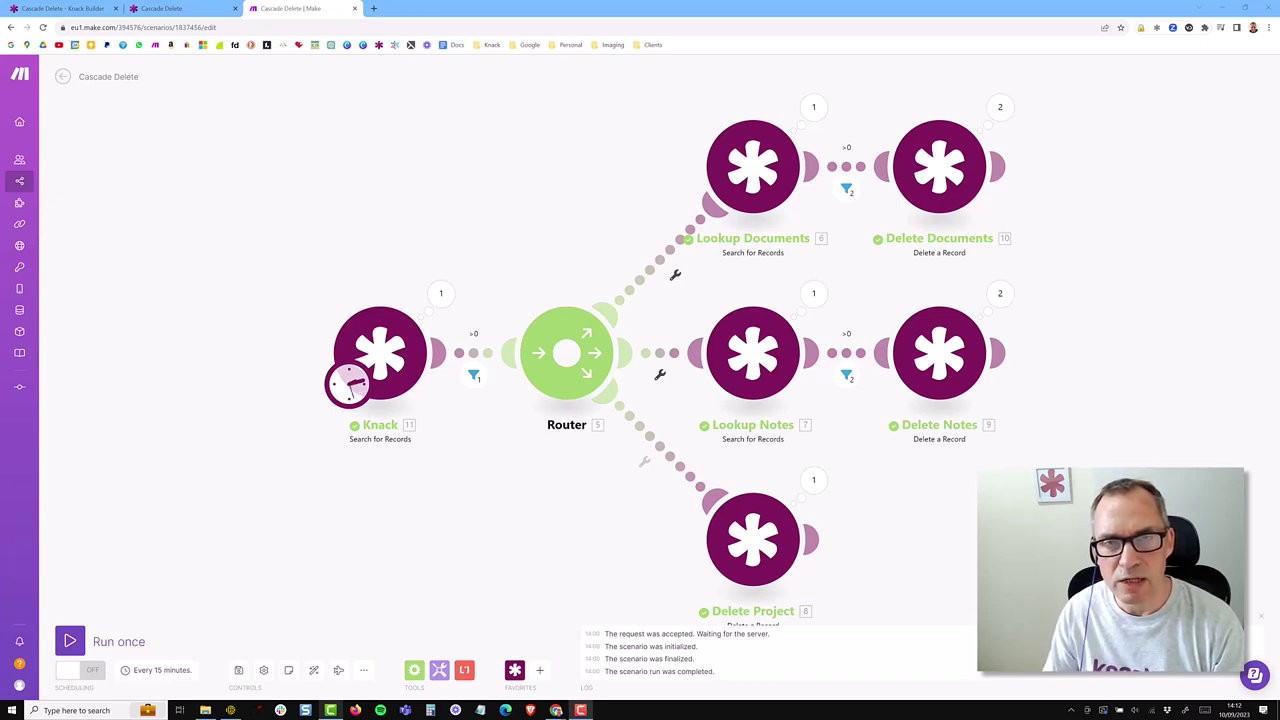
- Switch to the live Cascade Delete app and open Project A's details to view its documents and notes
key(ctrl+shift+Tab)
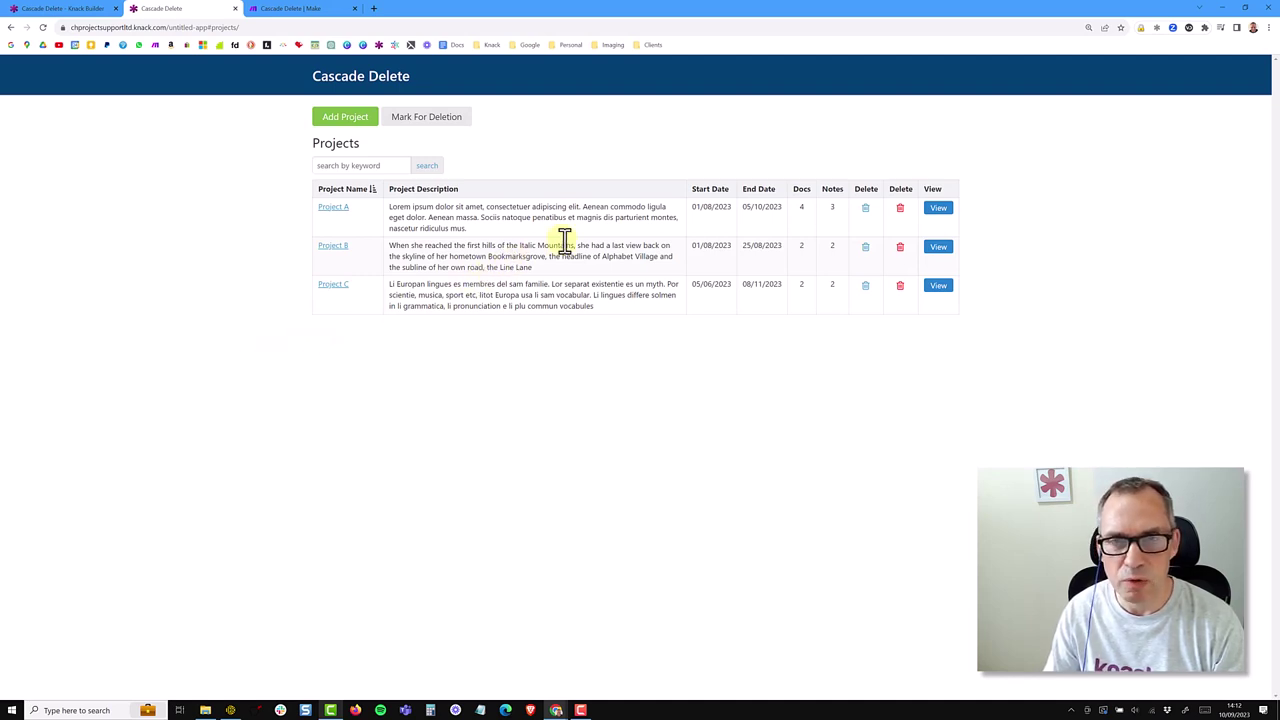
click(945, 210)
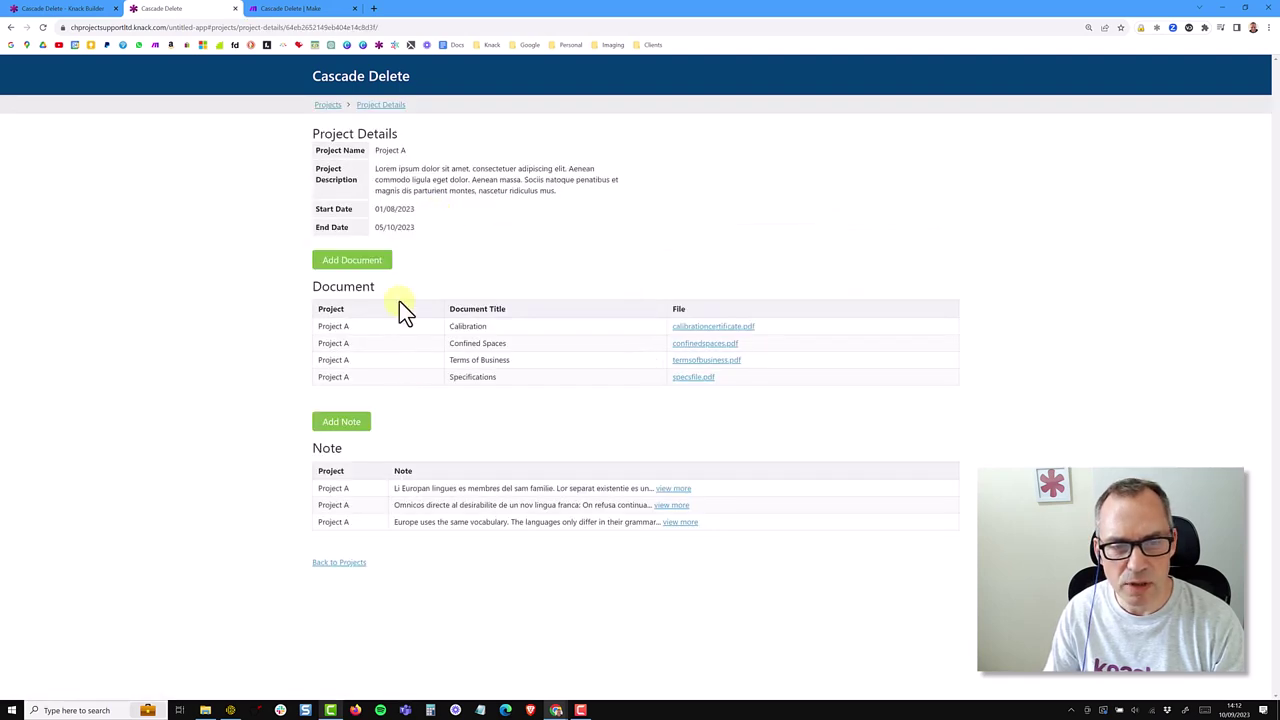
- Switch to Knack Builder, open the Projects table records and review the Mark For Delete field's settings without changing them
click(60, 8)
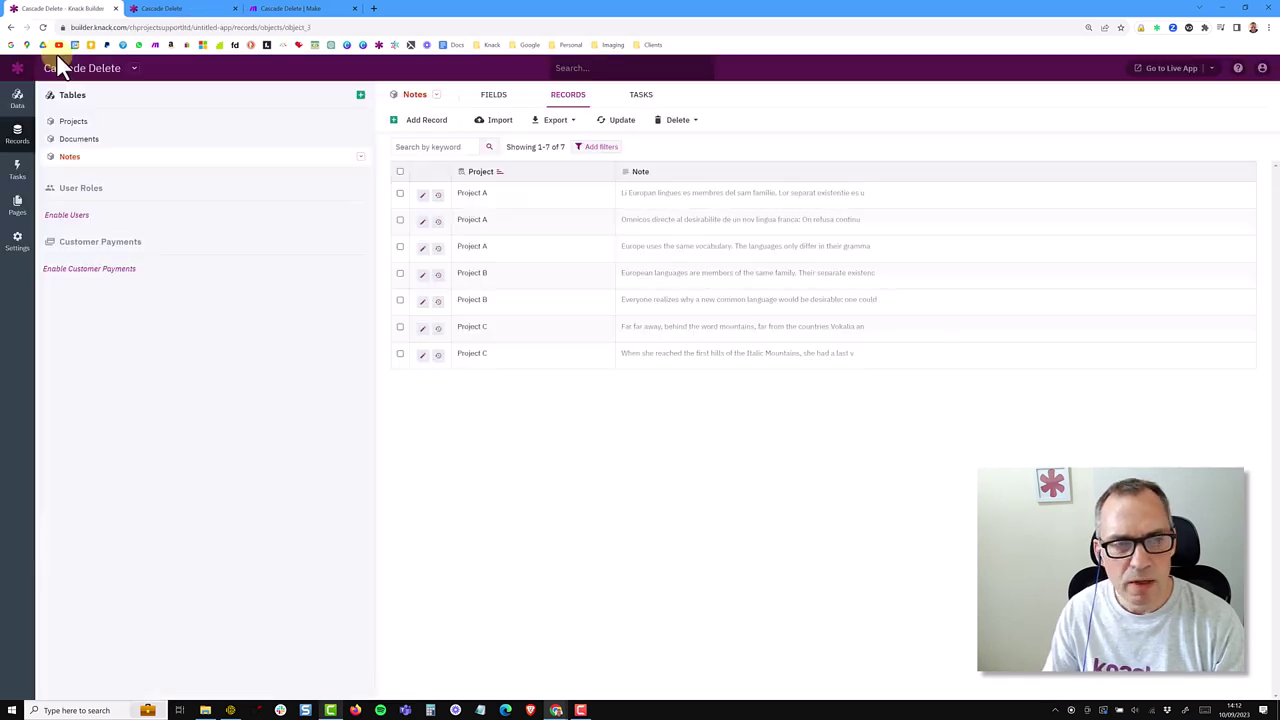
click(74, 124)
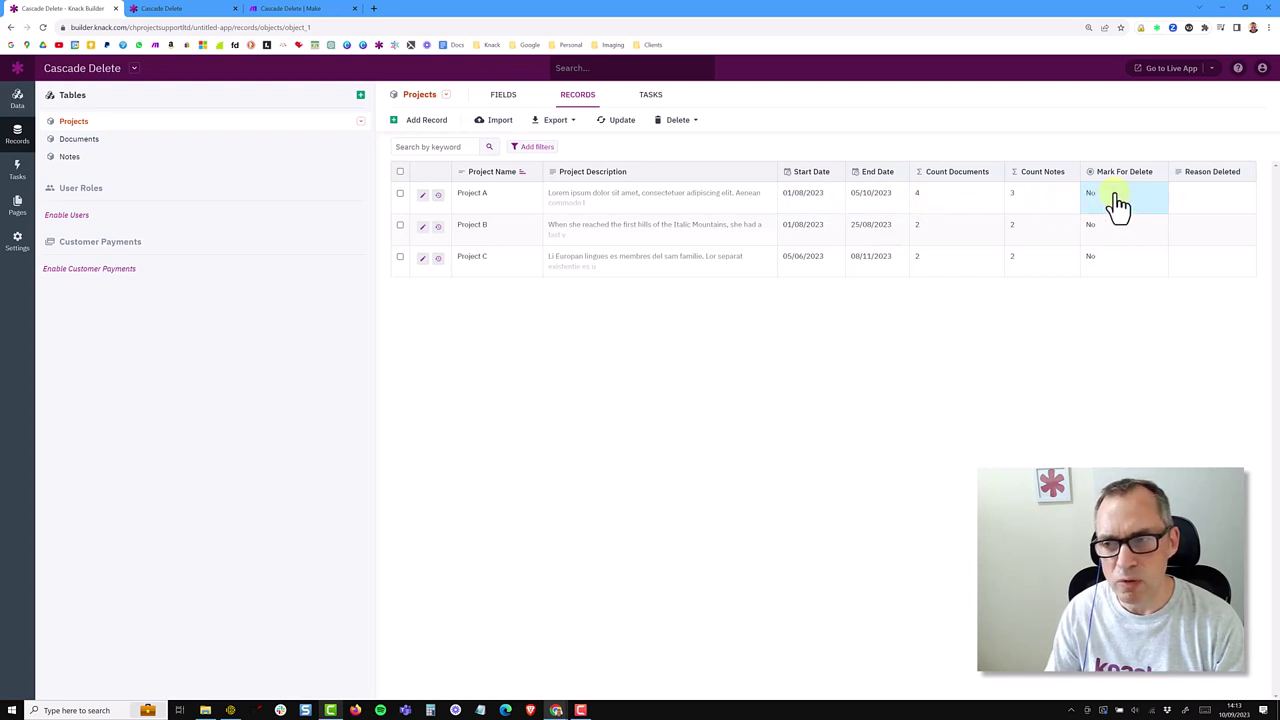
click(1160, 176)
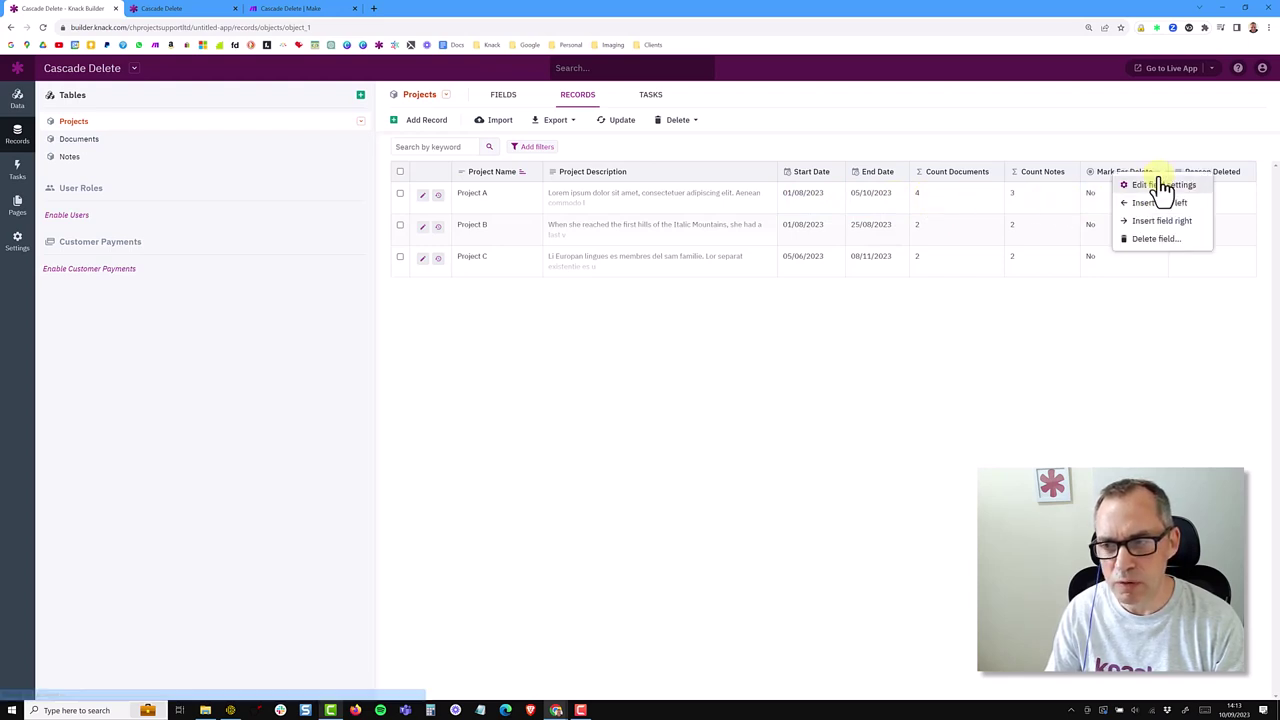
click(1160, 183)
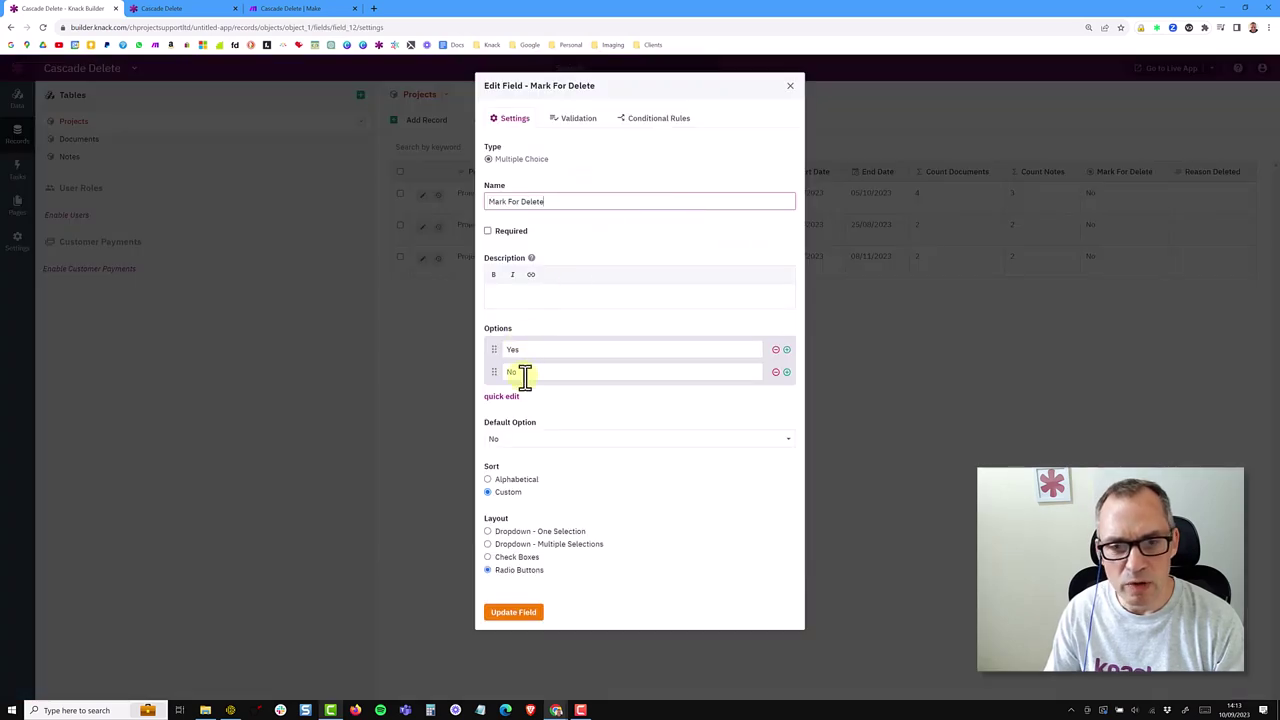
drag(544, 201, 490, 201)
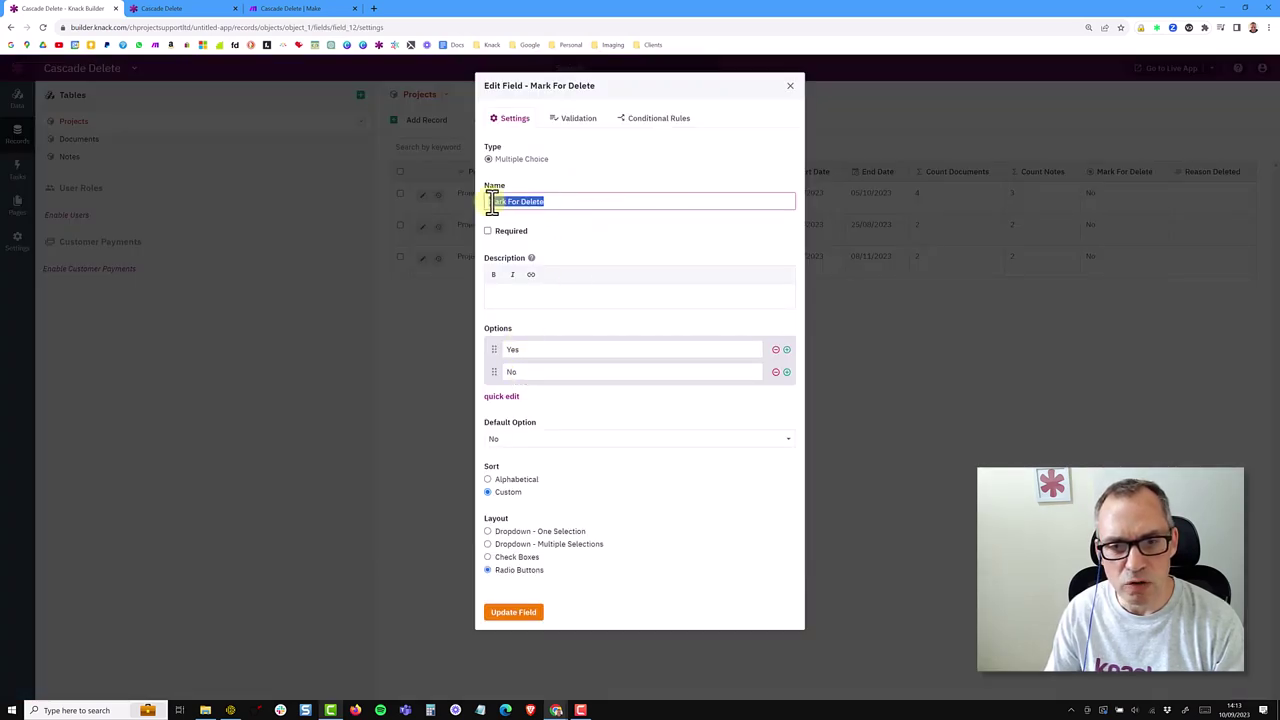
click(516, 436)
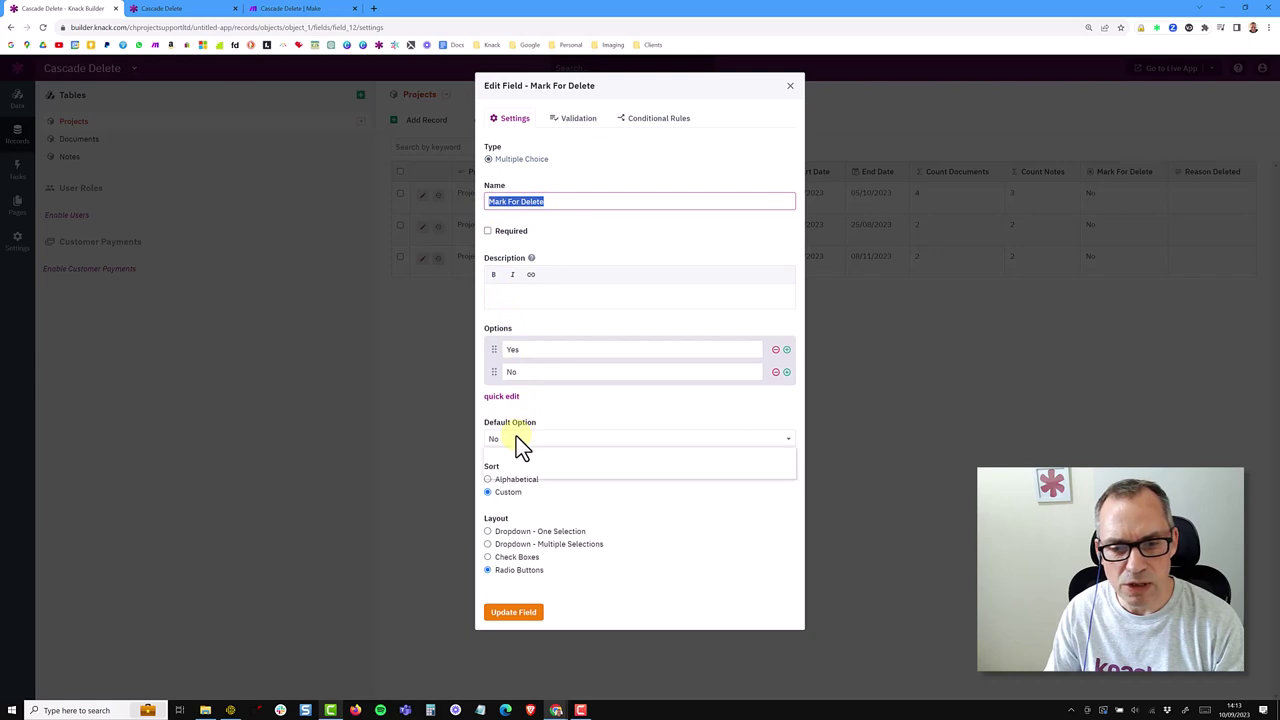
click(517, 472)
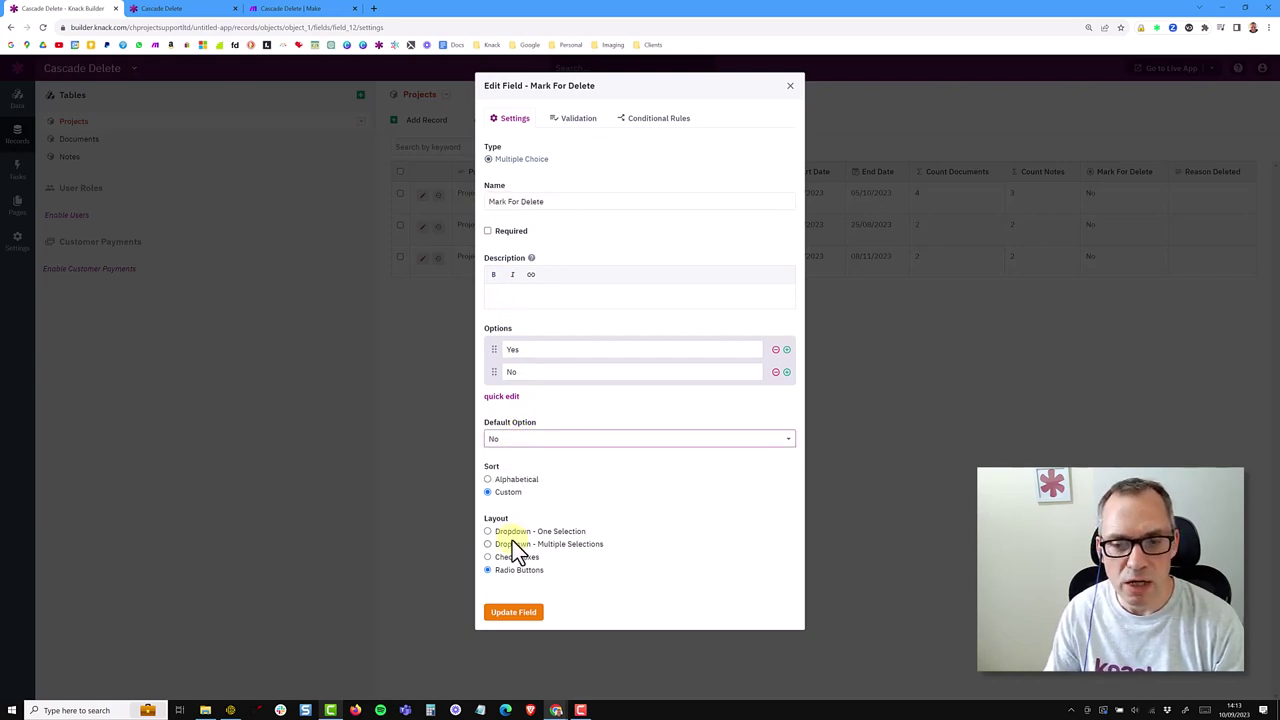
click(789, 86)
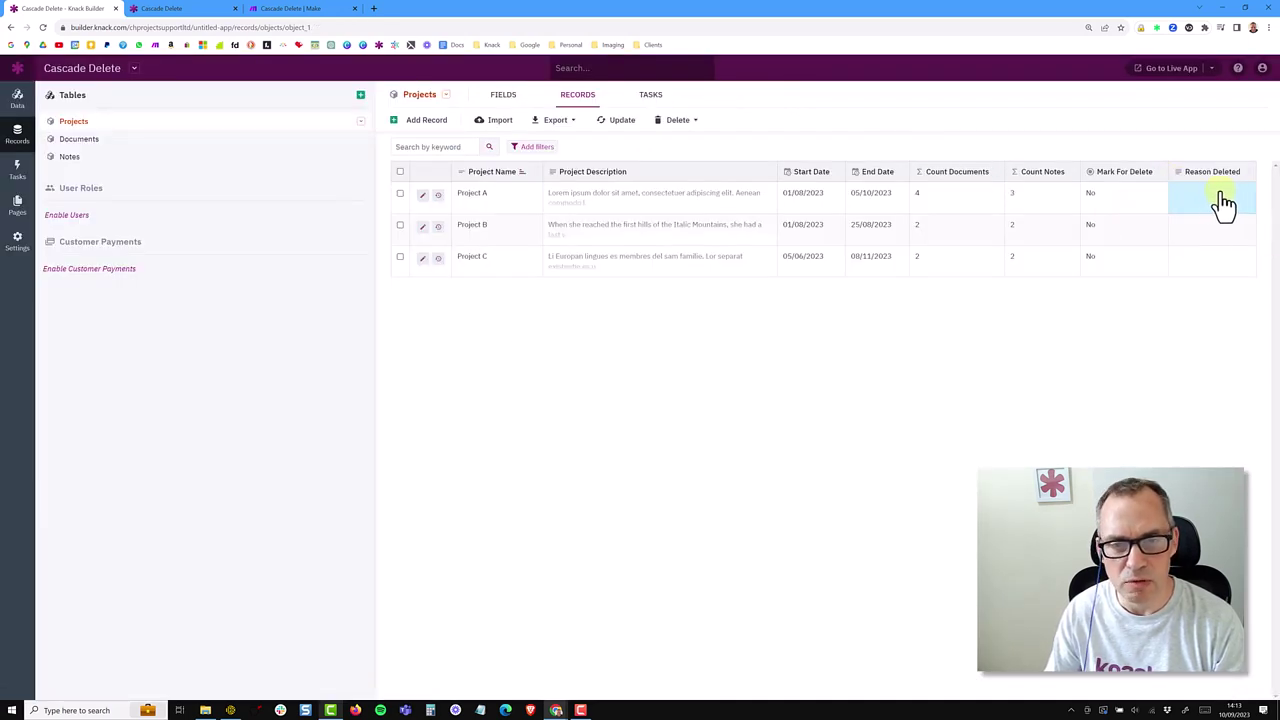
- Review which project each record in the Documents and Notes tables is connected to, and return to the Projects table
click(86, 143)
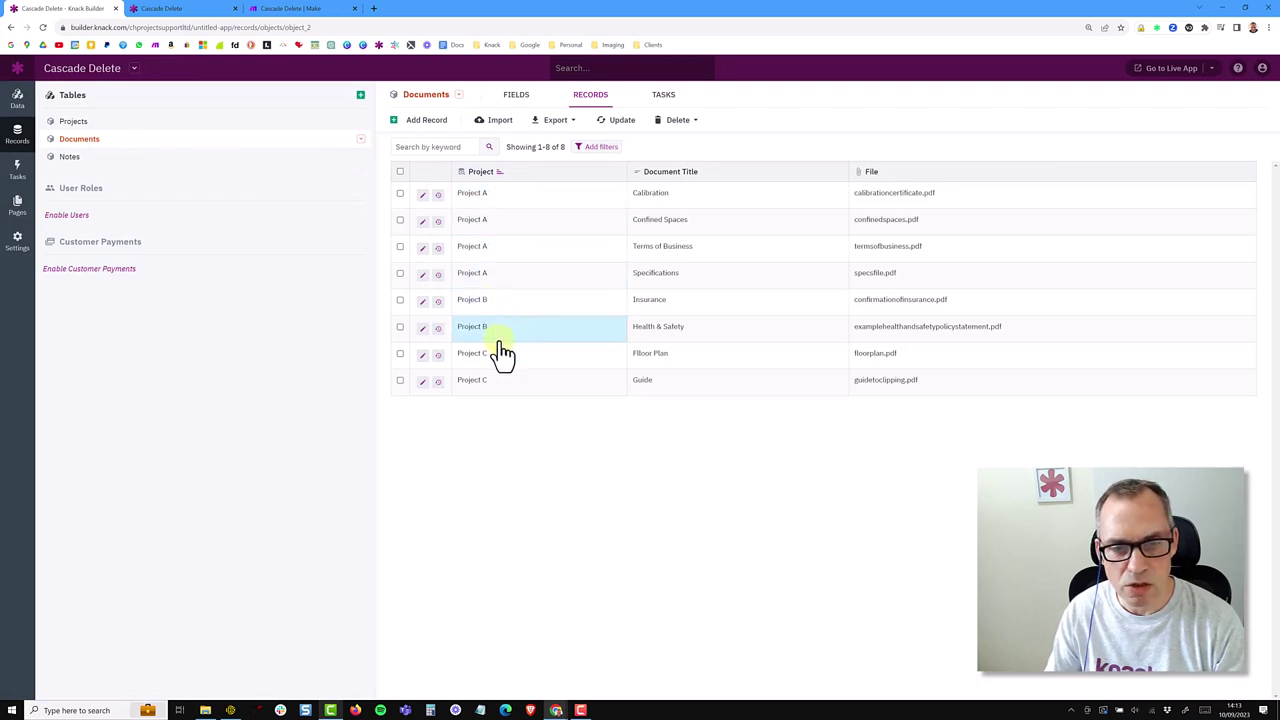
click(69, 157)
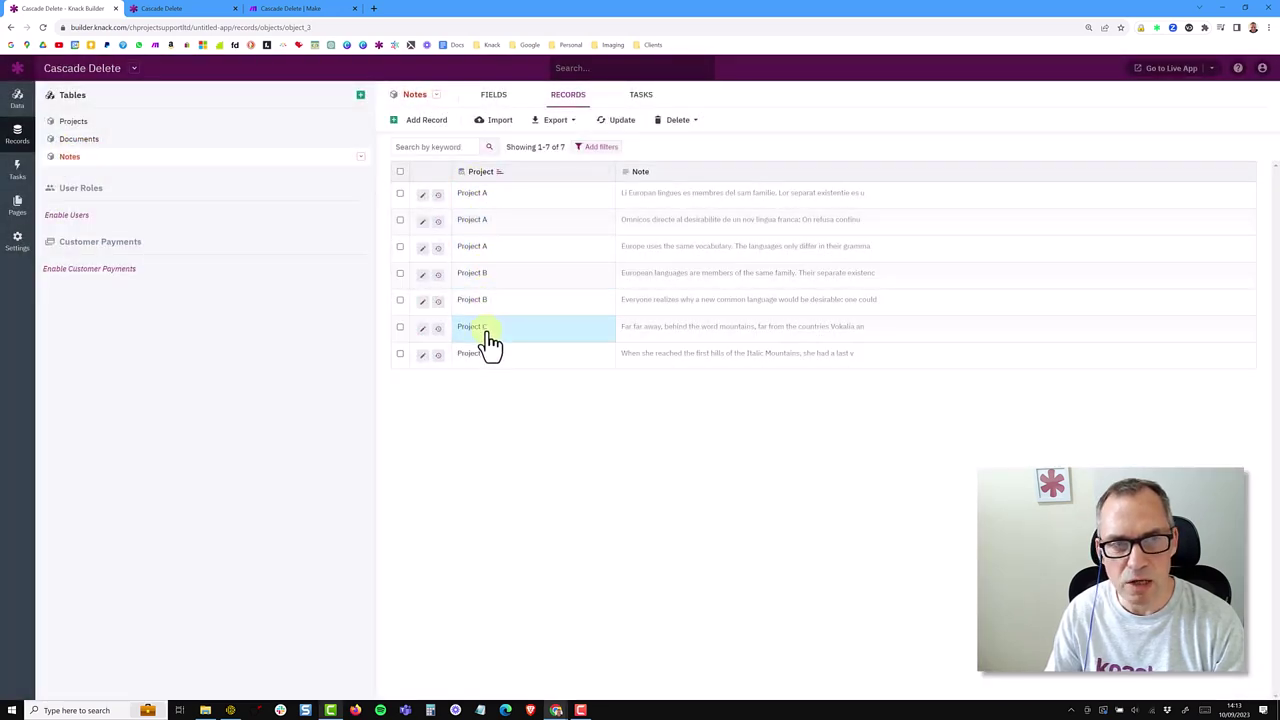
click(75, 124)
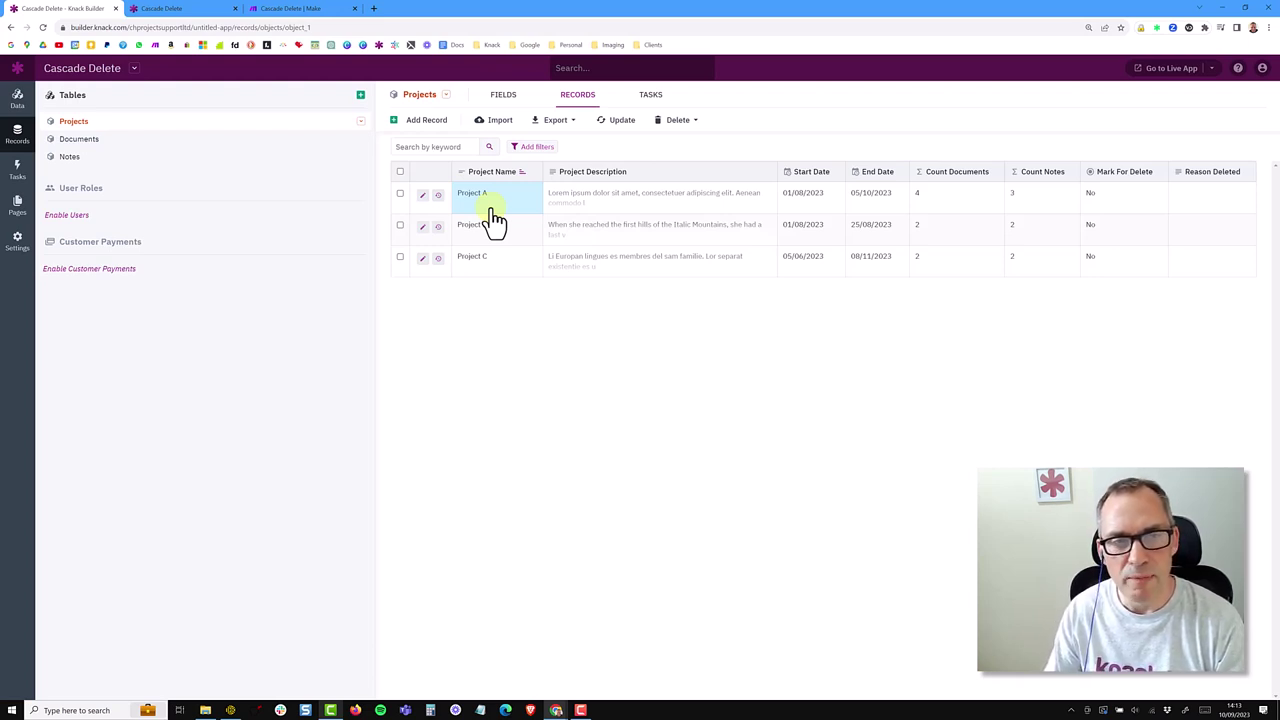
- Return to the live app's project list and try the immediate delete on Project A
click(163, 10)
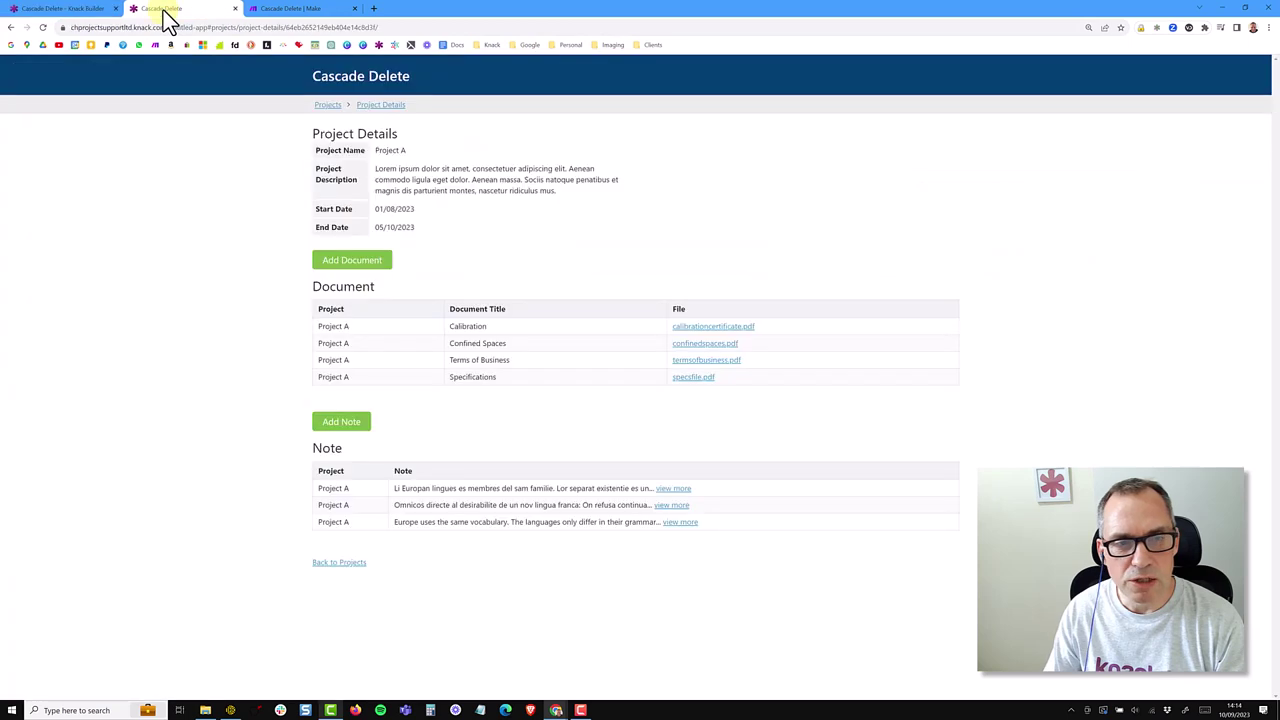
click(334, 106)
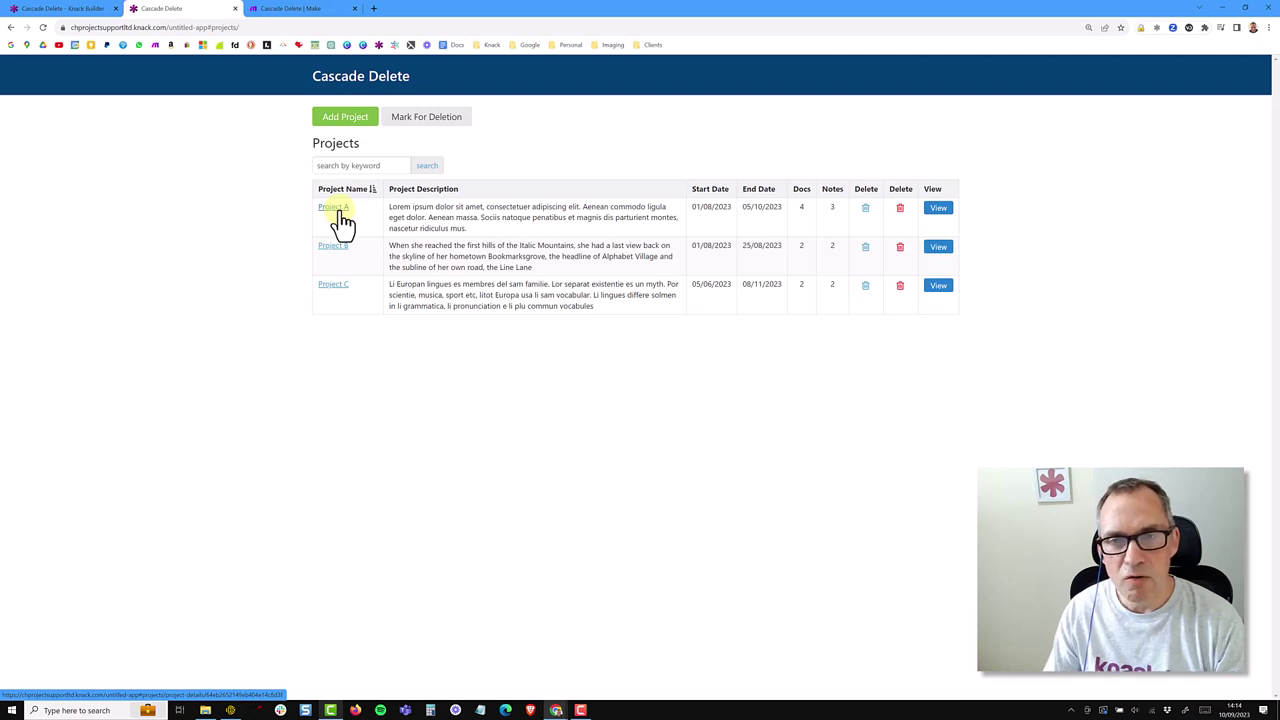
click(866, 209)
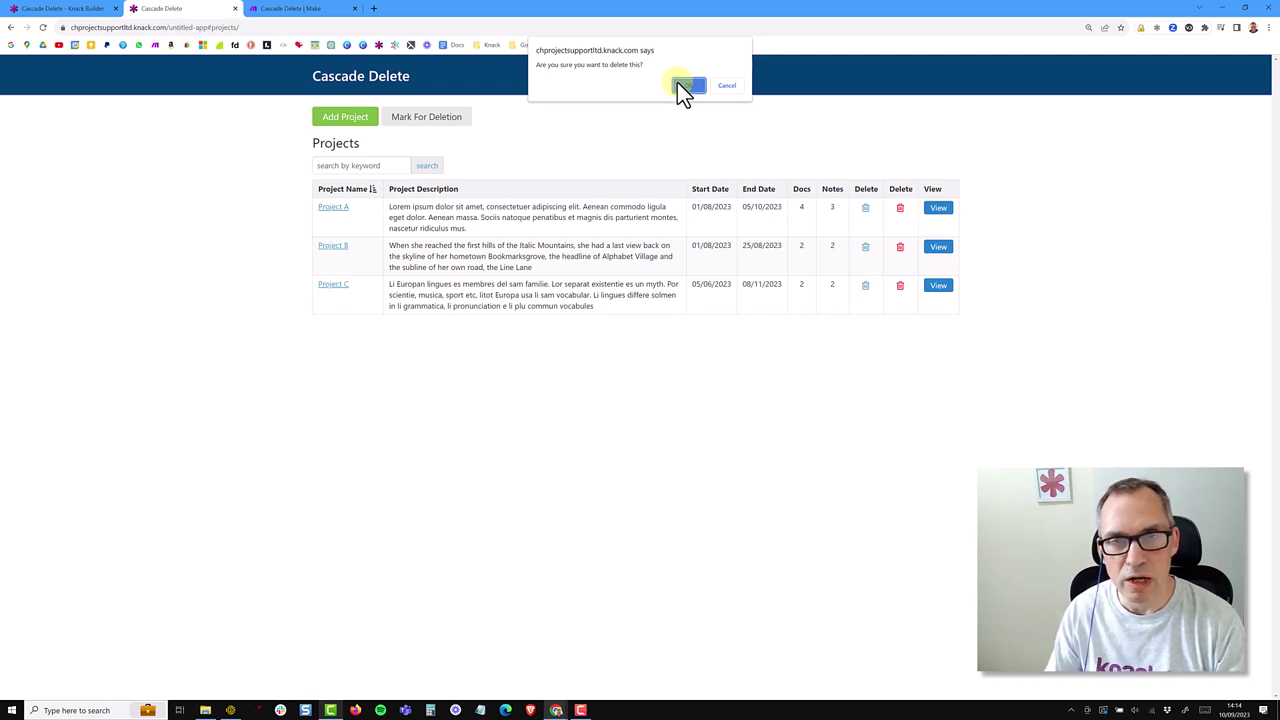
click(688, 86)
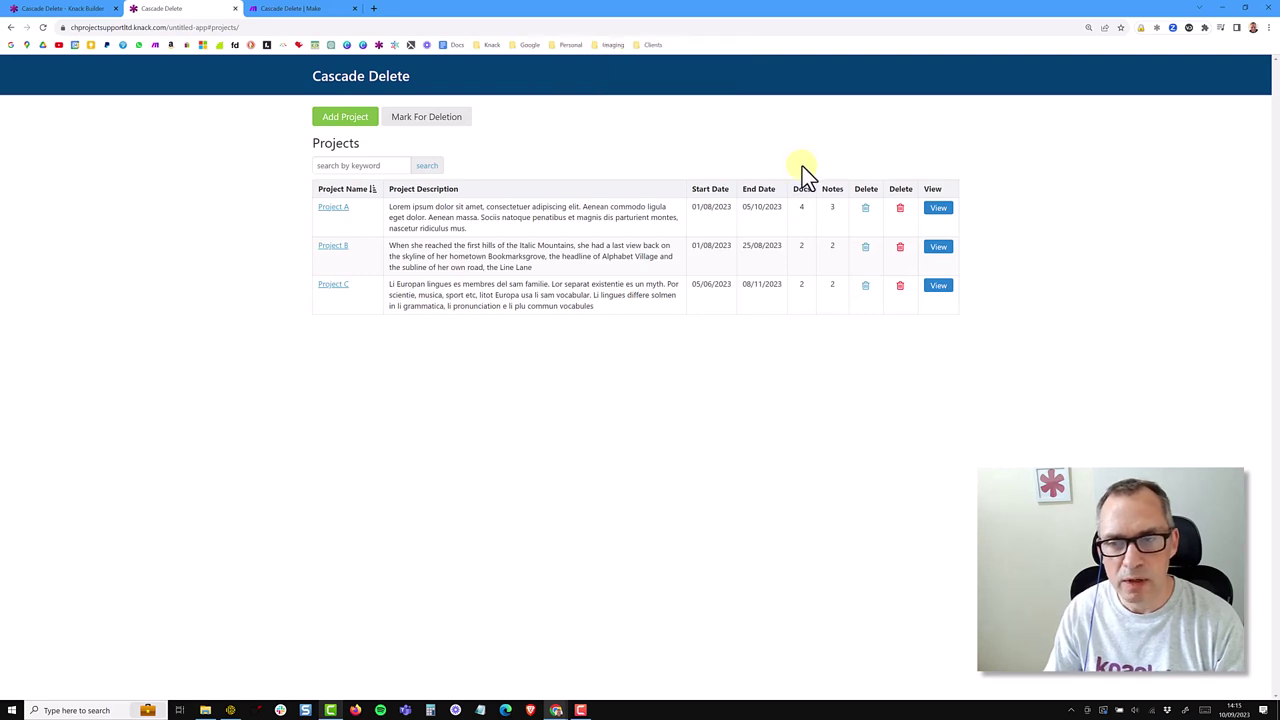
- Schedule Project A for deletion with the reason "No longer required, project finished"
click(900, 208)
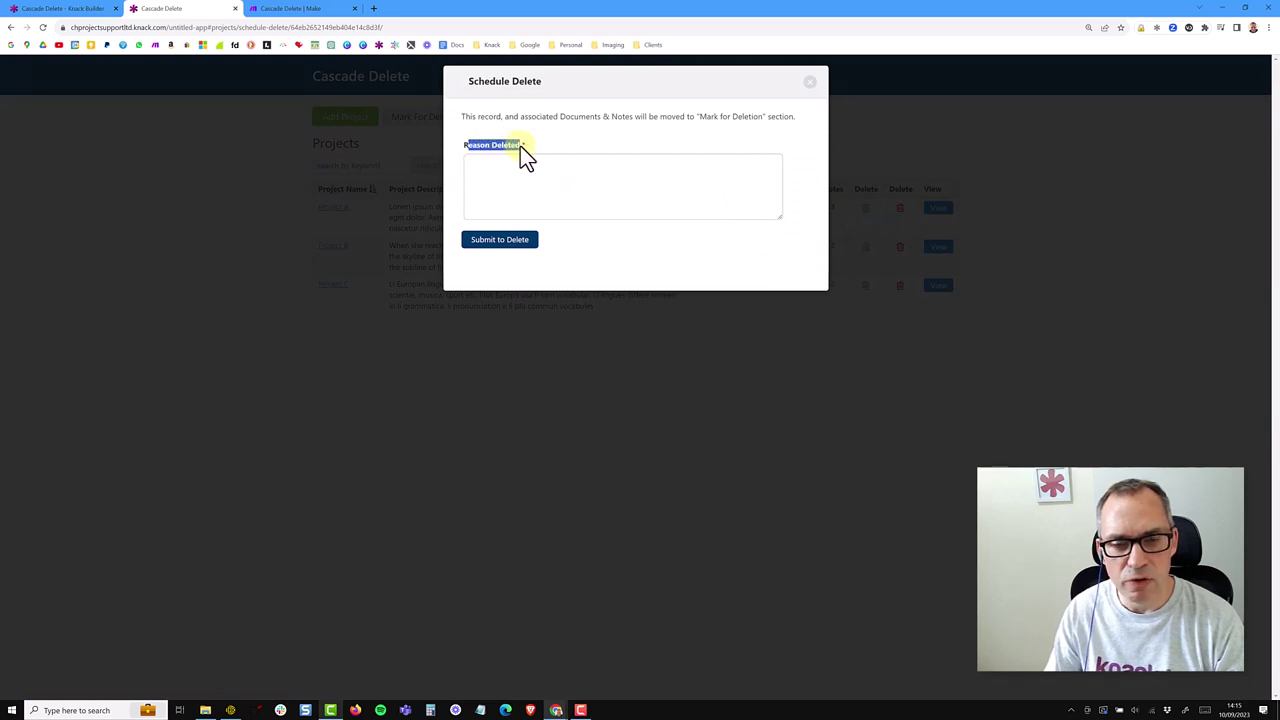
click(516, 168)
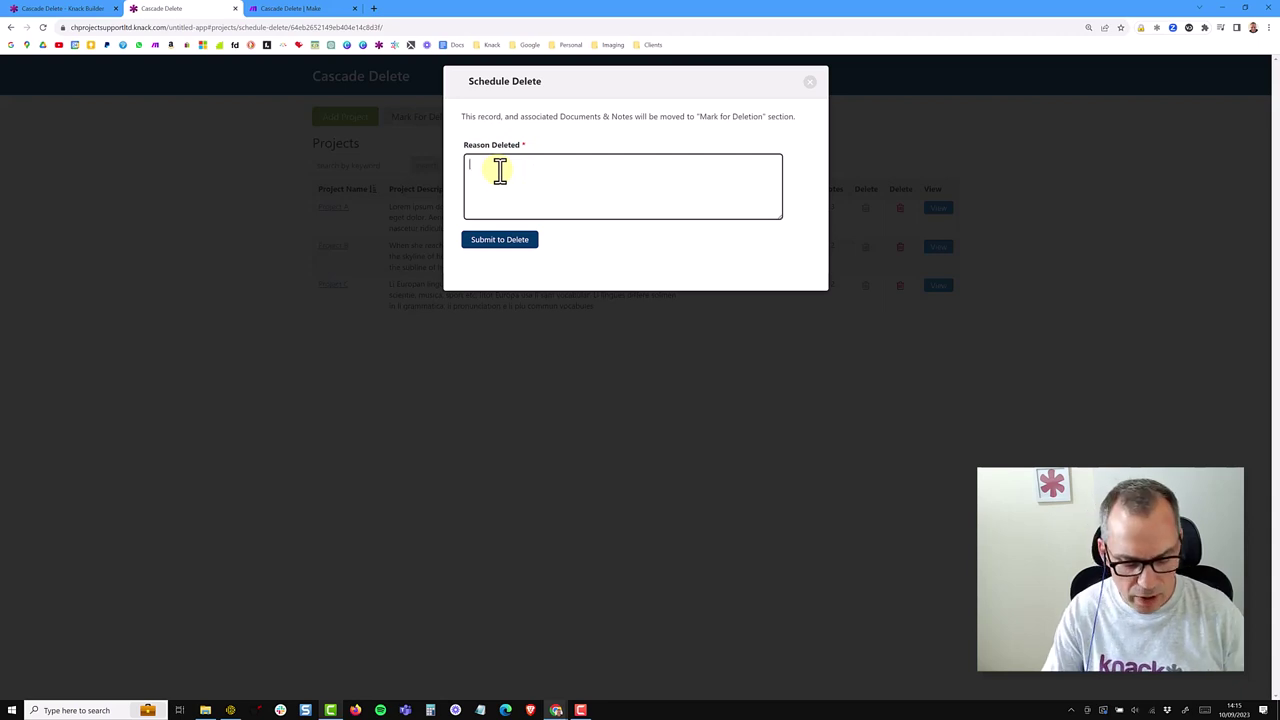
text(No longer required, project finished)
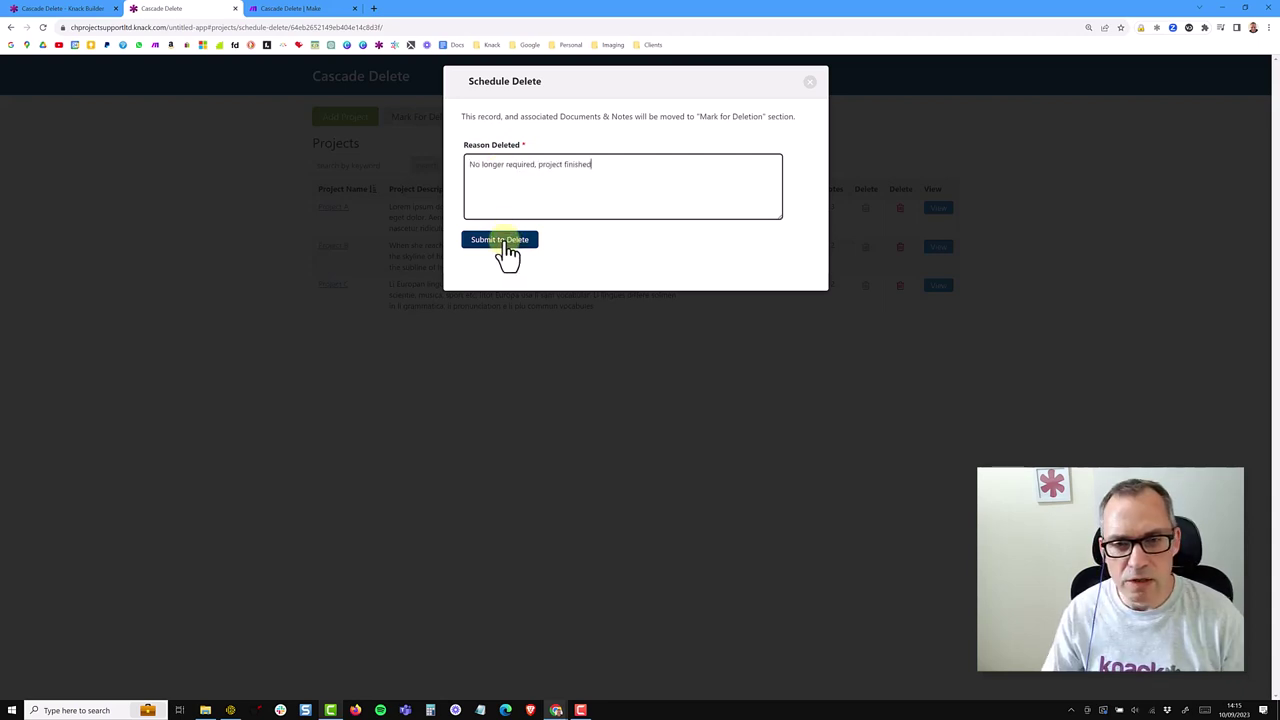
click(505, 243)
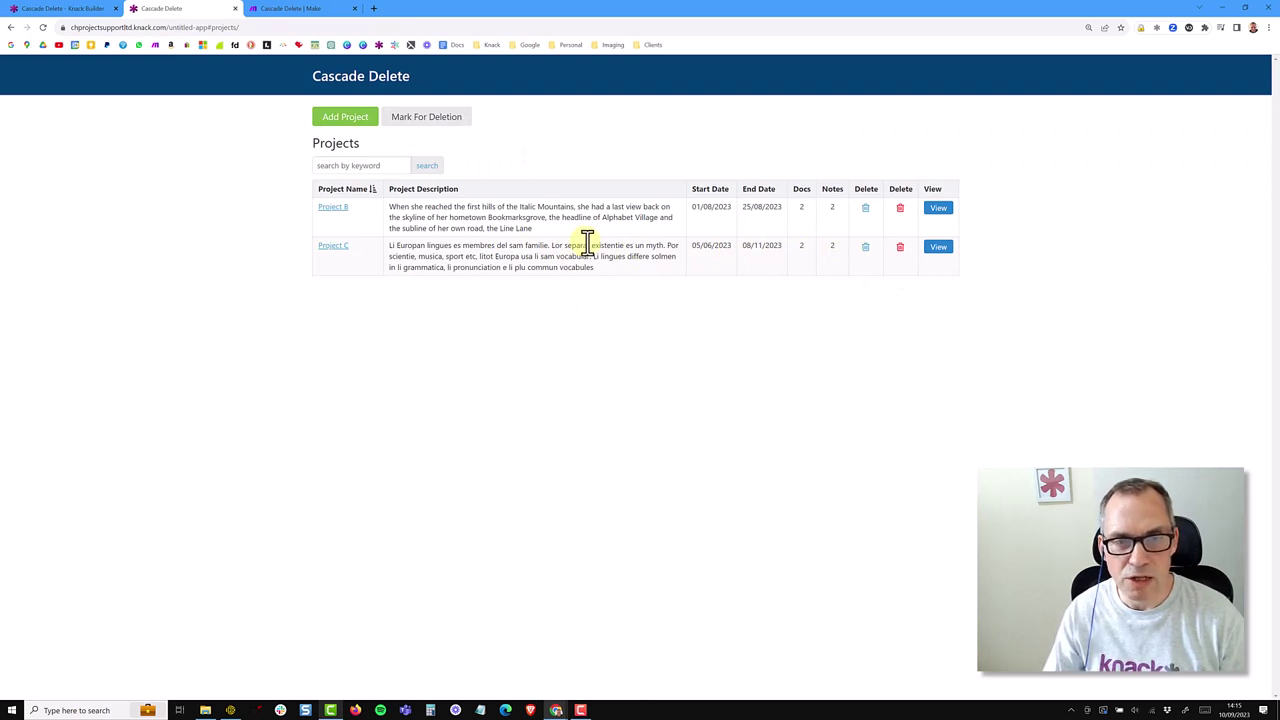
- Open the Mark For Deletion page, restore Project A and return to the Projects list
click(440, 118)
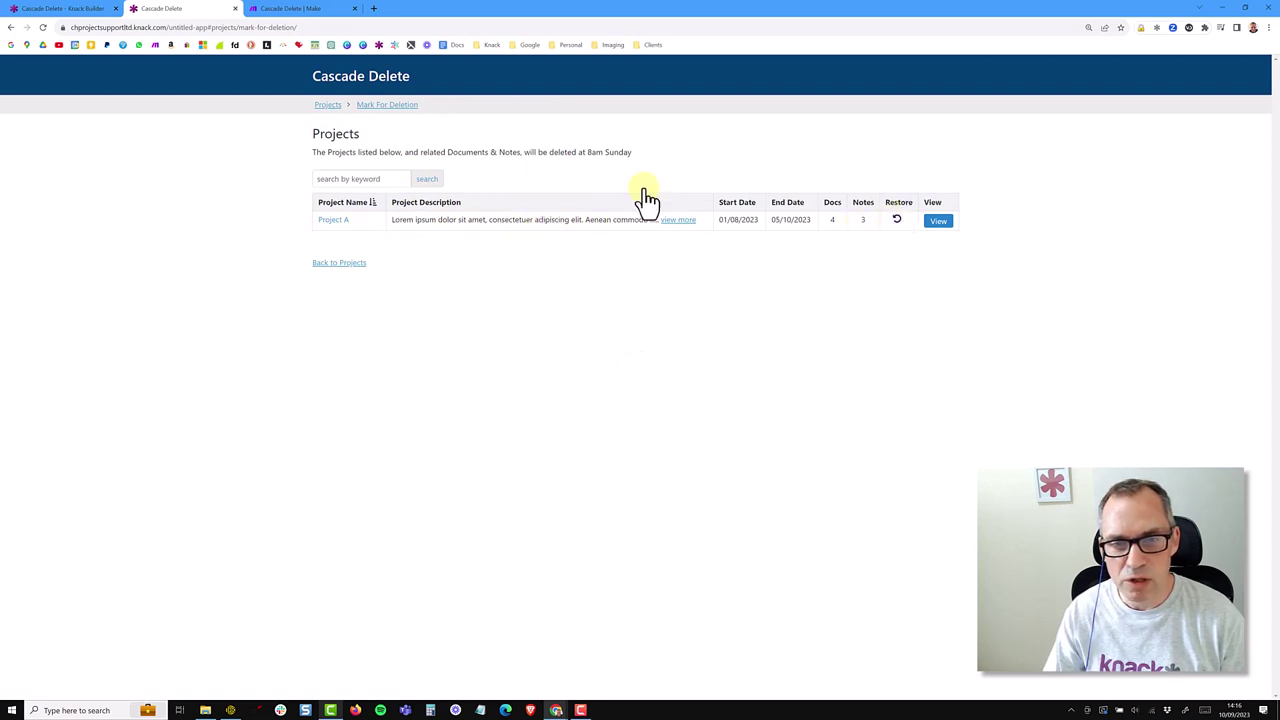
drag(347, 152, 633, 157)
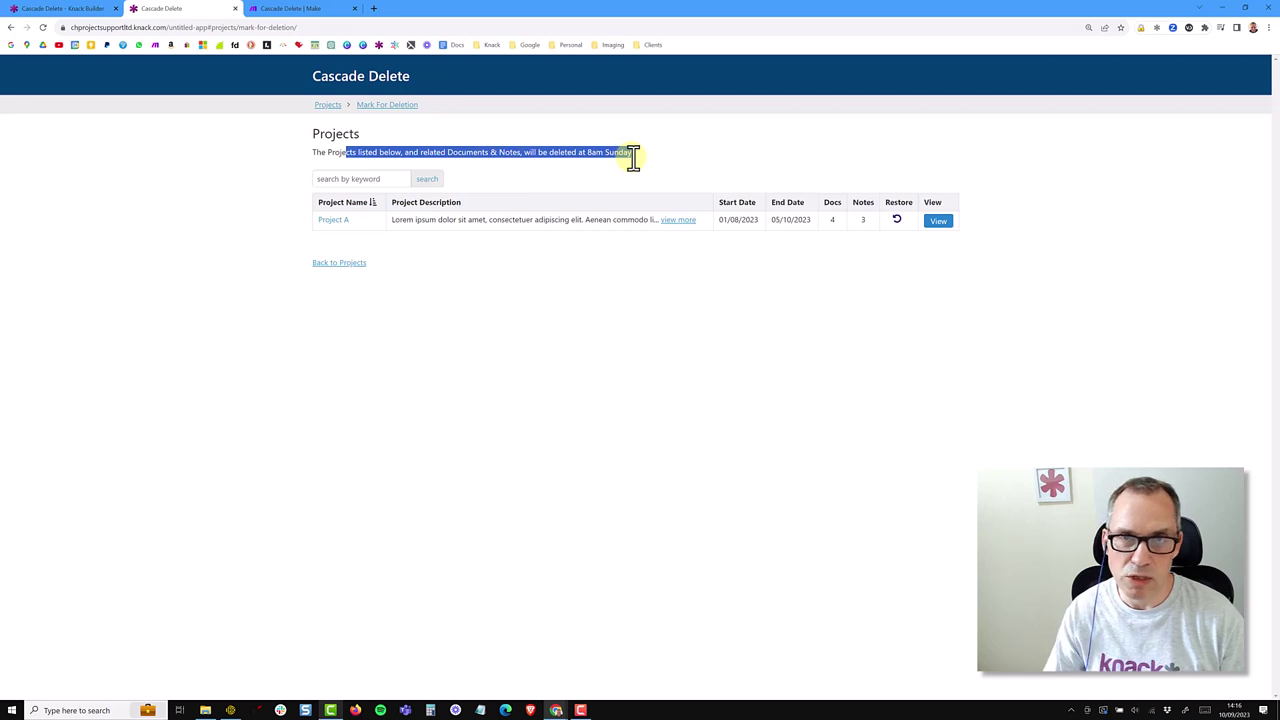
click(898, 213)
click(899, 224)
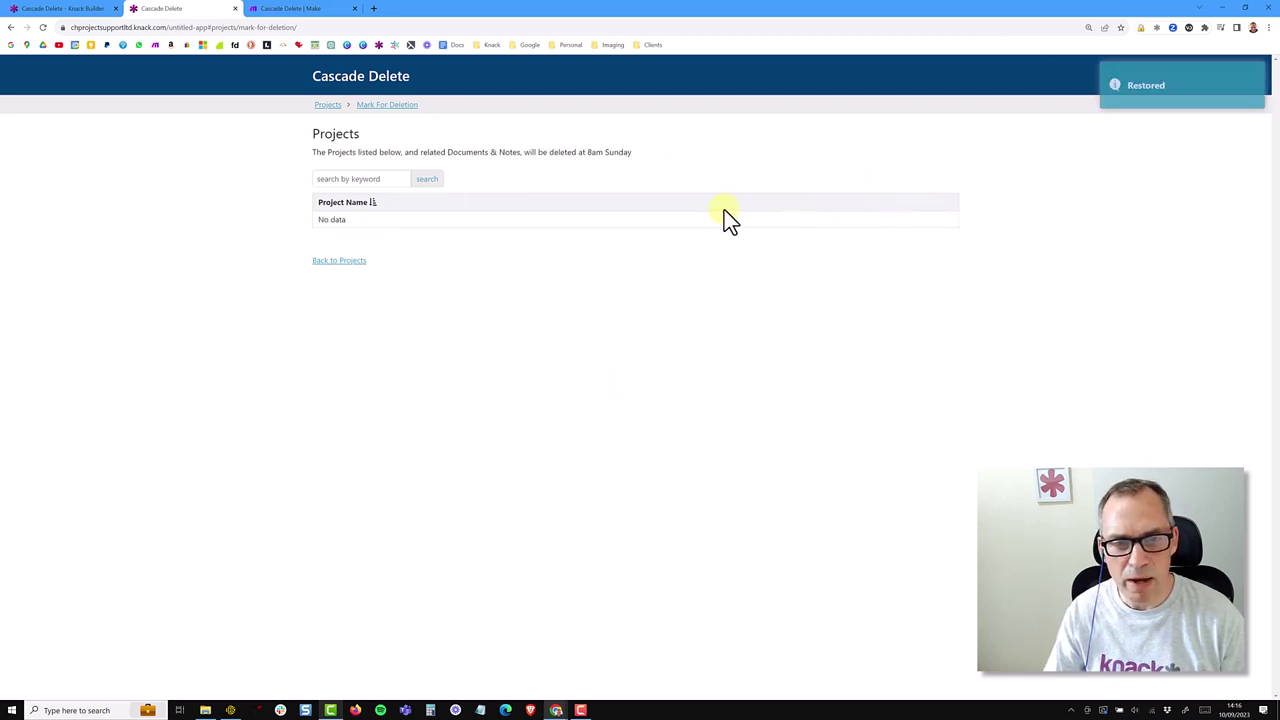
click(327, 106)
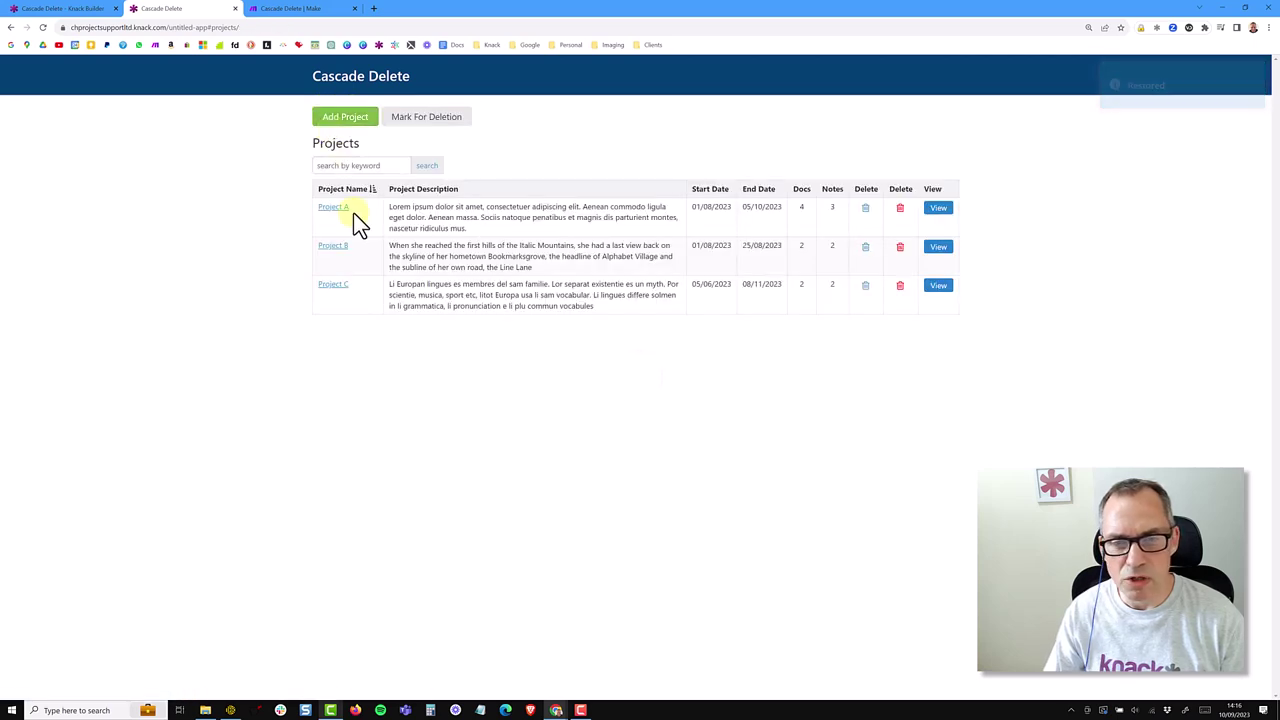
- Switch to Knack Builder and examine the source filter of the grid on the Projects page
key(ctrl+shift+Tab)
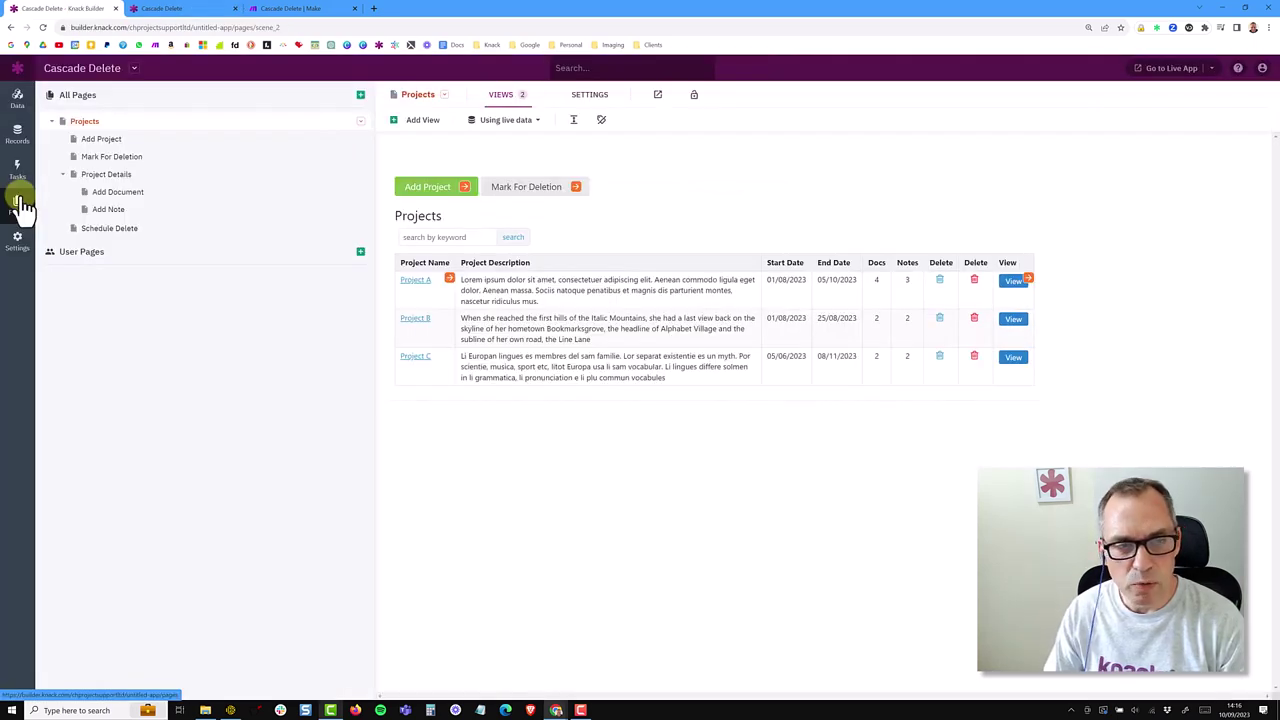
click(615, 248)
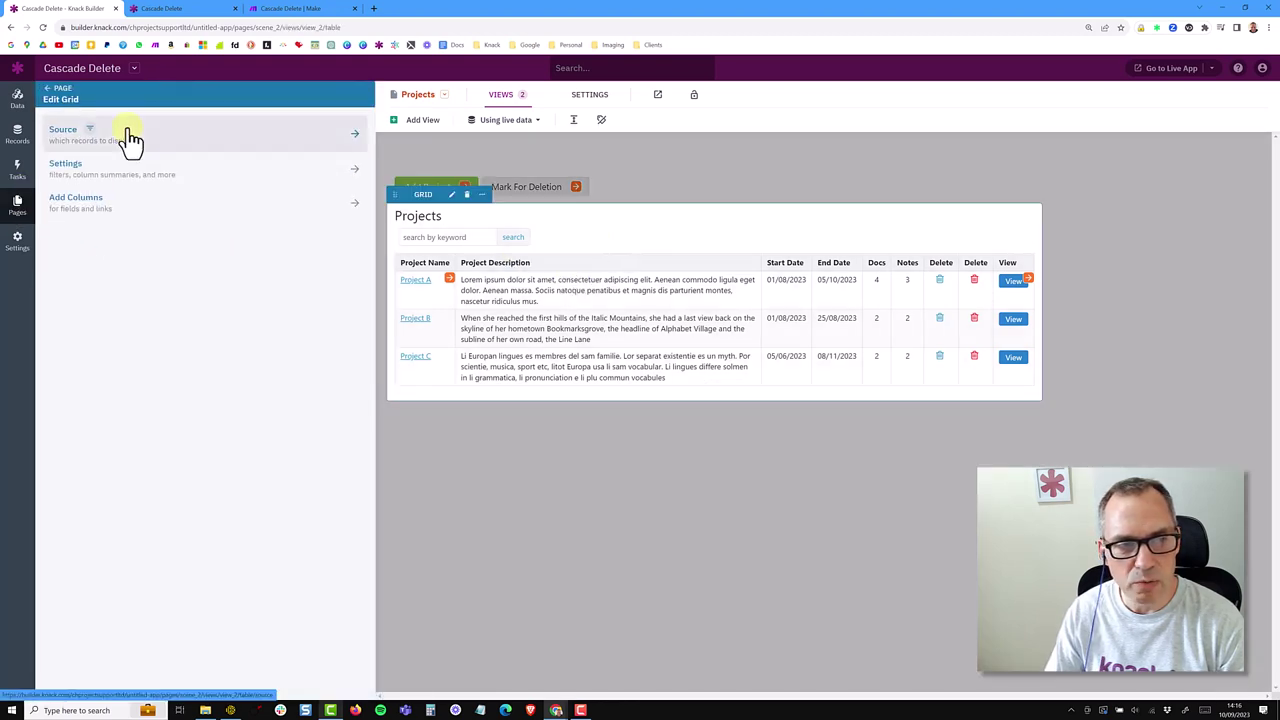
click(130, 140)
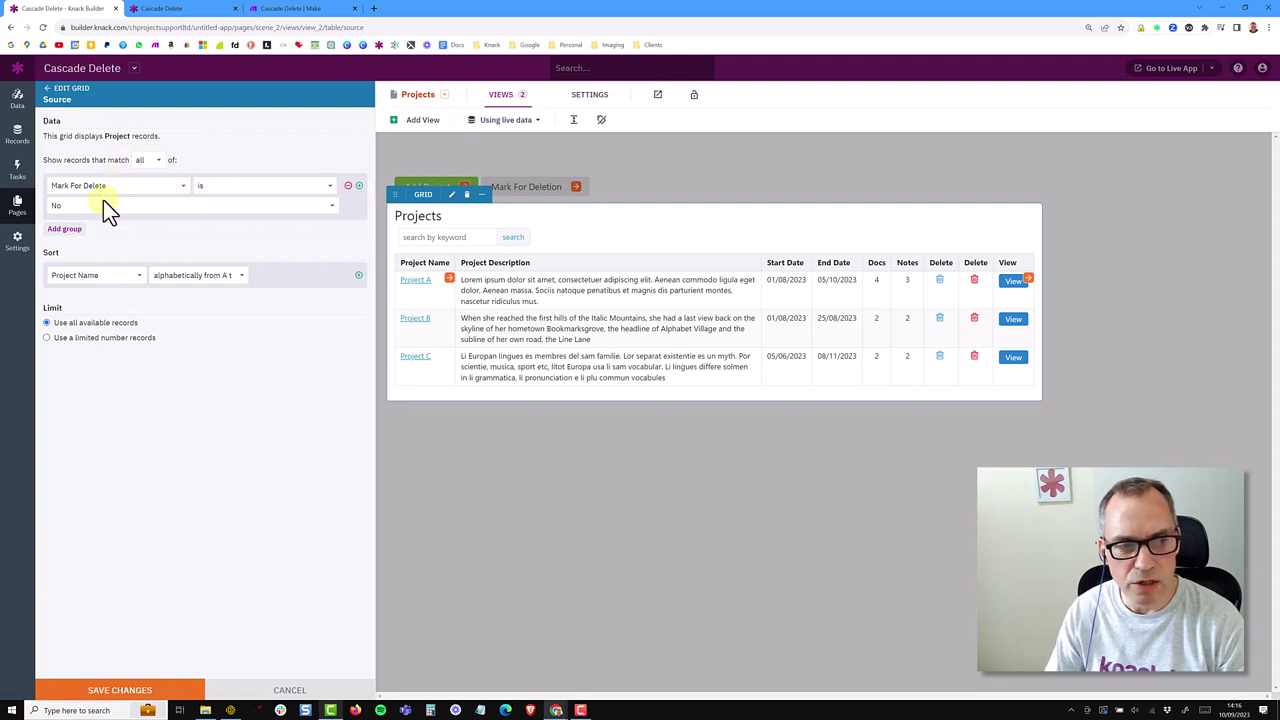
click(50, 90)
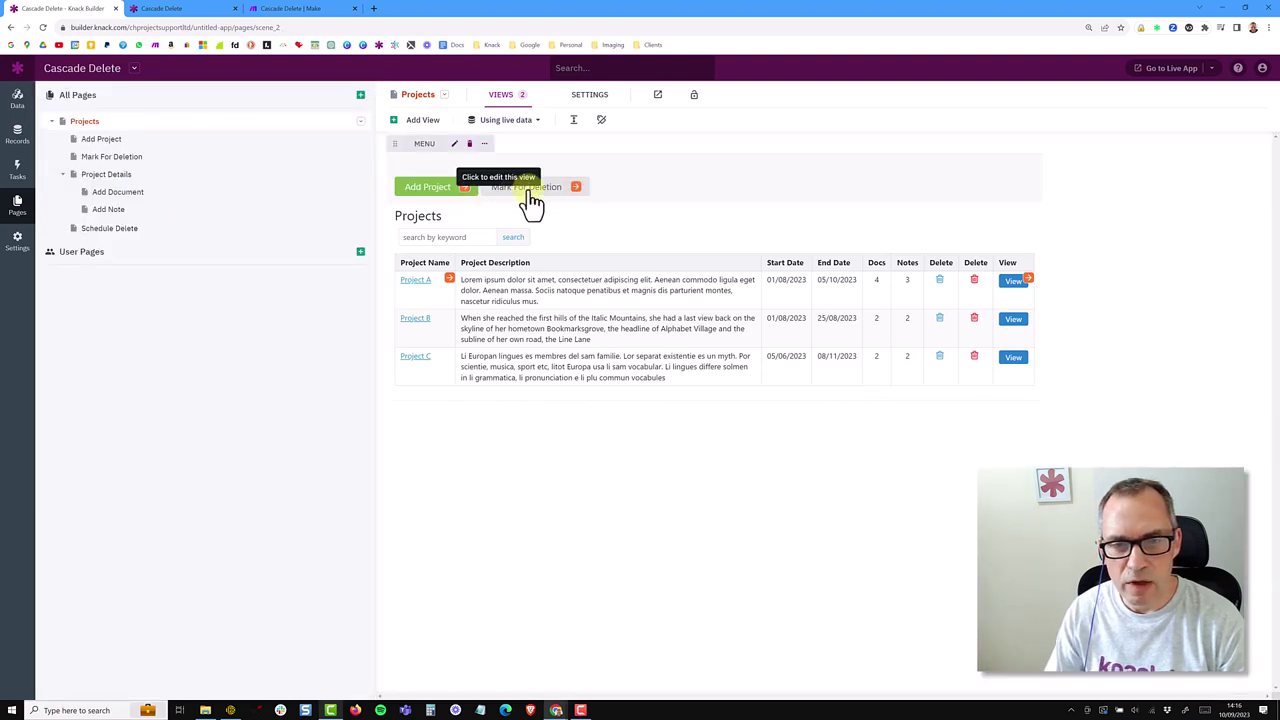
- Open the Mark For Deletion page in the builder and examine its grid's source filter and Restore column
click(578, 189)
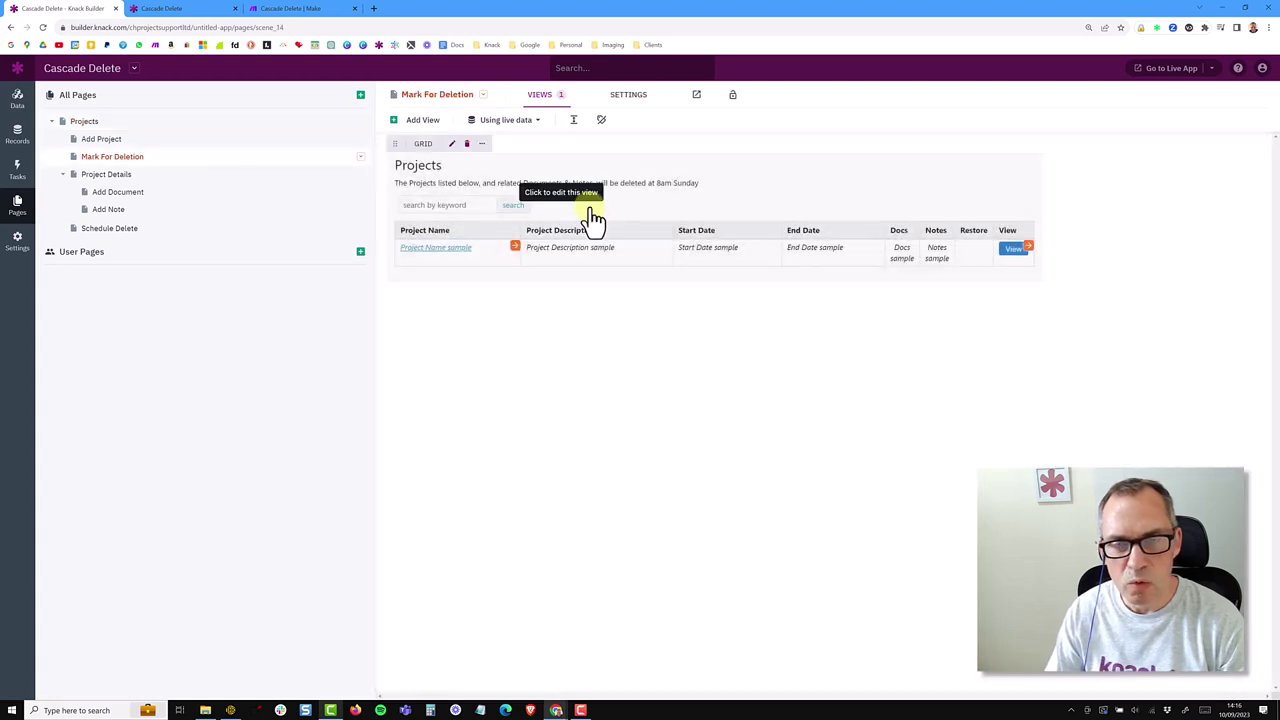
click(668, 211)
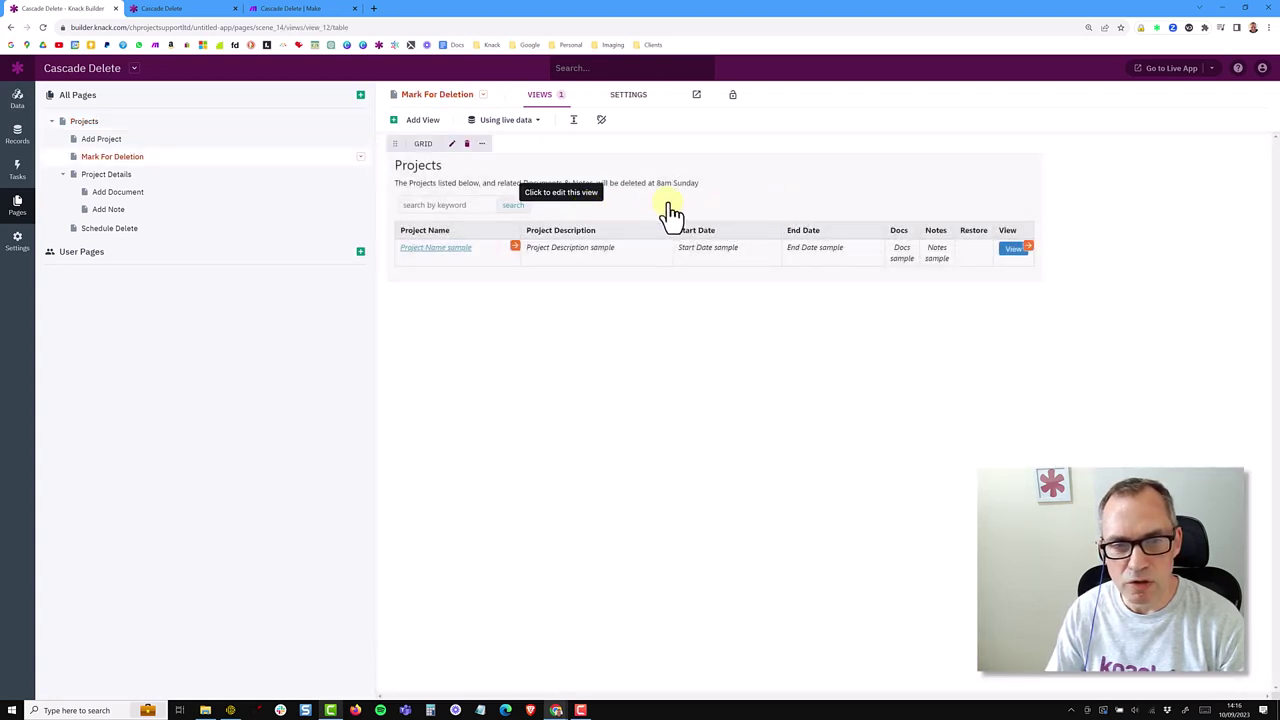
click(188, 138)
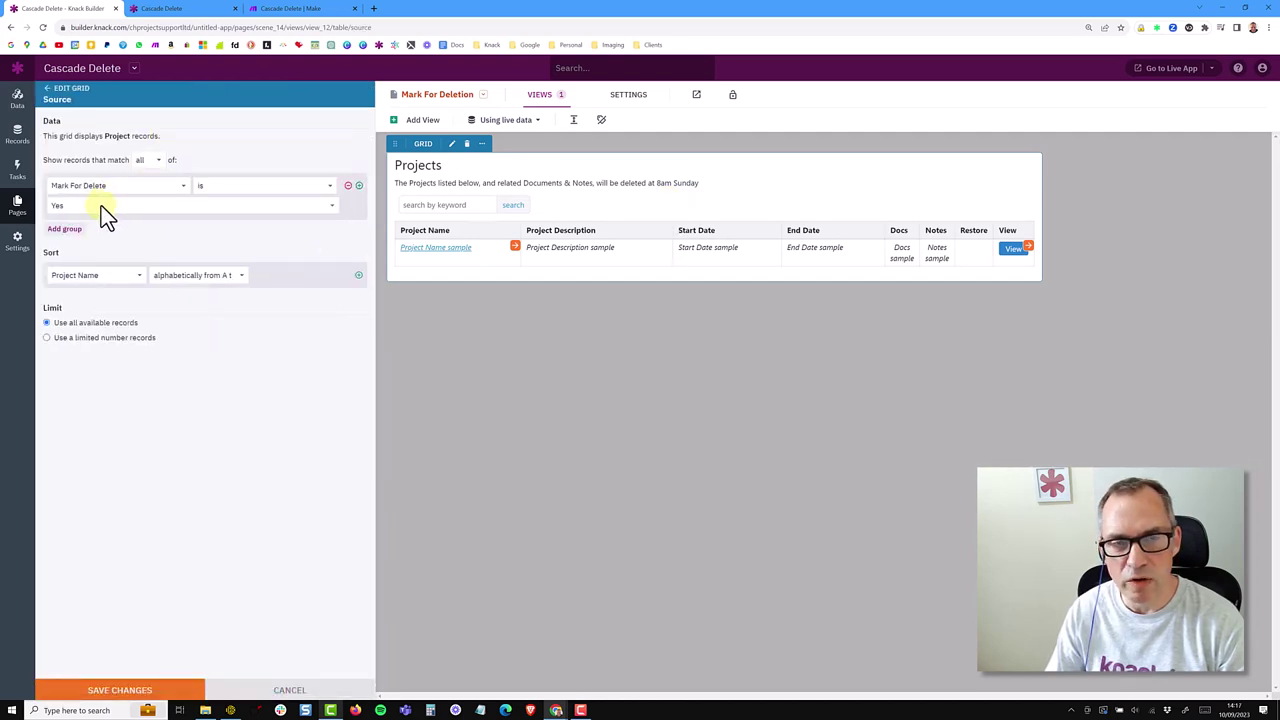
click(969, 229)
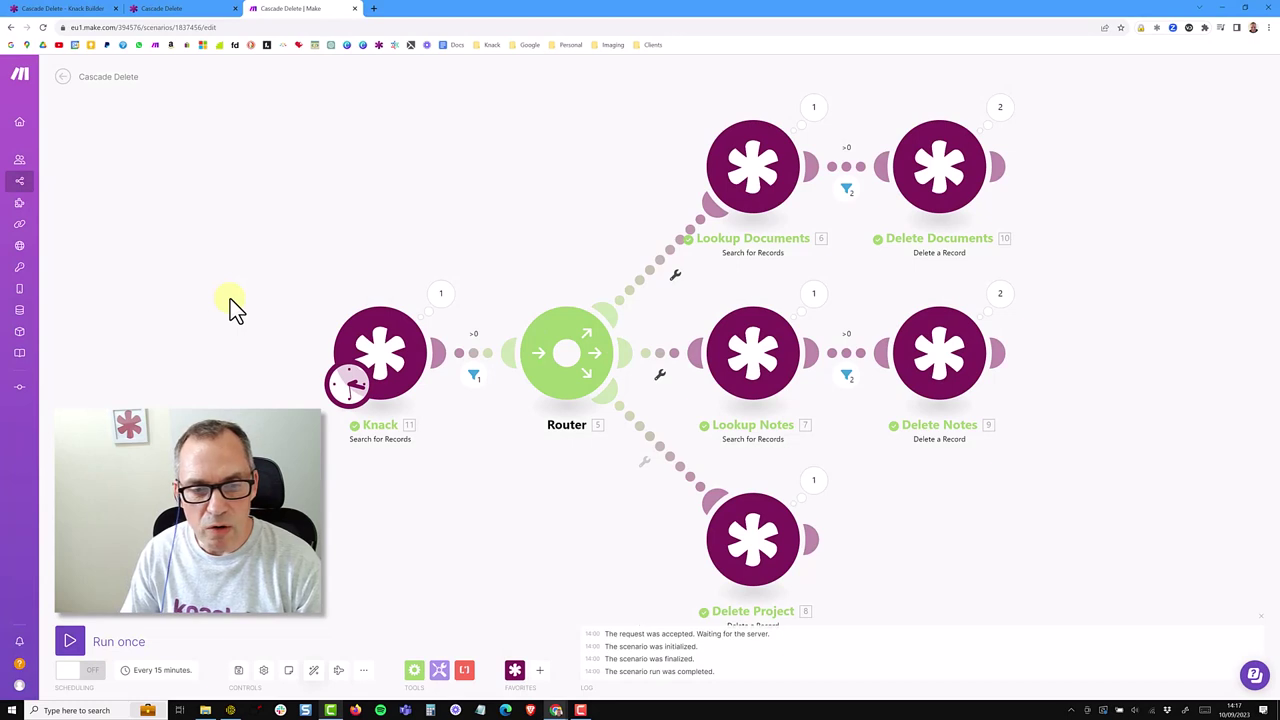
- Examine the Cascade Delete scenario's flow from the initial Knack search through the router to the documents, notes and project branches
click(397, 349)
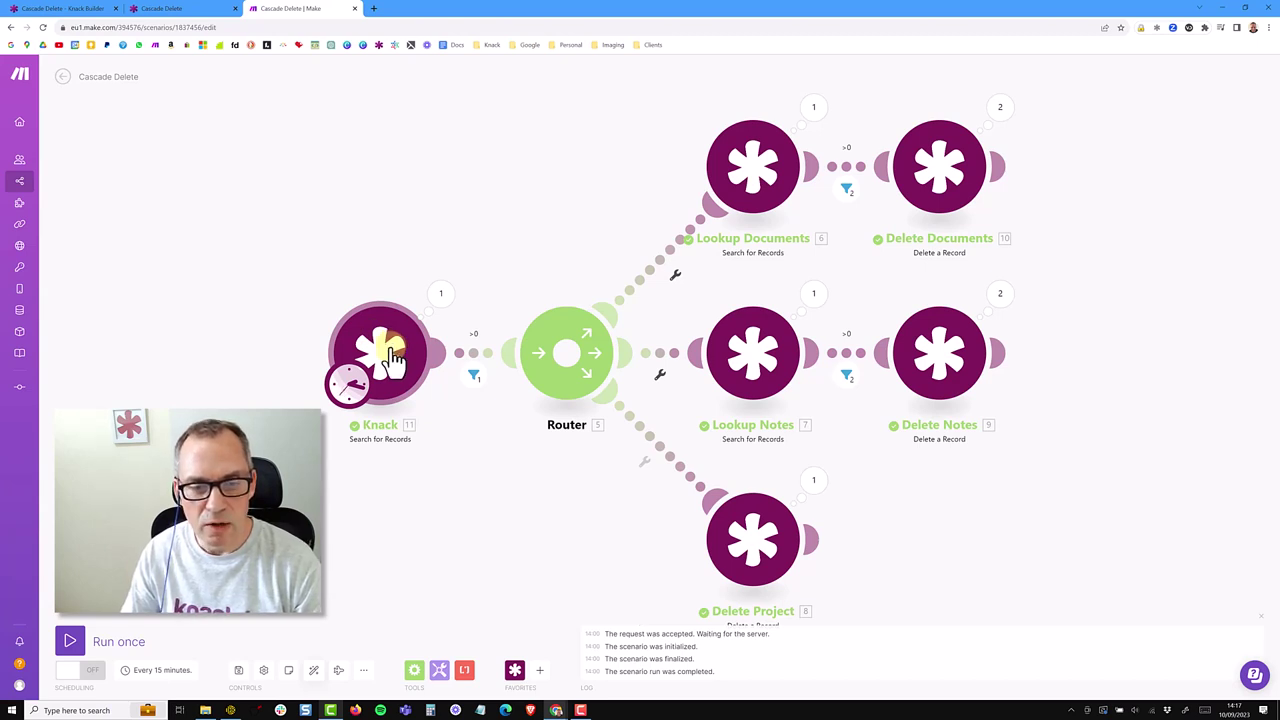
click(657, 277)
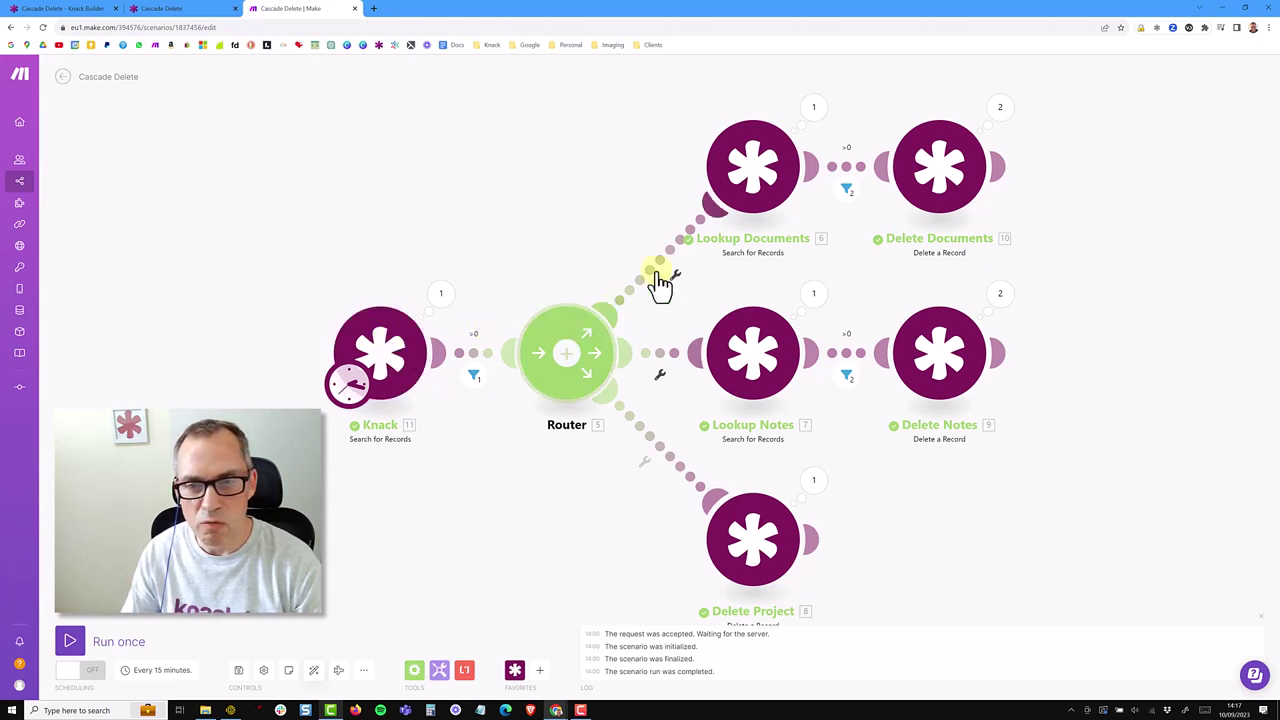
click(746, 178)
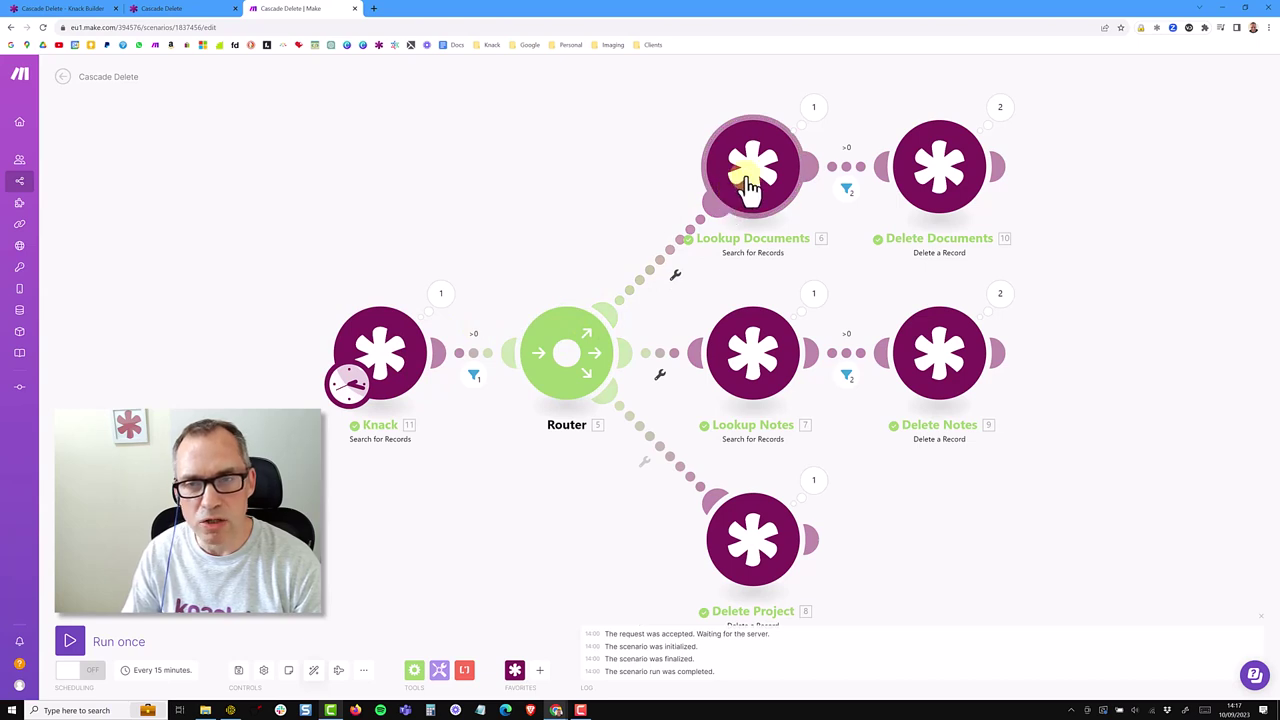
click(757, 378)
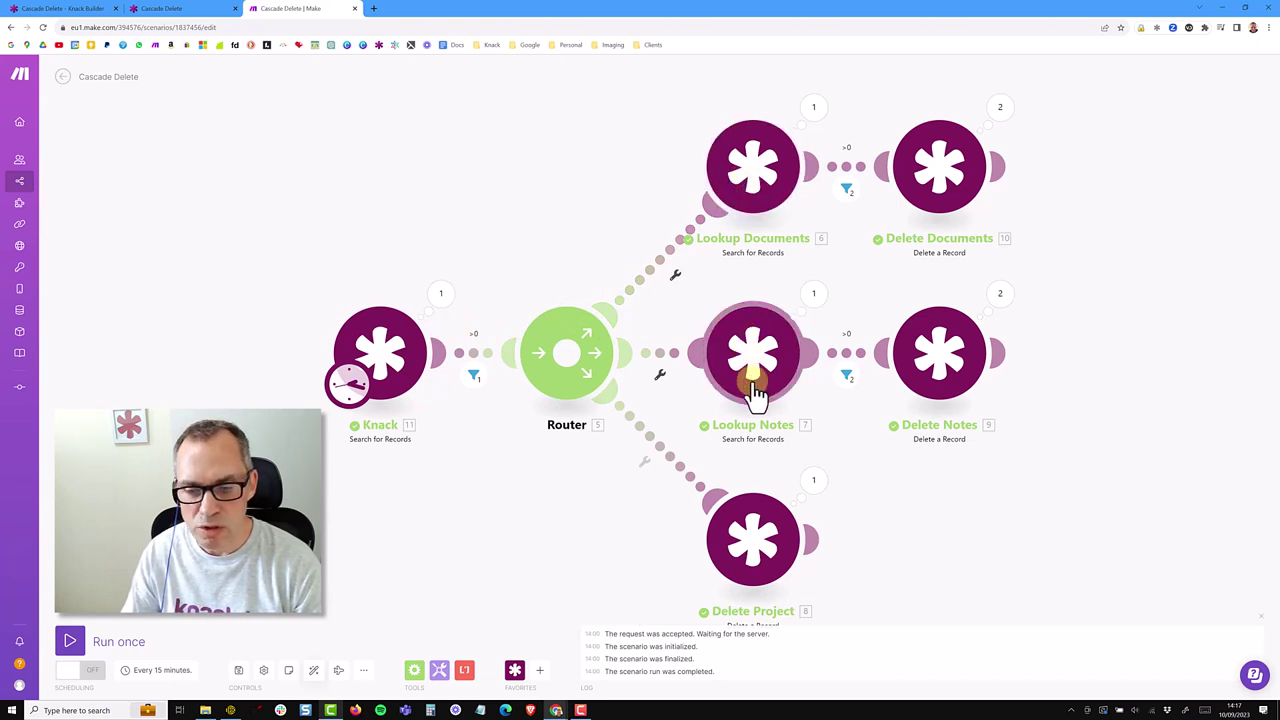
click(757, 541)
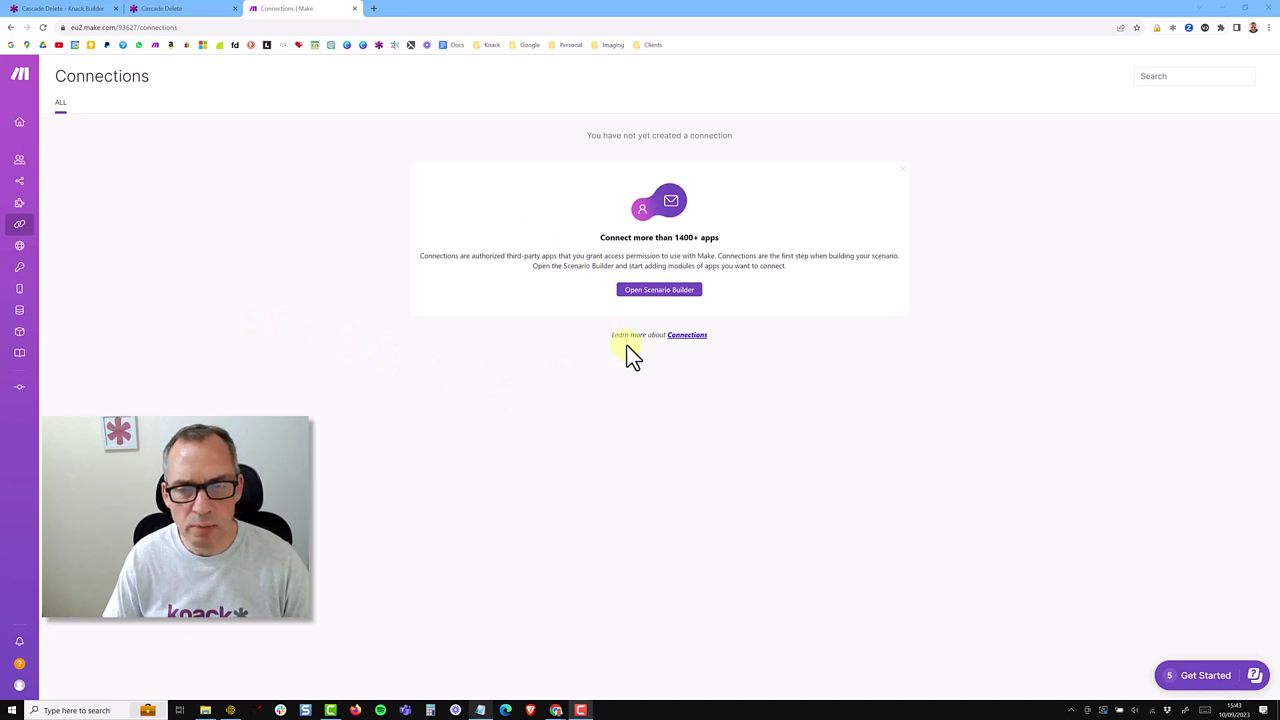
- Start a new Make scenario and add Knack's Search for Records as its first module
click(665, 291)
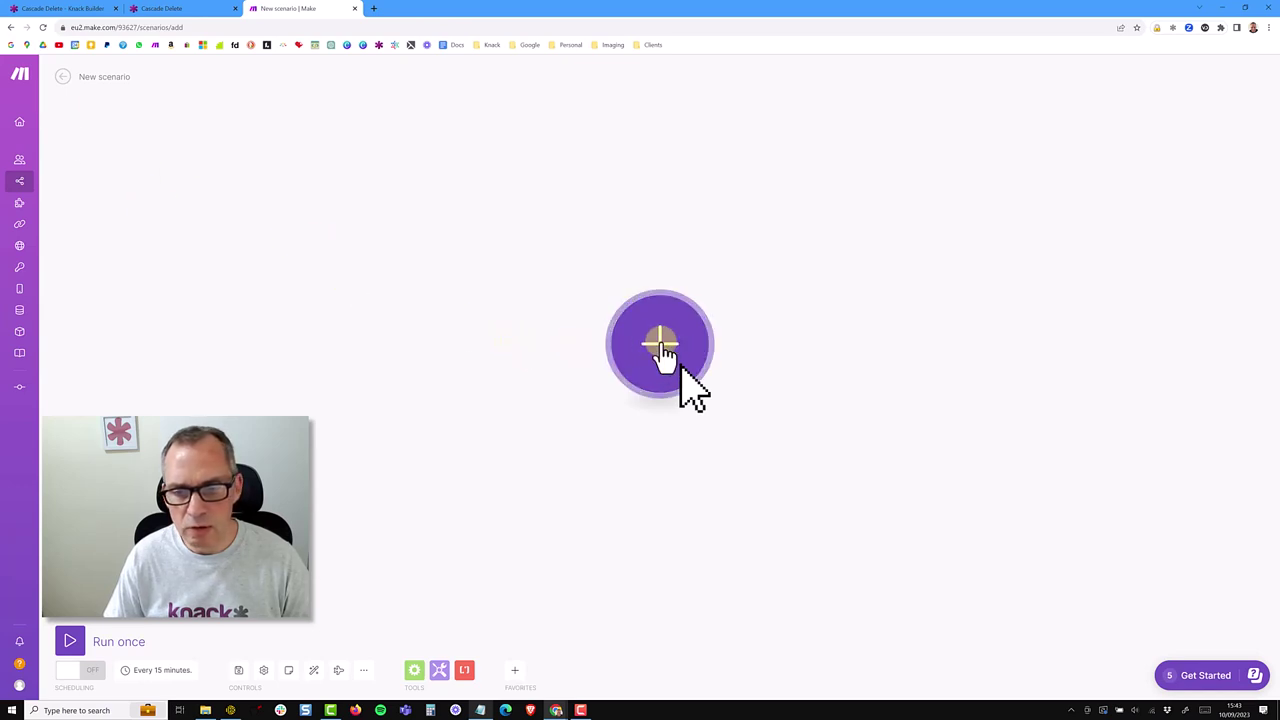
click(660, 345)
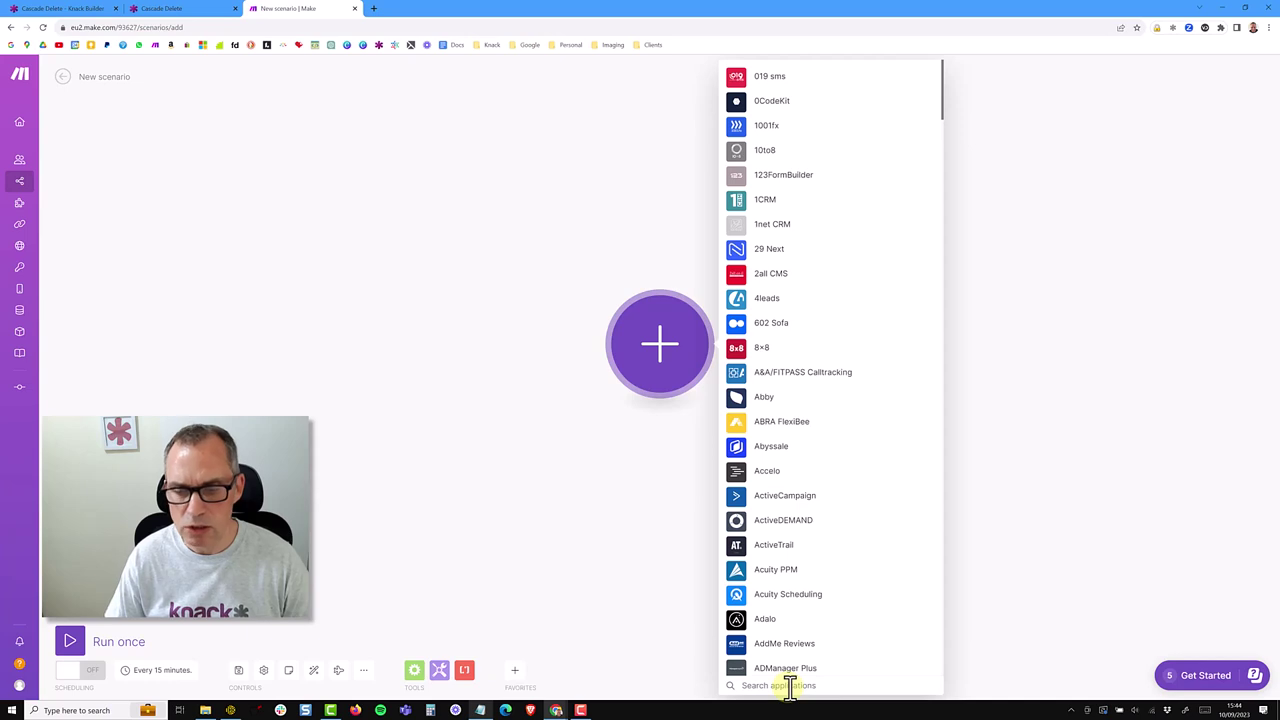
click(790, 686)
text(knack)
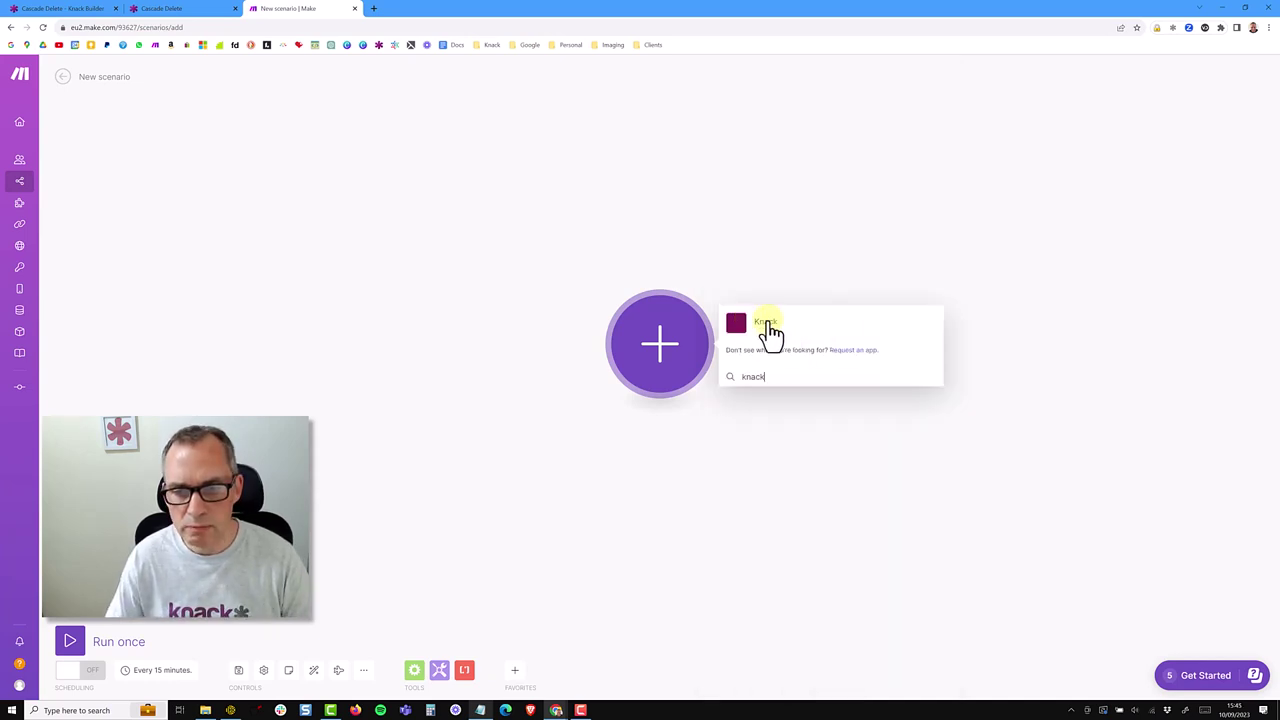
click(766, 330)
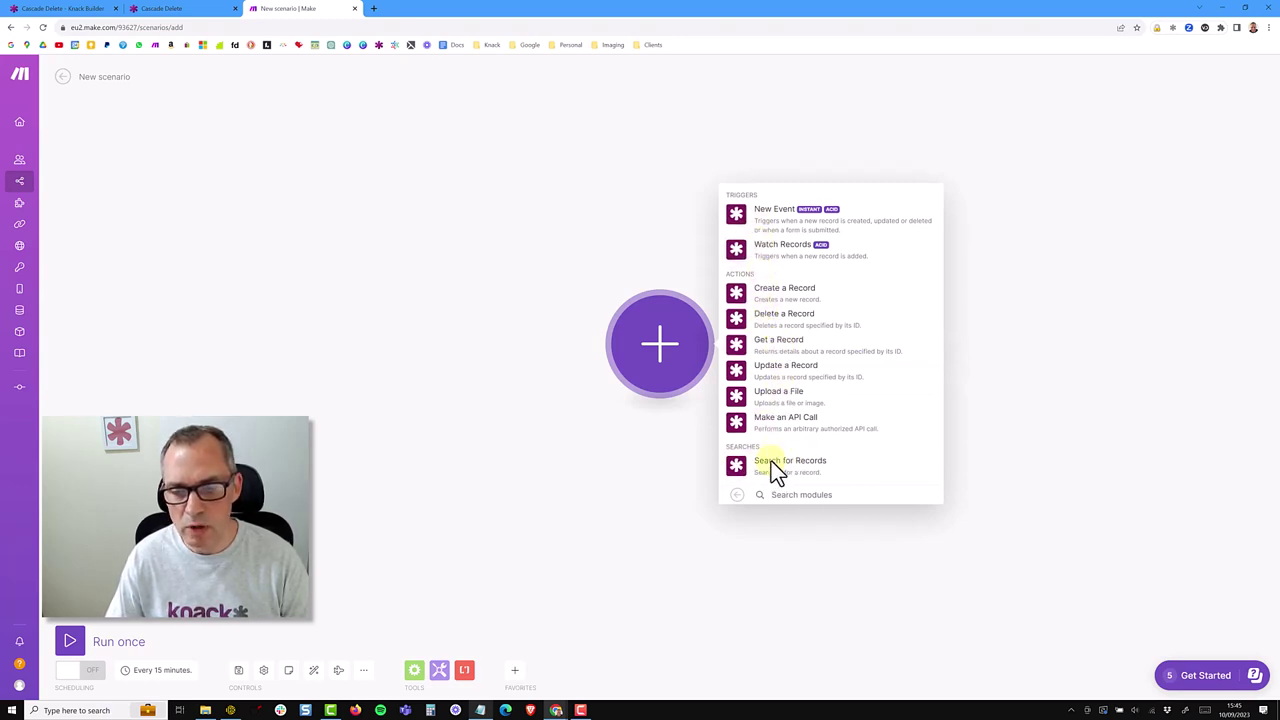
click(797, 480)
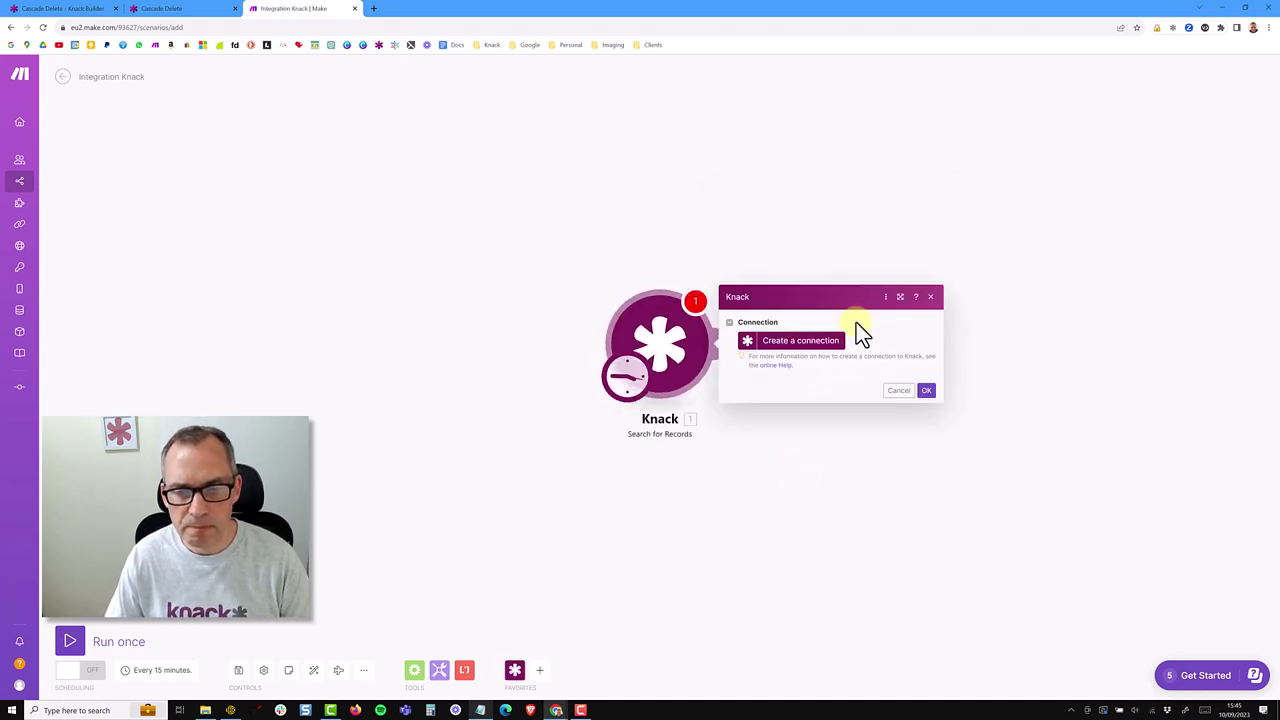
- Create the connection "My Knack connection" using the Application ID and API key copied from Knack Builder's API & Code settings
click(792, 350)
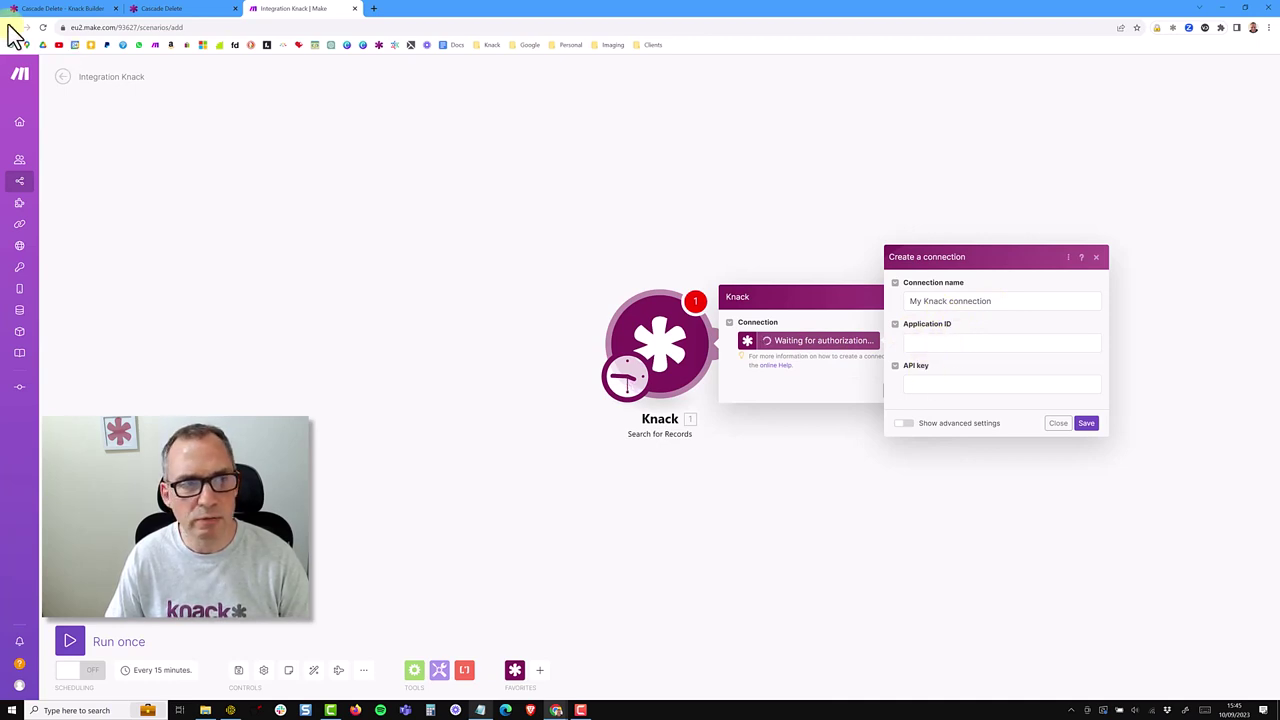
click(40, 9)
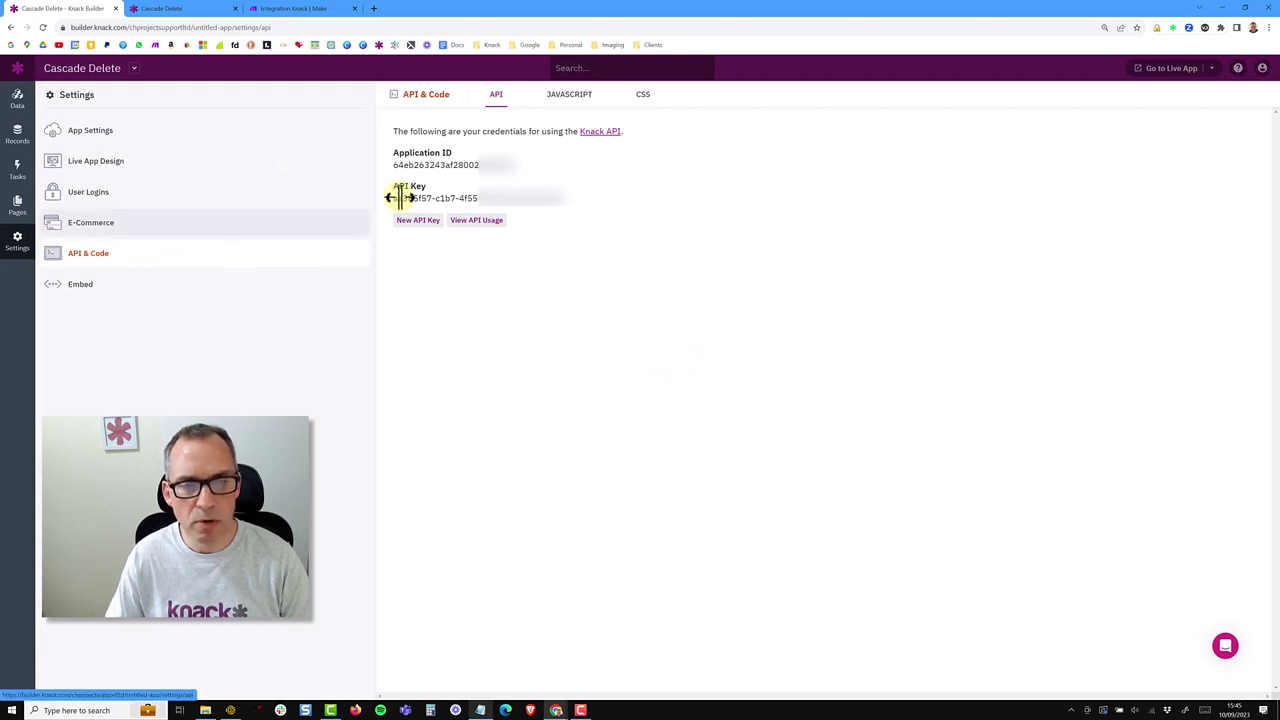
drag(516, 165, 391, 170)
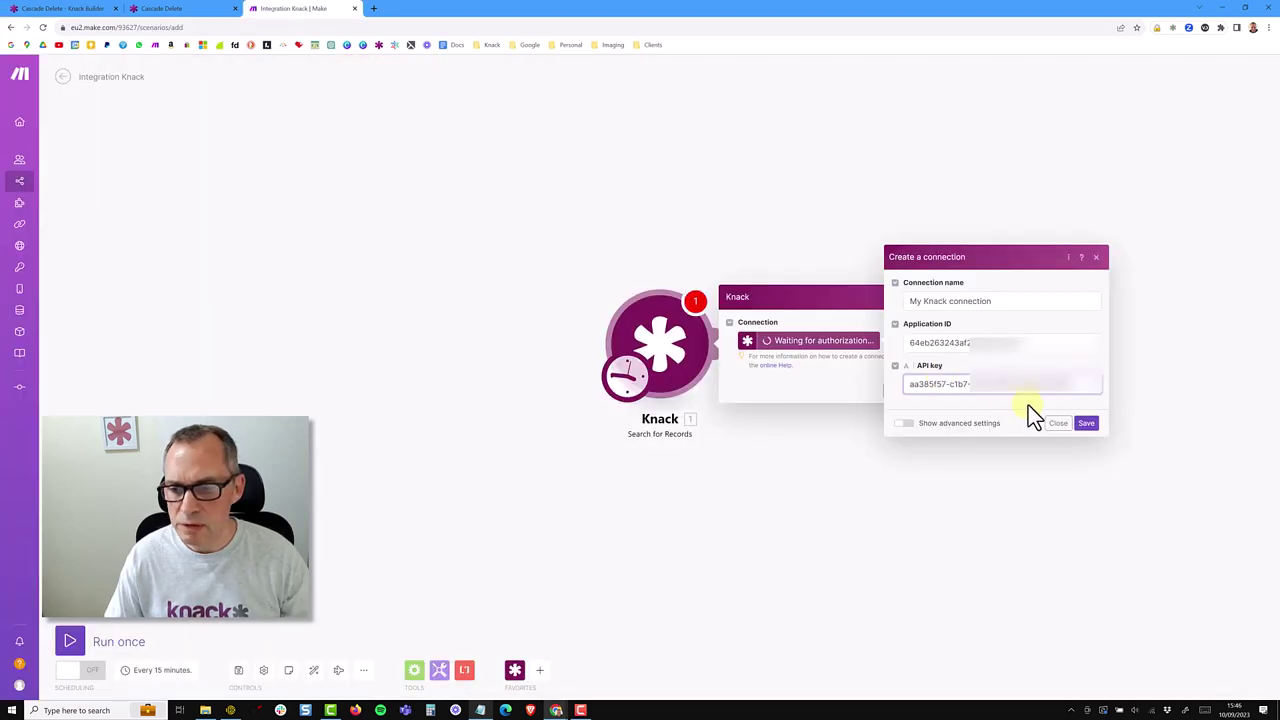
click(1086, 424)
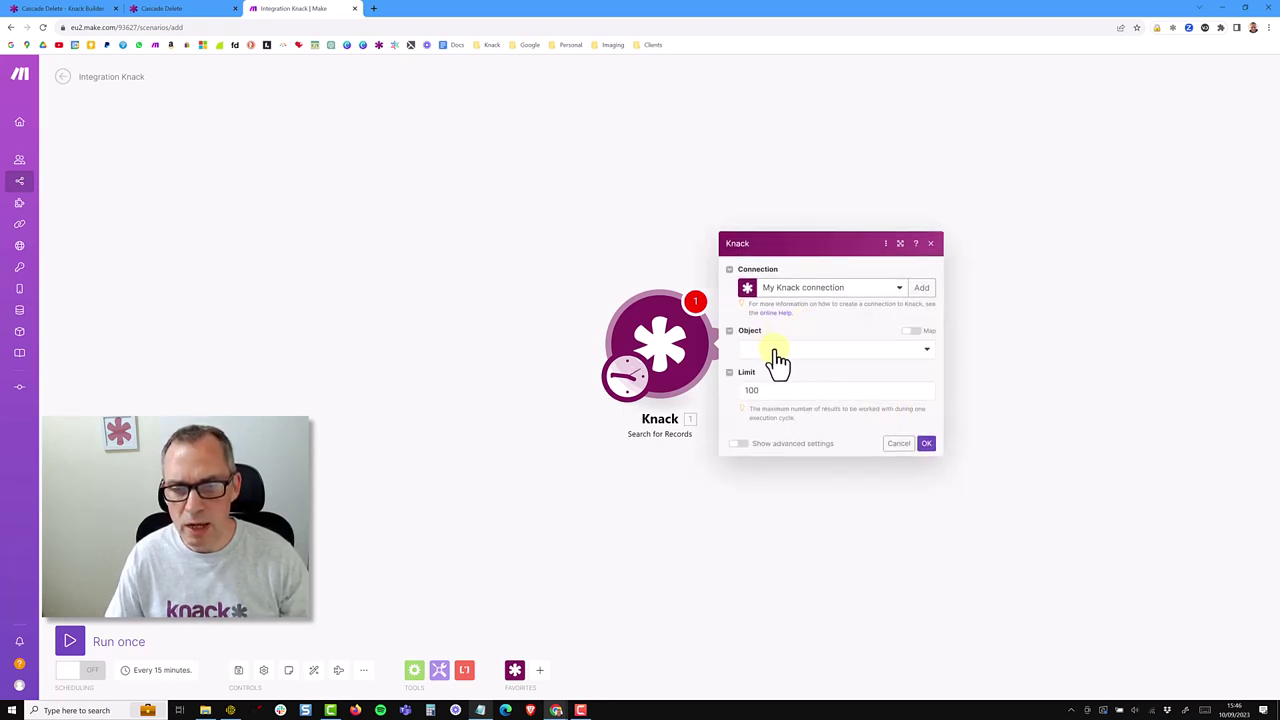
- Configure the Knack search to use the Projects object with the filter Mark For Delete "Common: Is" No
click(779, 355)
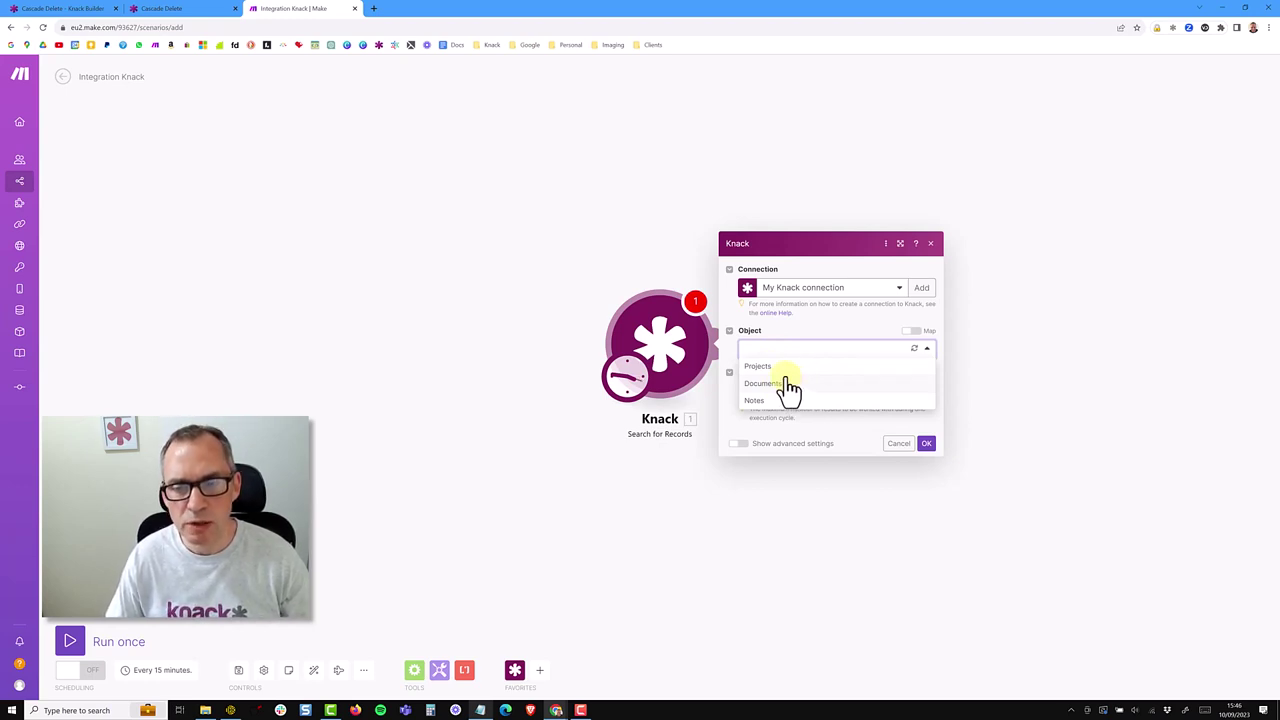
click(777, 368)
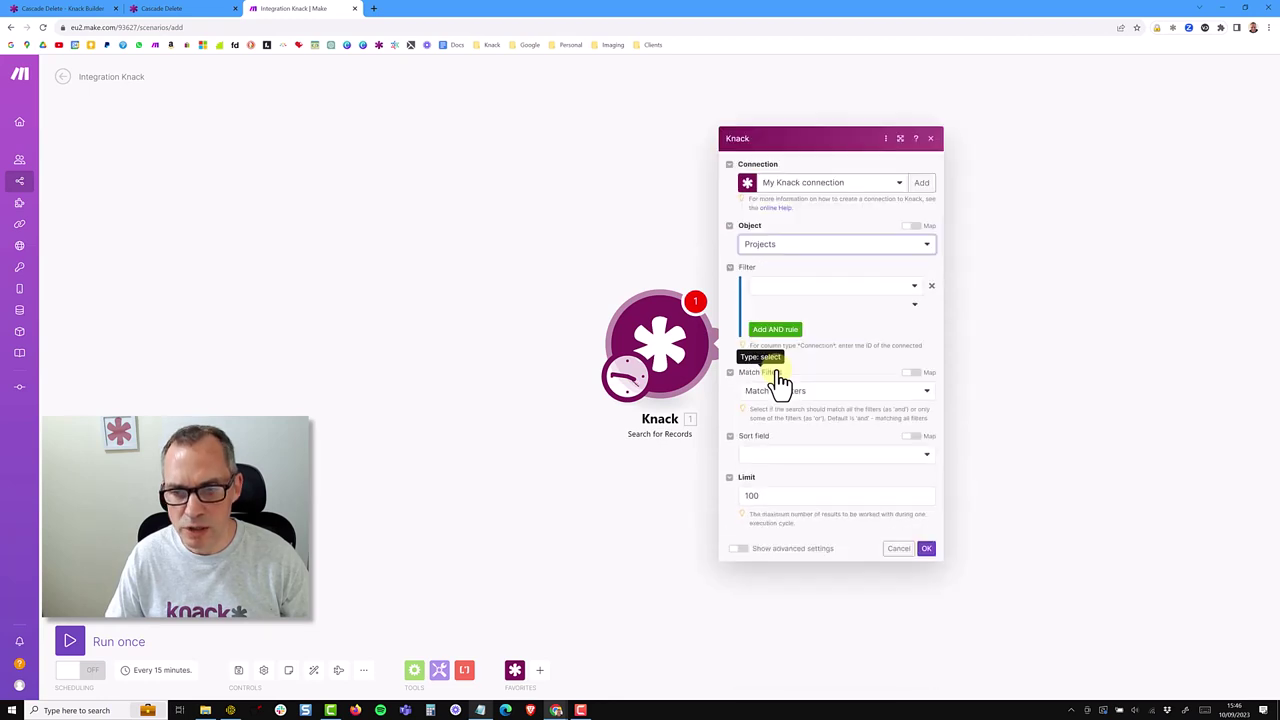
click(797, 290)
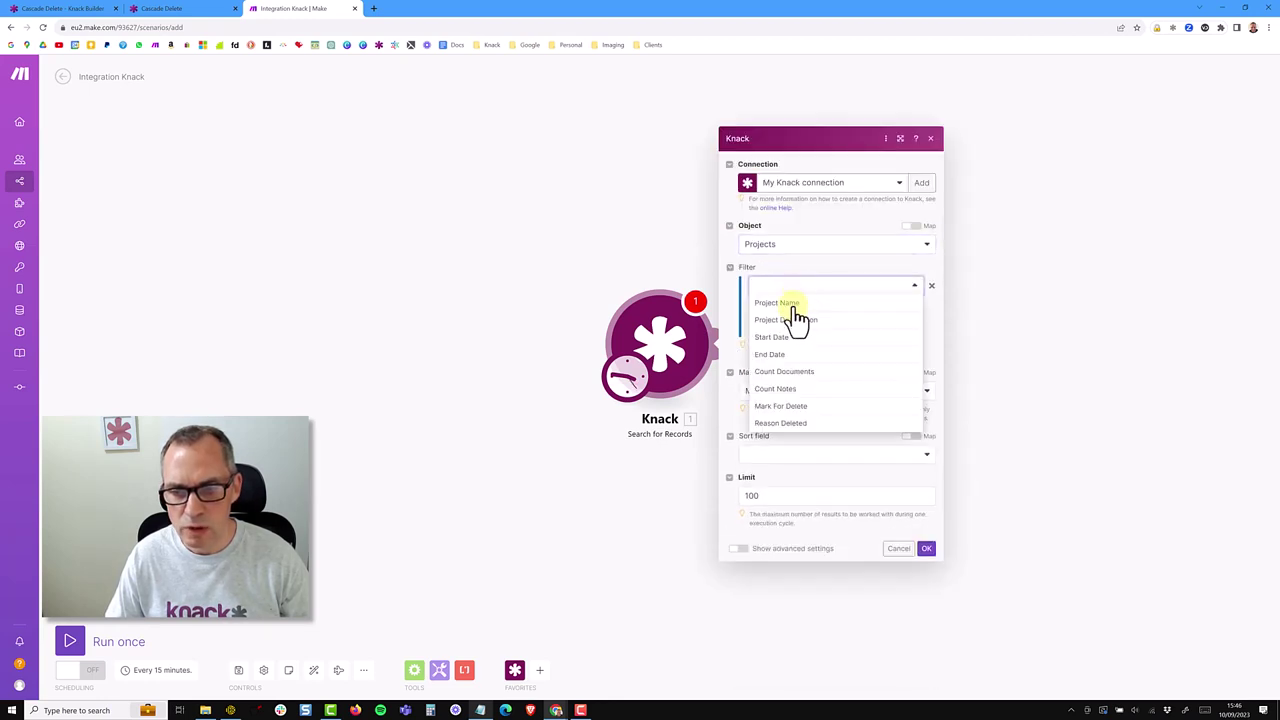
click(789, 407)
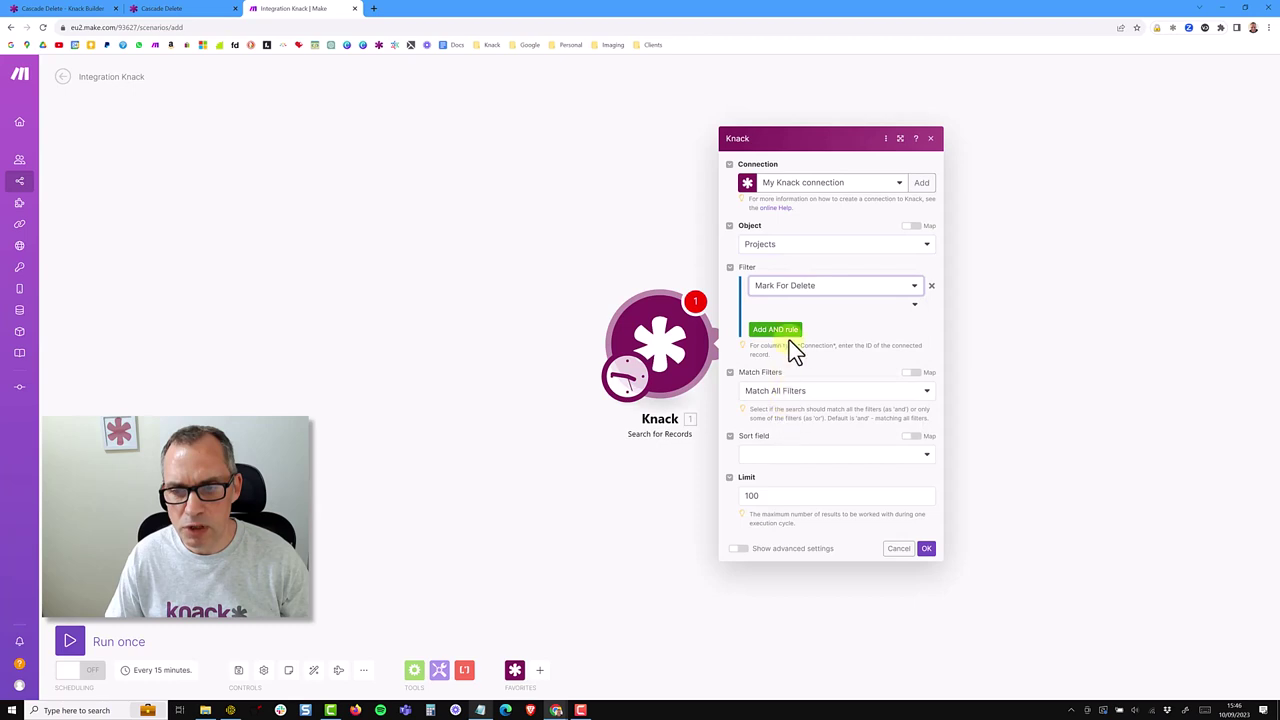
click(914, 306)
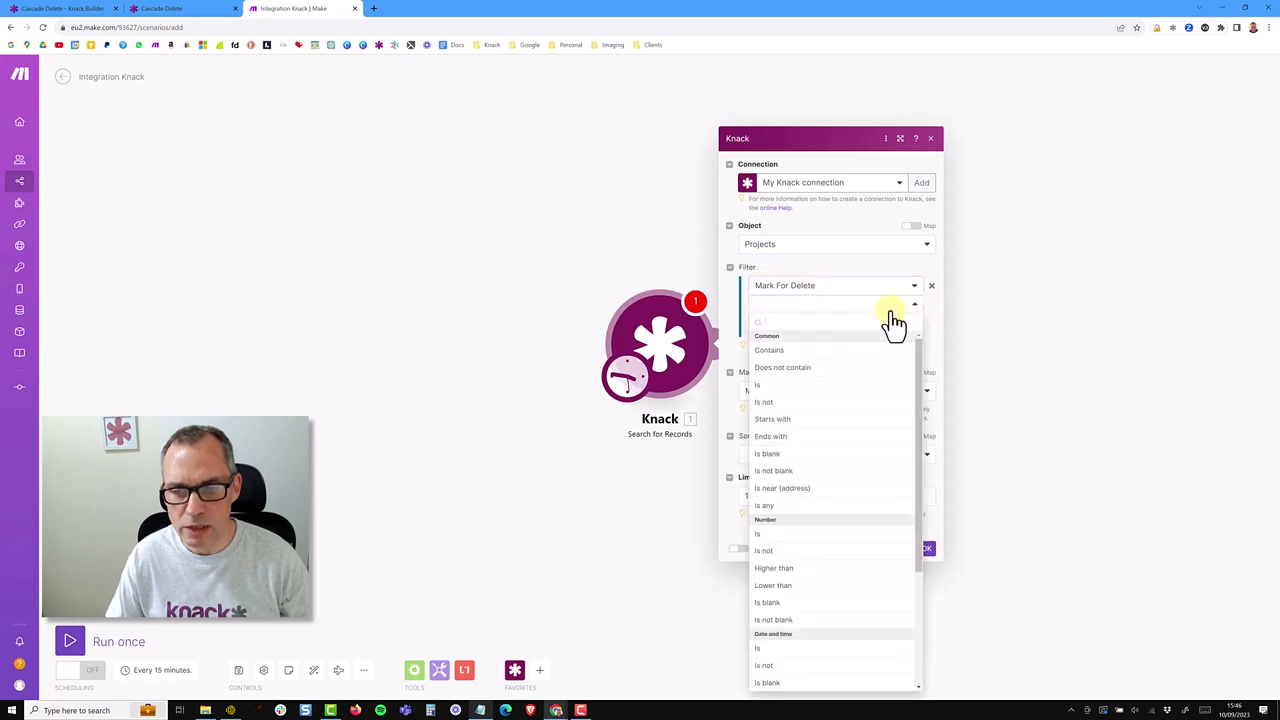
click(768, 388)
click(786, 328)
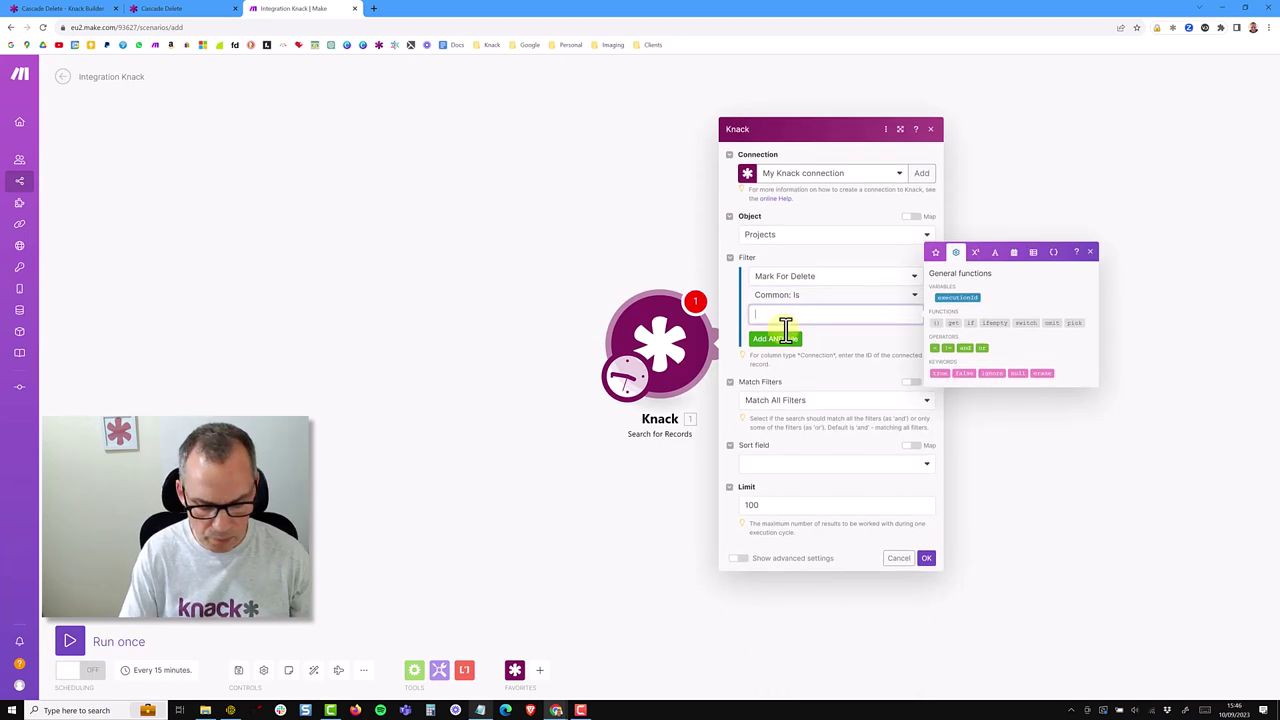
text(No)
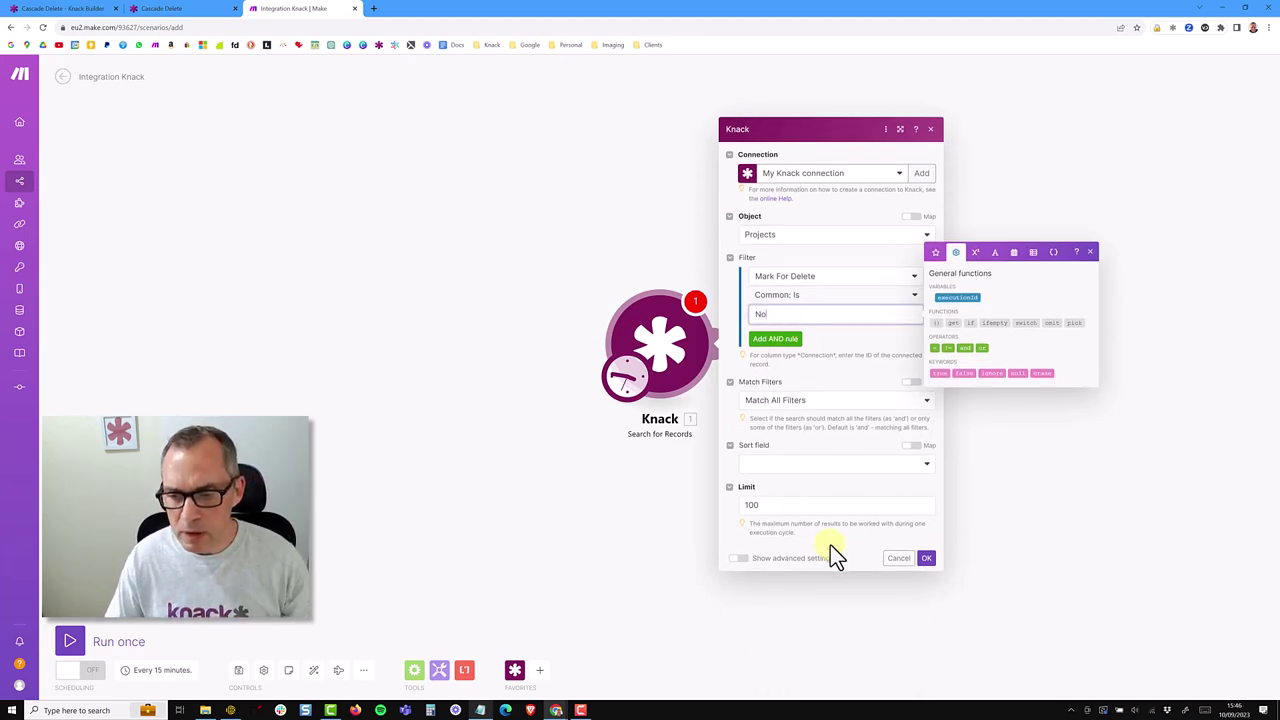
click(926, 560)
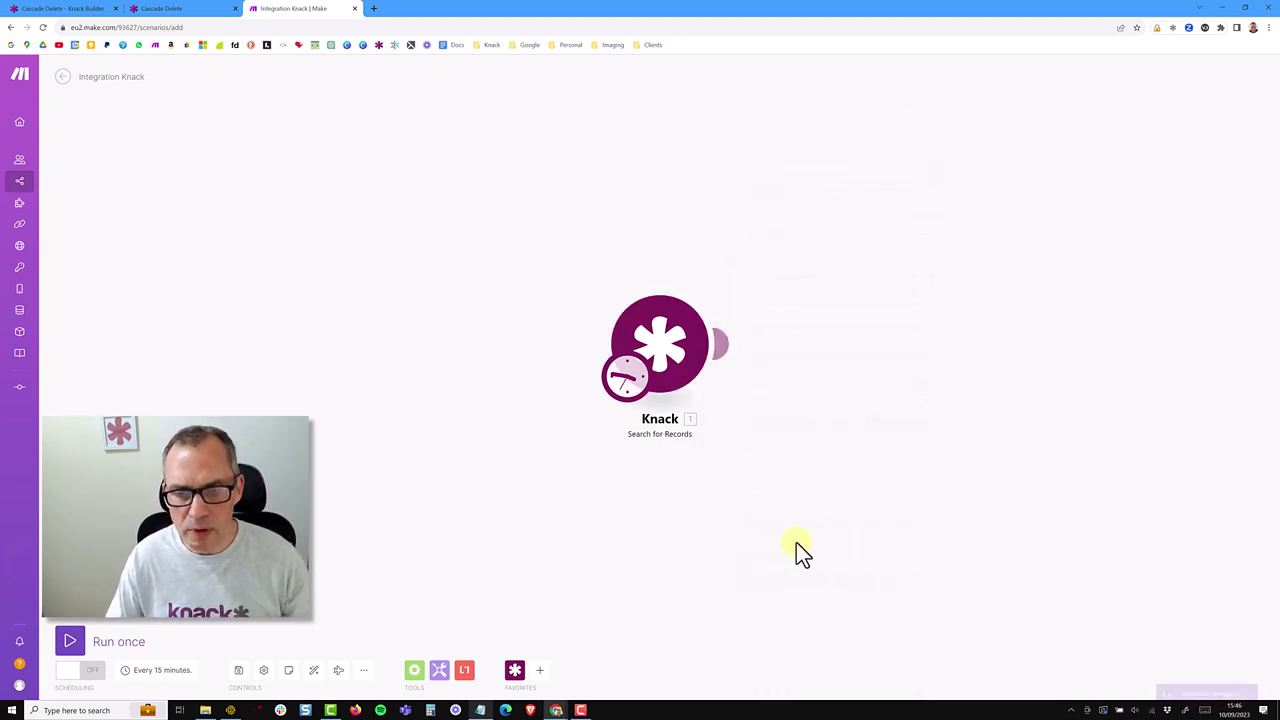
- Run the scenario once and examine the project name in each output bundle of the Knack search
click(68, 641)
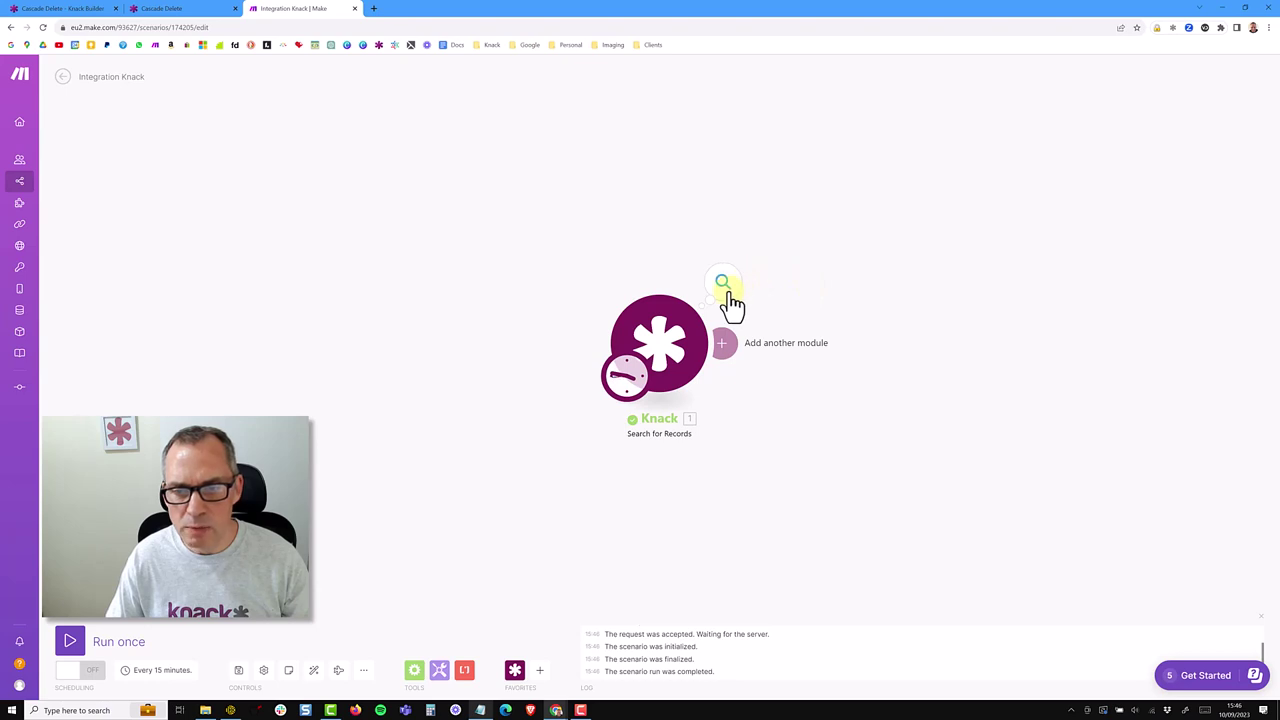
click(722, 283)
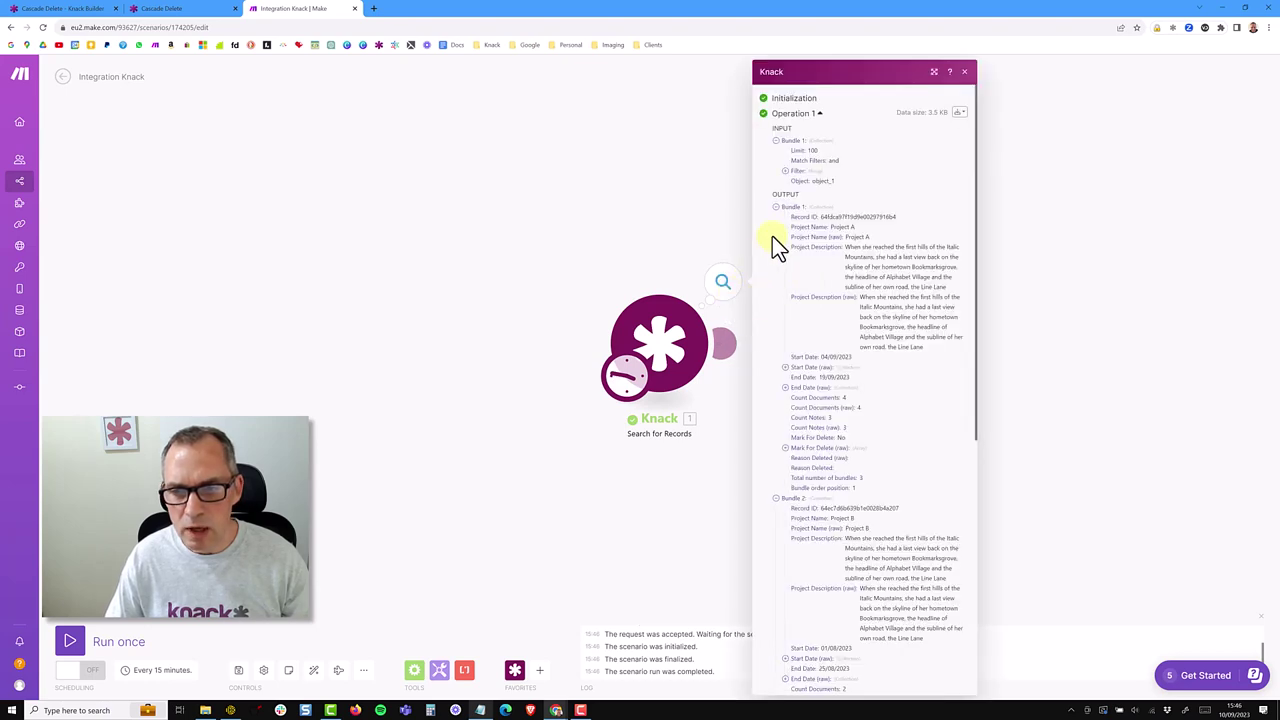
drag(831, 227, 858, 229)
click(777, 207)
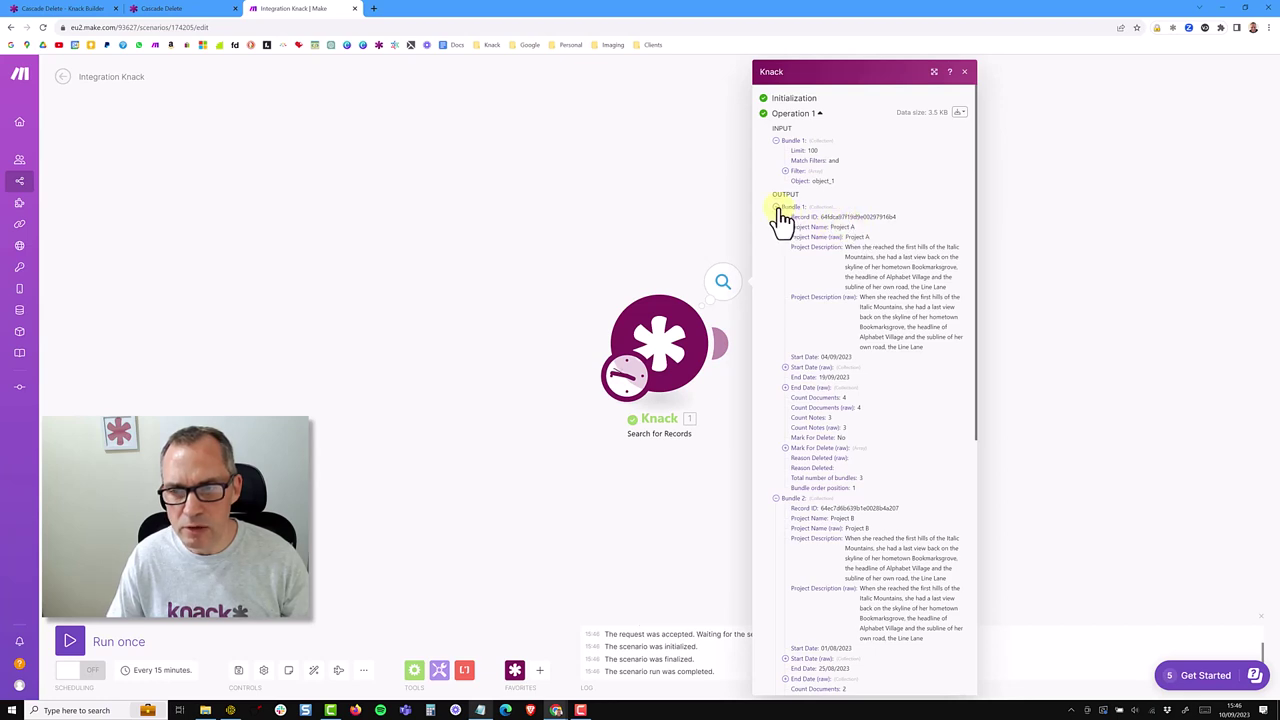
drag(831, 237, 858, 239)
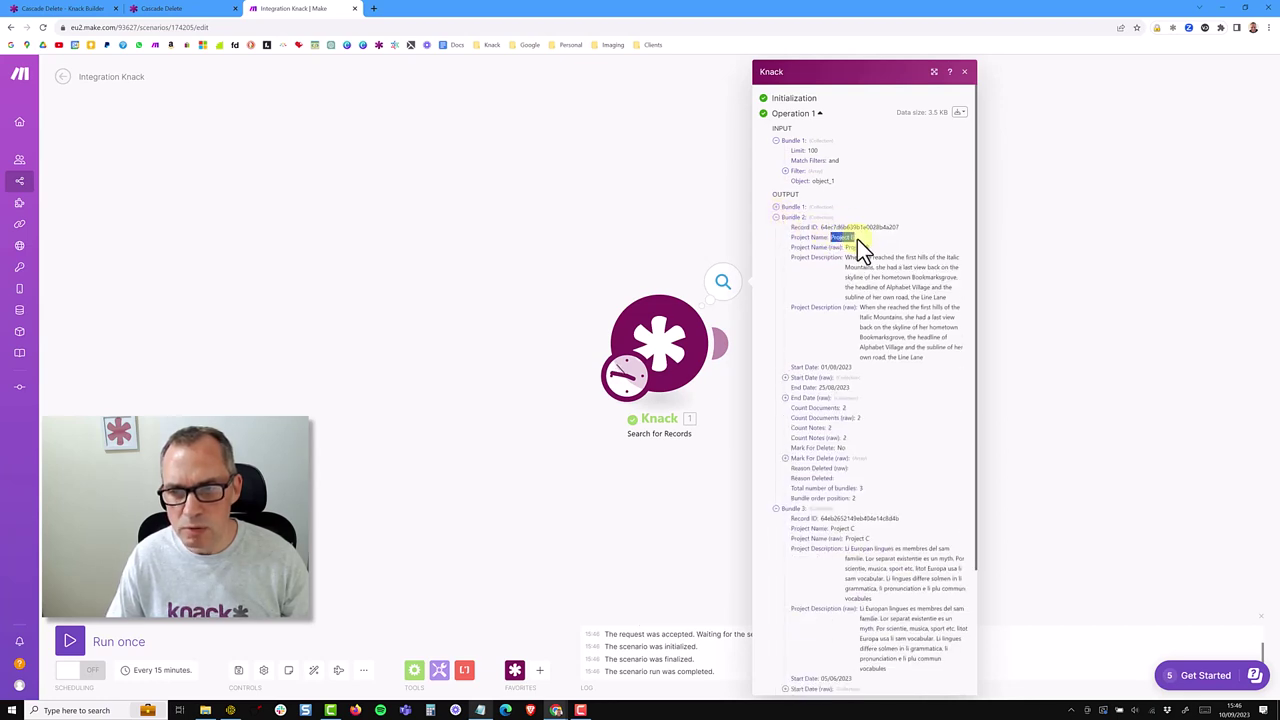
click(776, 218)
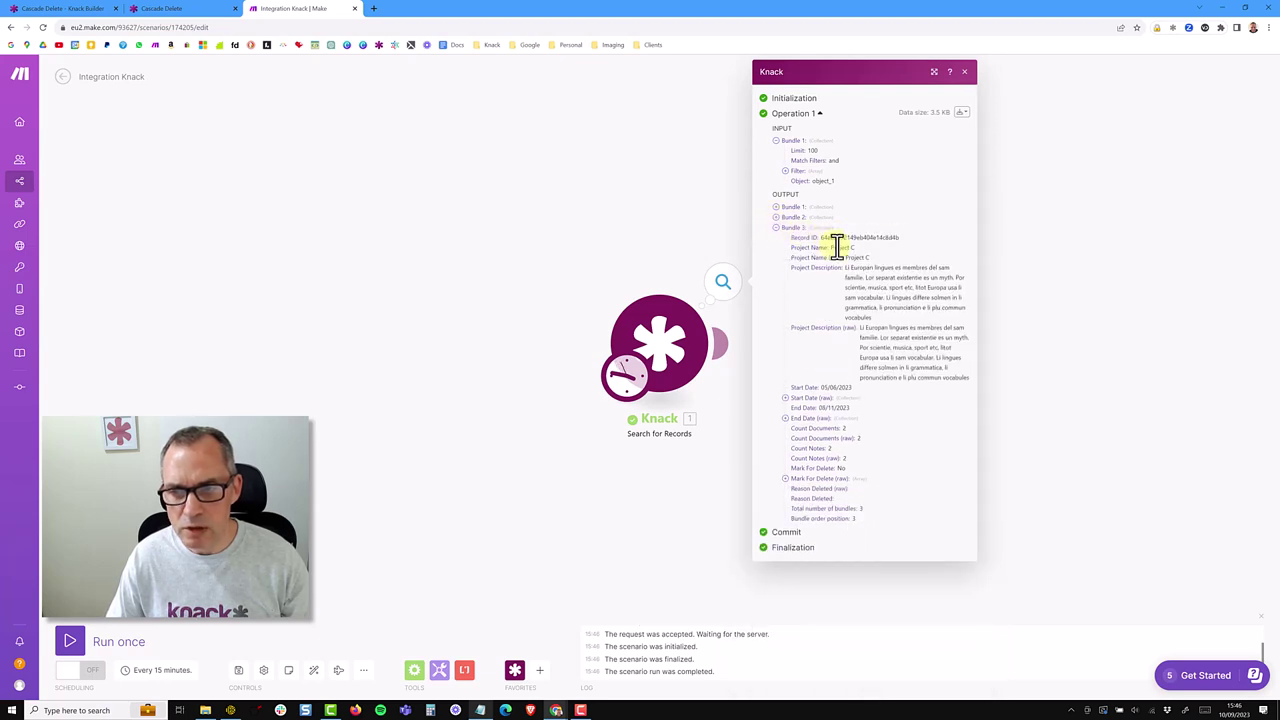
click(777, 229)
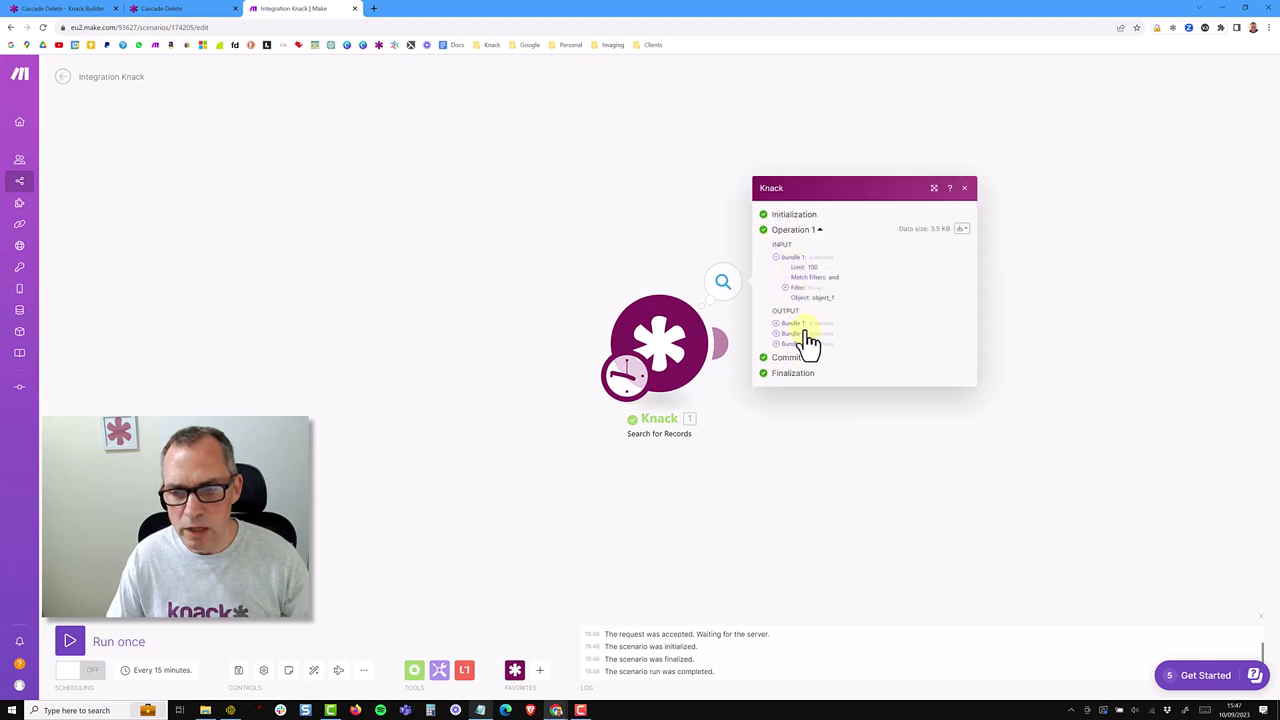
- Check the Projects records in Knack Builder, and in the live app schedule Project A for deletion with the reason "Project Cancelled"
click(100, 9)
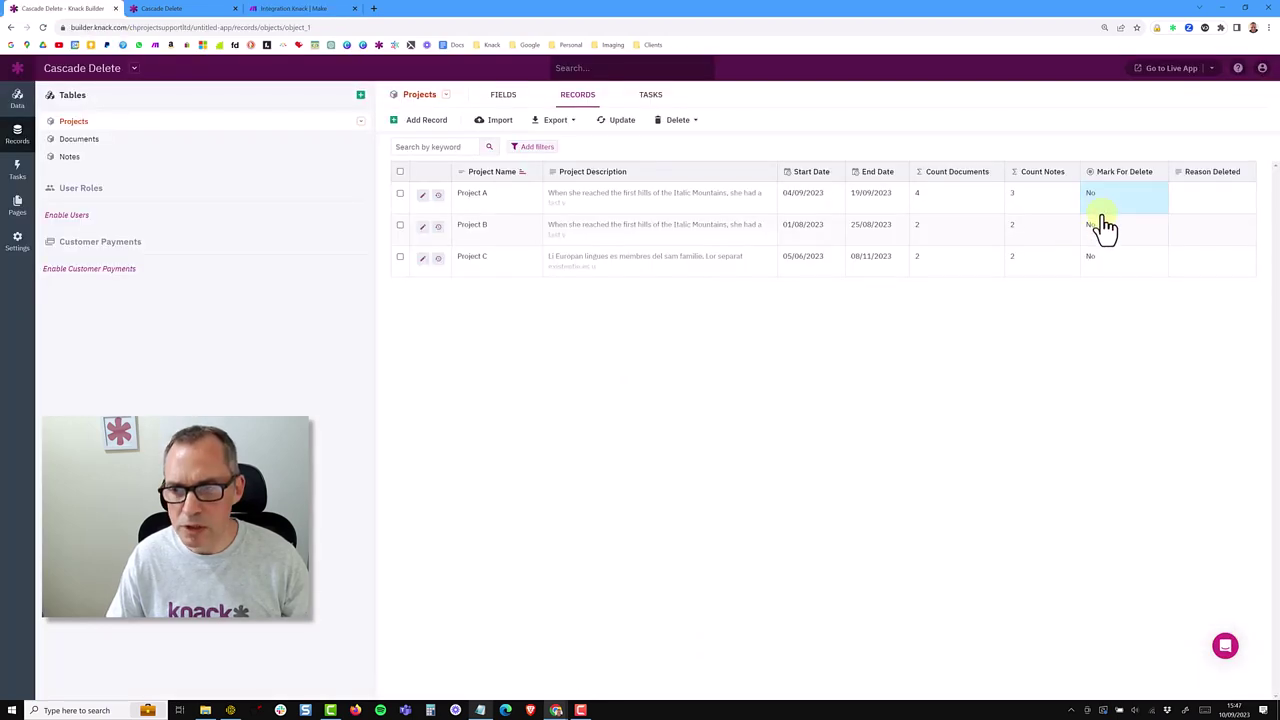
key(ctrl+Tab)
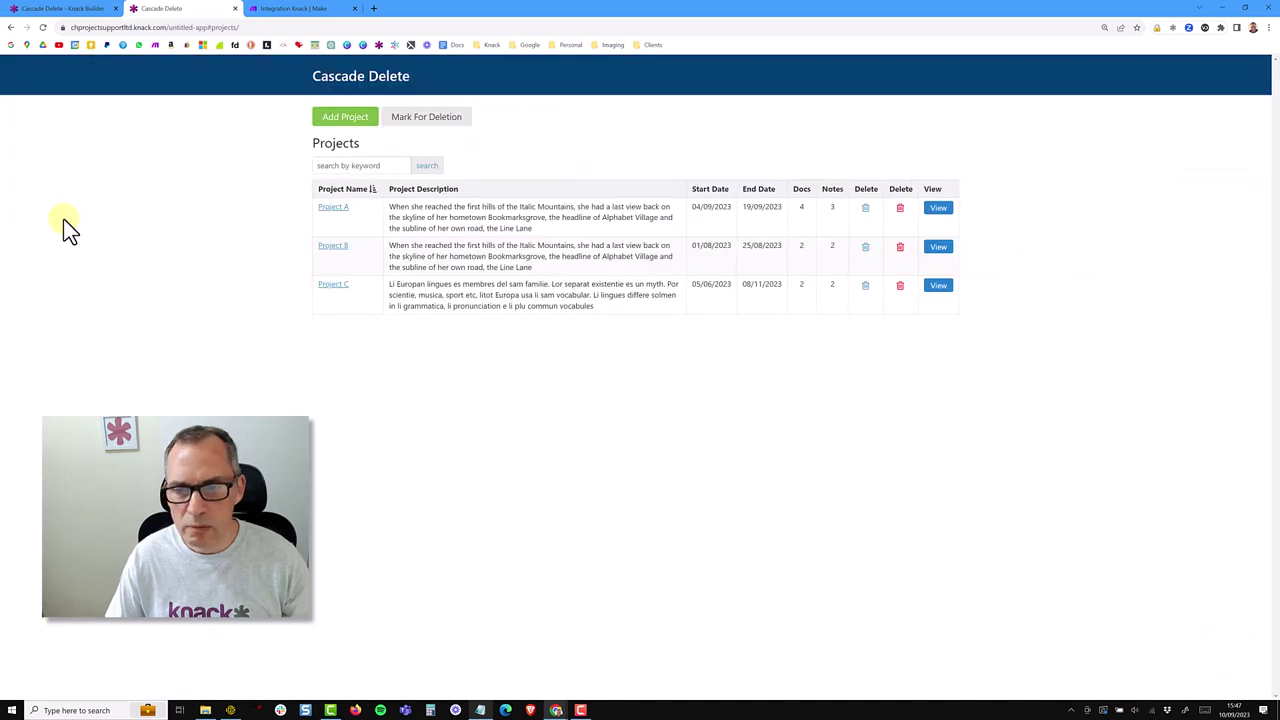
click(901, 210)
click(540, 170)
text(Project Cancelled)
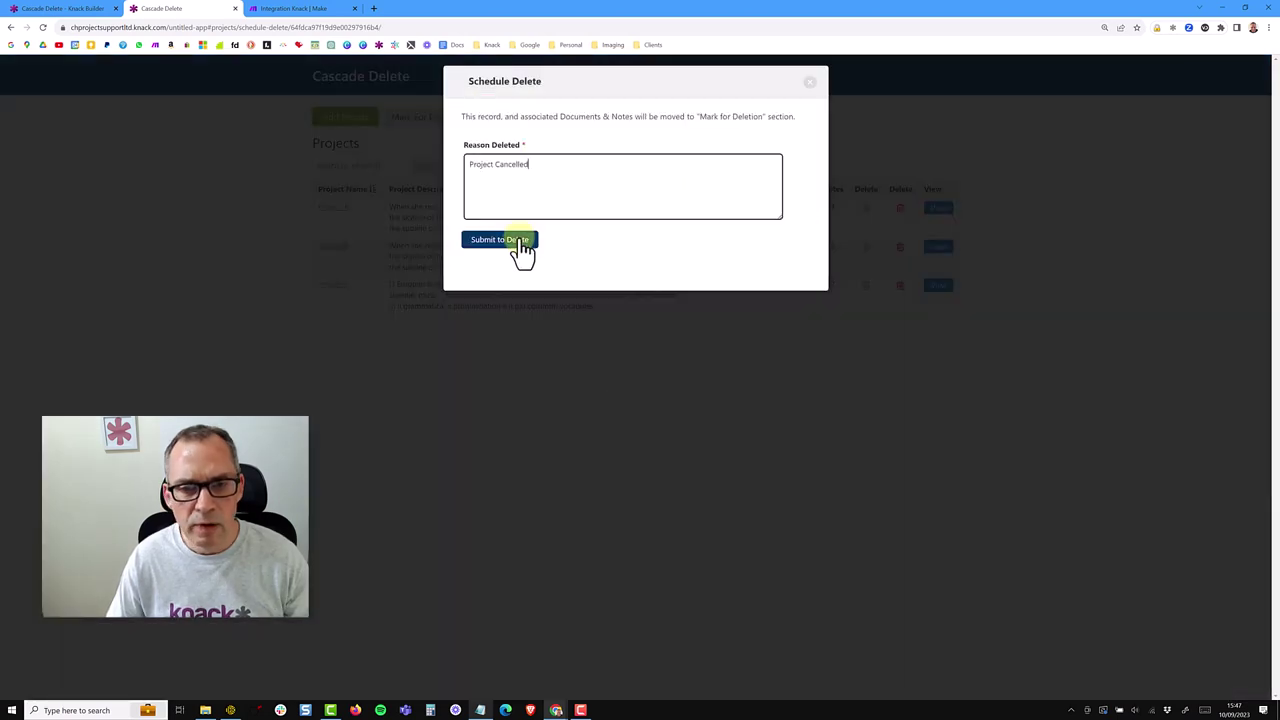
click(510, 245)
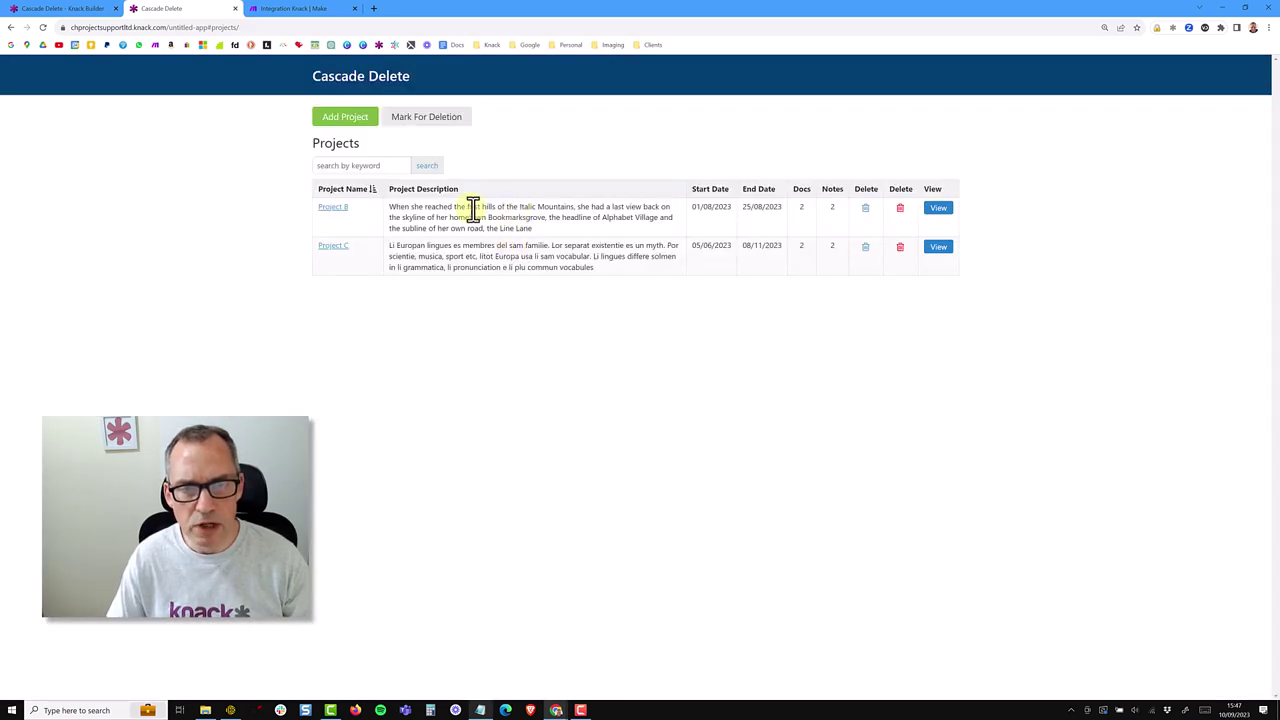
- Check Project A on the live app's Mark For Deletion page and in Knack Builder's Projects records
click(445, 122)
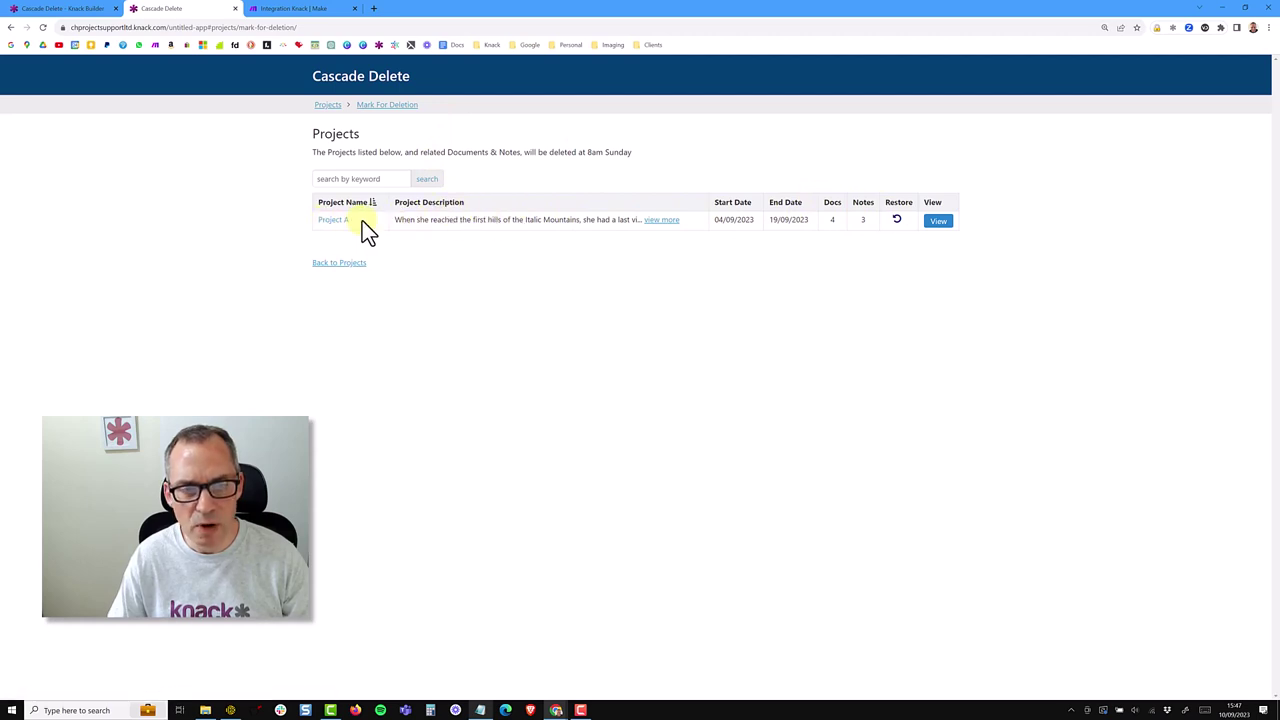
click(83, 17)
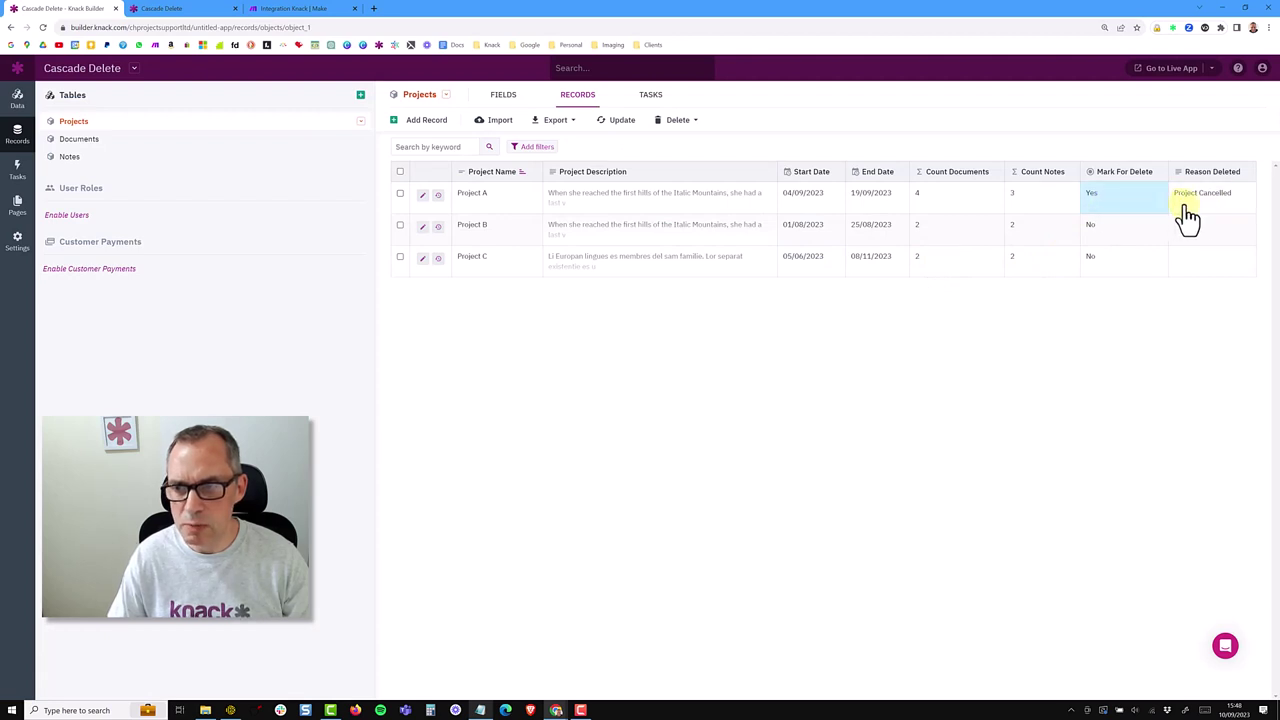
- In the Make scenario, set the Knack search's Mark For Delete filter value to Yes and save the module settings
key(ctrl+3)
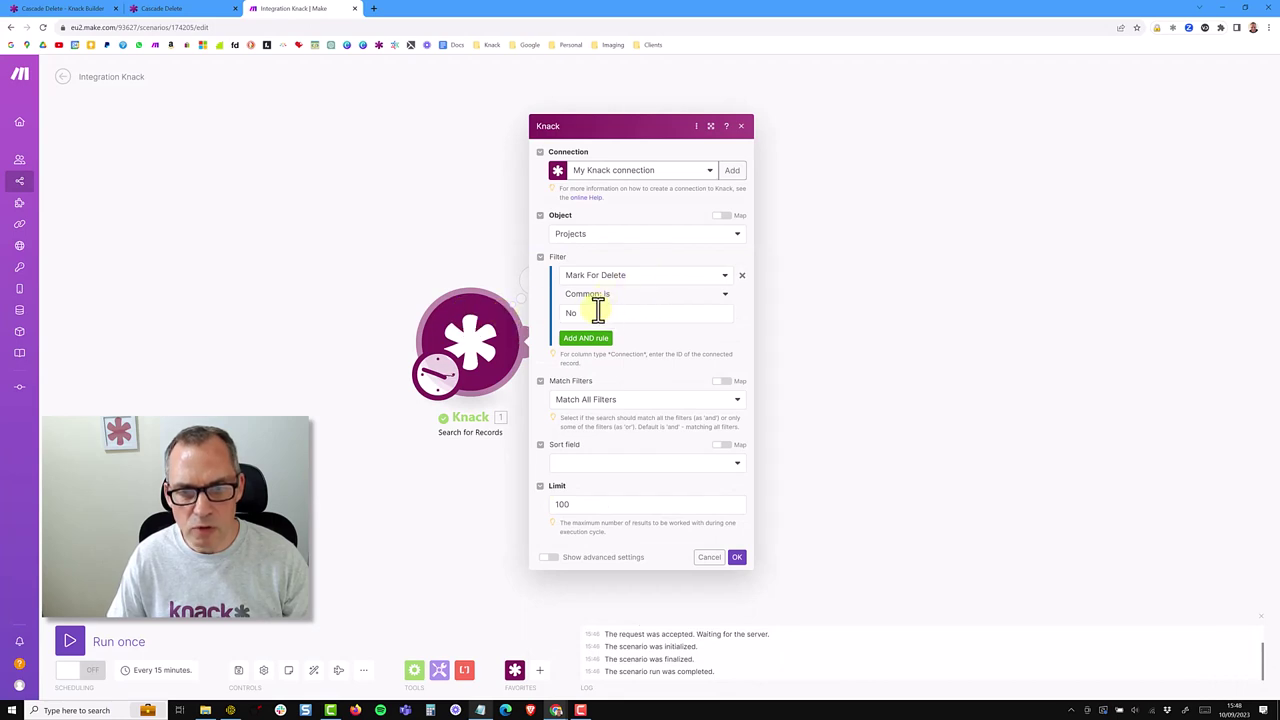
double_click(594, 315)
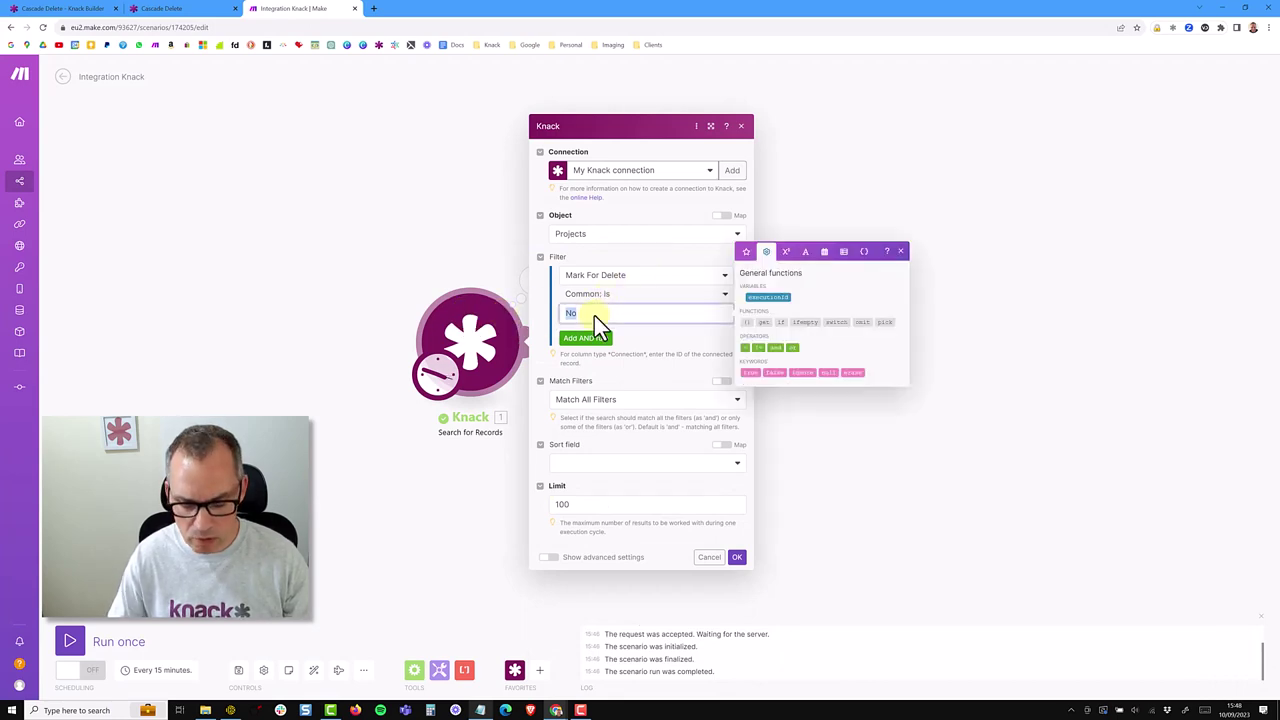
text(Yes)
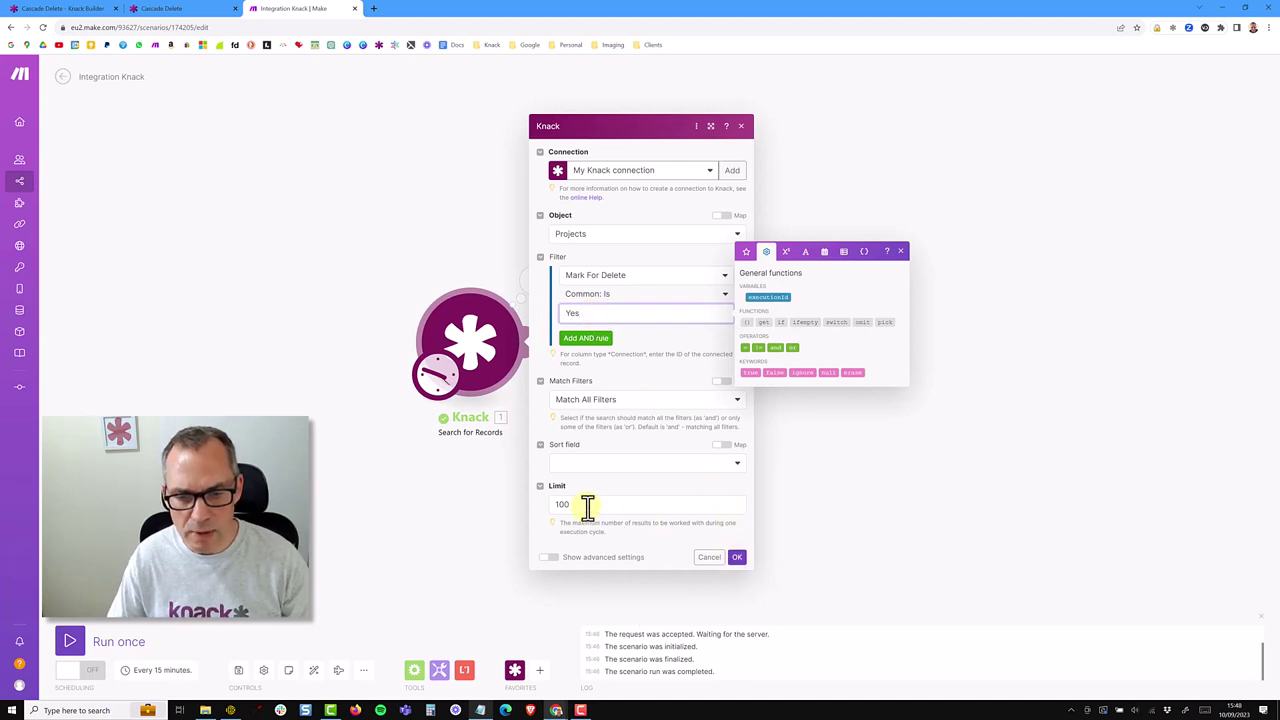
click(737, 557)
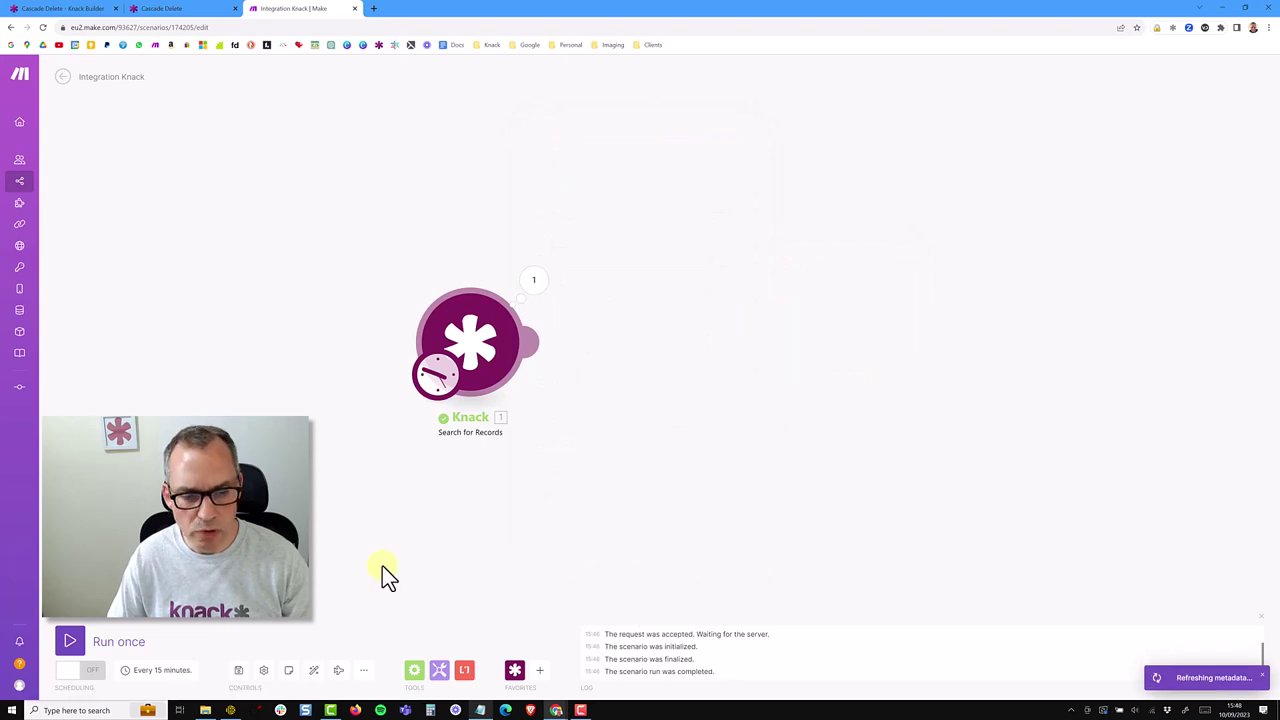
- Run the scenario once and examine the project name and Record ID in the Knack search's output bundle
click(72, 643)
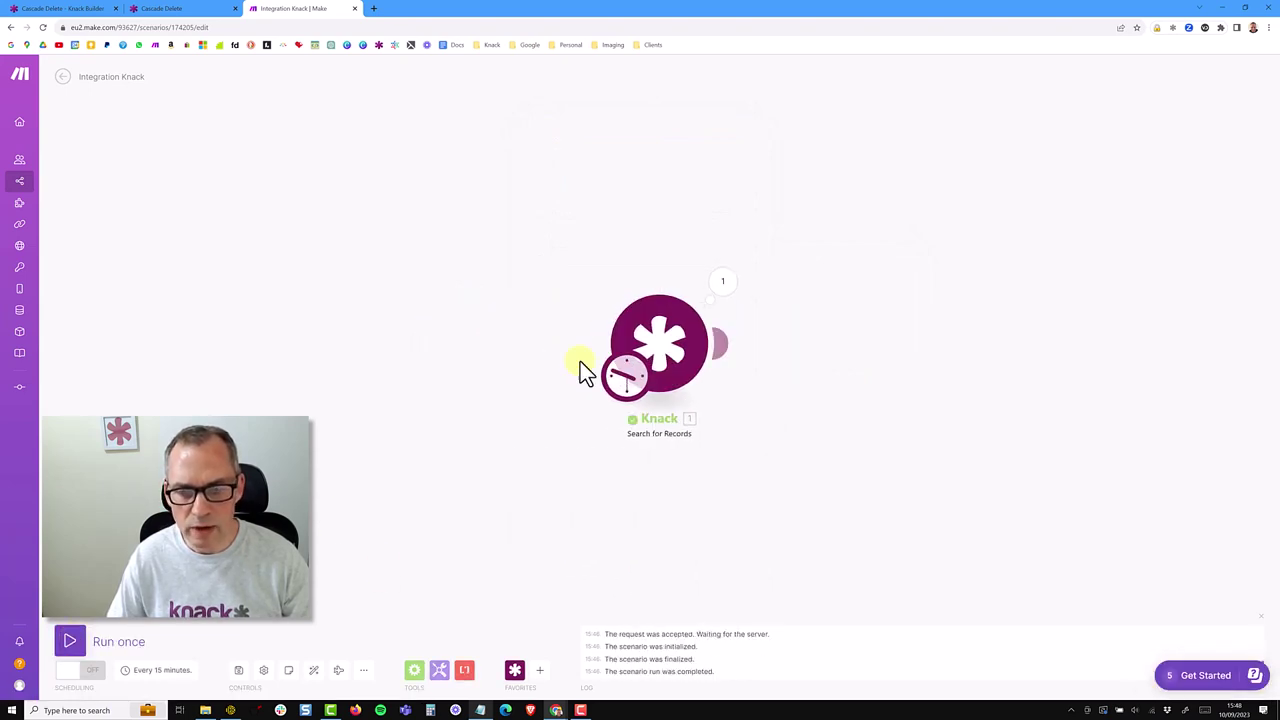
click(724, 283)
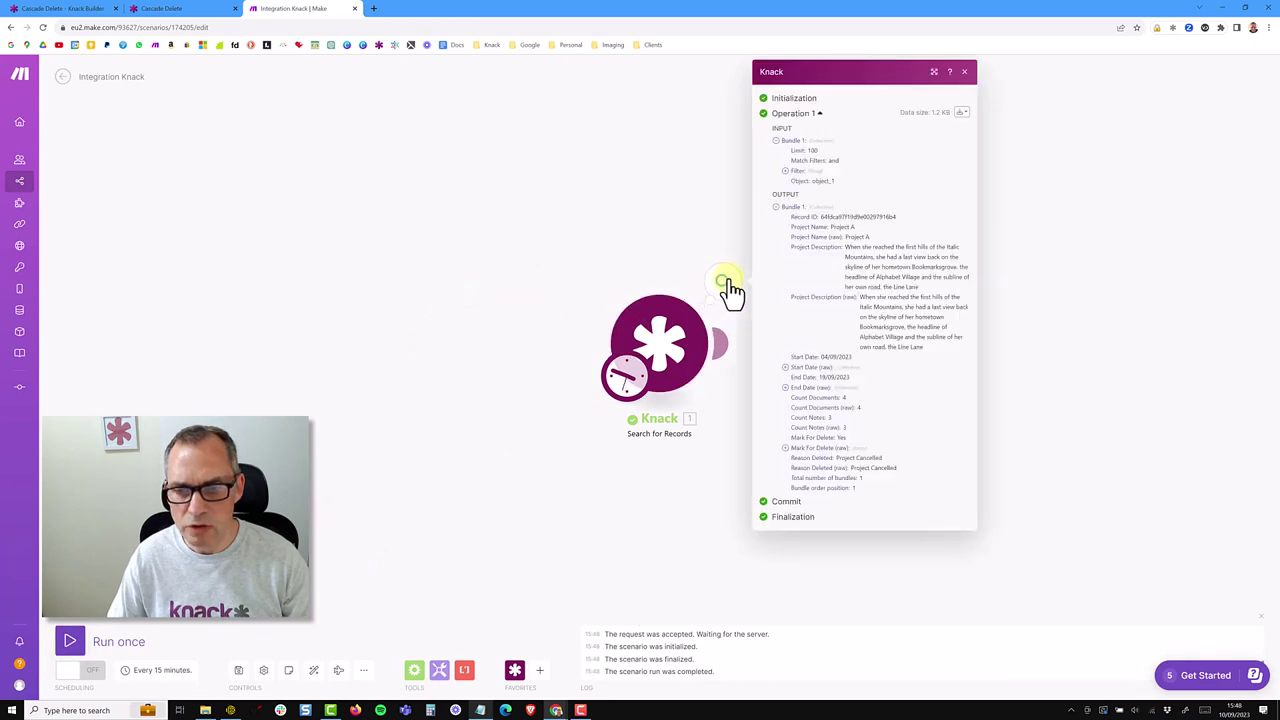
click(777, 208)
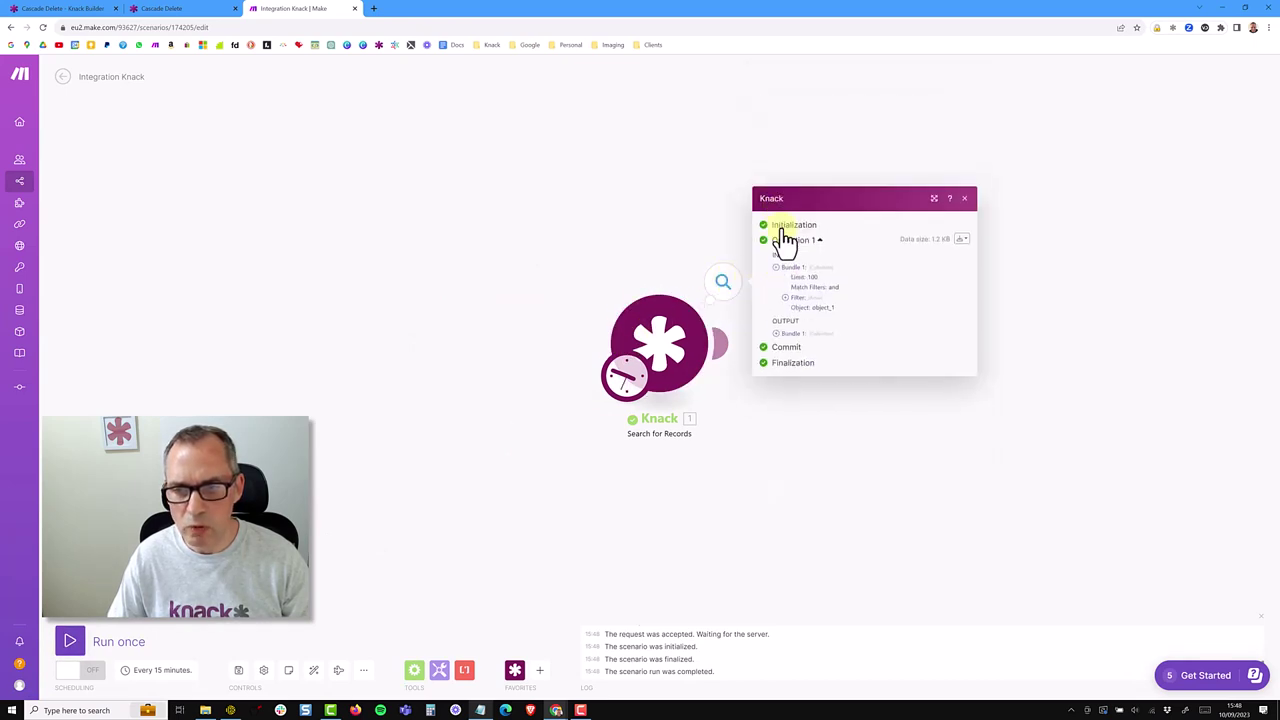
click(780, 333)
drag(855, 228, 836, 228)
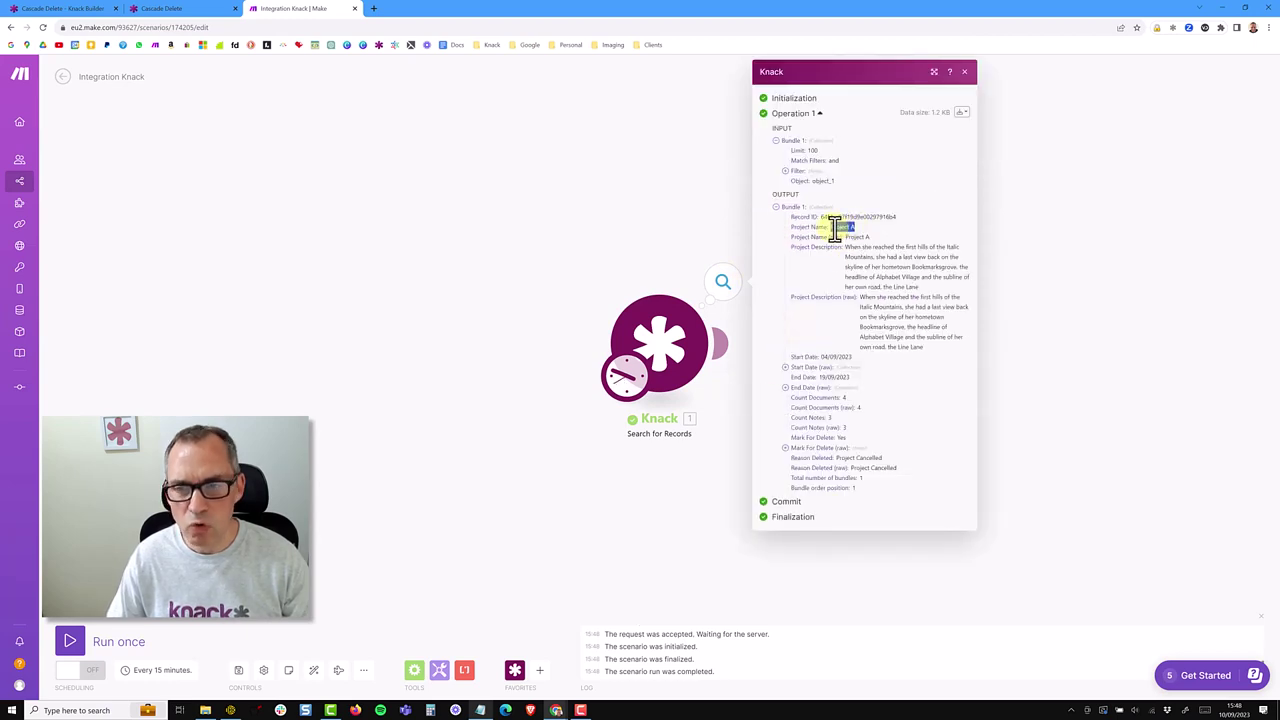
drag(859, 217, 820, 215)
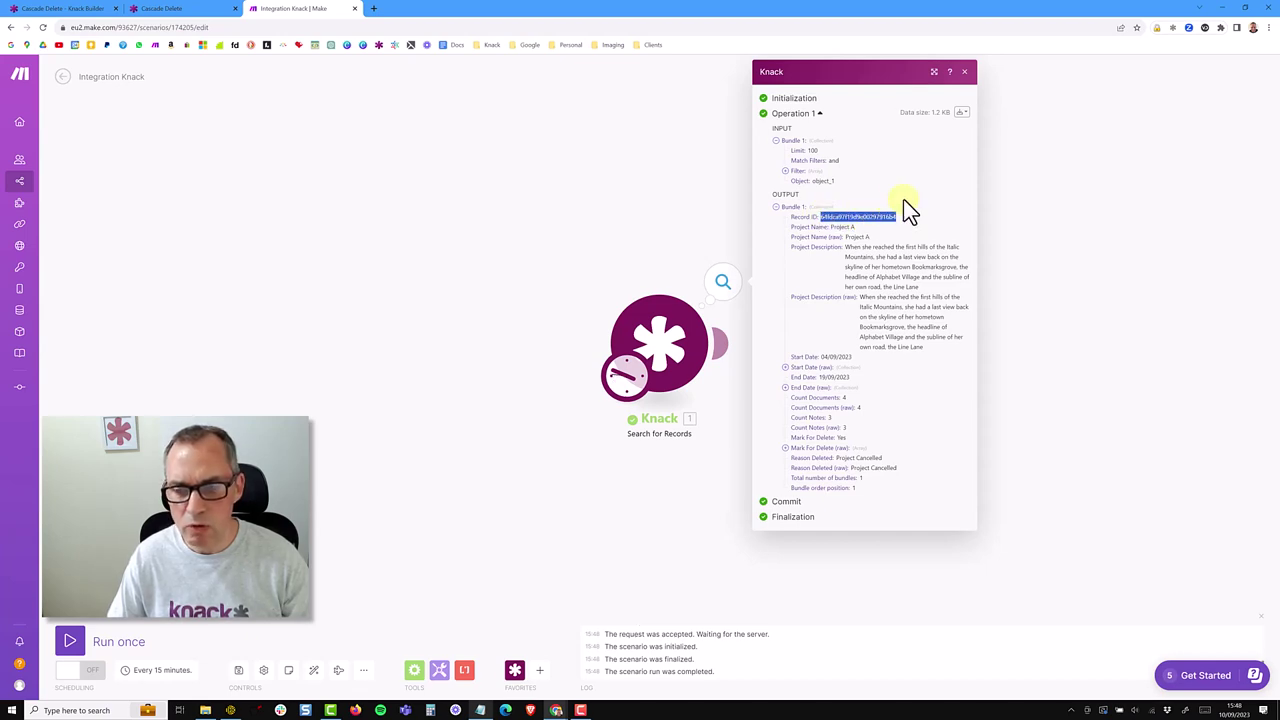
click(906, 220)
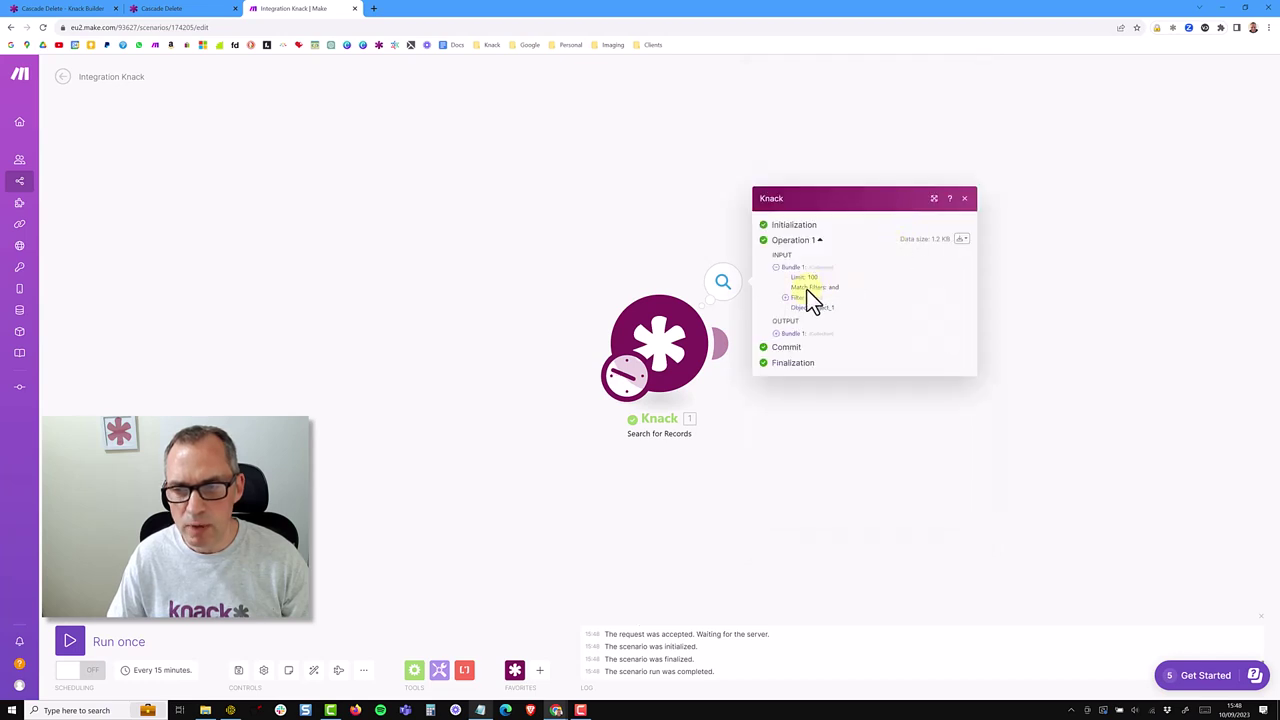
click(778, 333)
drag(821, 217, 898, 221)
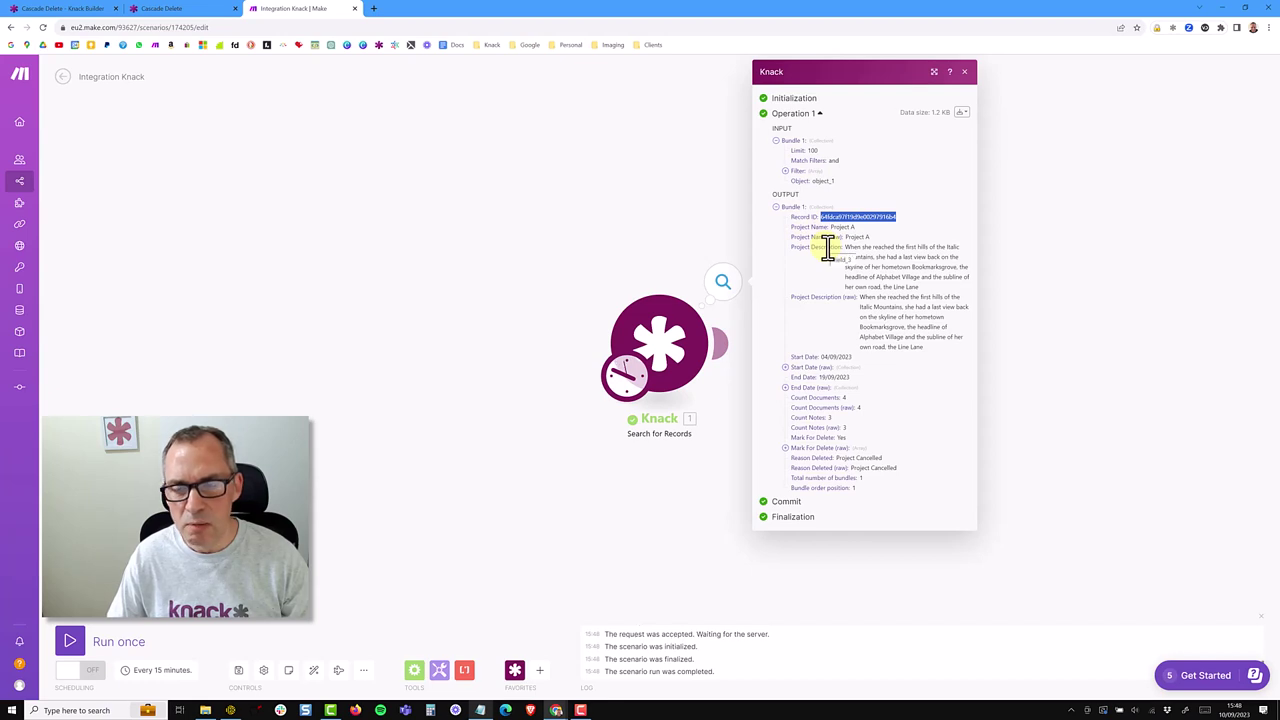
click(889, 217)
drag(887, 217, 898, 217)
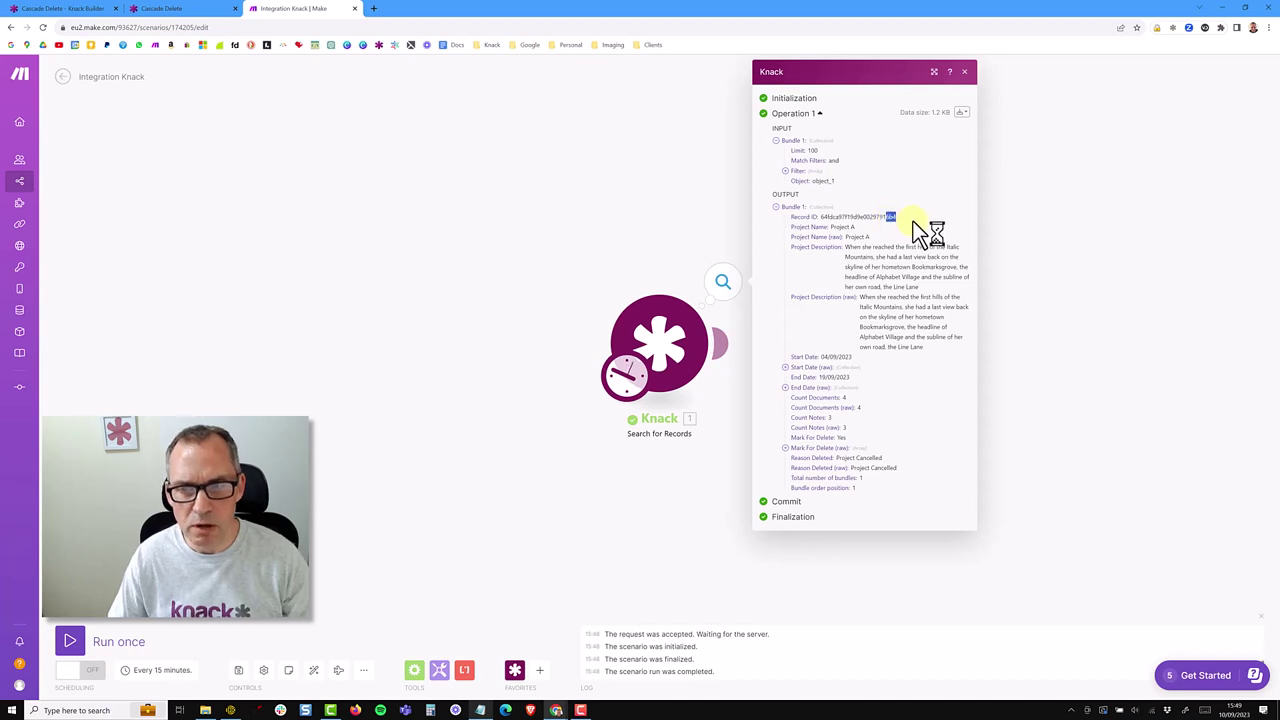
- Compare the record ID in the URL of Project A's details page in the live app with the Record ID in Make's output
click(62, 14)
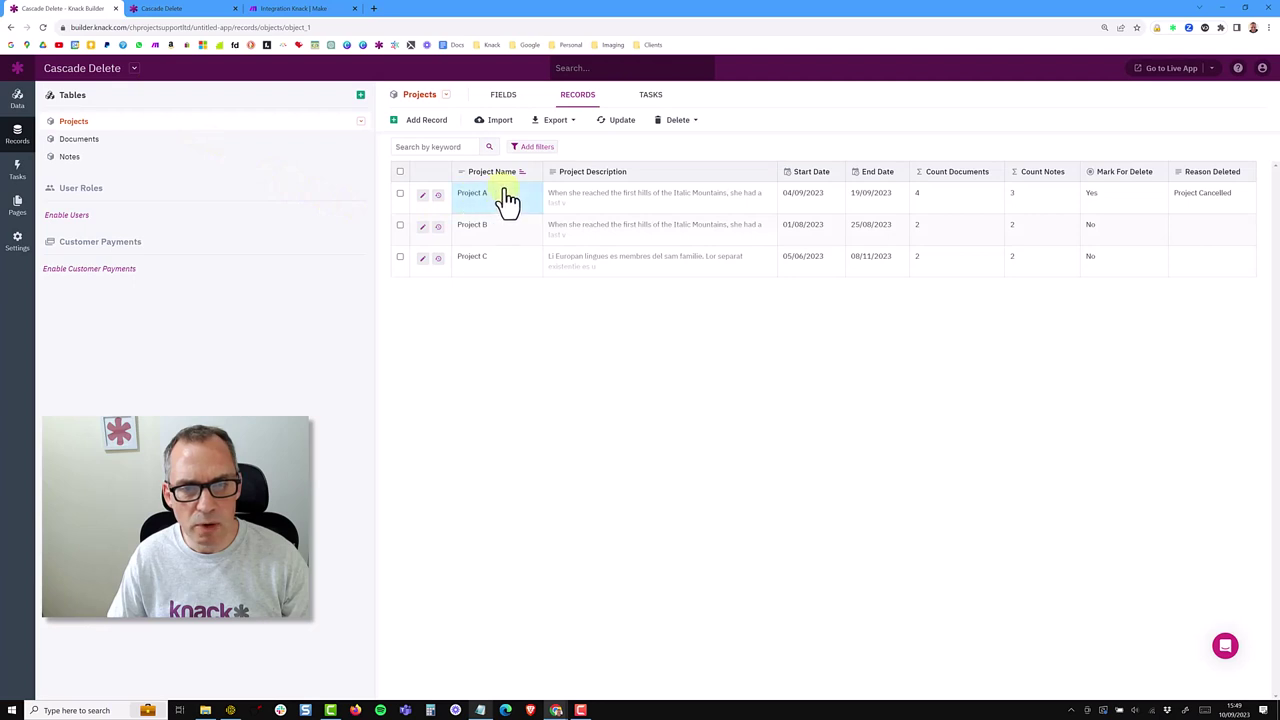
click(157, 8)
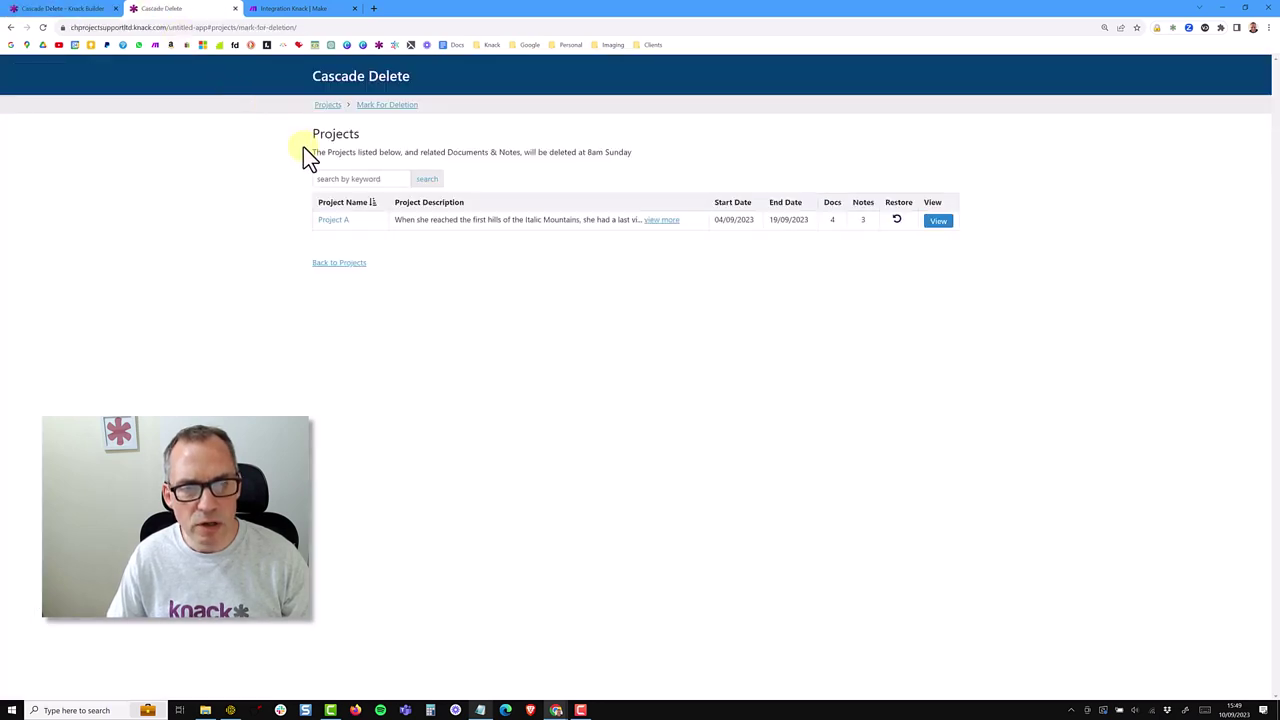
click(334, 220)
drag(346, 27, 437, 27)
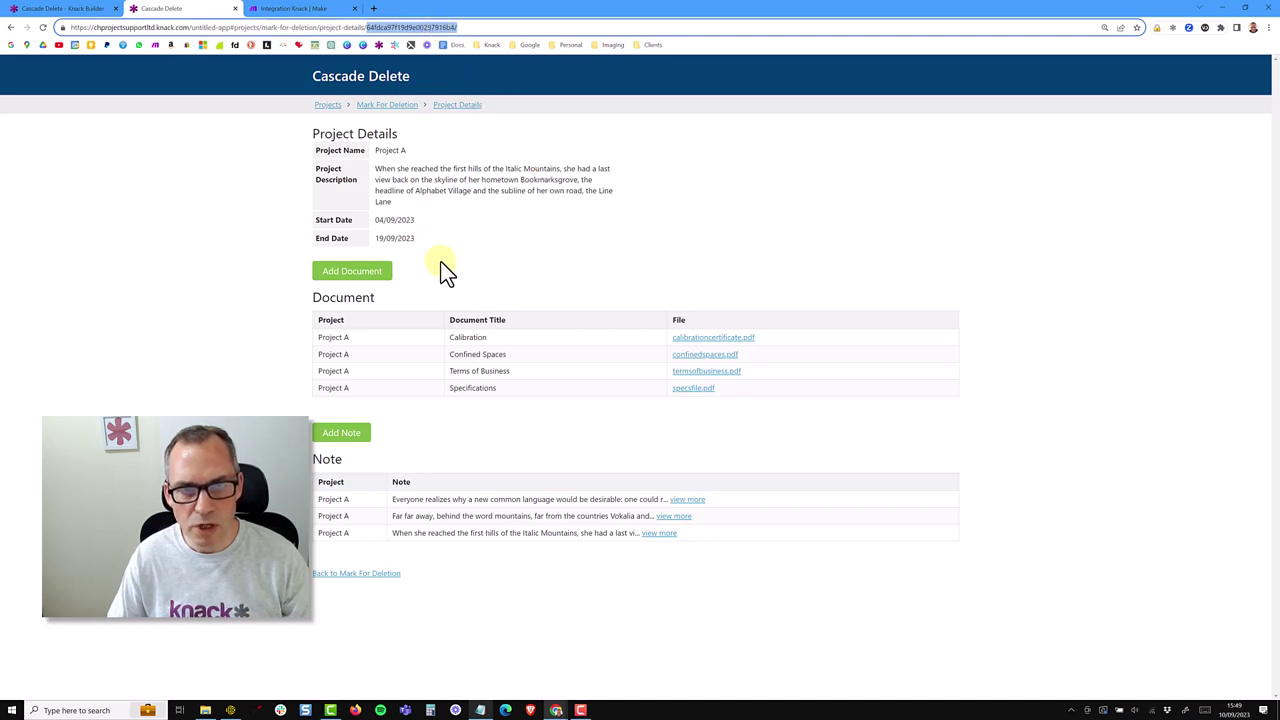
click(320, 17)
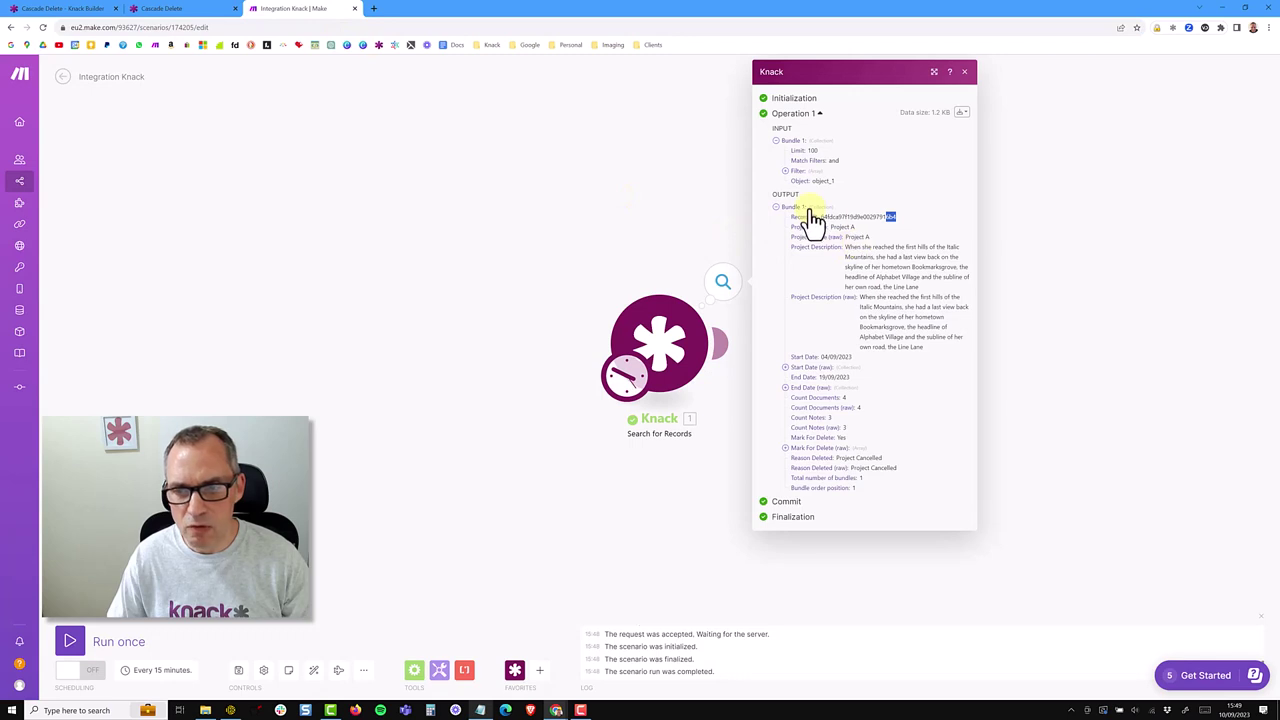
drag(790, 217, 897, 216)
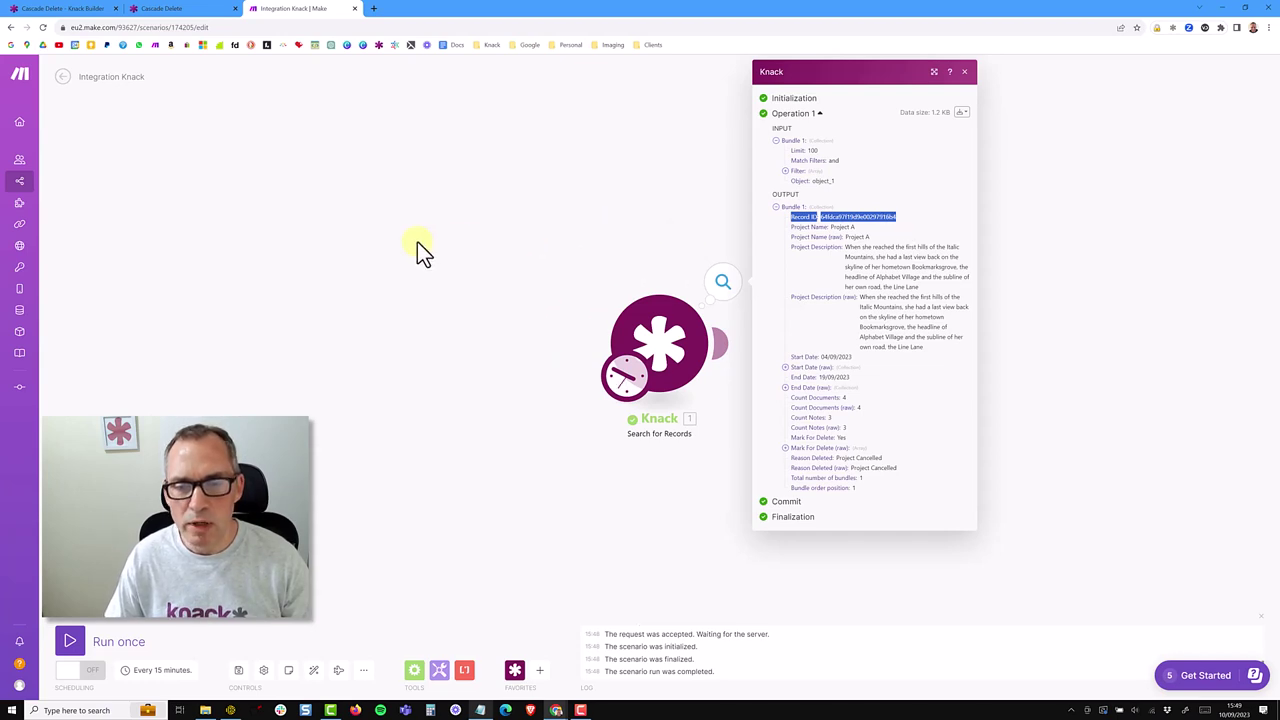
- Close the search output and attach a Router after the Knack search module
drag(417, 241, 313, 234)
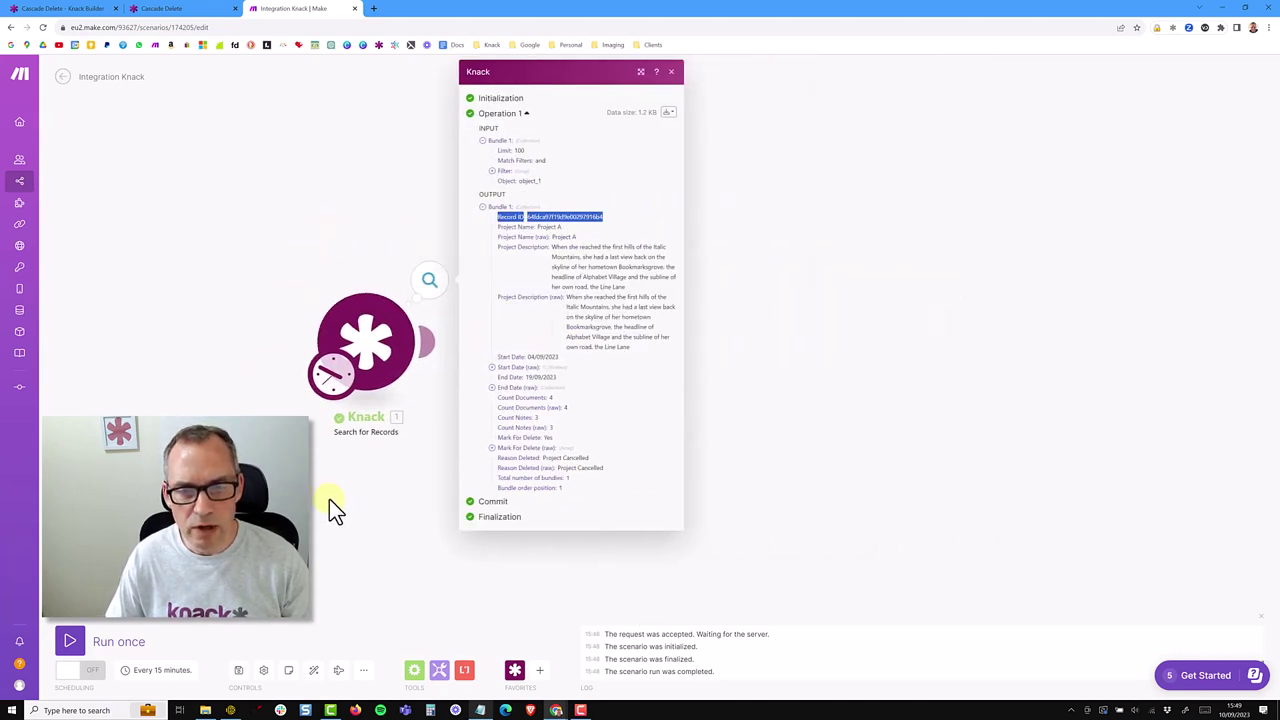
click(395, 505)
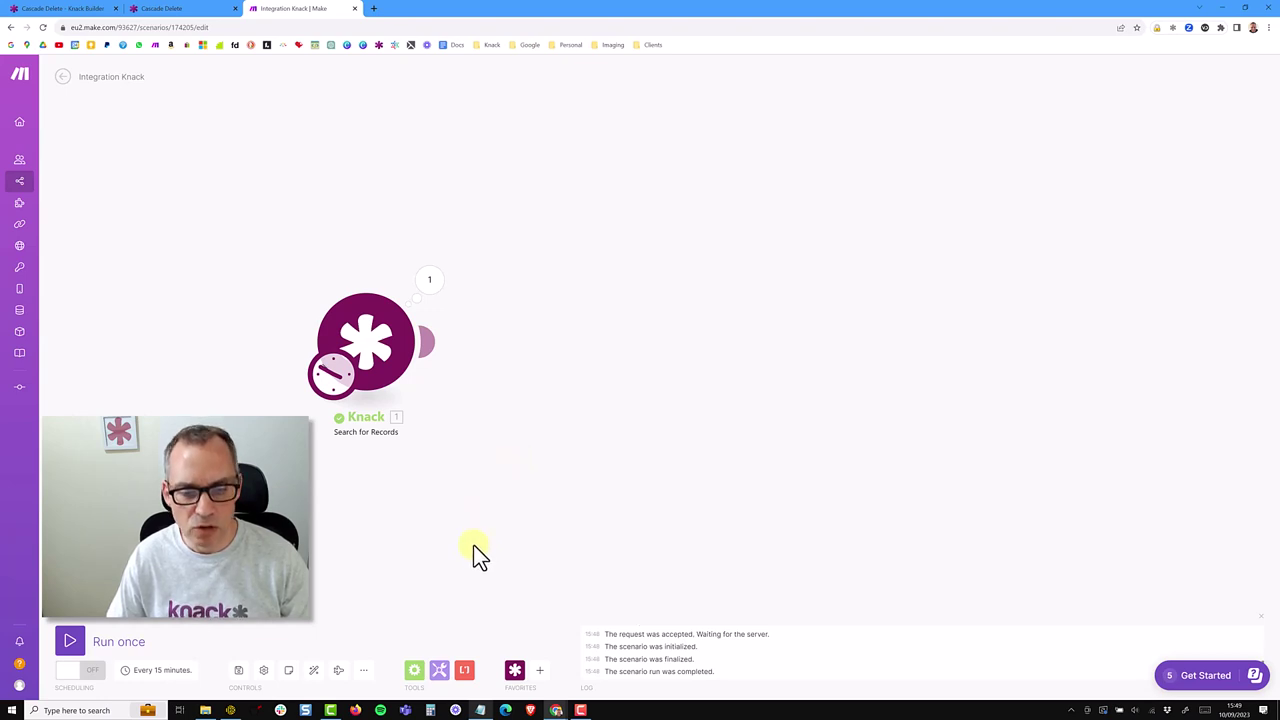
click(413, 672)
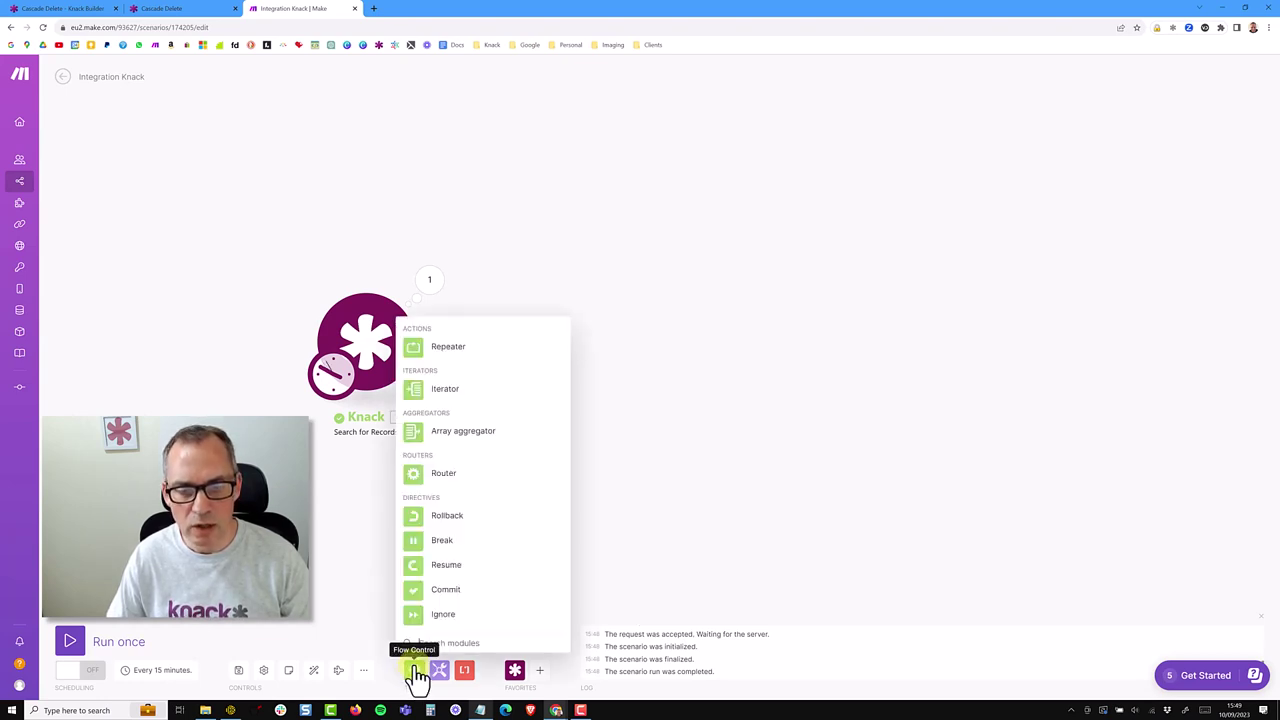
click(440, 470)
drag(437, 471, 555, 344)
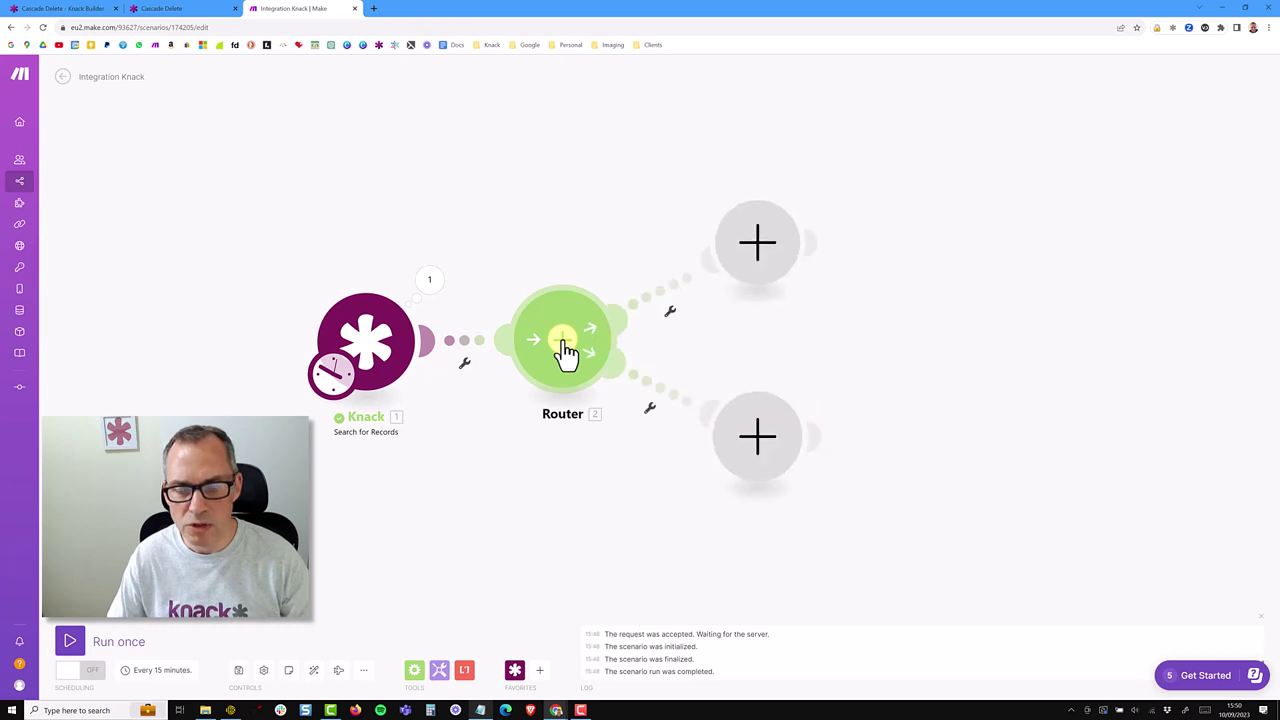
- Add a Knack Search for Records module to the router's upper branch, searching Documents where Project "Common: Is" the first module's Record ID
click(762, 242)
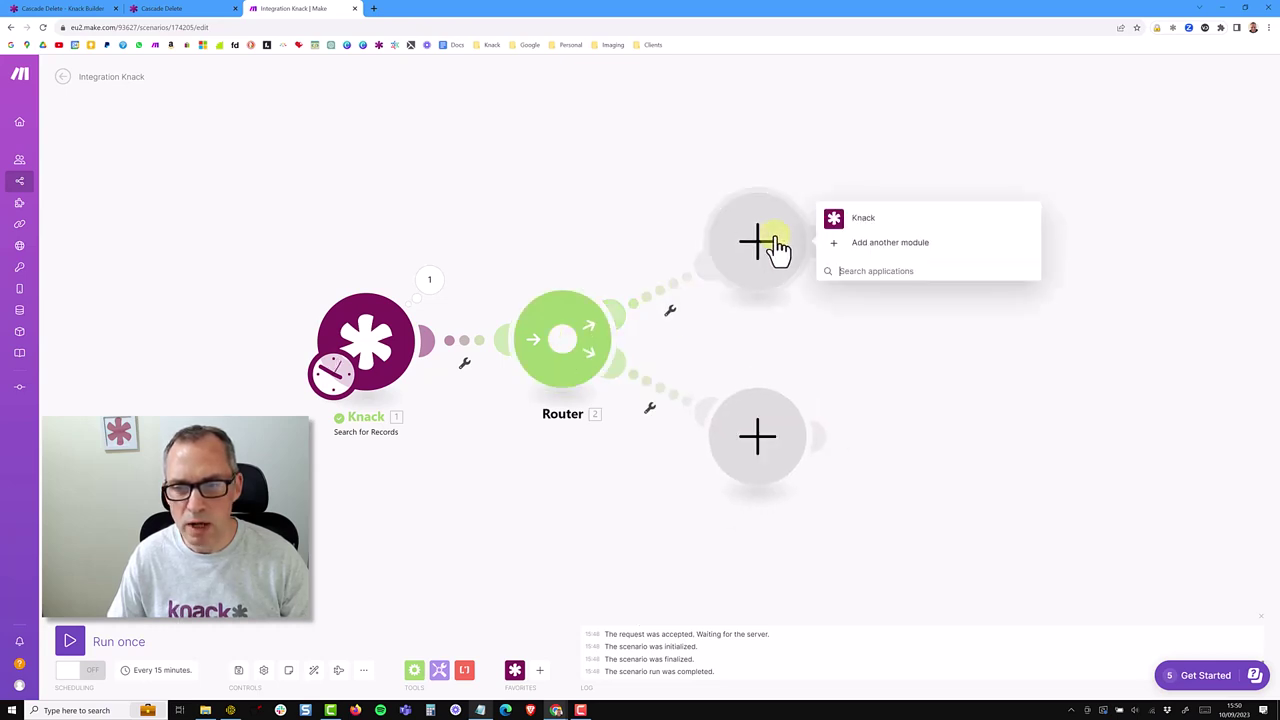
click(860, 230)
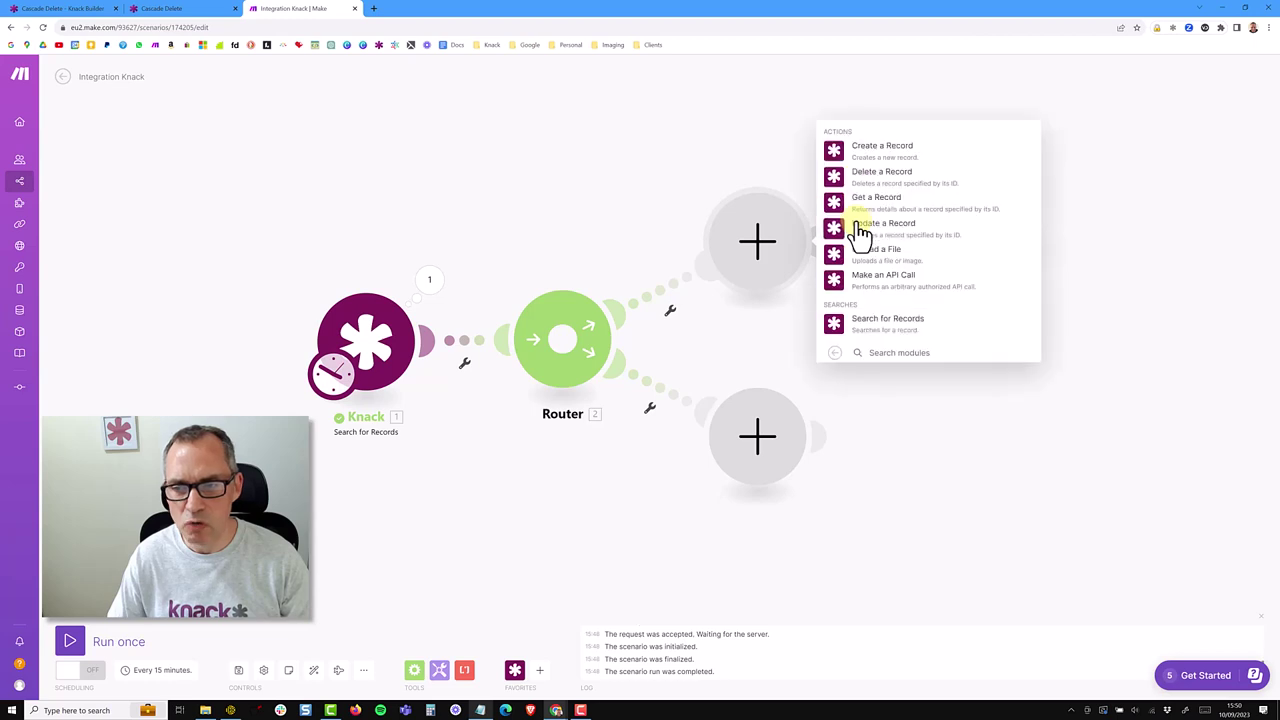
click(863, 334)
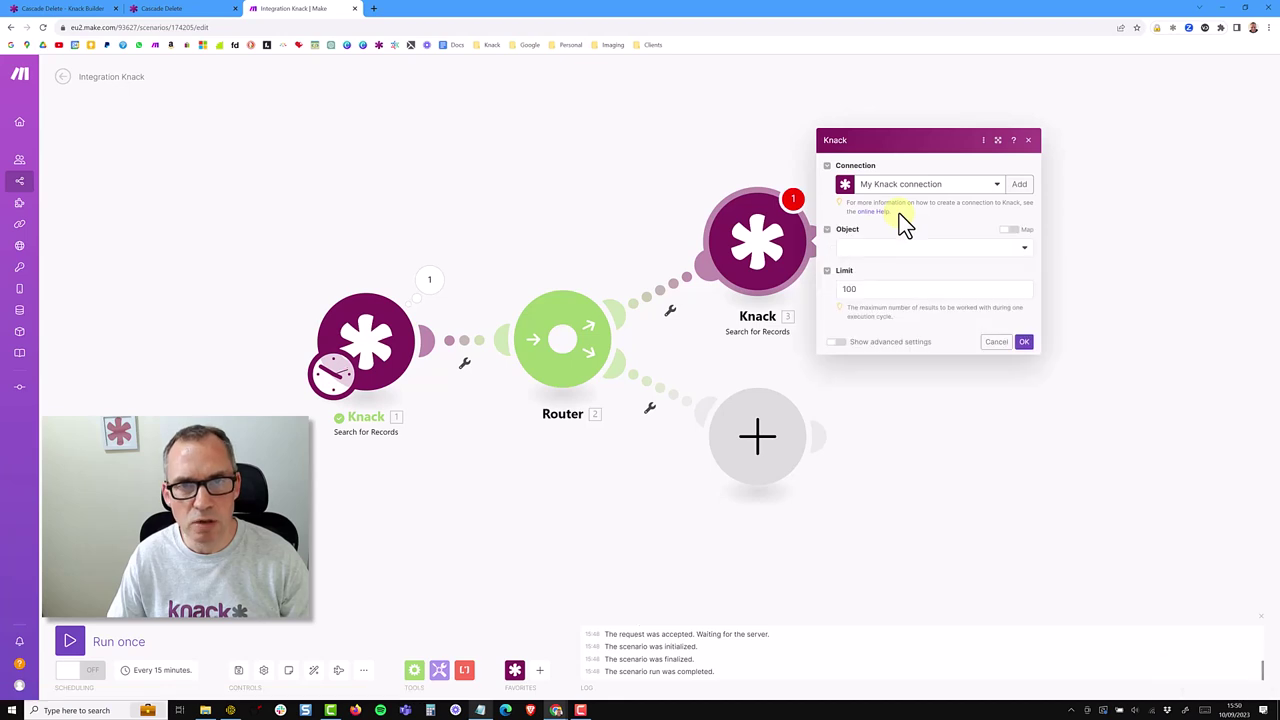
click(875, 252)
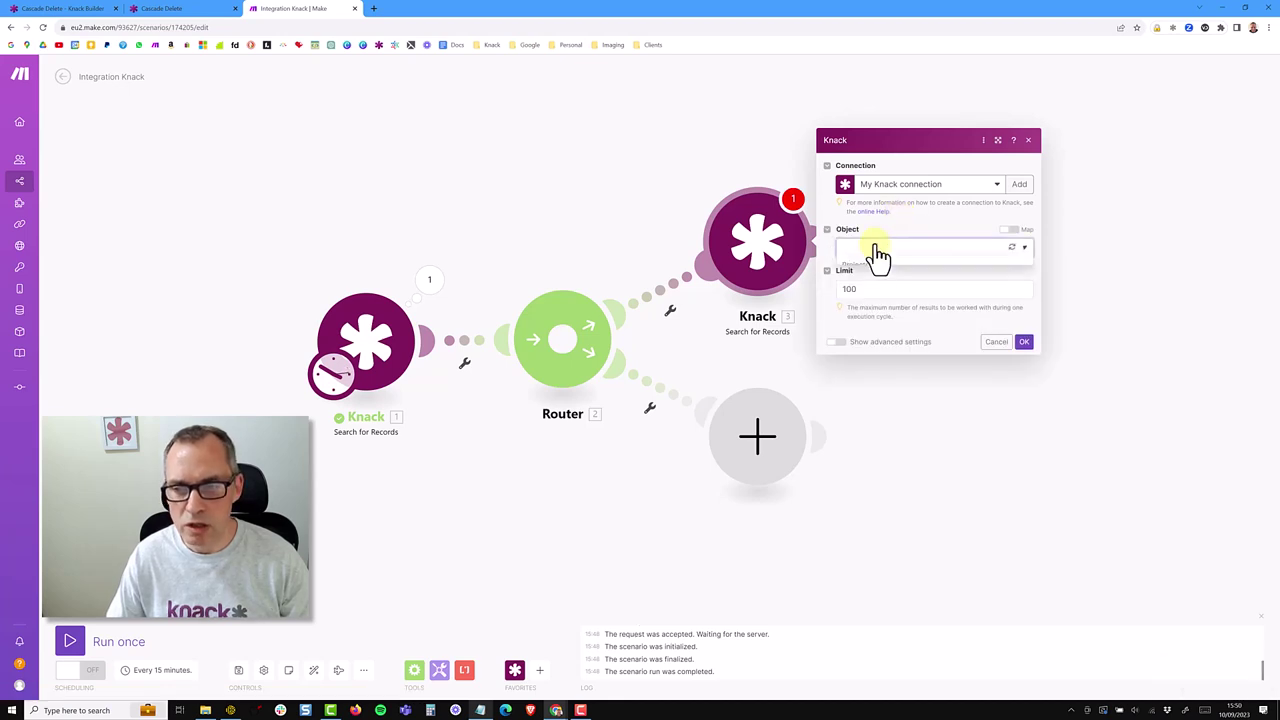
click(876, 283)
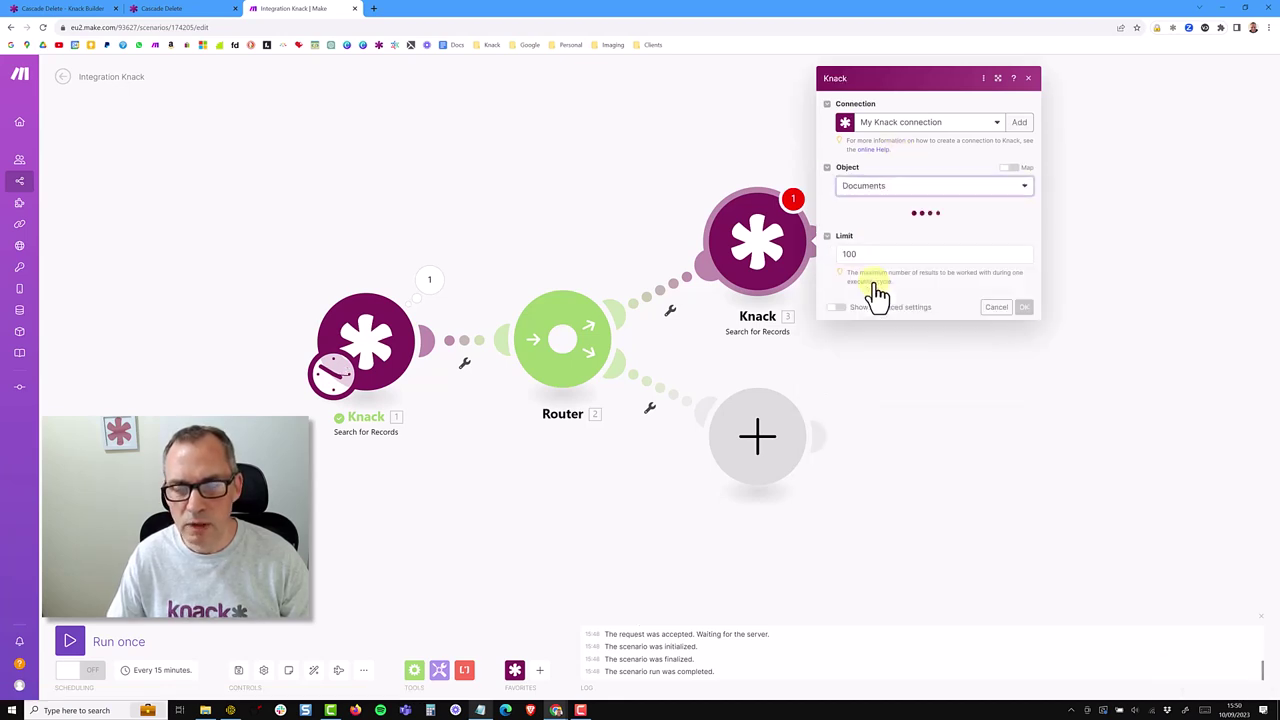
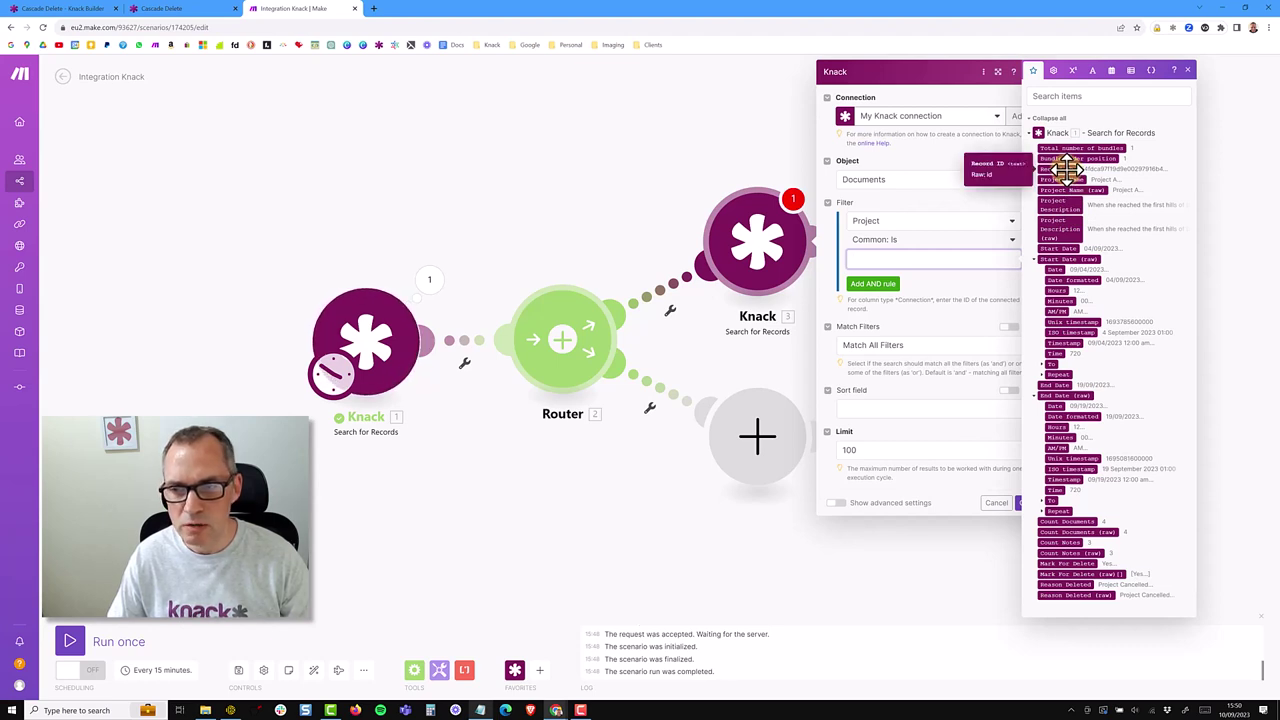
click(1066, 170)
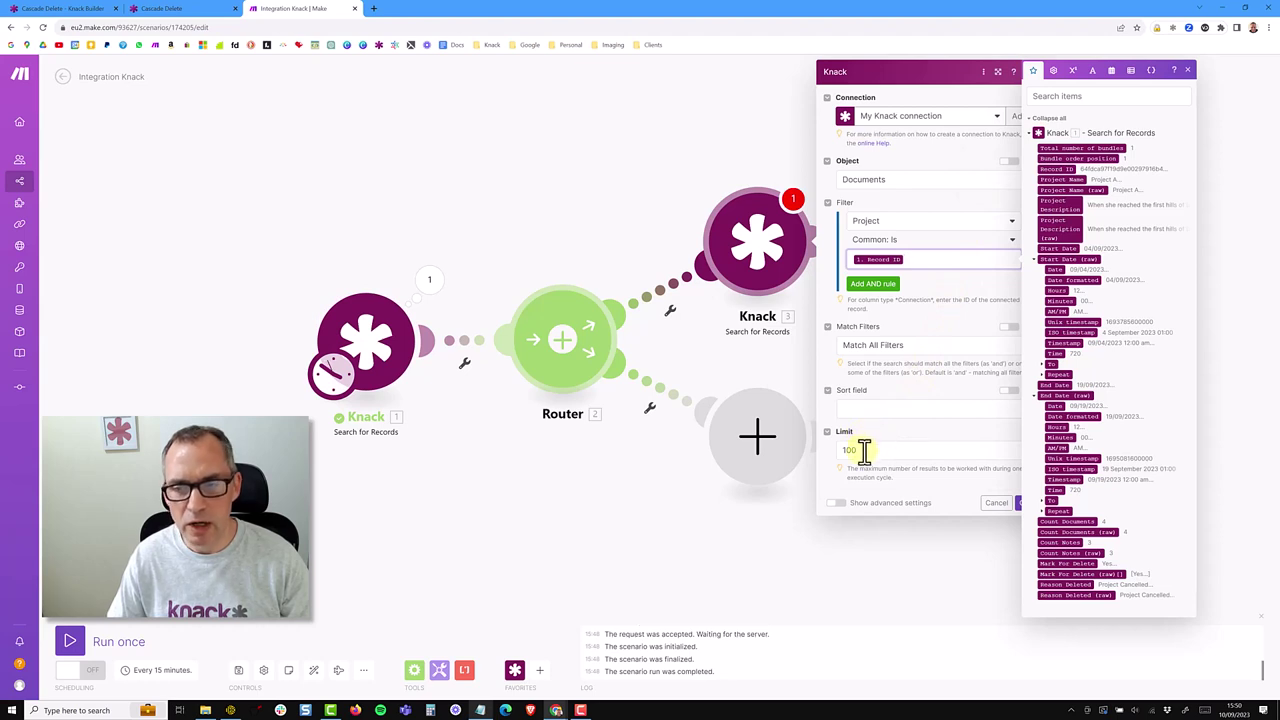
click(958, 490)
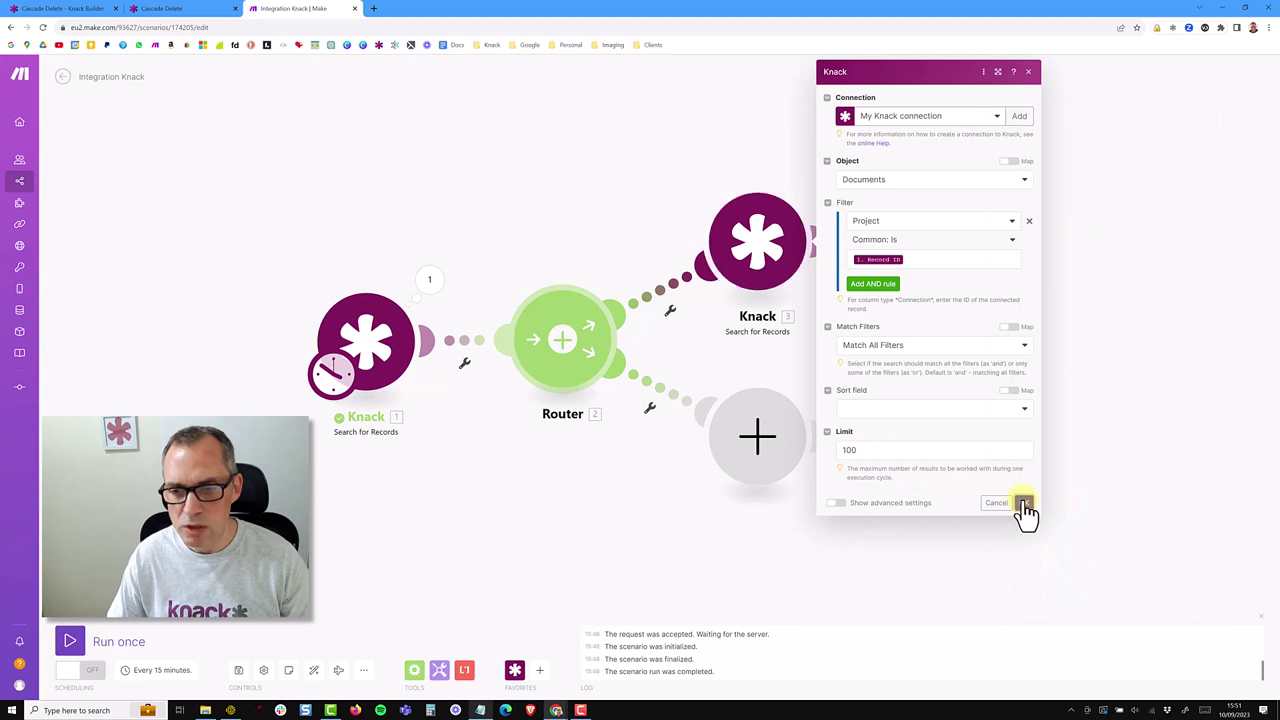
click(1025, 505)
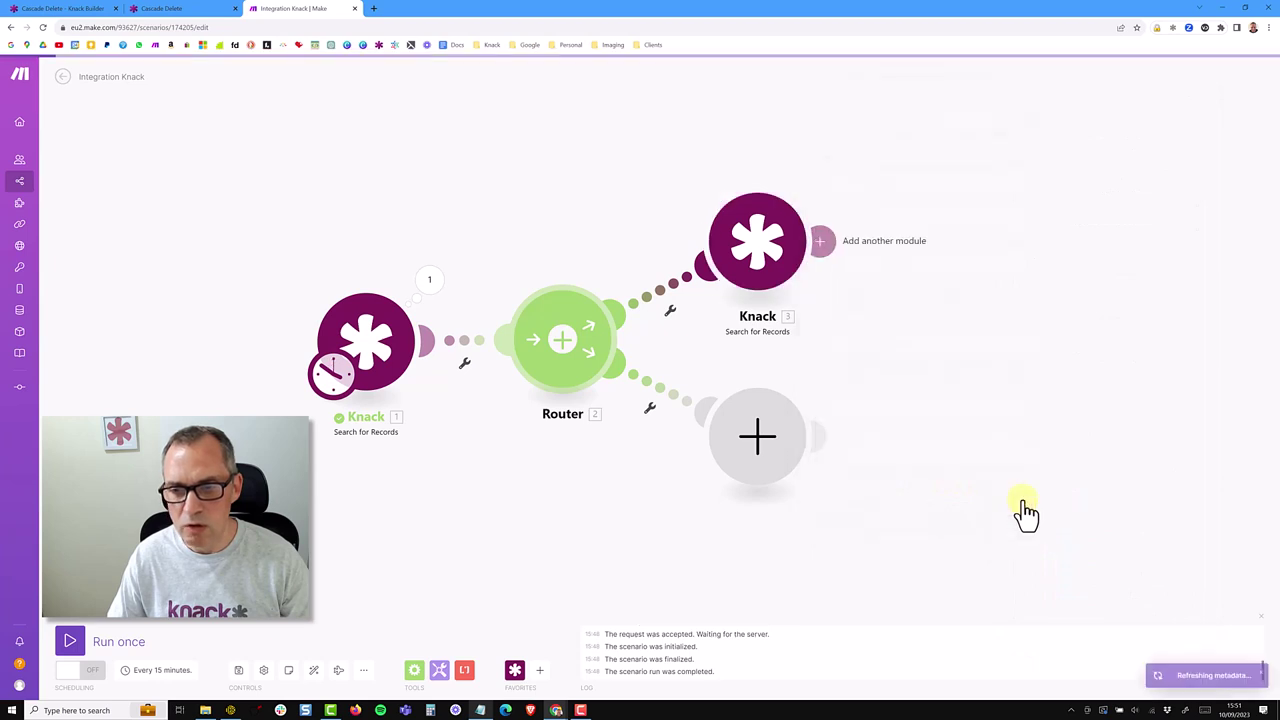
- Rename the Knack search module on the router's upper branch as "Search for Documents"
right_click(778, 268)
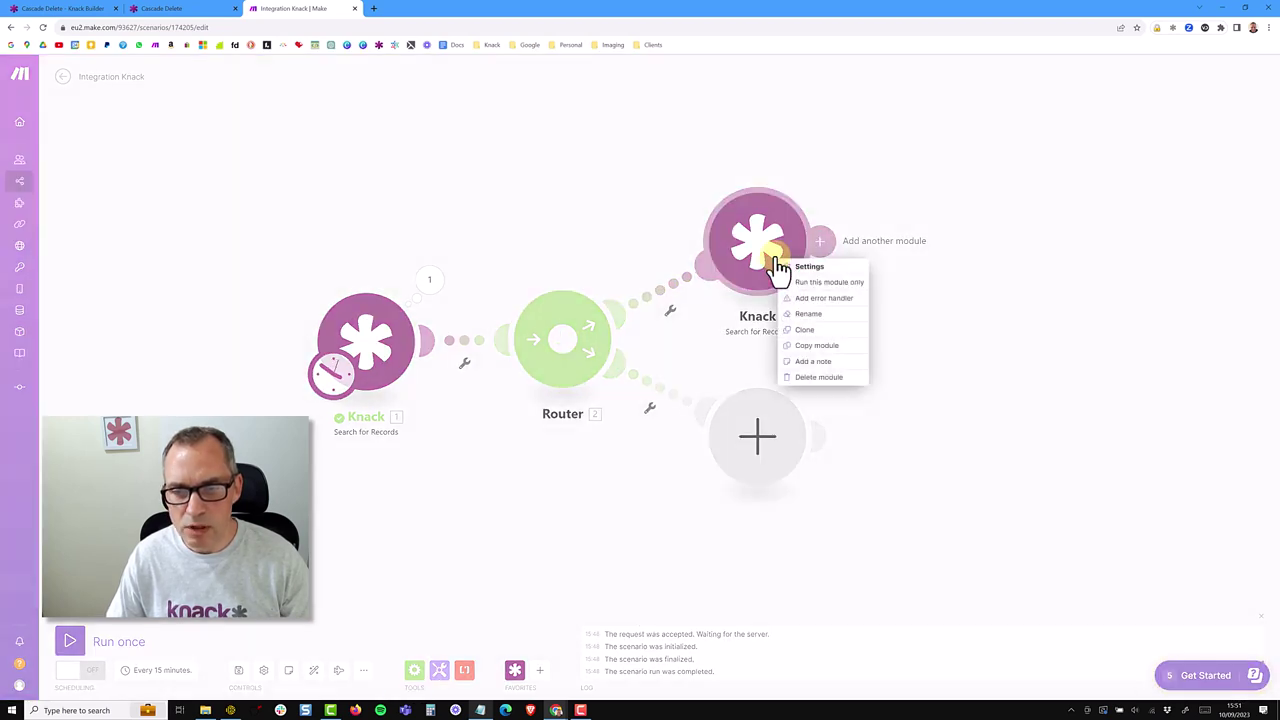
click(806, 315)
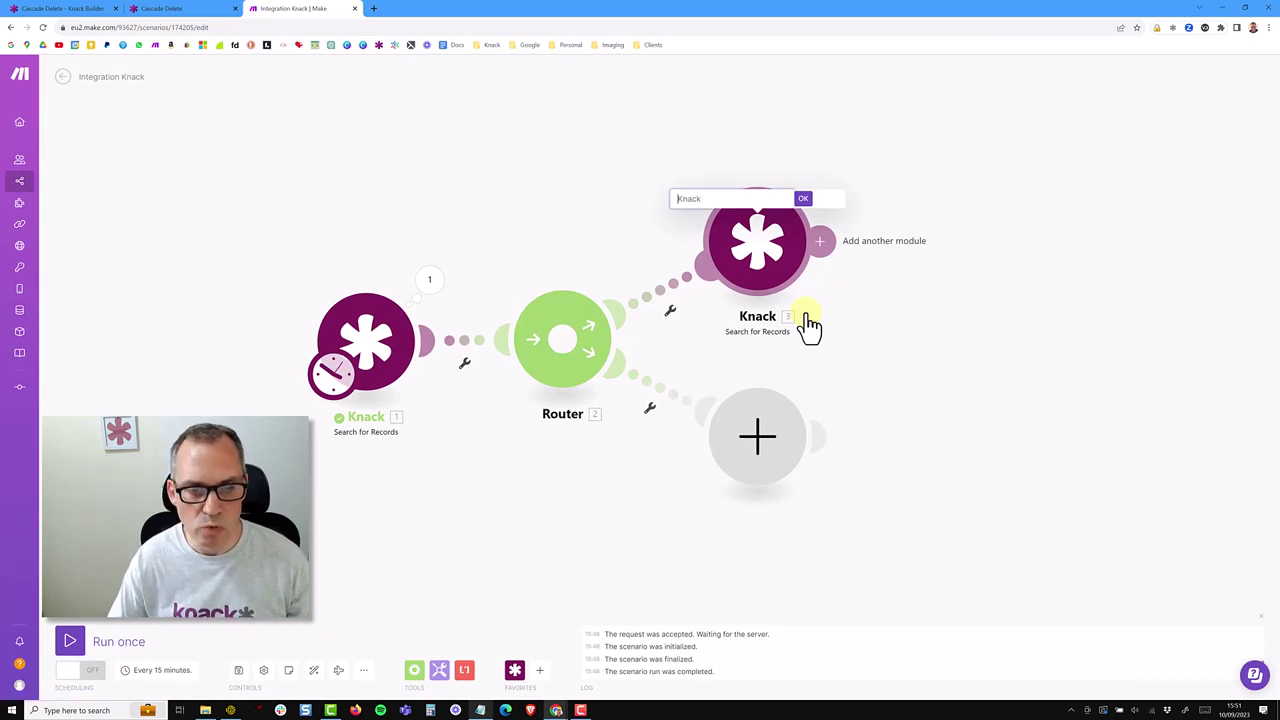
text(Search for Documents)
click(803, 199)
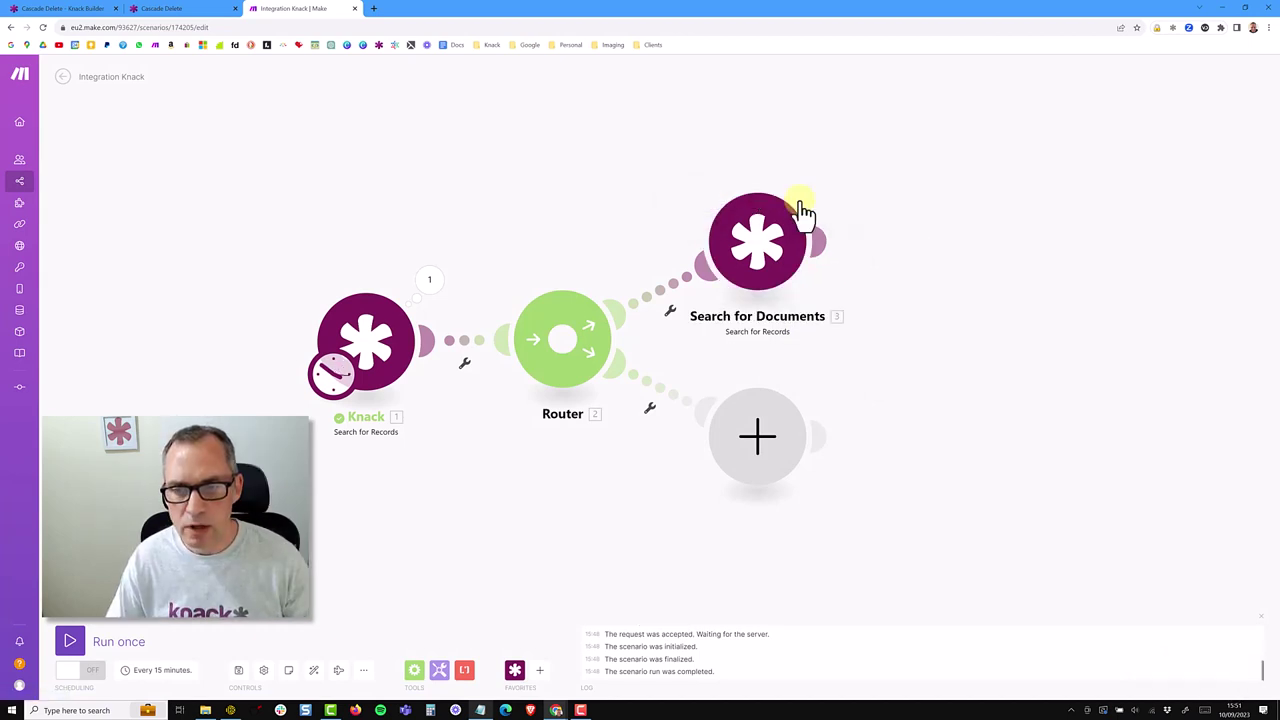
- Clone the Search for Documents module, connect the clone to the router, and delete the router's empty lower module
right_click(774, 240)
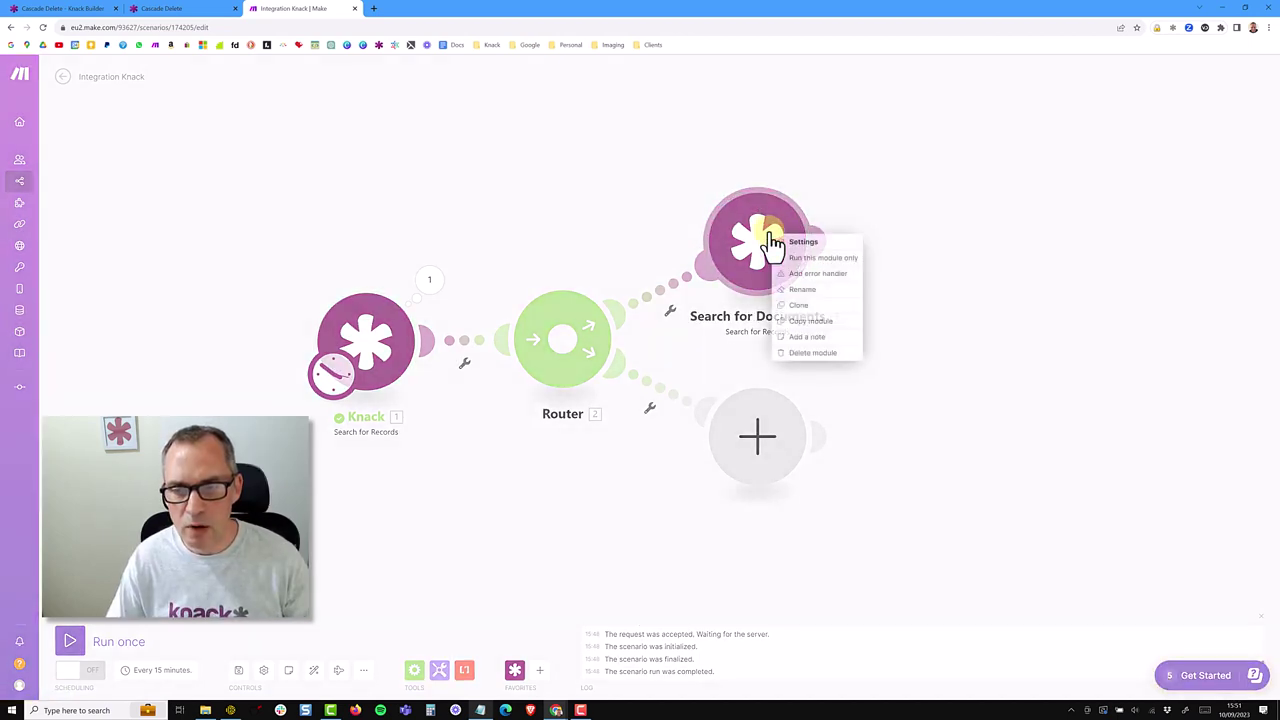
click(796, 305)
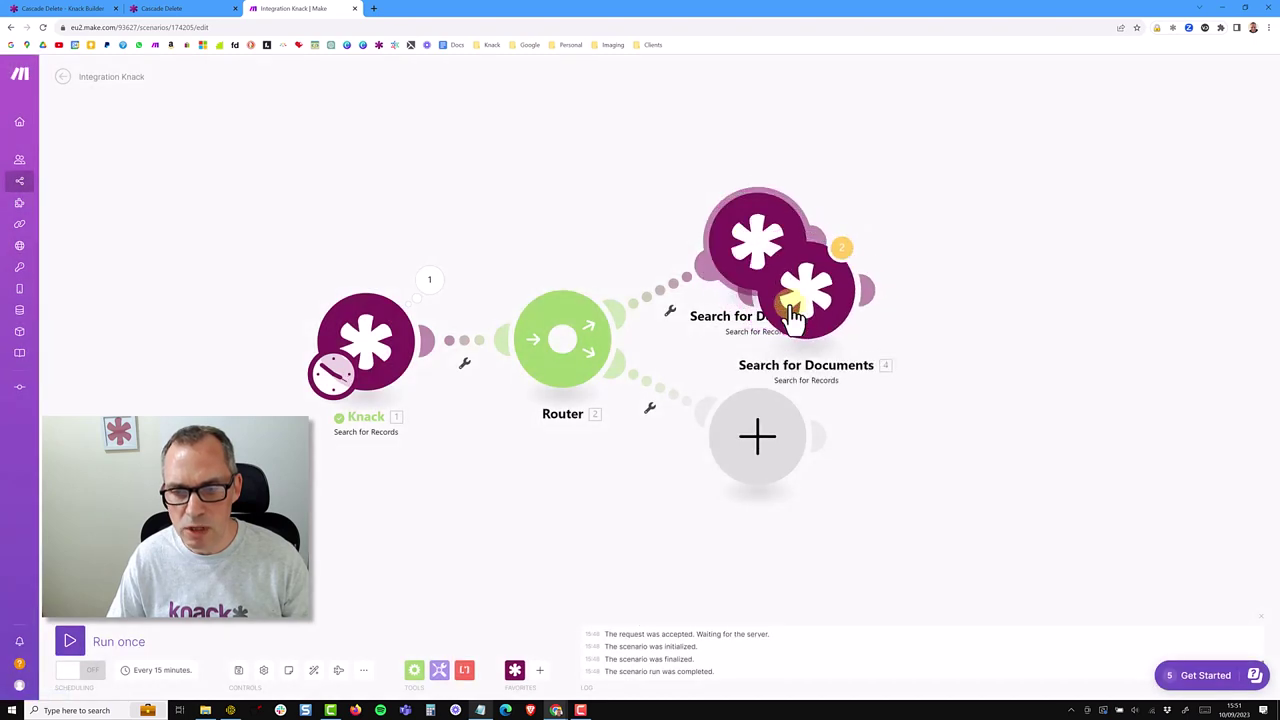
click(793, 316)
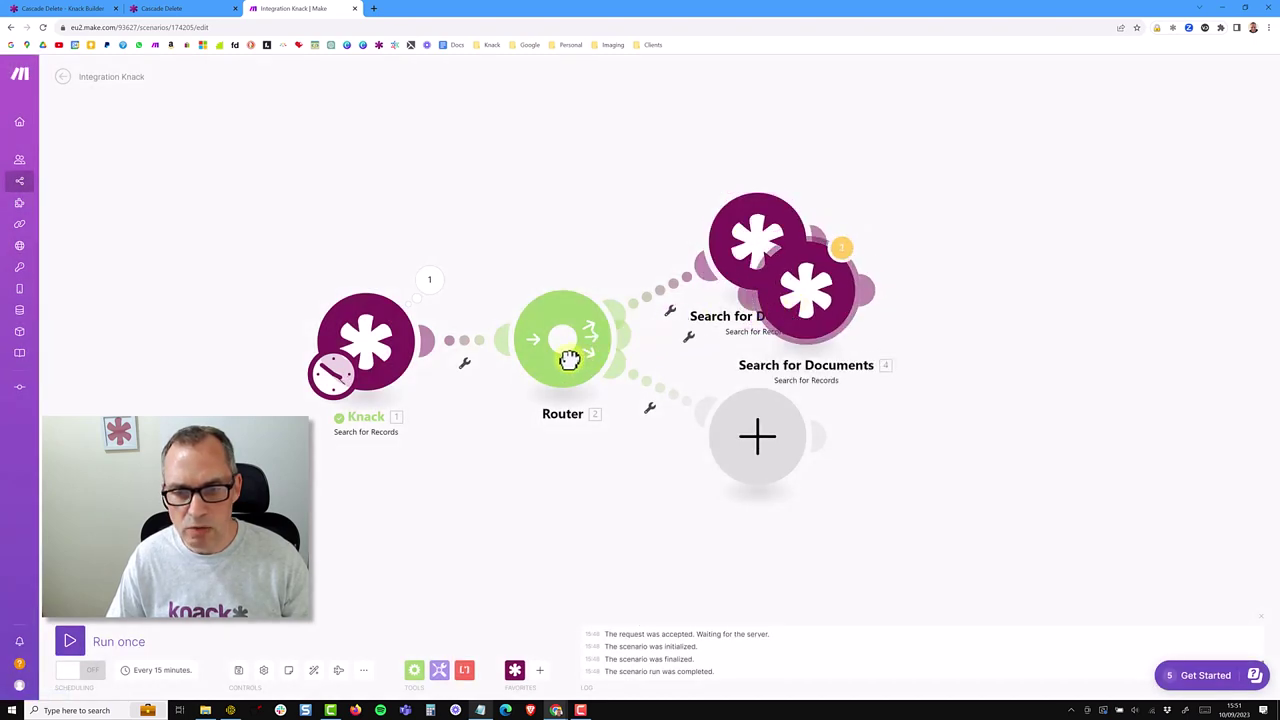
right_click(760, 434)
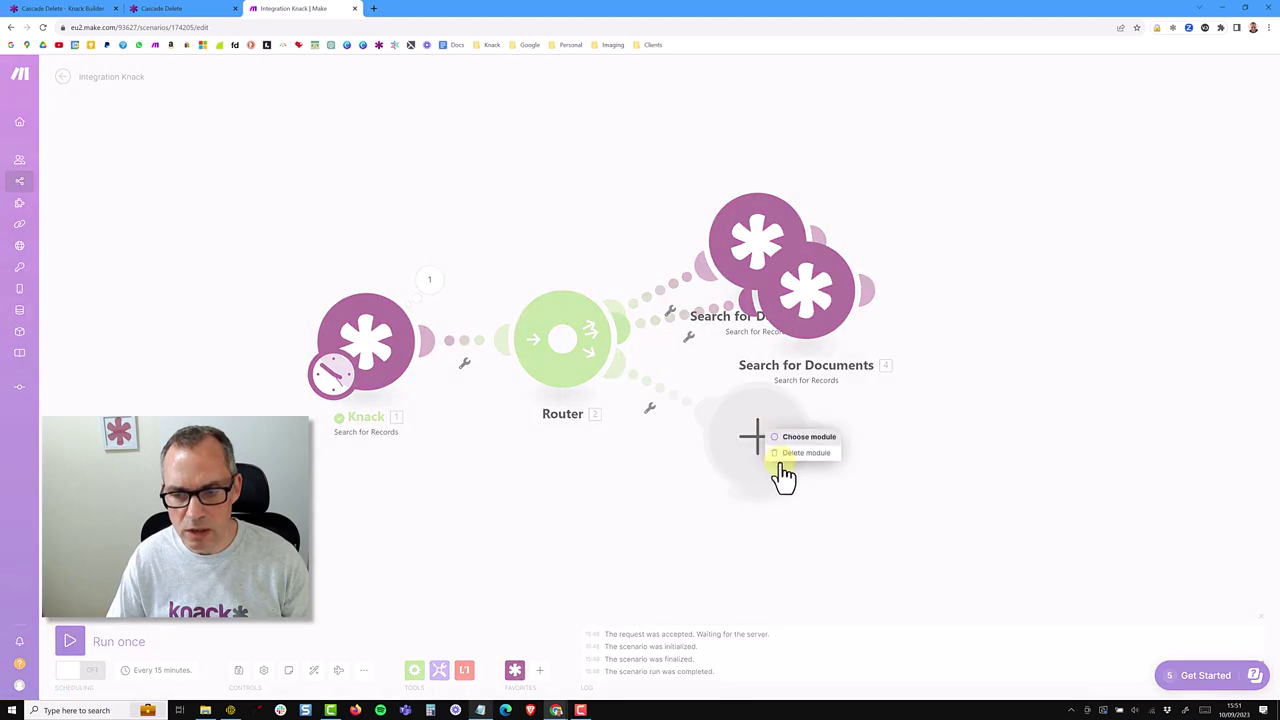
click(786, 455)
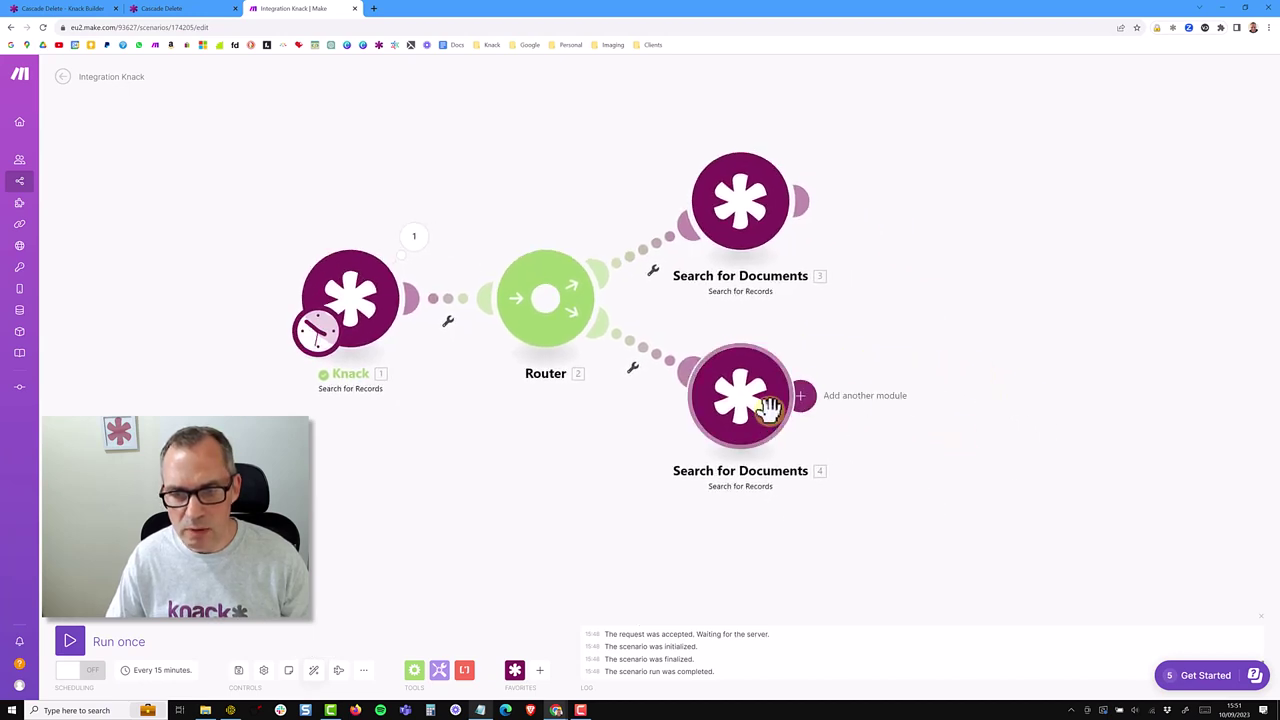
- Rename the cloned search module on the router's lower branch as "Search for Notes"
right_click(742, 413)
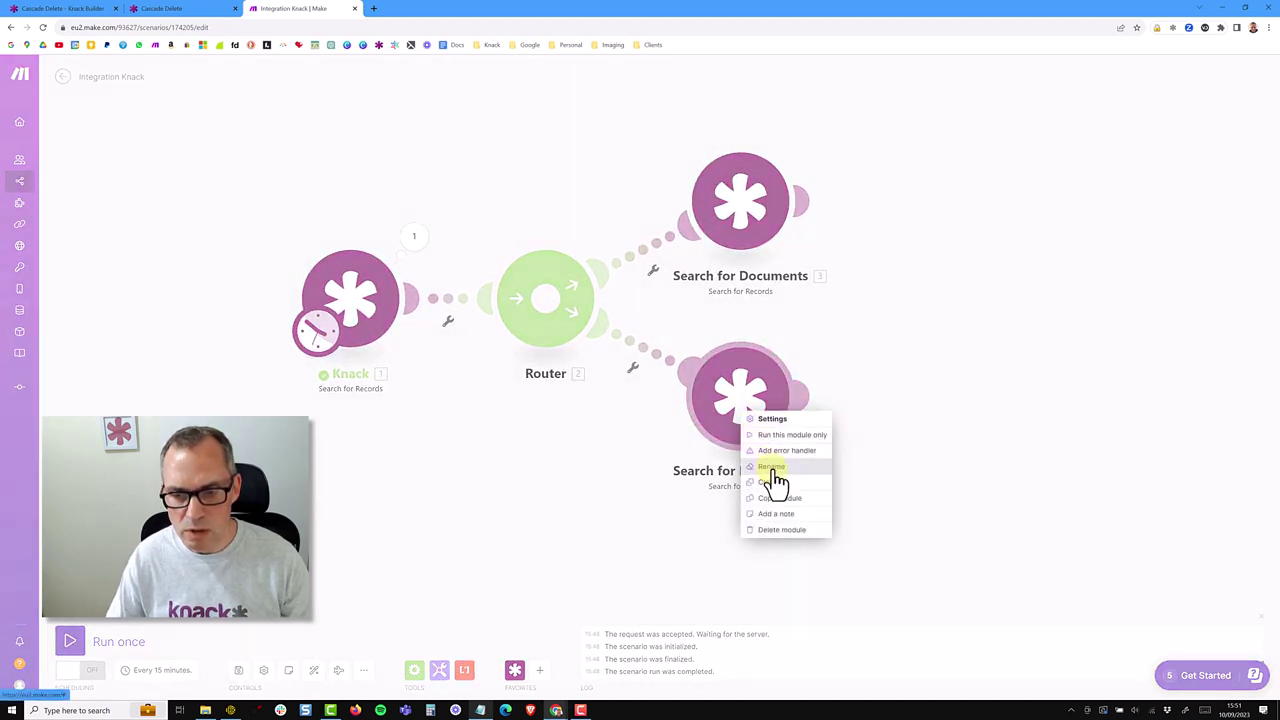
click(772, 467)
text(Search for Notes)
key(Return)
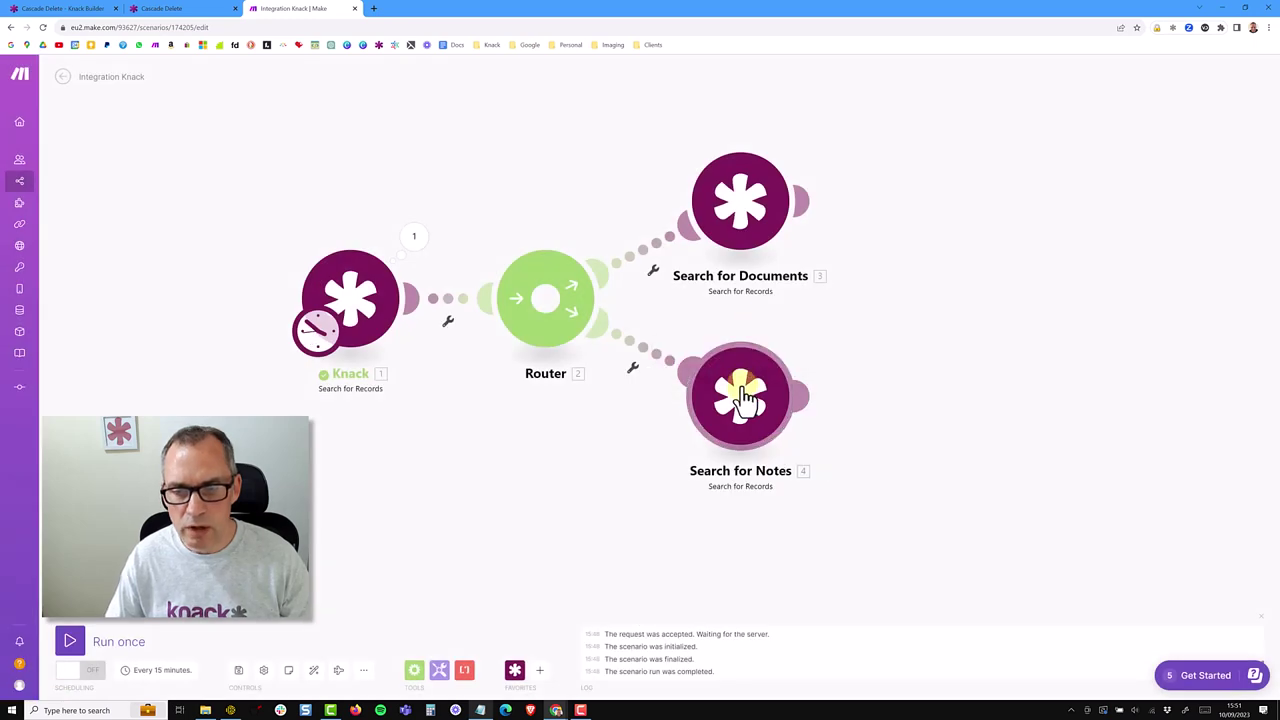
- Configure Search for Notes to search the Notes object where Project "Common: Is" the first module's Record ID
click(742, 397)
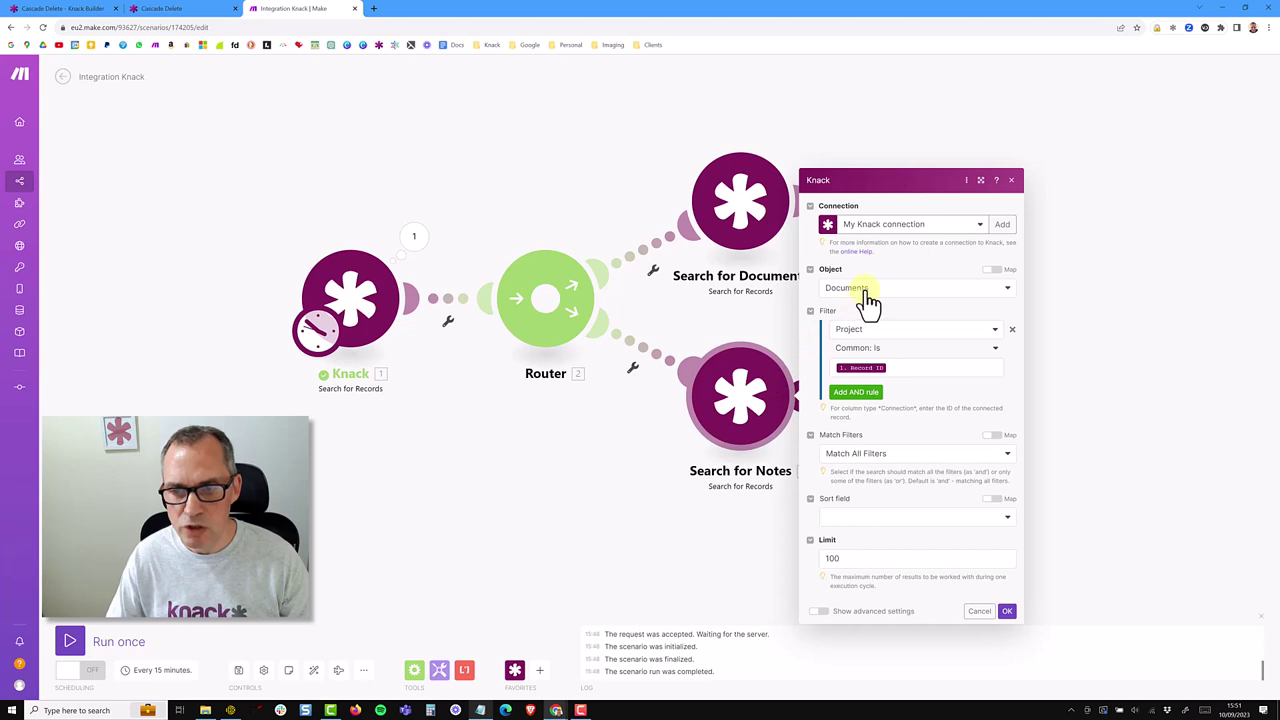
click(868, 290)
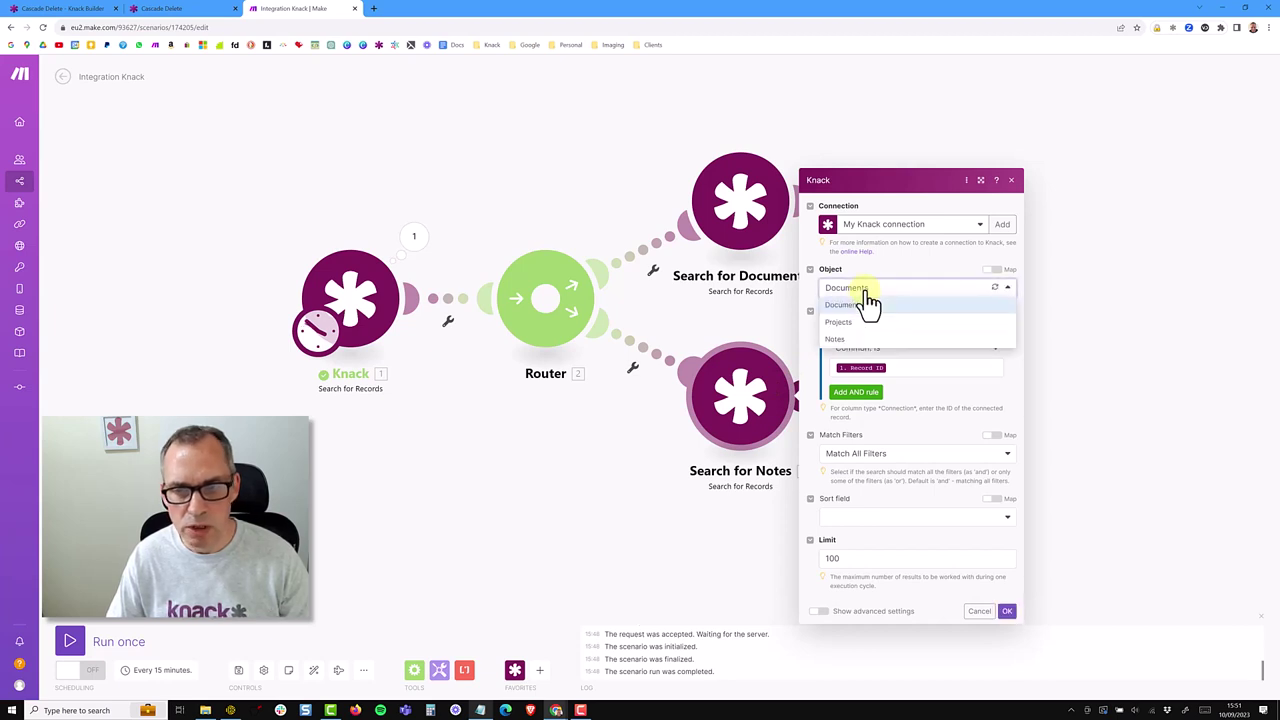
click(853, 340)
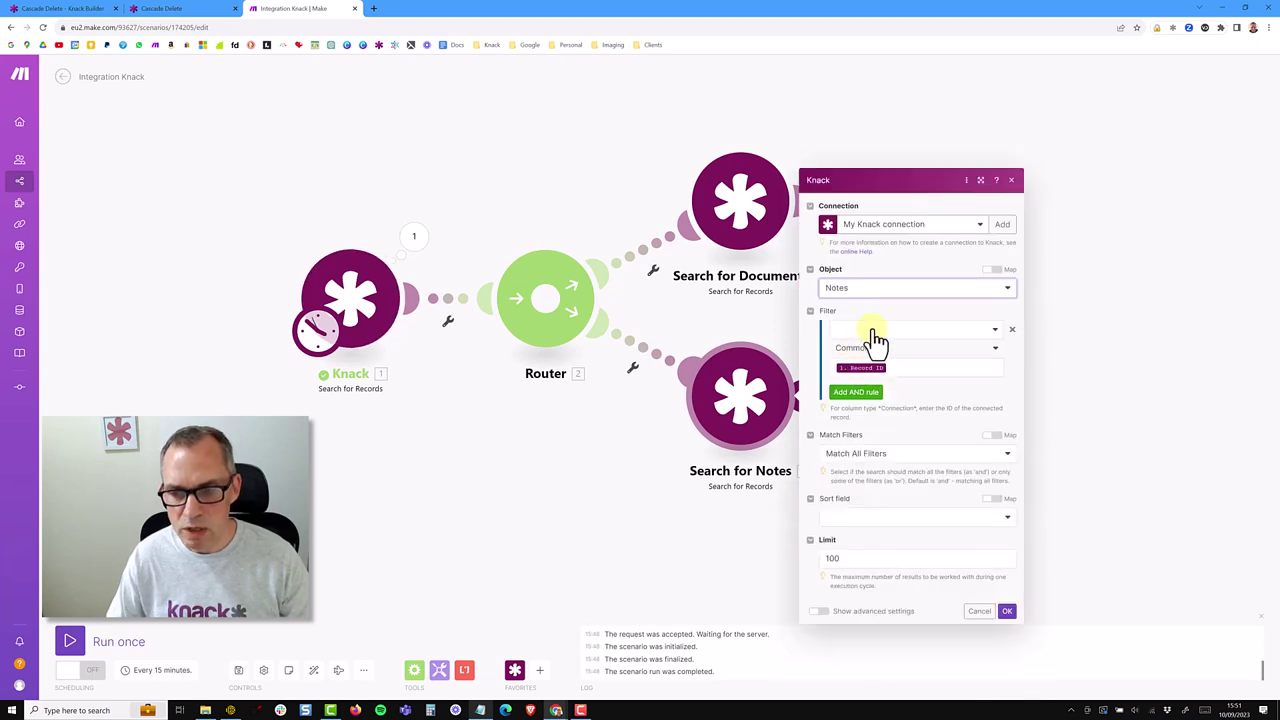
click(874, 333)
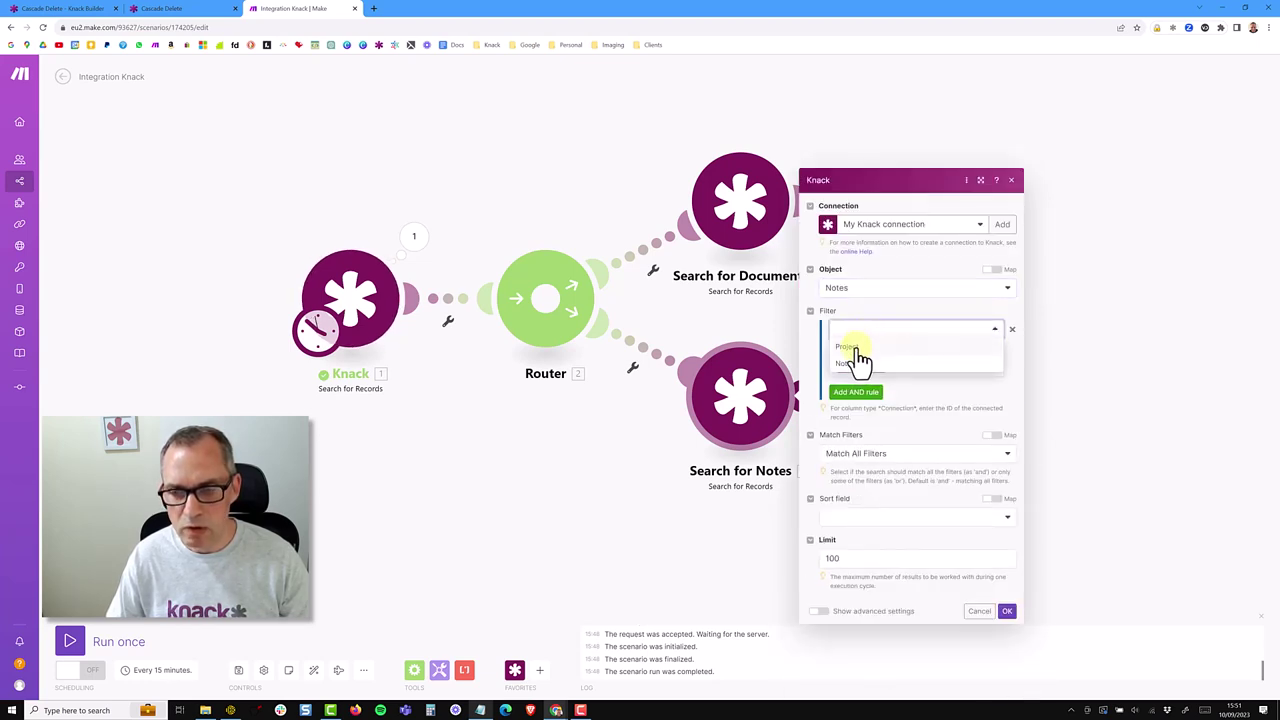
click(852, 350)
click(875, 334)
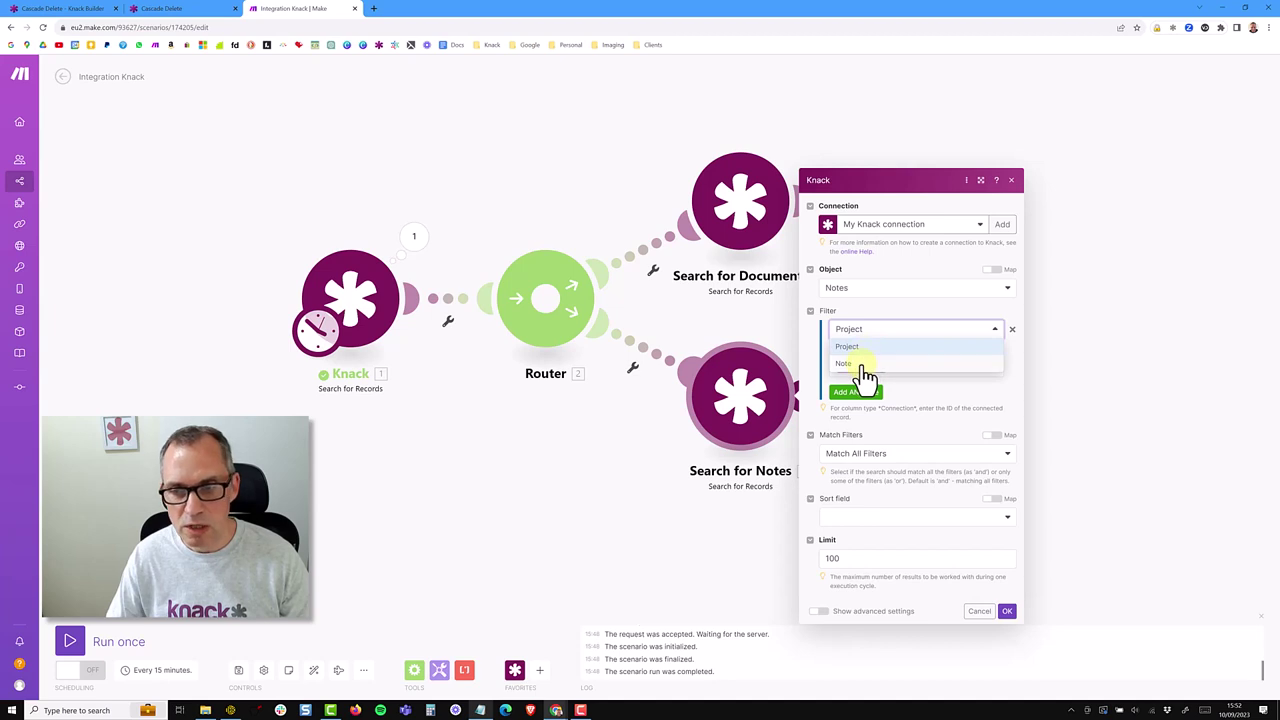
click(868, 348)
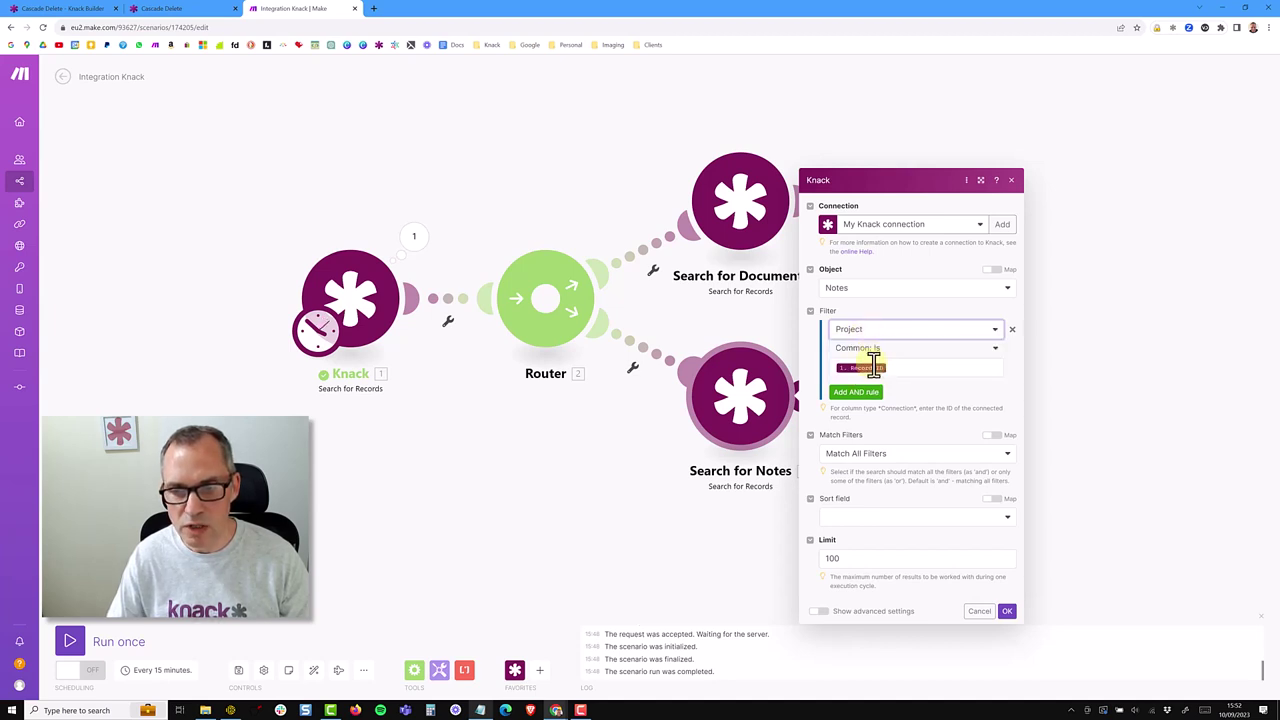
drag(866, 367, 870, 365)
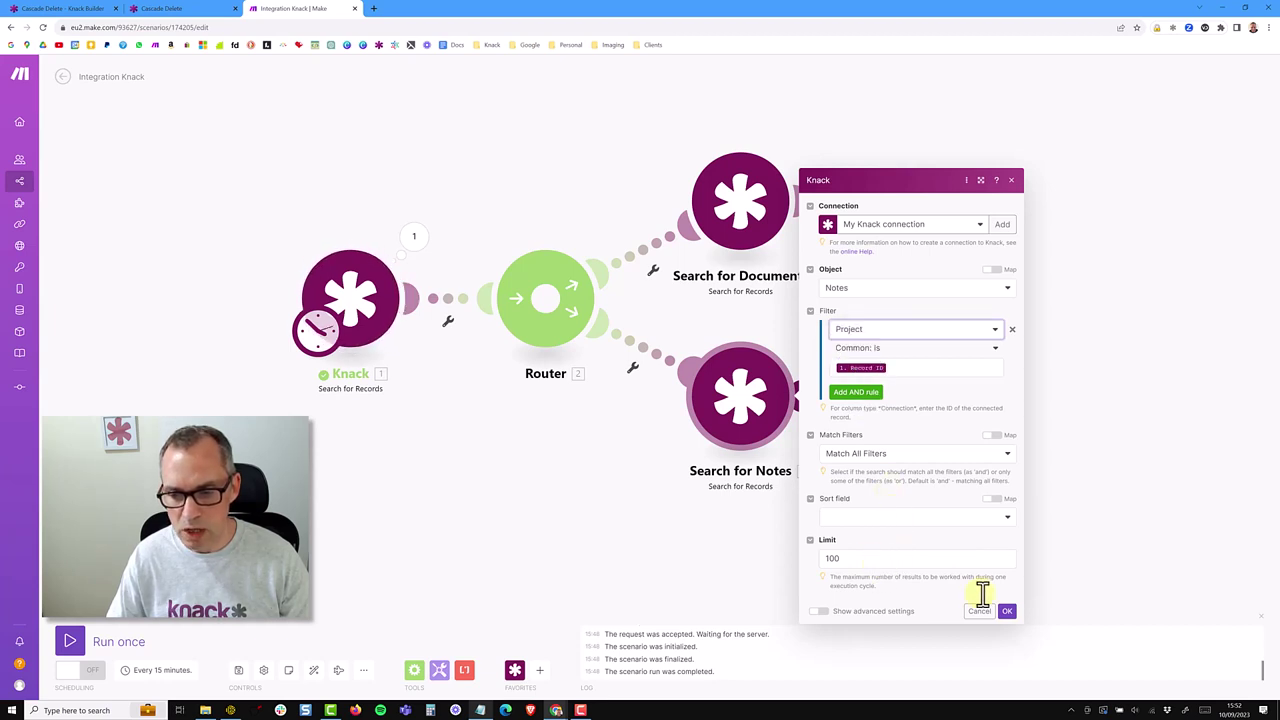
click(1008, 611)
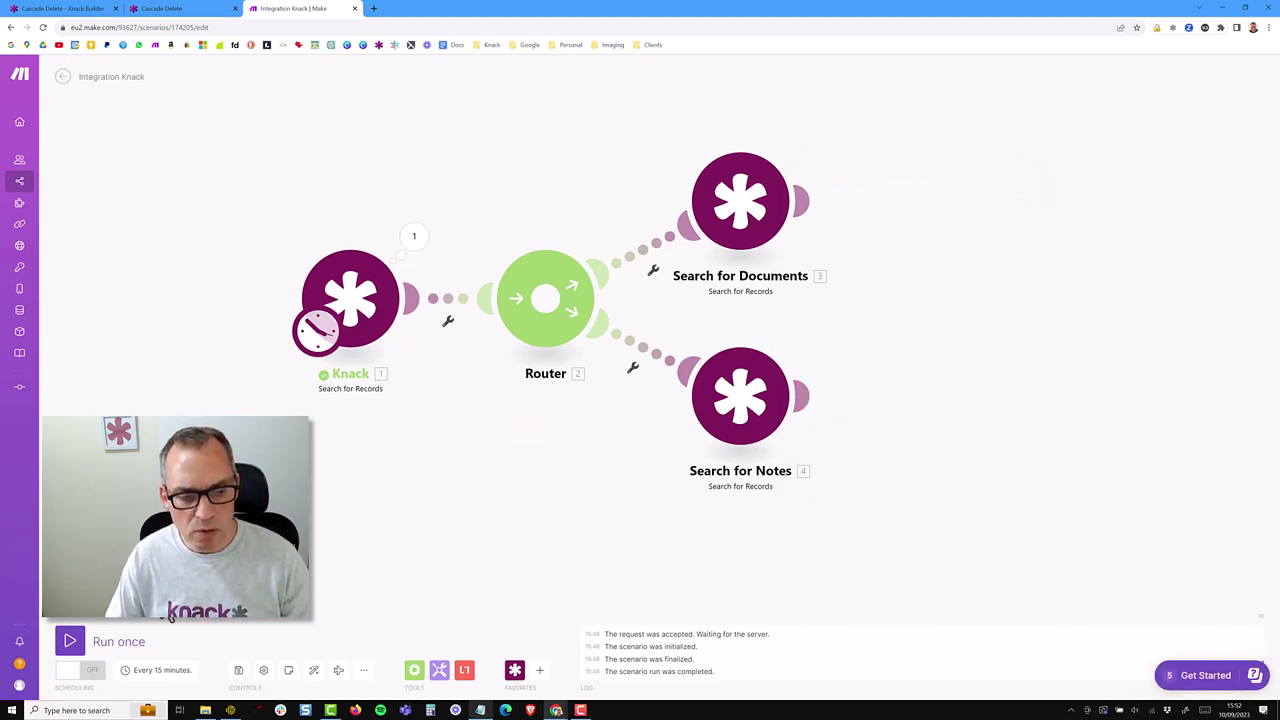
- Run the scenario once and examine the bundle counts and document titles in the Search for Documents output
click(70, 641)
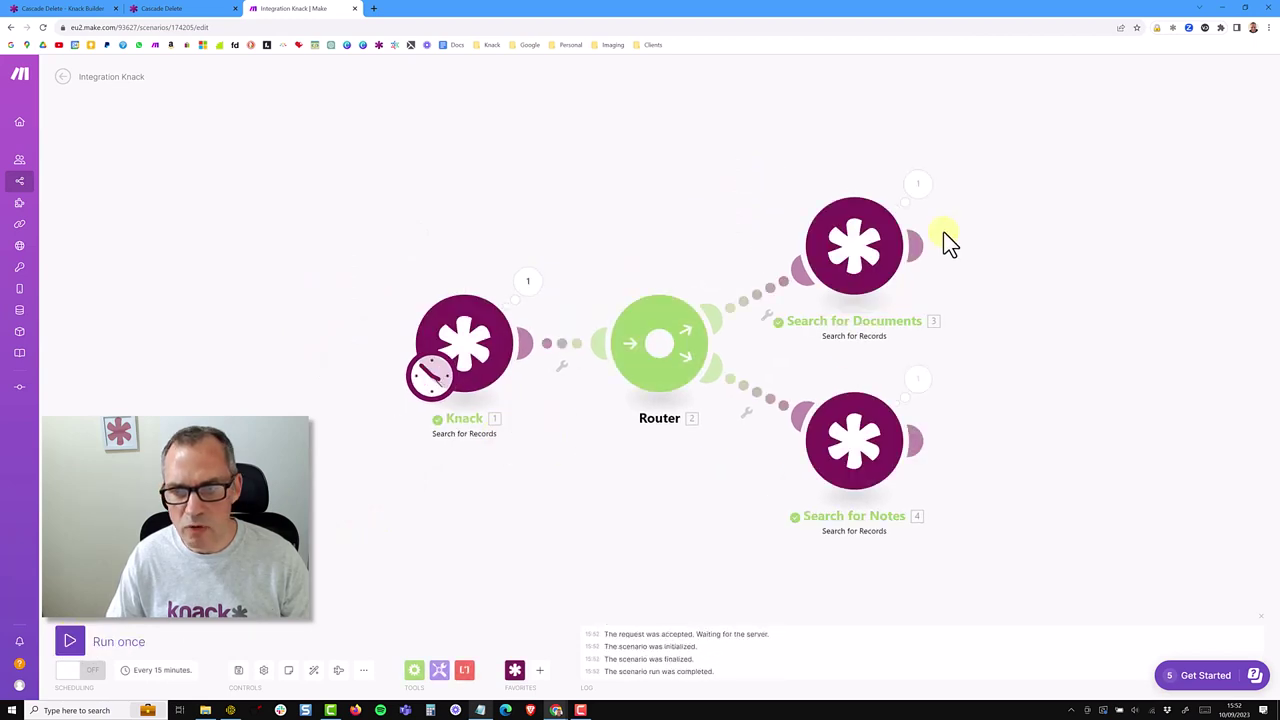
click(920, 184)
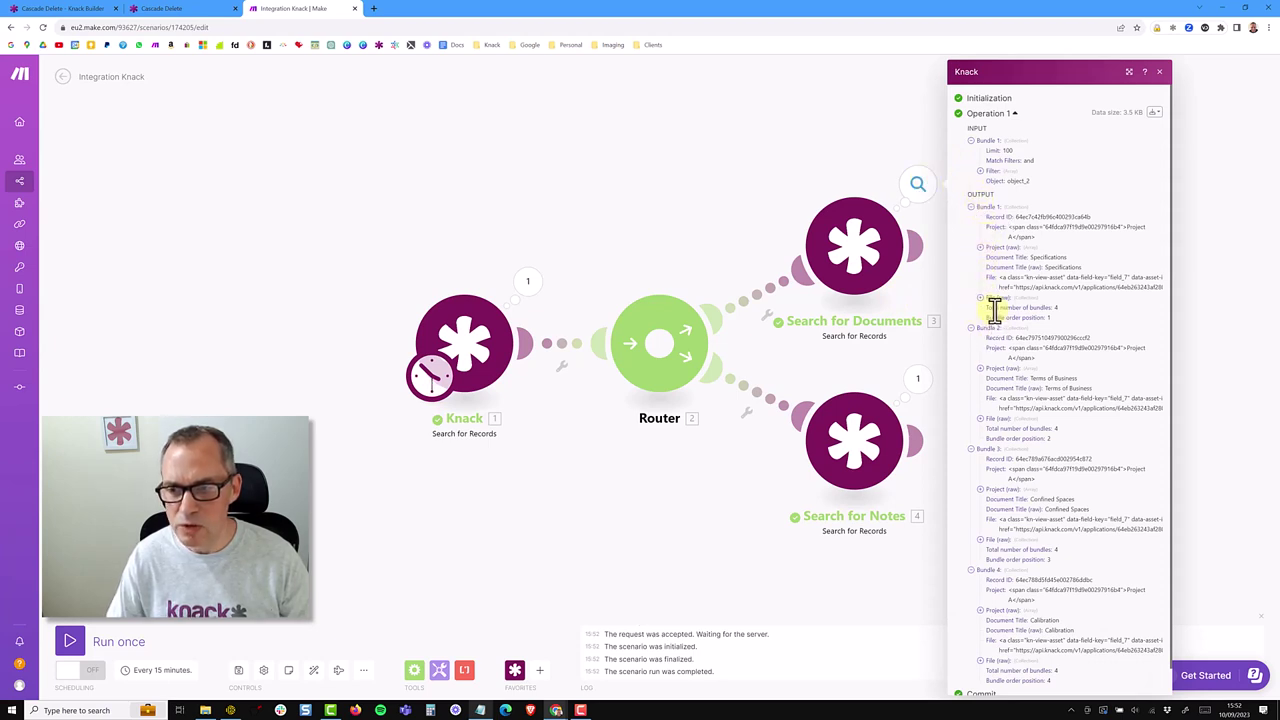
drag(989, 308, 1061, 309)
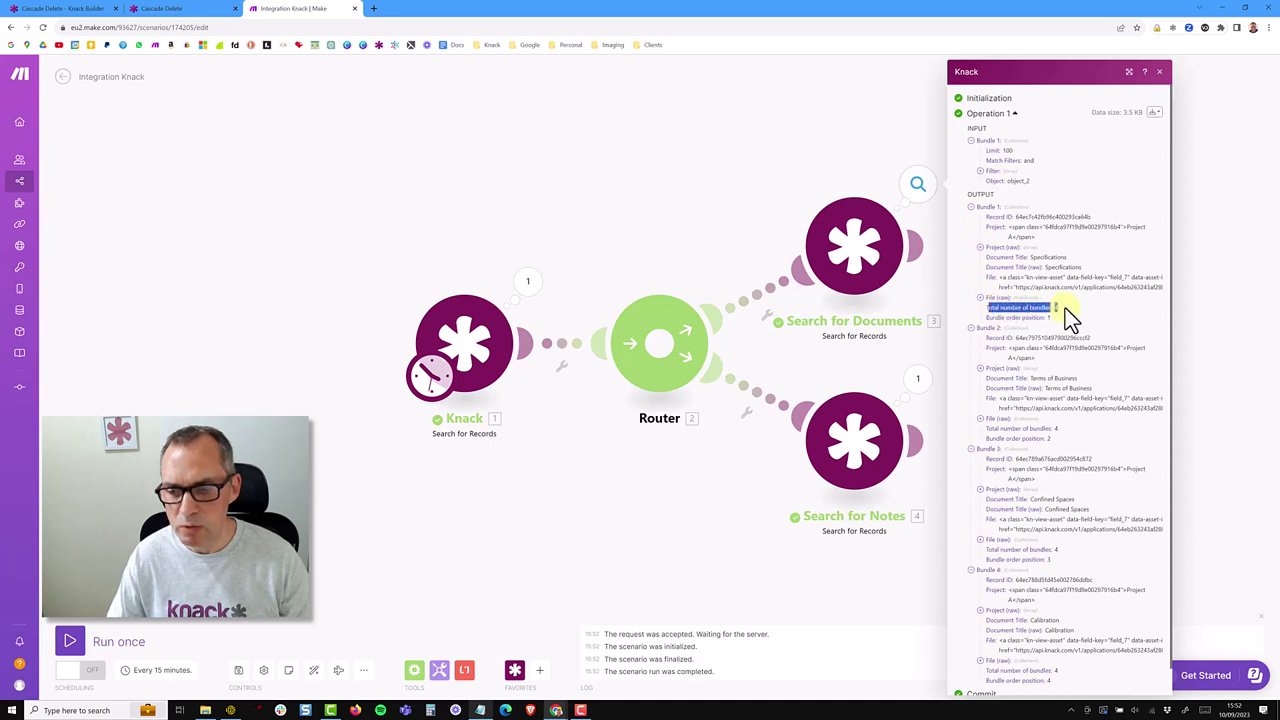
click(1043, 317)
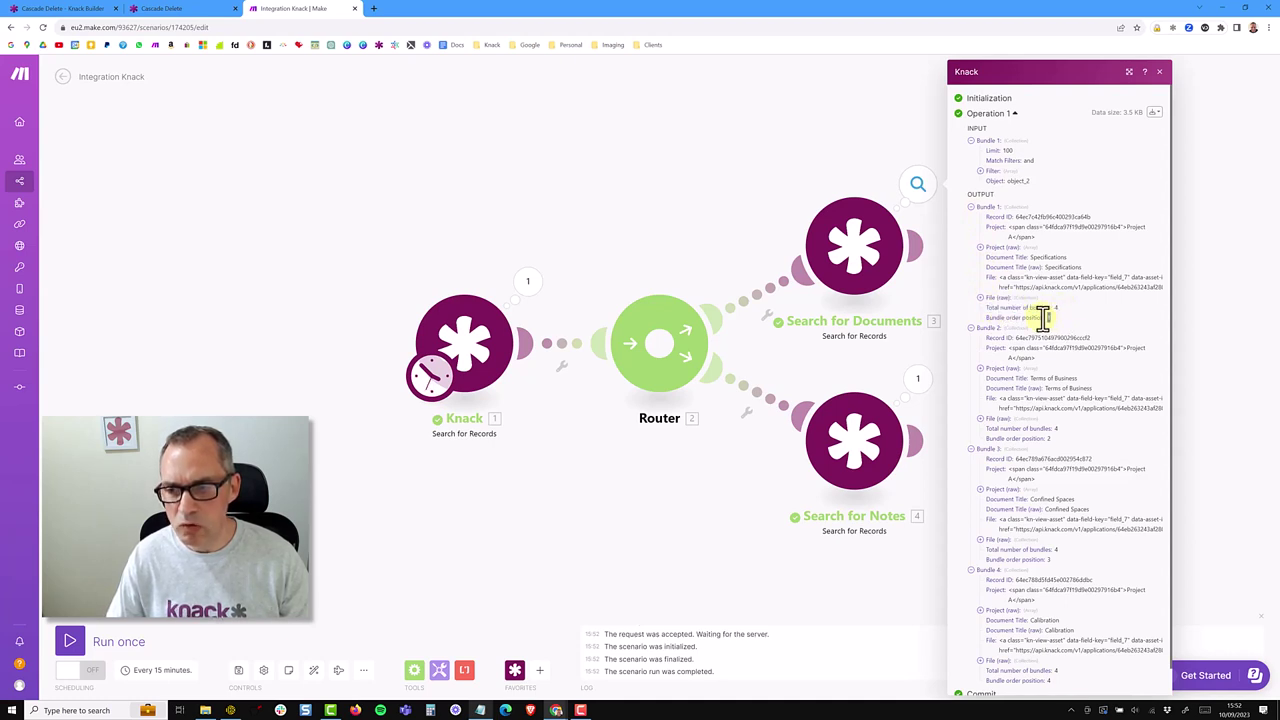
drag(1043, 317, 1016, 318)
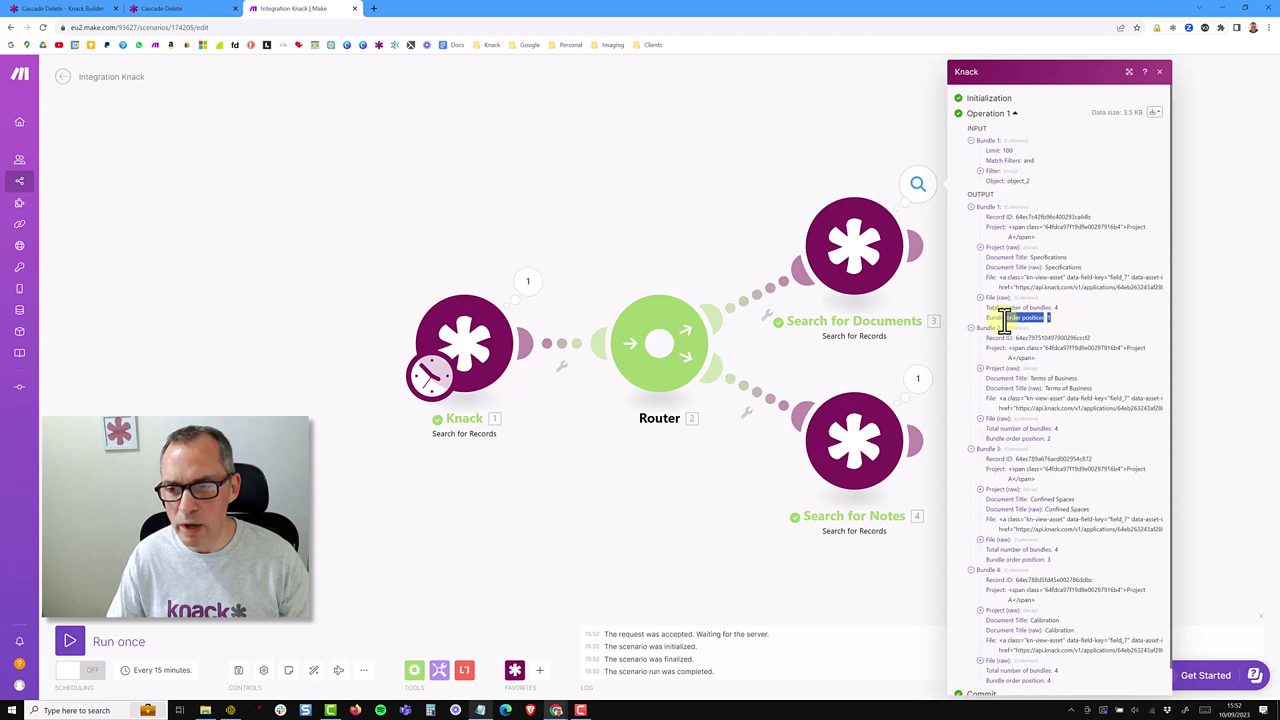
click(971, 208)
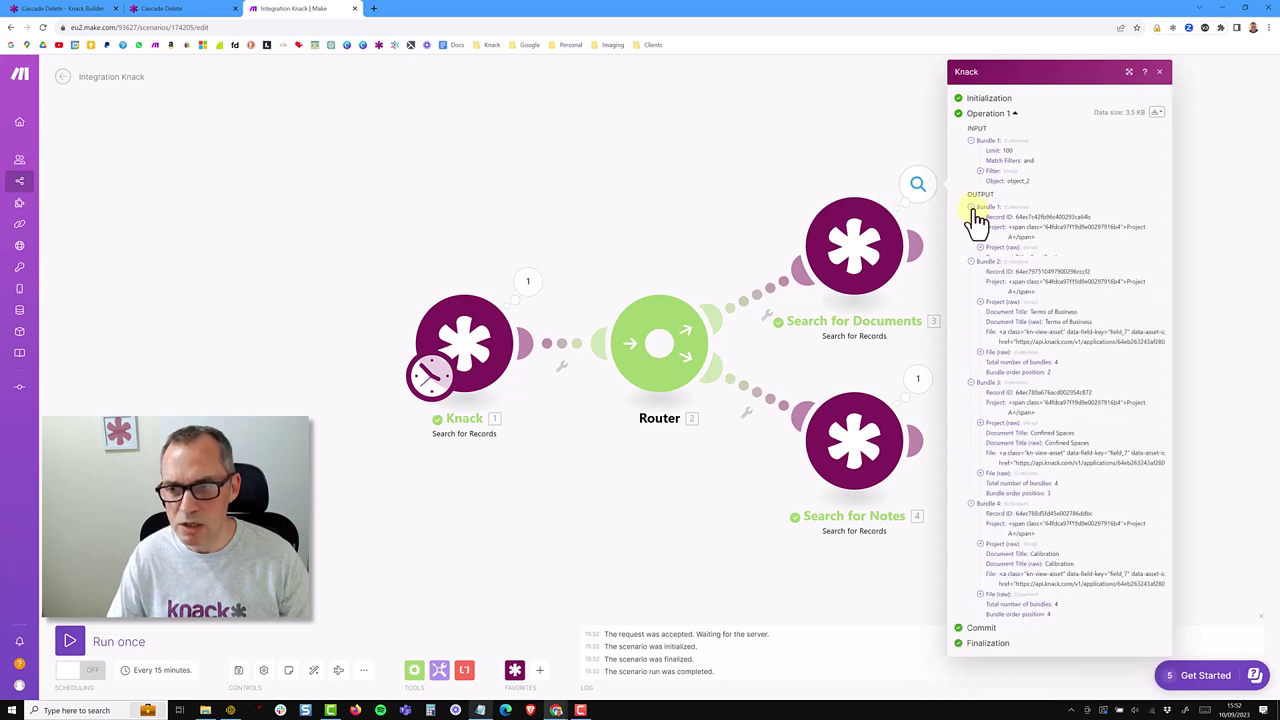
click(971, 219)
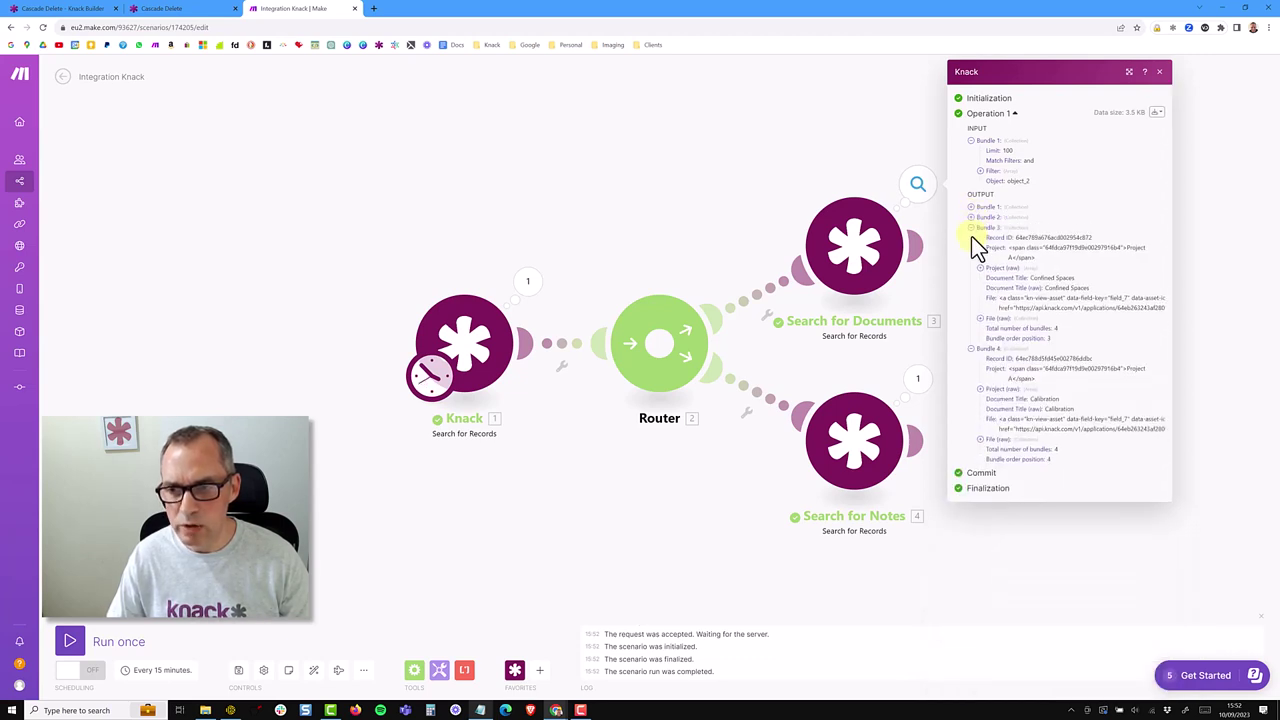
click(971, 229)
click(971, 240)
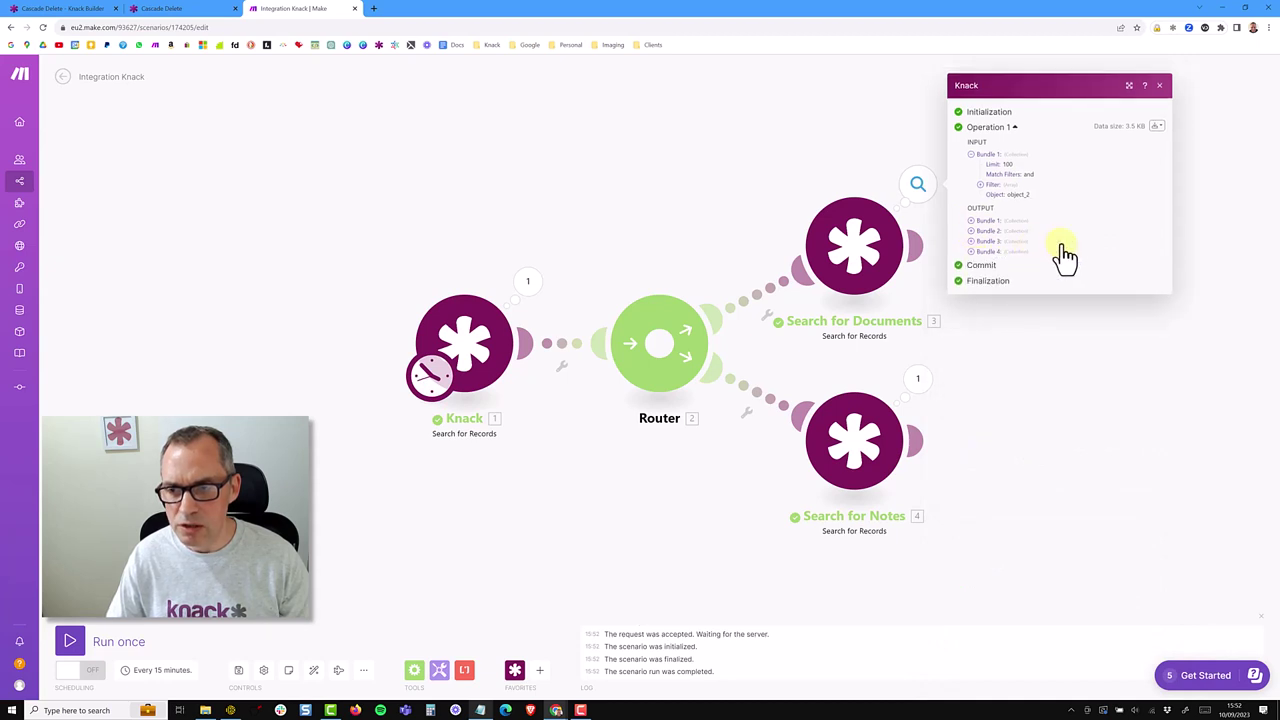
click(972, 222)
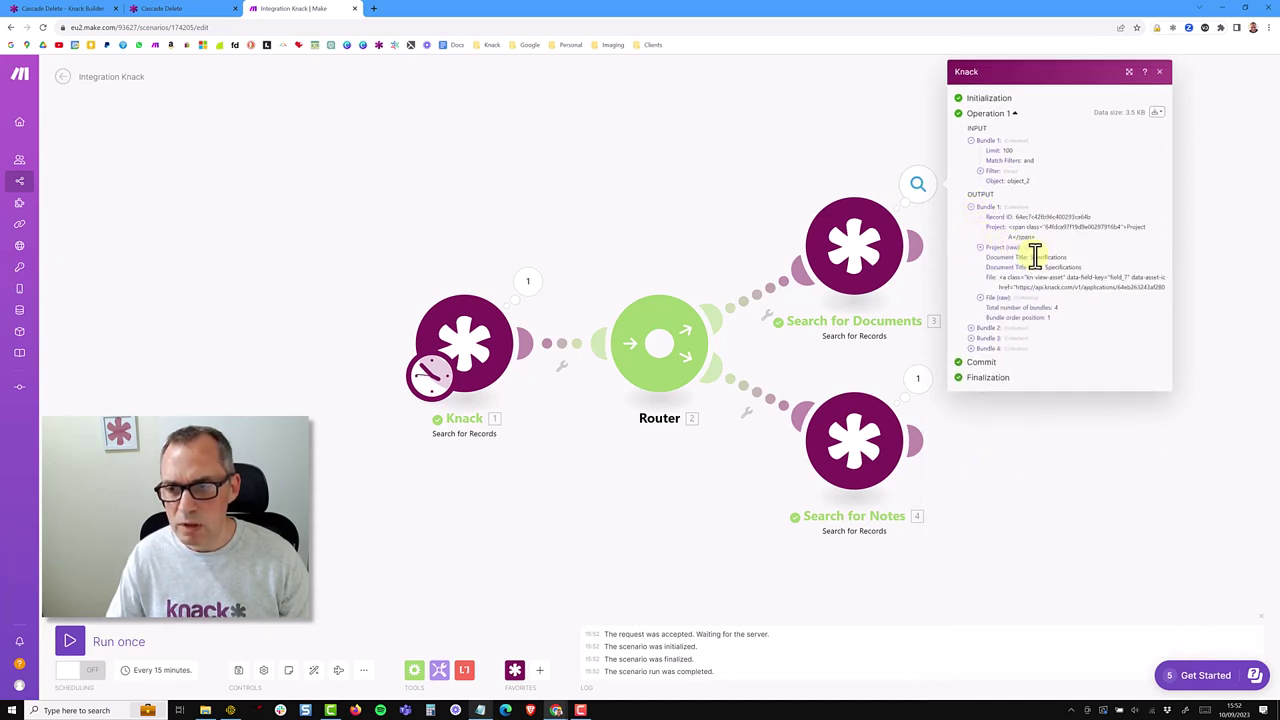
click(978, 338)
click(976, 330)
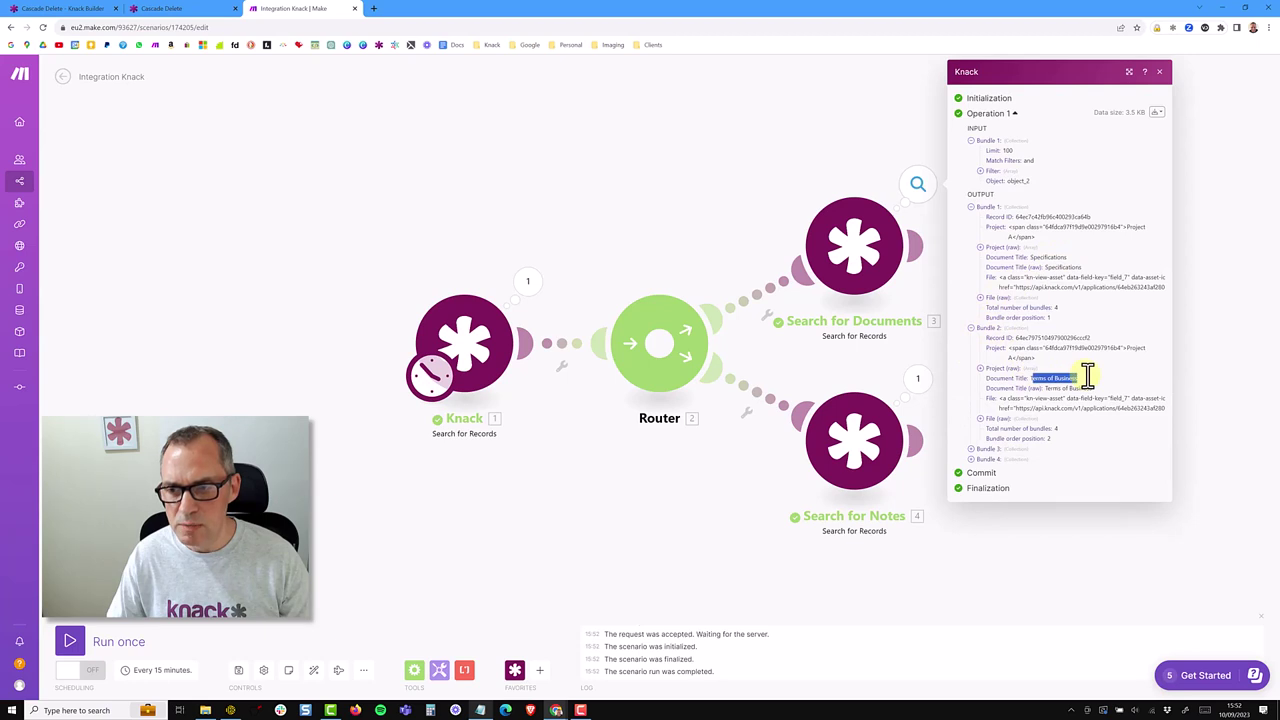
click(808, 160)
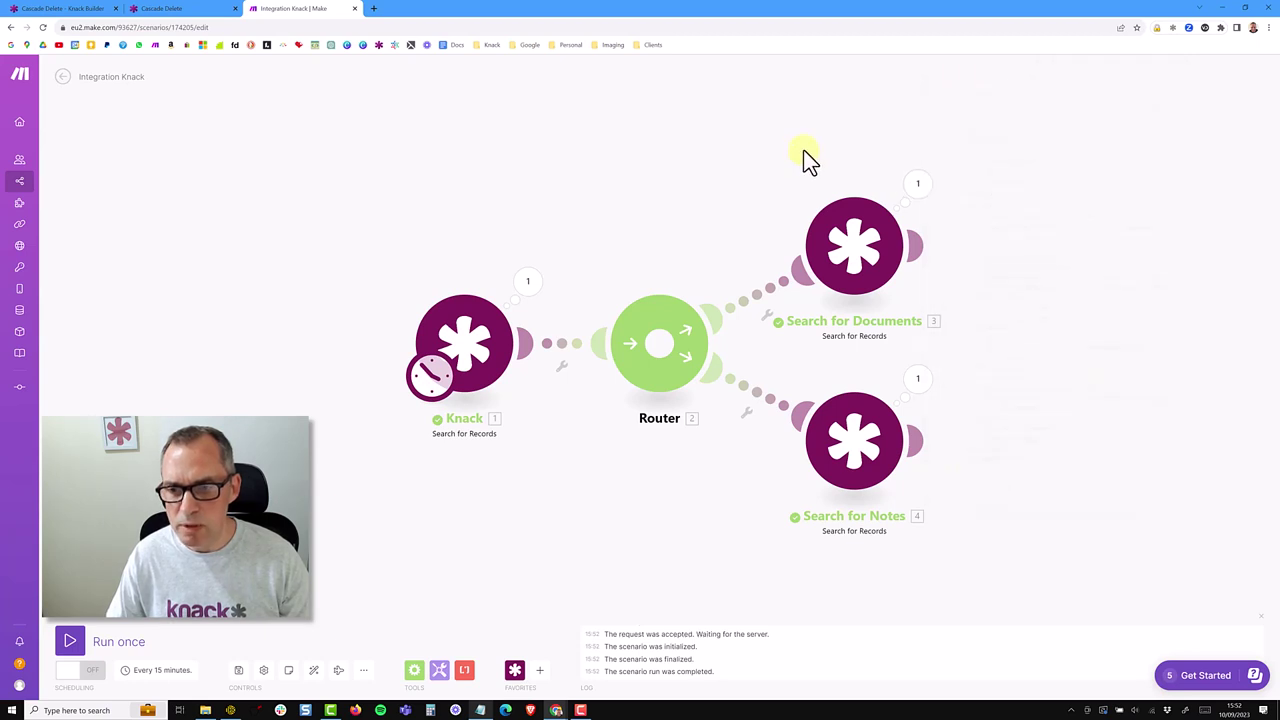
- Examine the Search for Notes output bundles and compare both search results with the Documents and Notes records in Knack Builder
click(918, 384)
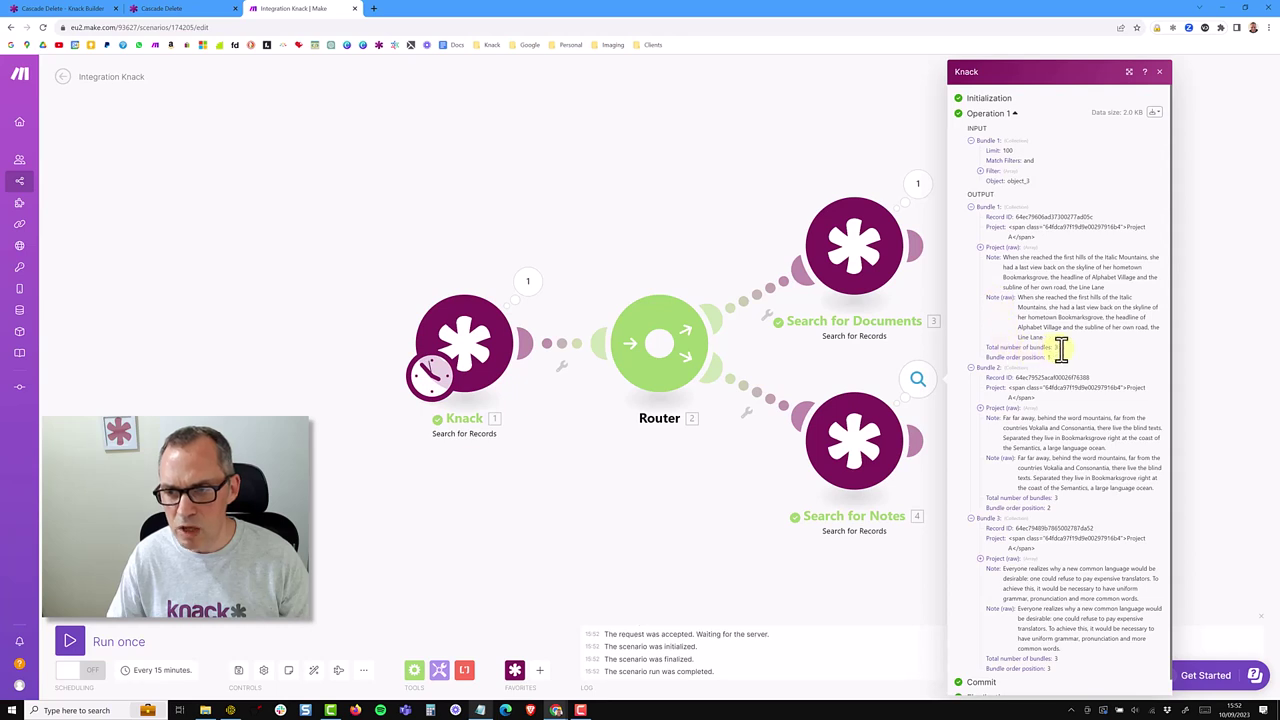
drag(1028, 350, 1001, 348)
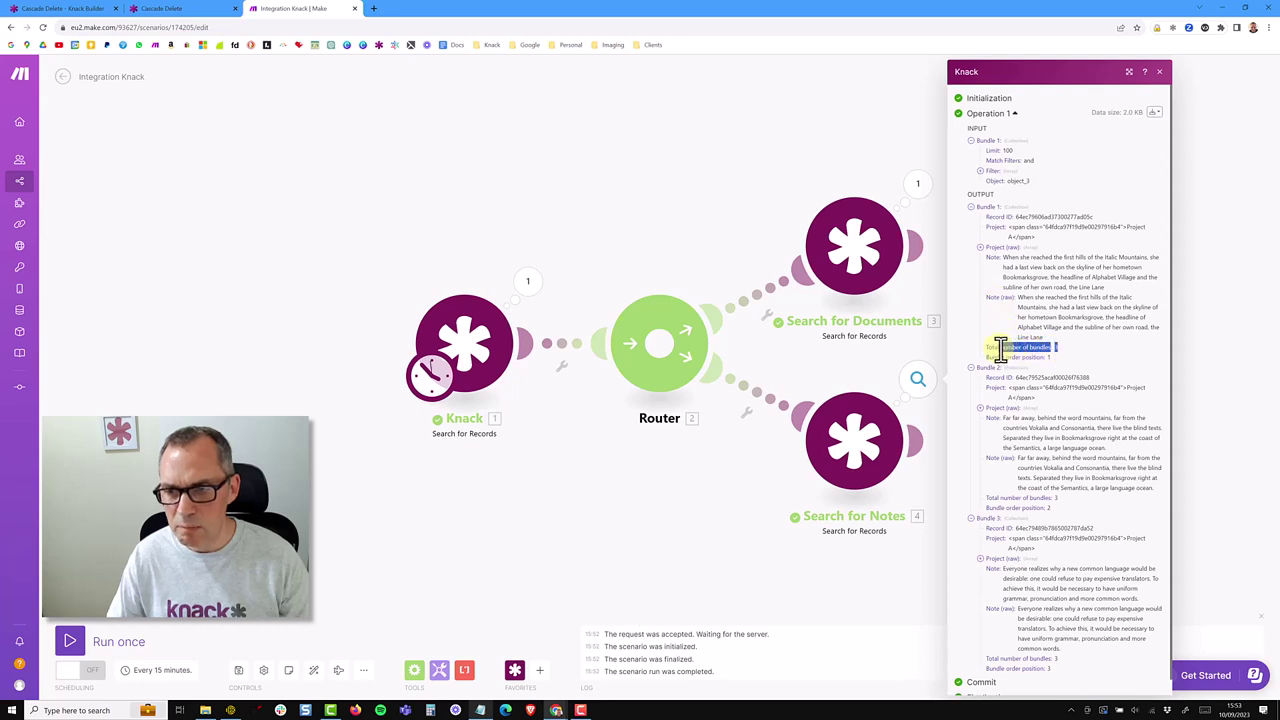
click(970, 208)
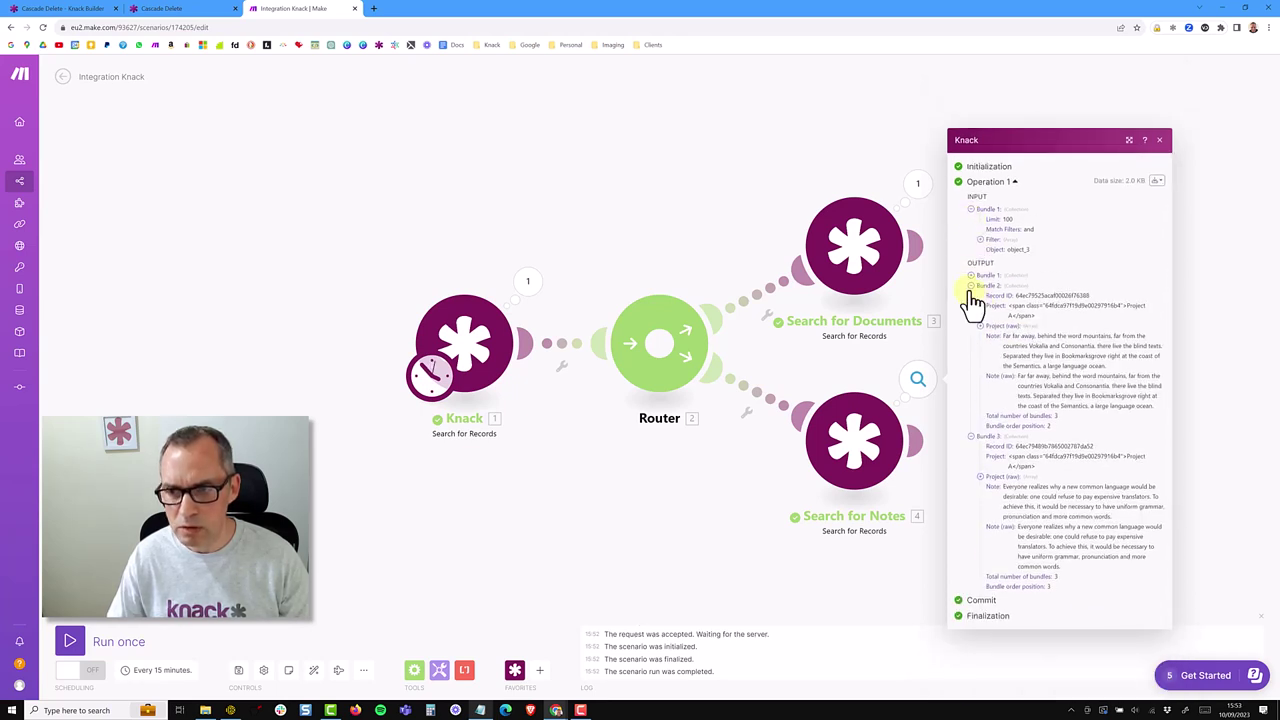
click(970, 286)
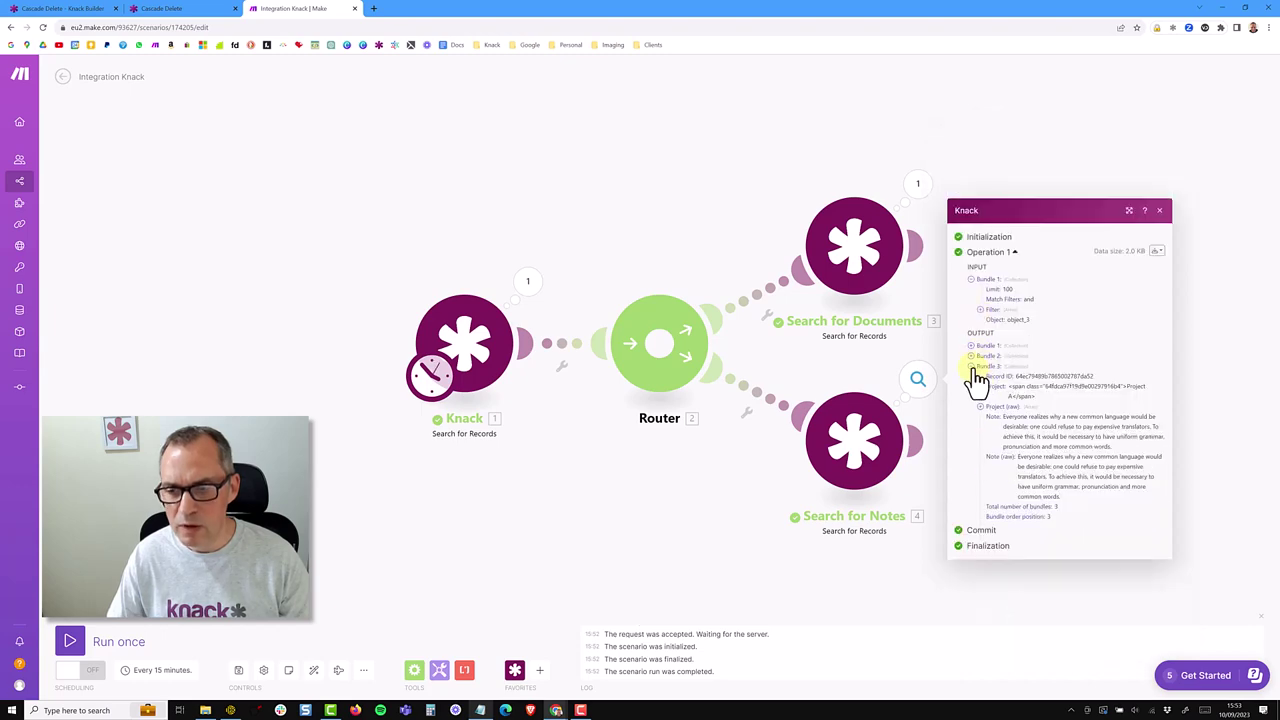
click(973, 367)
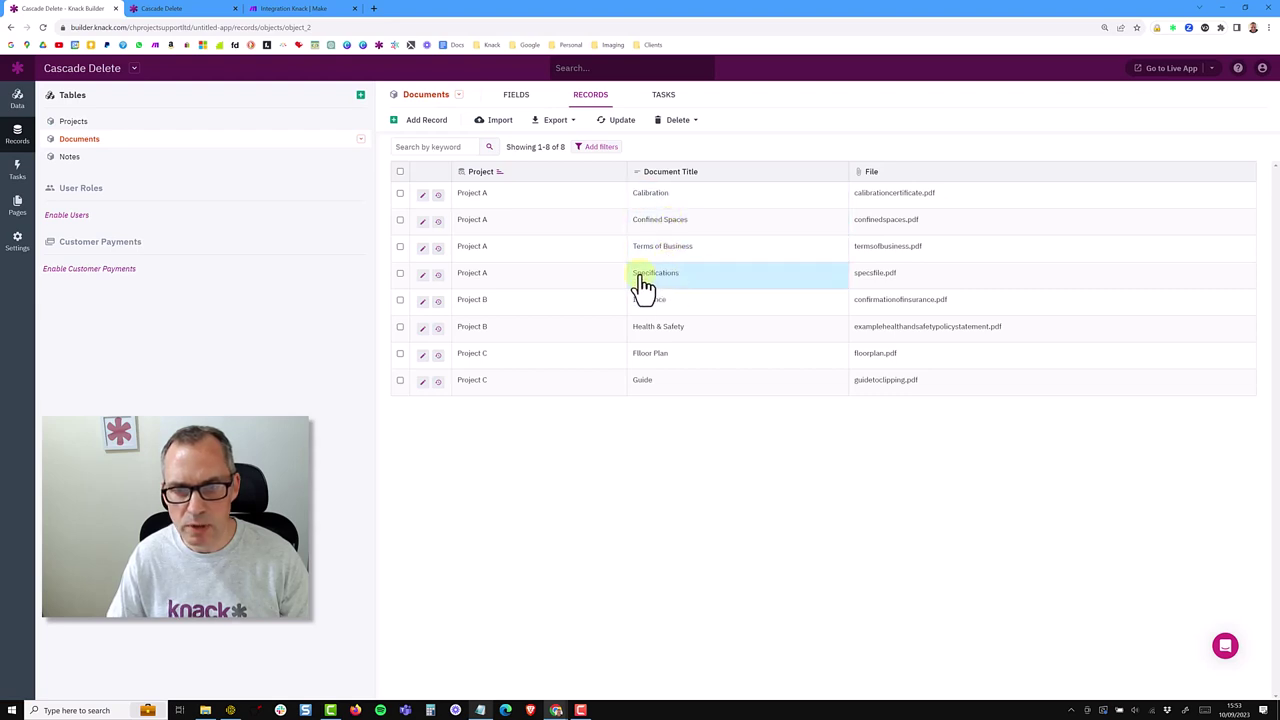
click(100, 160)
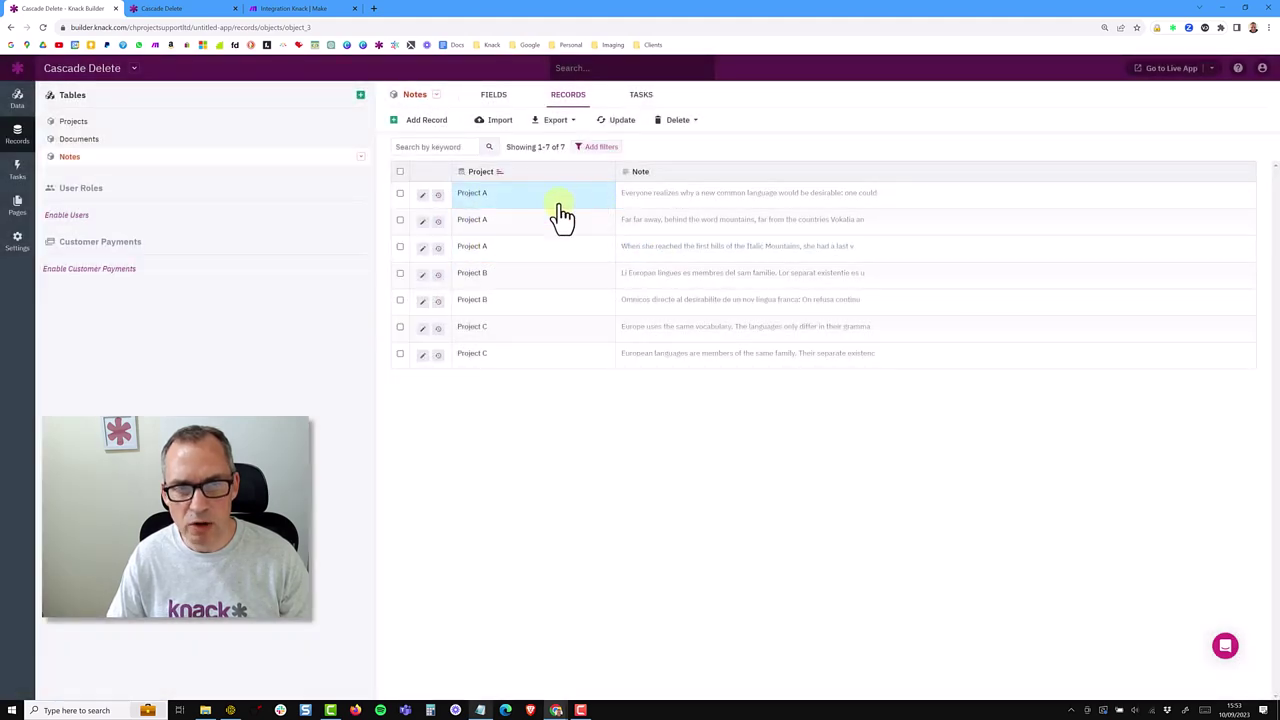
click(290, 9)
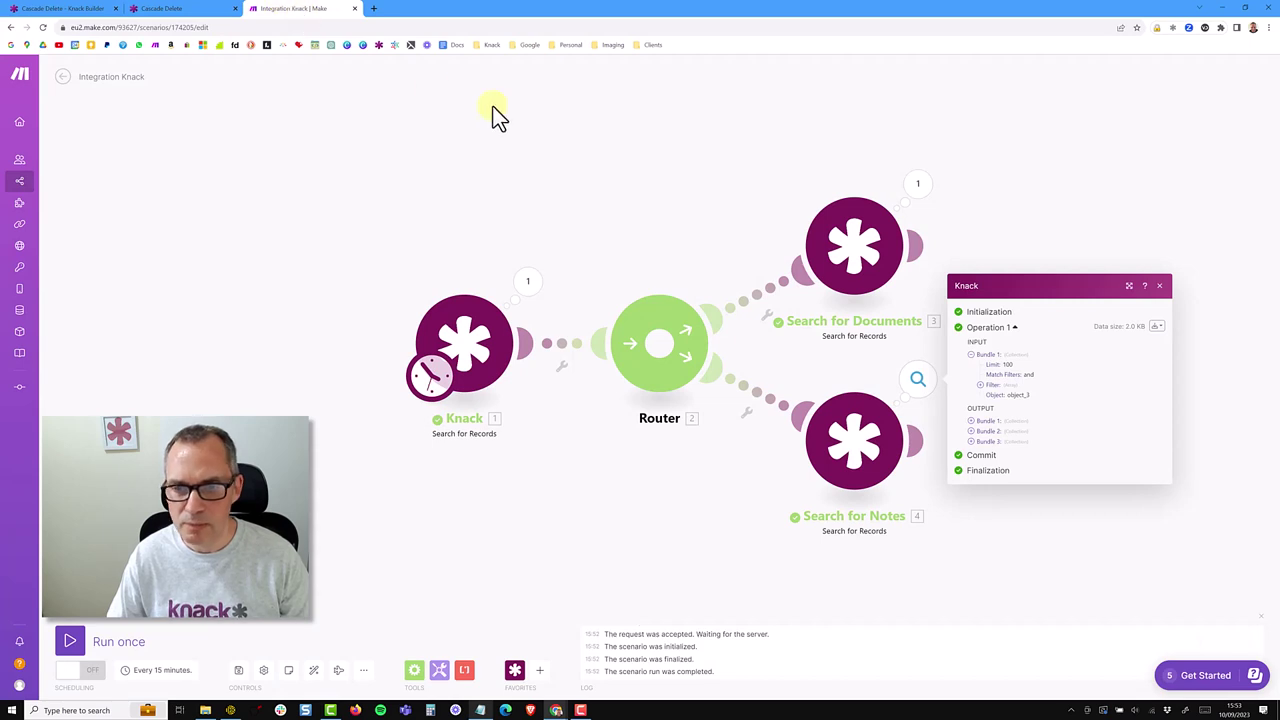
- Add a Knack Delete a Record module after Search for Documents
drag(646, 140, 500, 147)
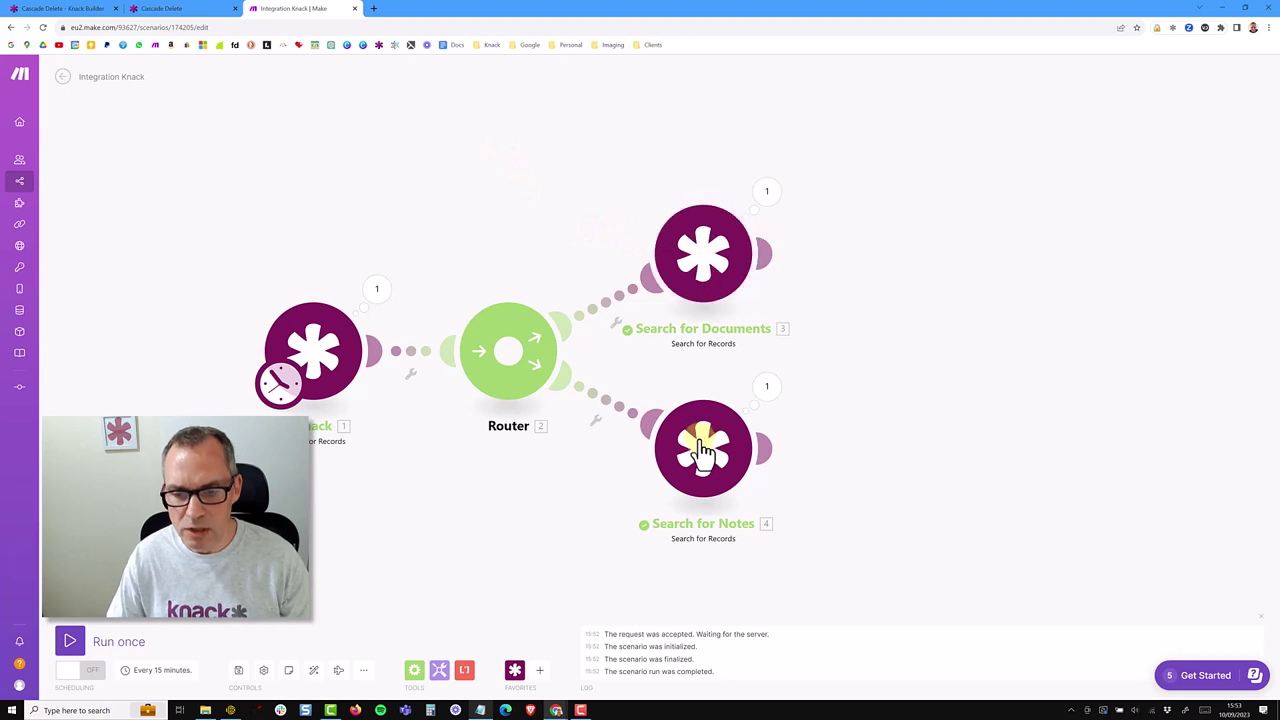
click(768, 252)
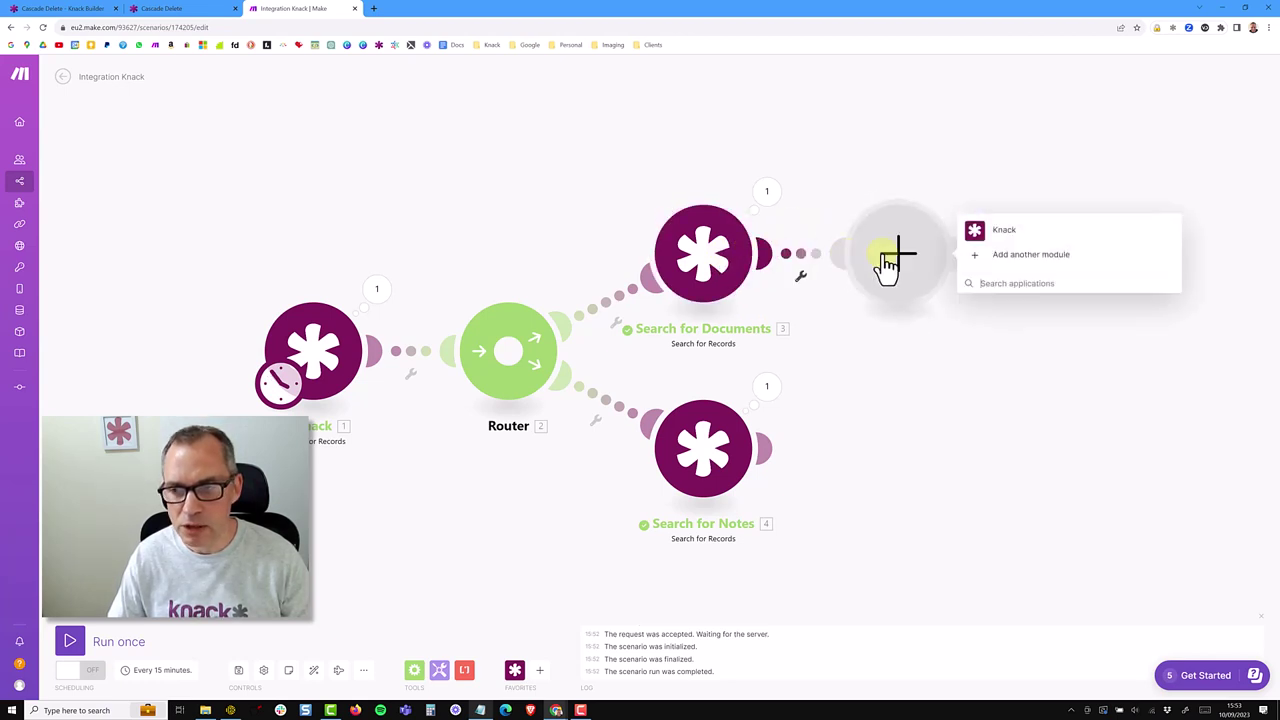
click(1000, 228)
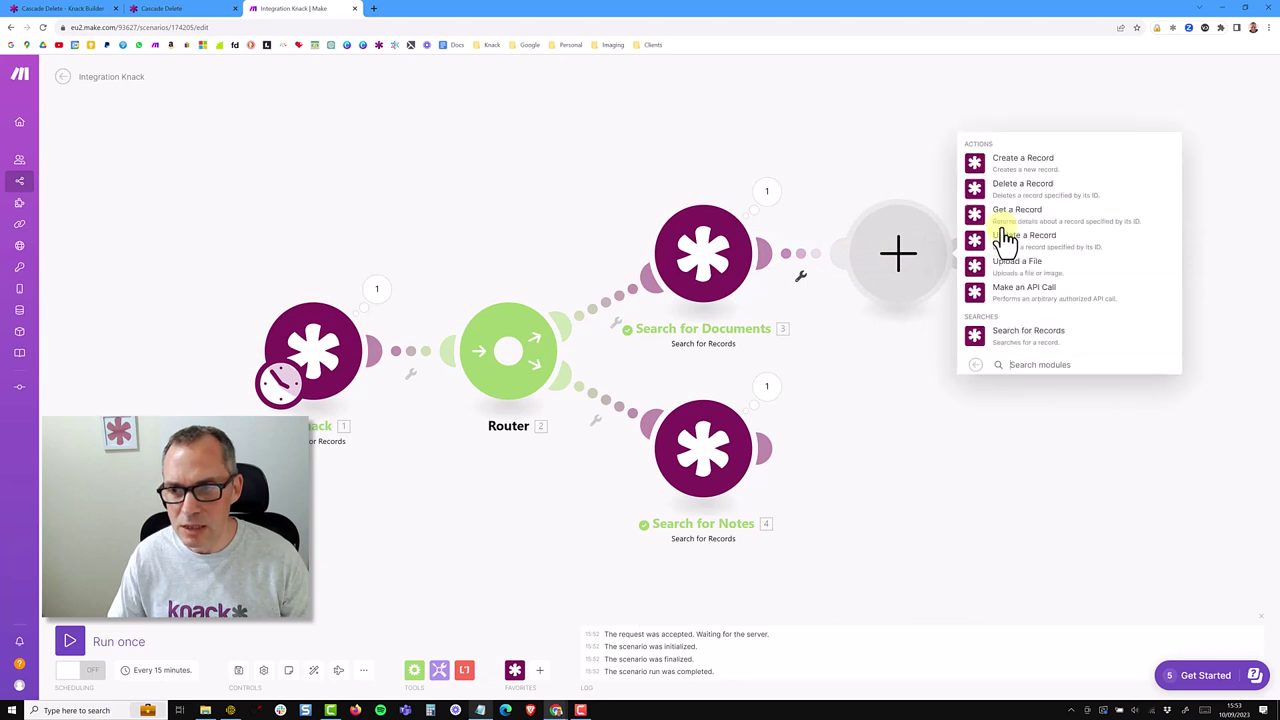
click(1010, 192)
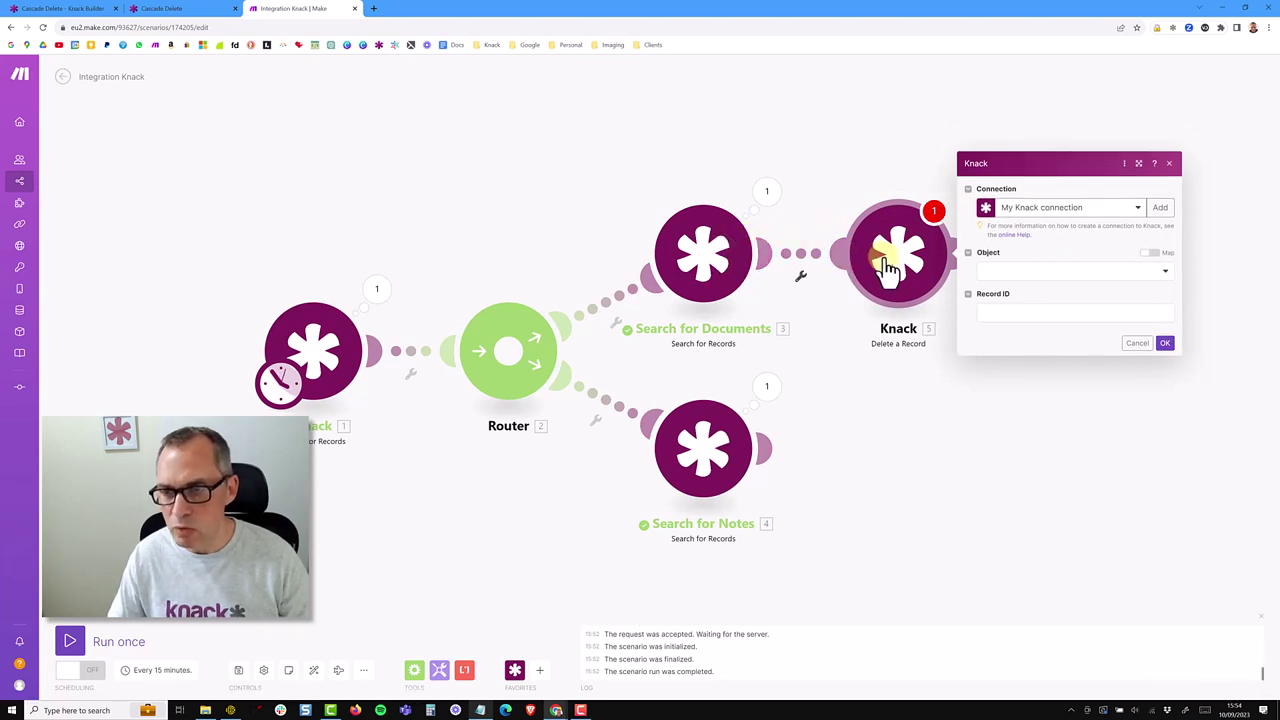
- Configure the new delete module to delete from the Documents object using the Record ID from Search for Documents
click(1005, 272)
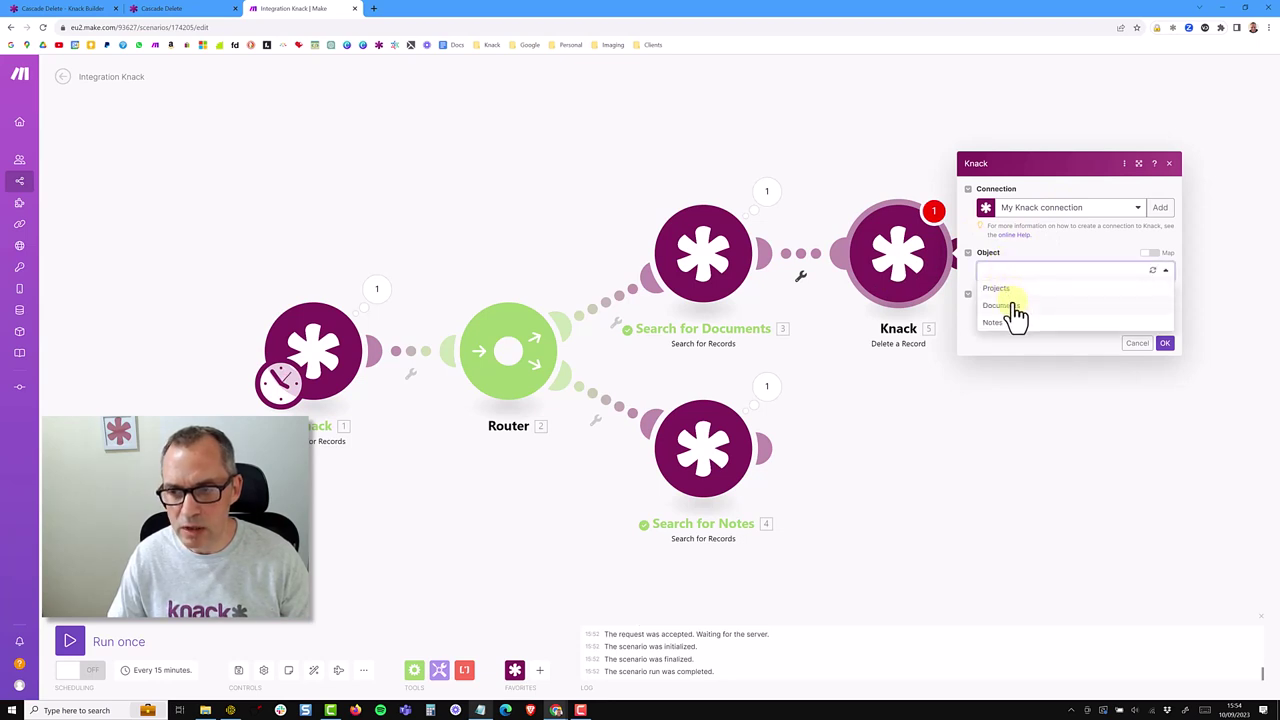
click(1000, 305)
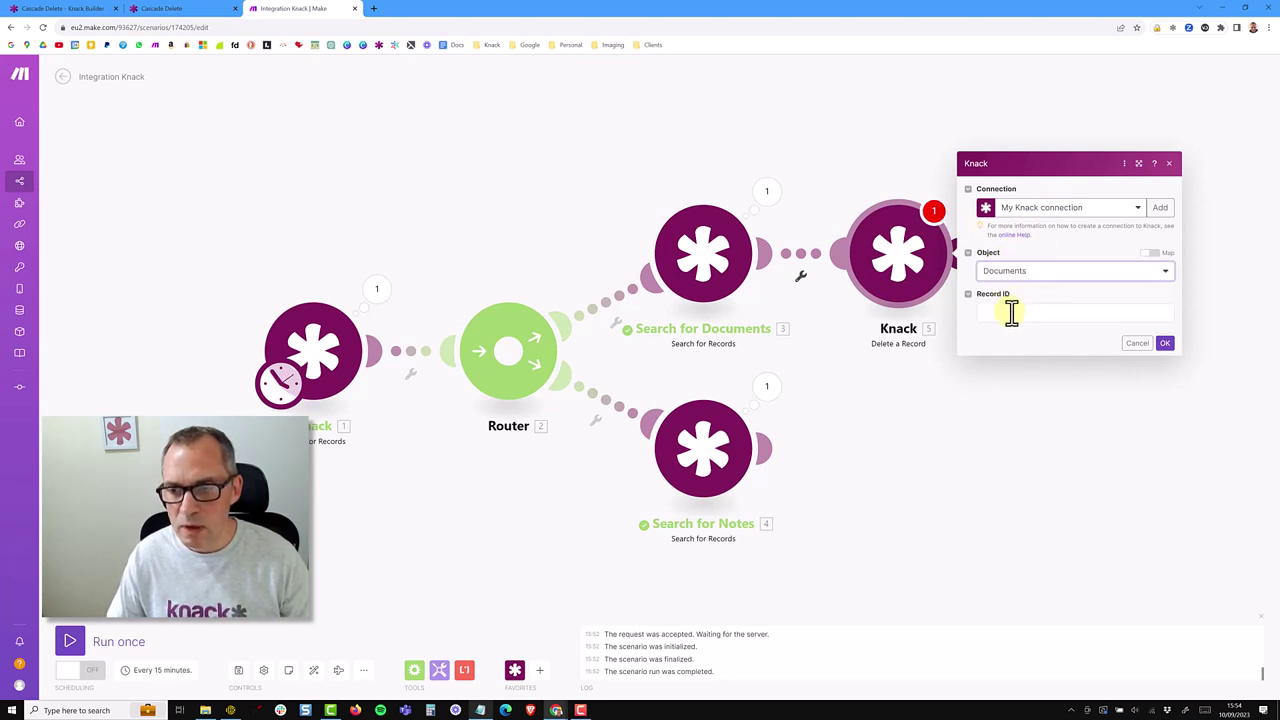
click(1012, 313)
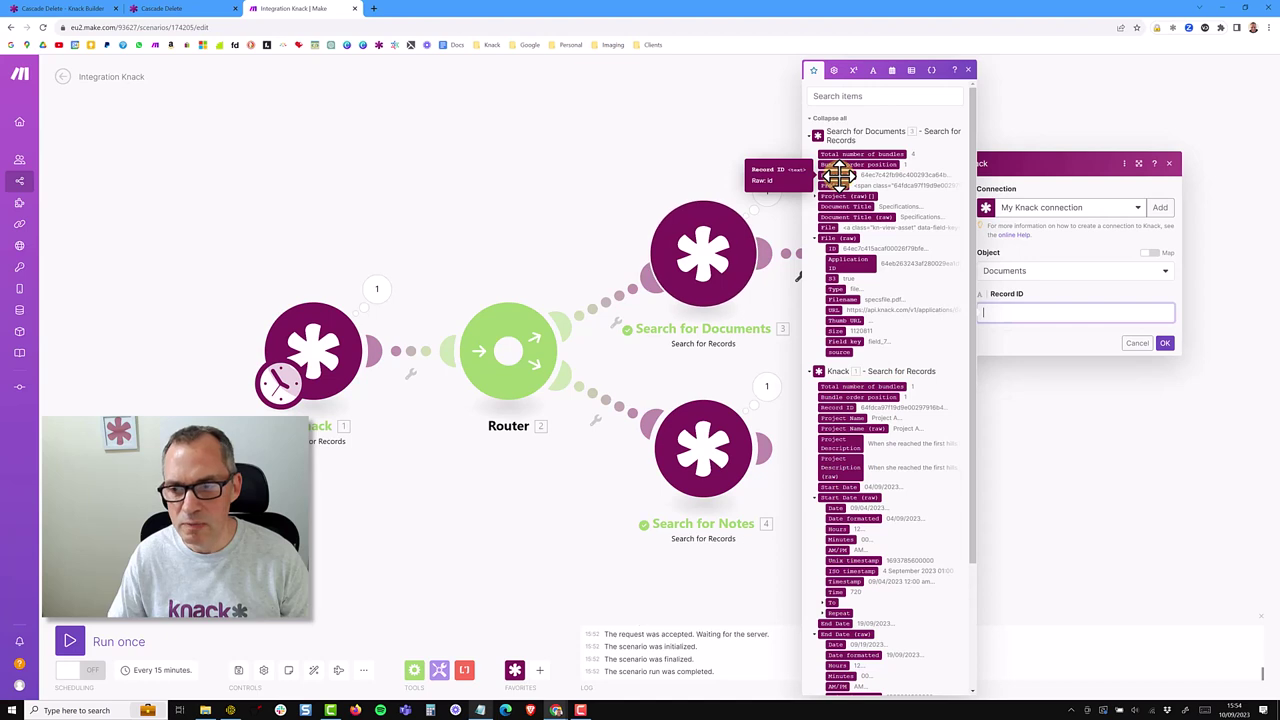
drag(840, 175, 1046, 315)
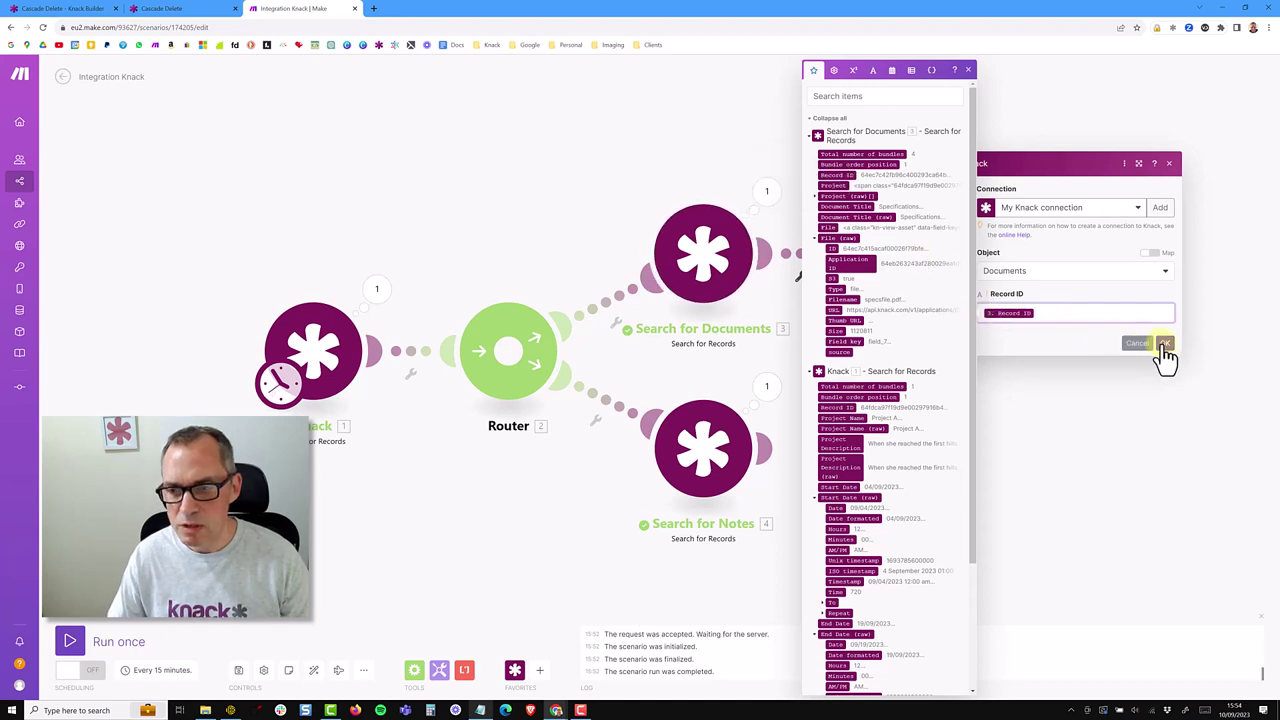
click(1164, 344)
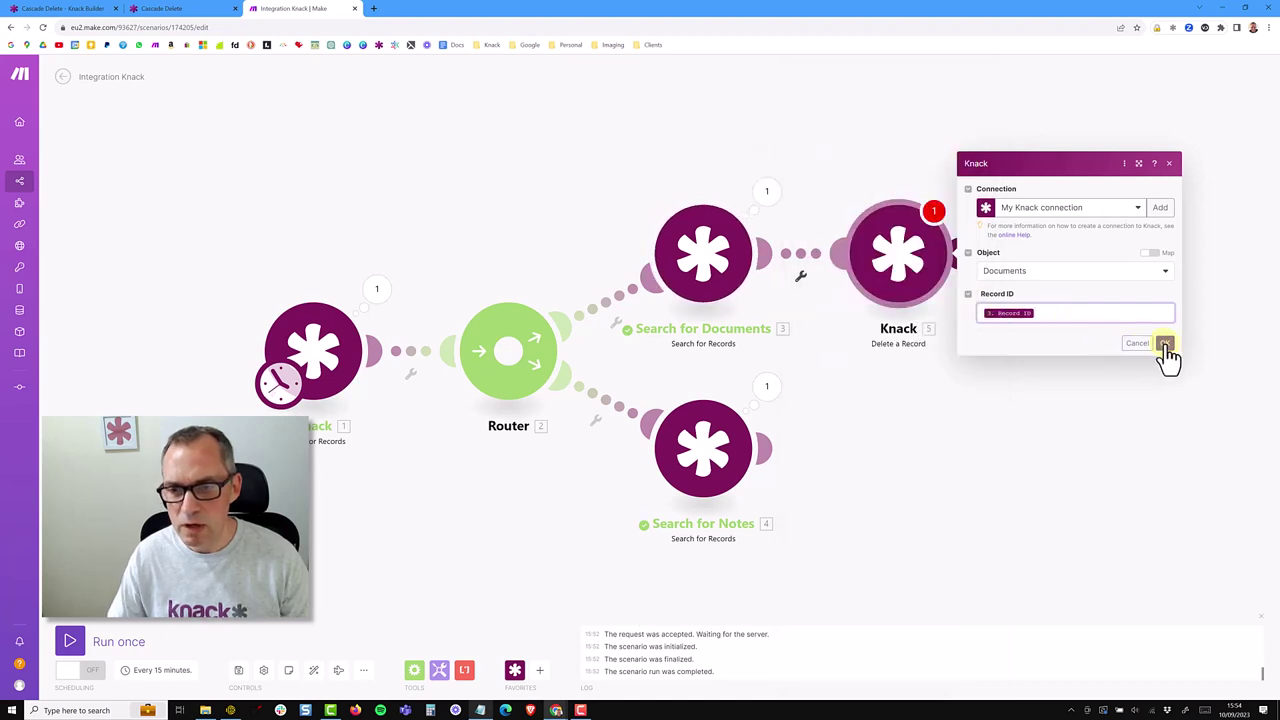
- Rename the delete module after Search for Documents as "Delete Document"
right_click(908, 272)
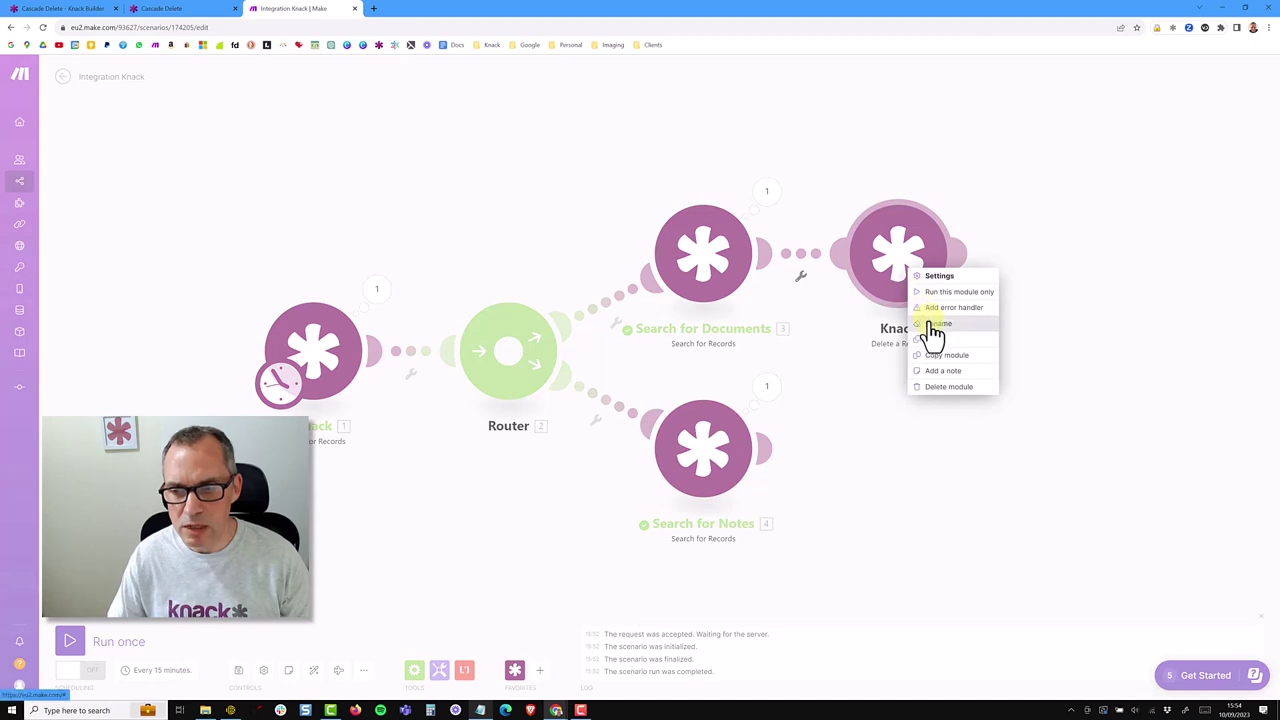
click(932, 325)
click(944, 213)
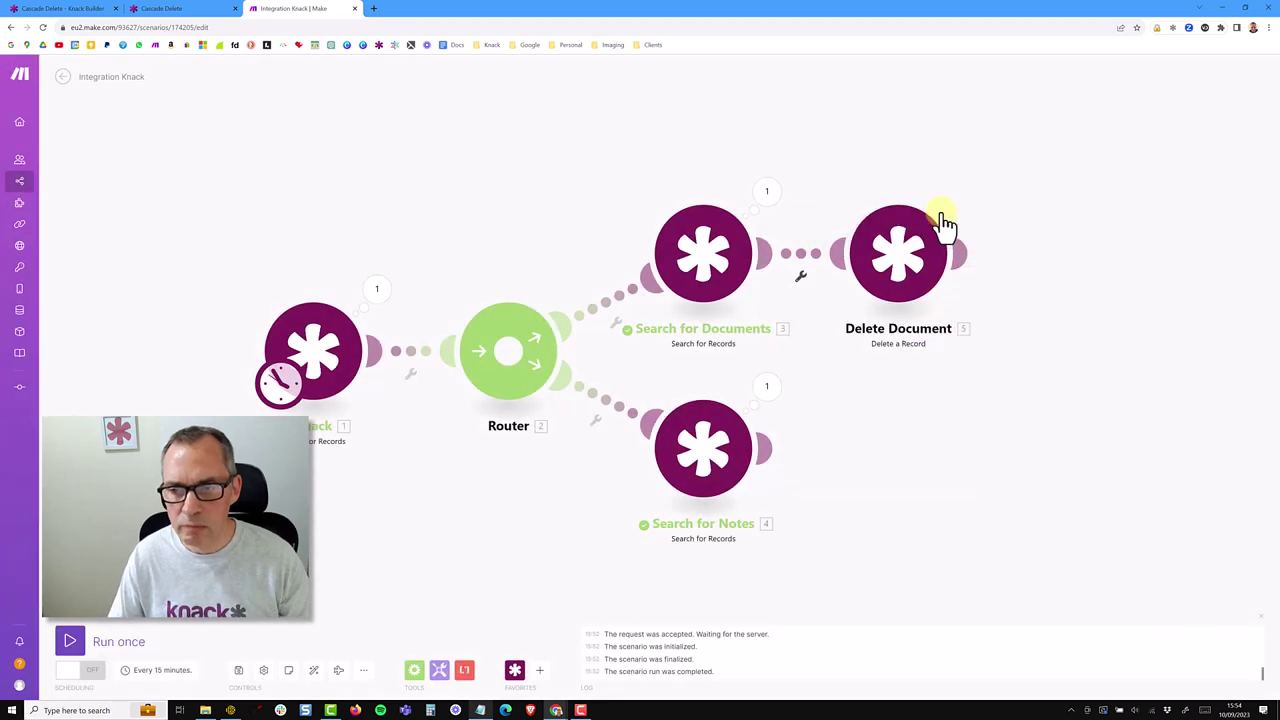
- Clone the Delete Document module and connect the copy after Search for Notes
right_click(875, 255)
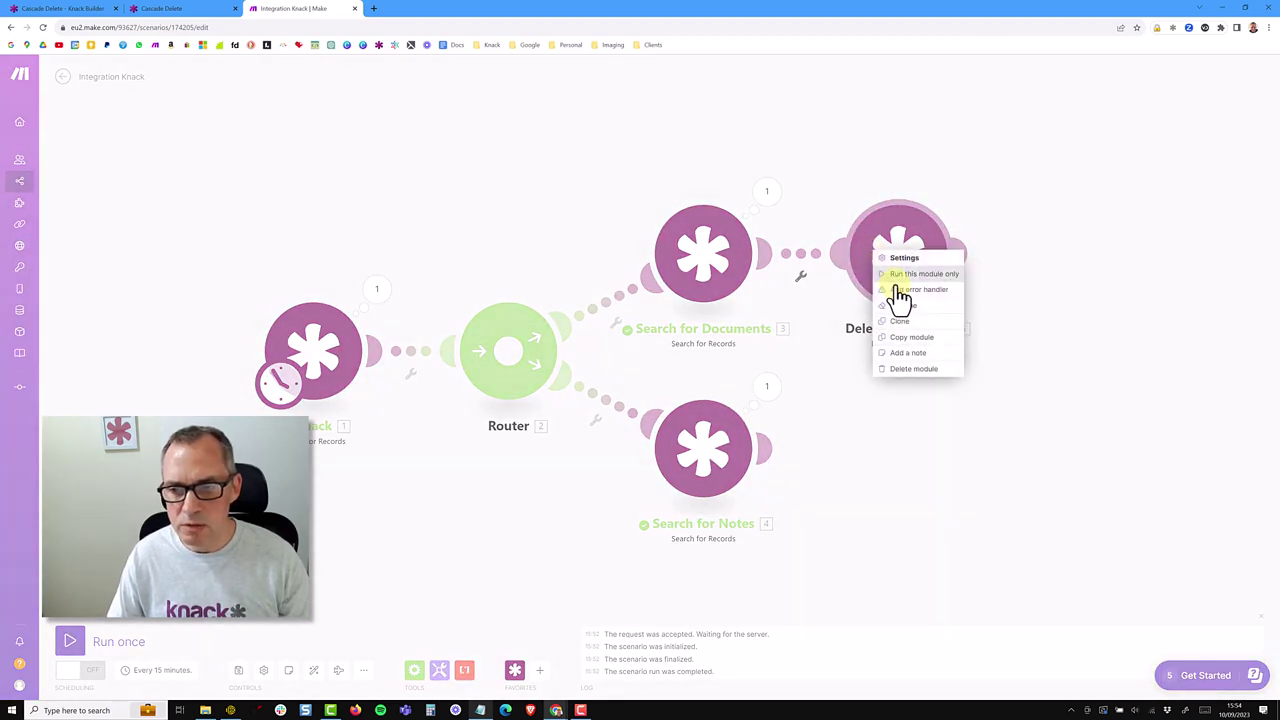
click(907, 322)
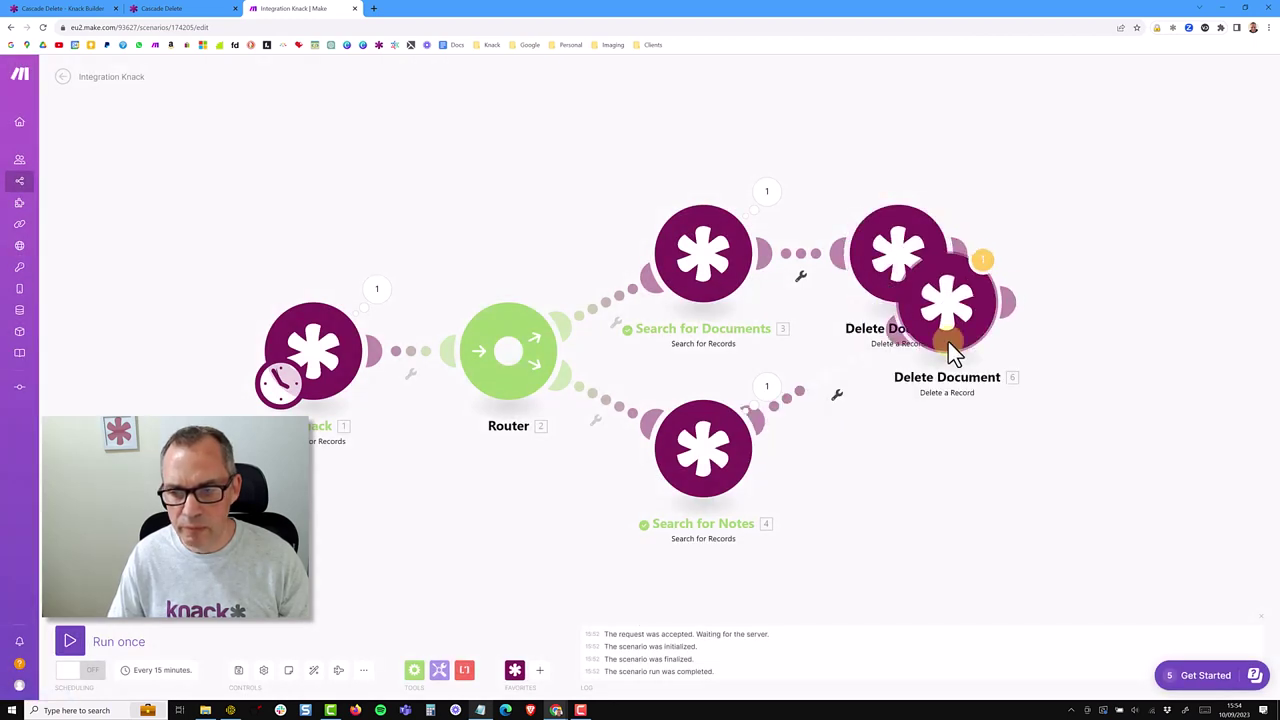
drag(951, 343, 903, 475)
- Rename the cloned delete module after Search for Notes as "Delete Notes"
right_click(905, 462)
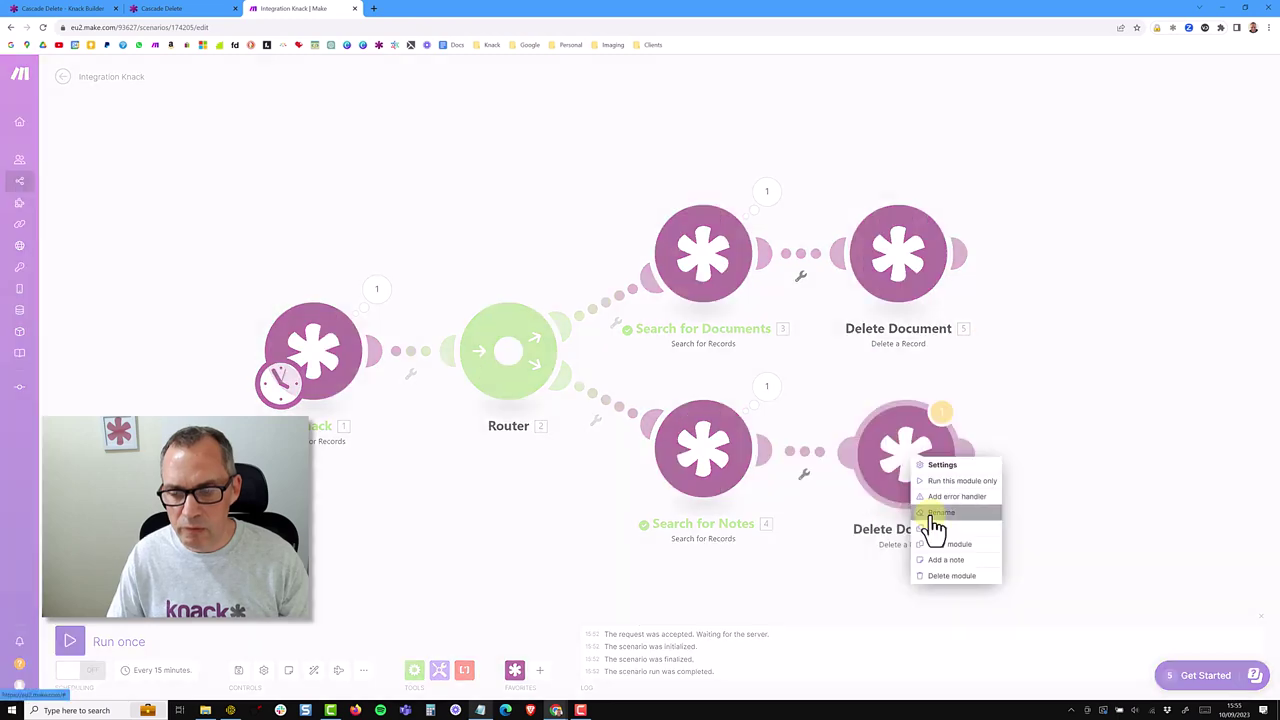
click(931, 516)
key(ctrl+BackSpace)
text(Notes)
click(951, 413)
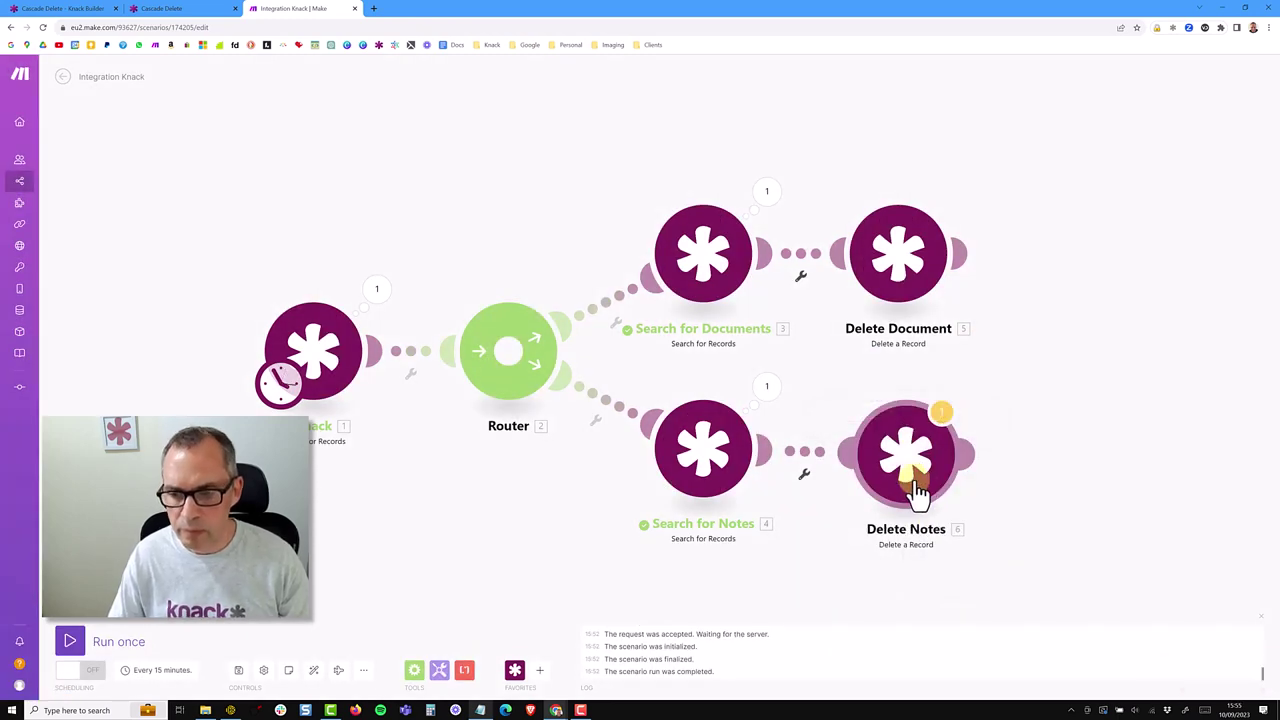
- Configure Delete Notes to use the Notes object and the Record ID from Search for Notes
click(910, 462)
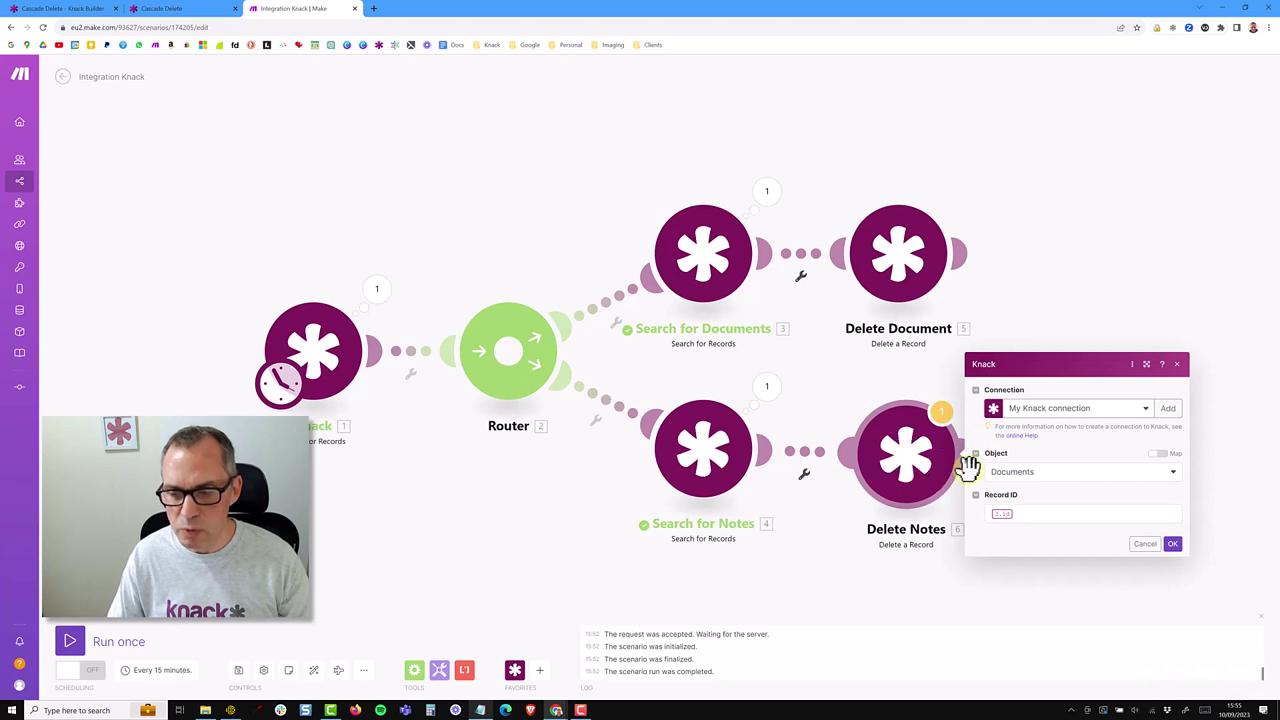
click(1052, 486)
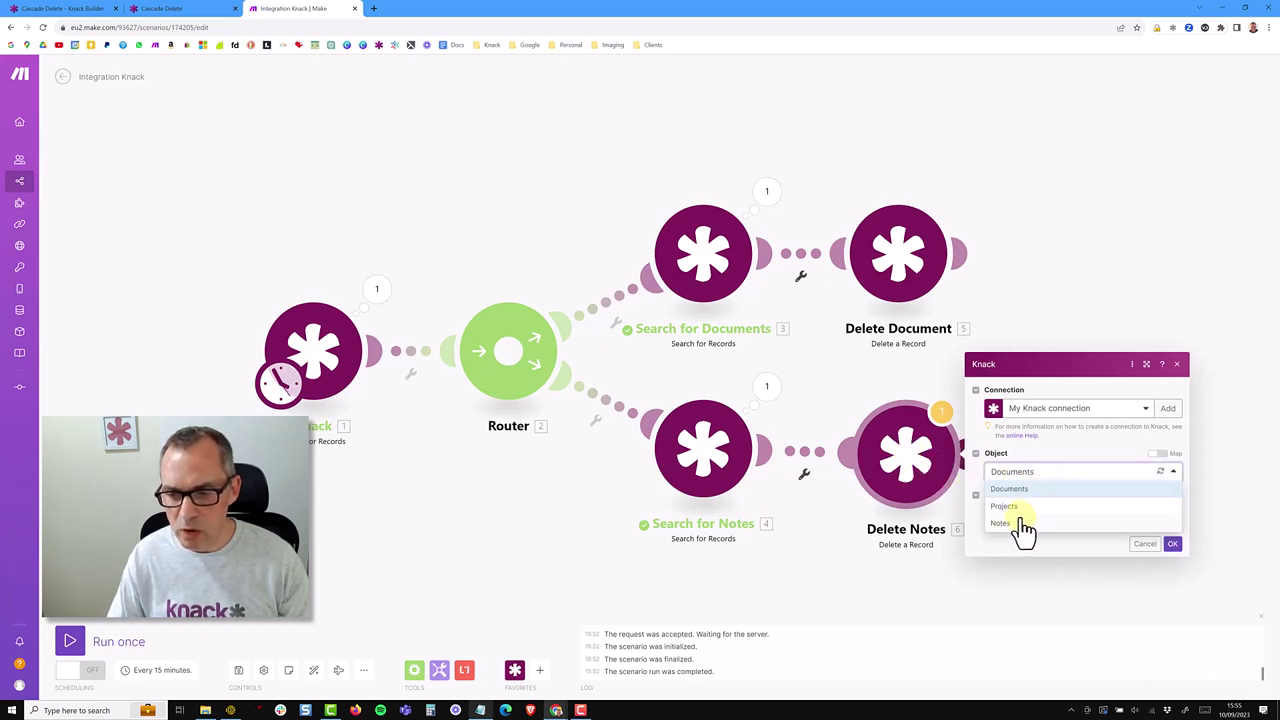
click(1003, 523)
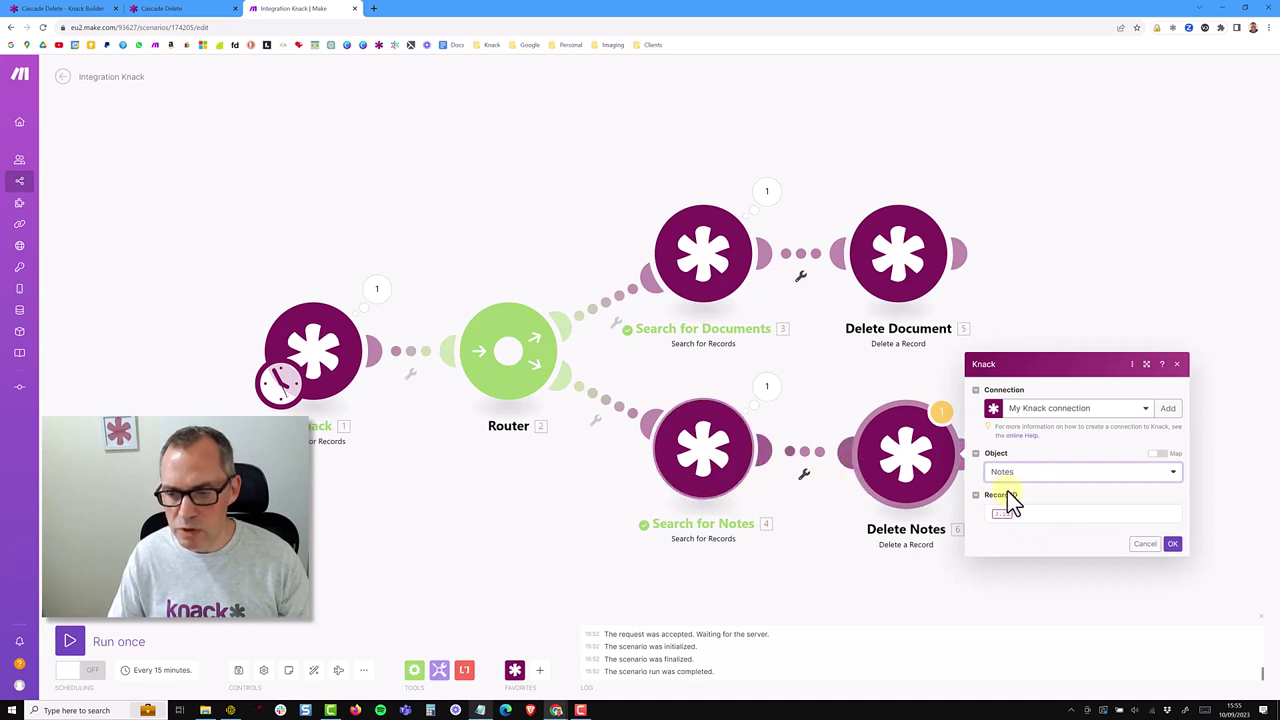
click(1022, 514)
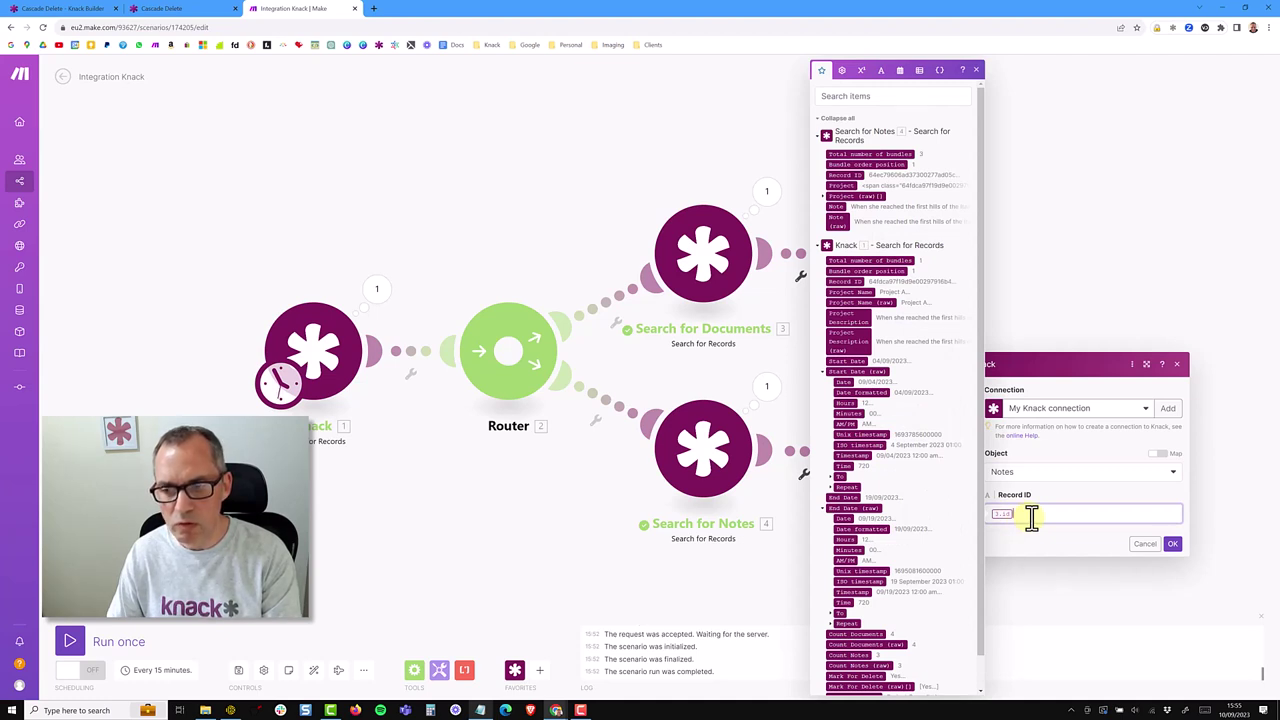
key(BackSpace)
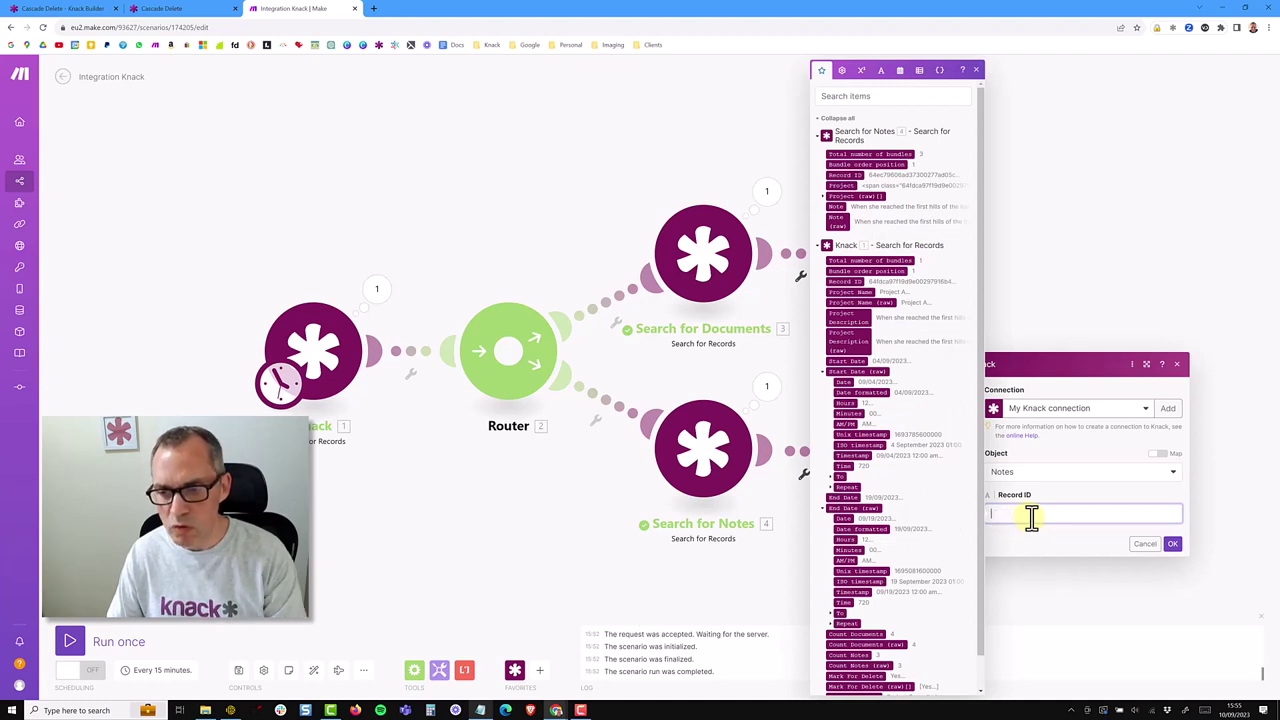
click(850, 176)
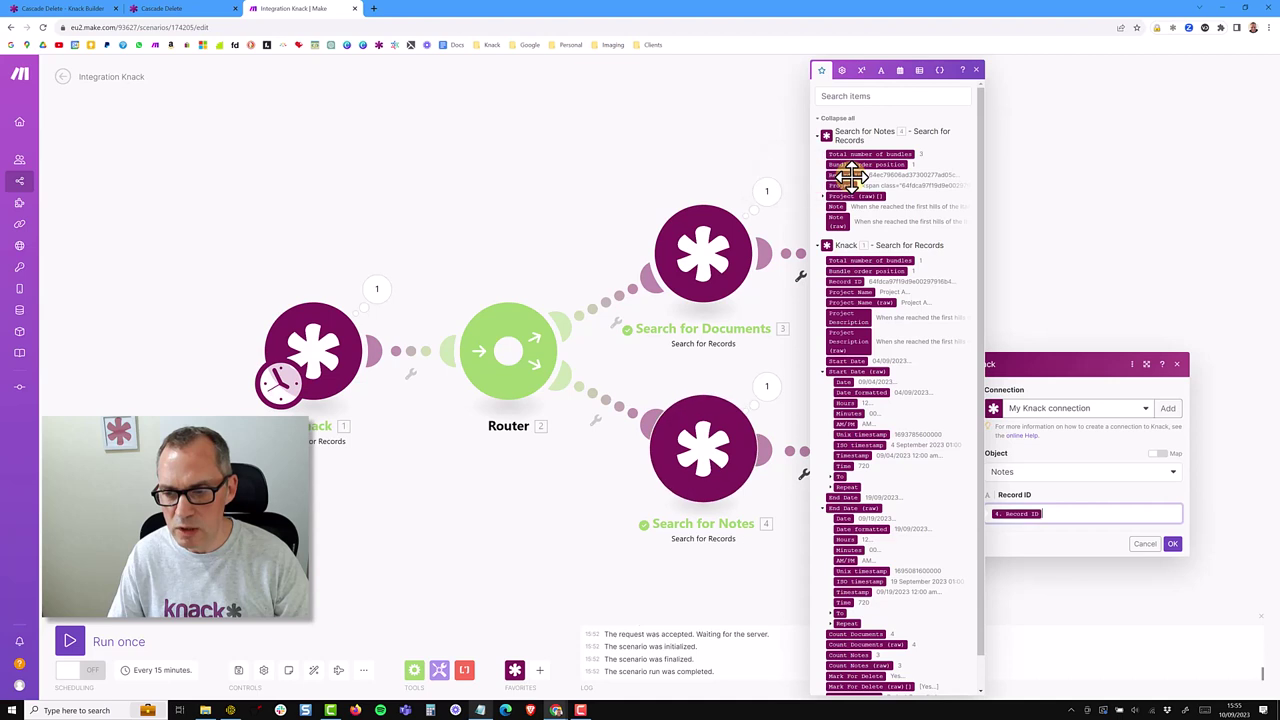
click(1173, 546)
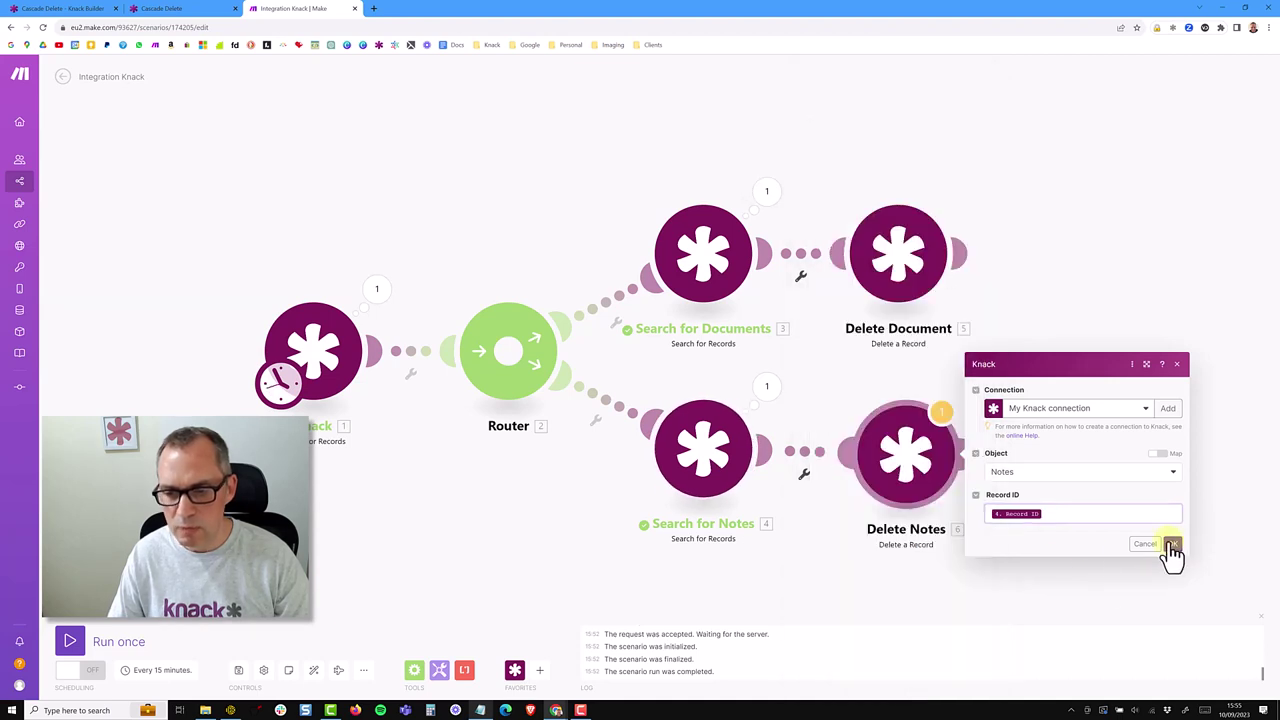
- Auto-align the scenario and add a Knack Delete a Record module on a third router branch
click(314, 673)
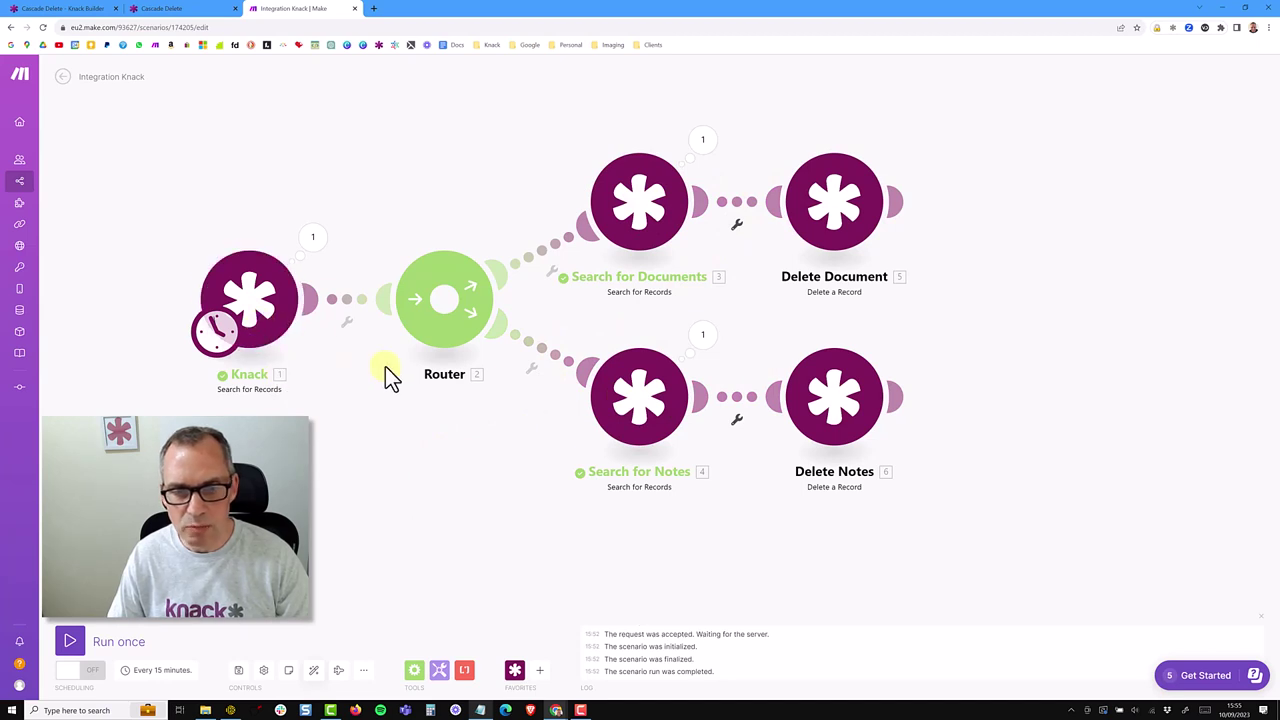
click(440, 310)
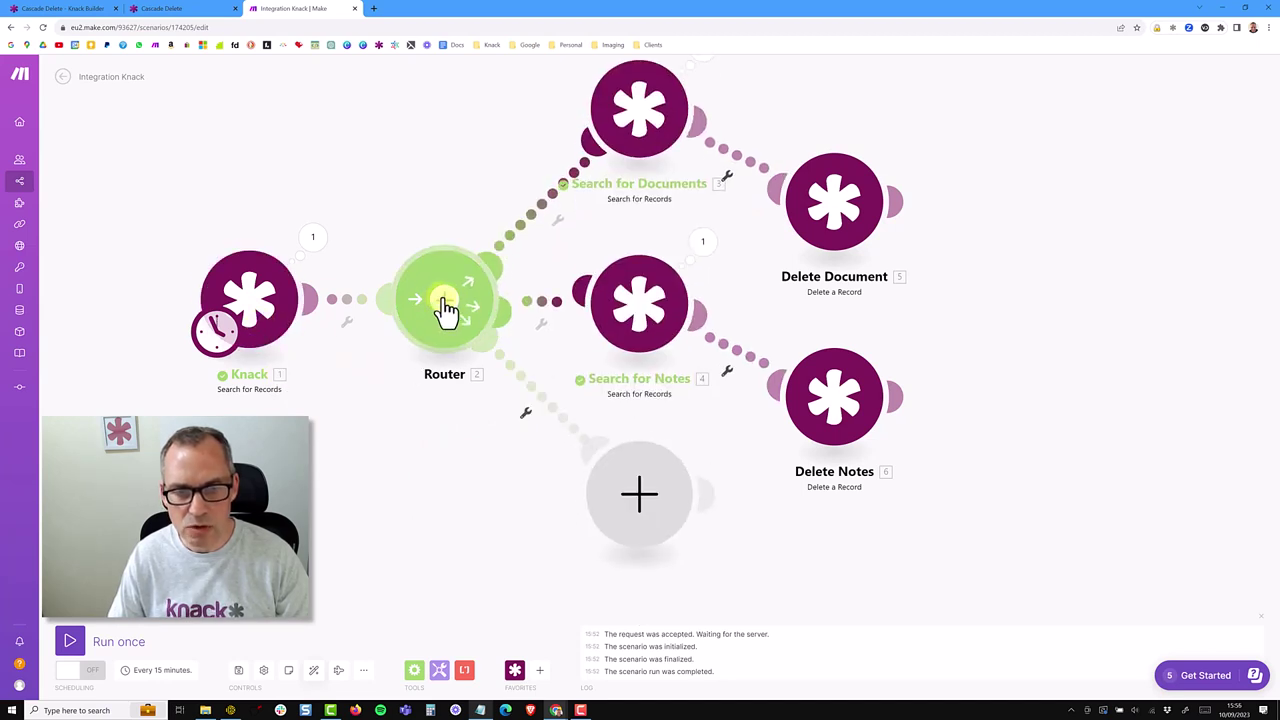
click(634, 490)
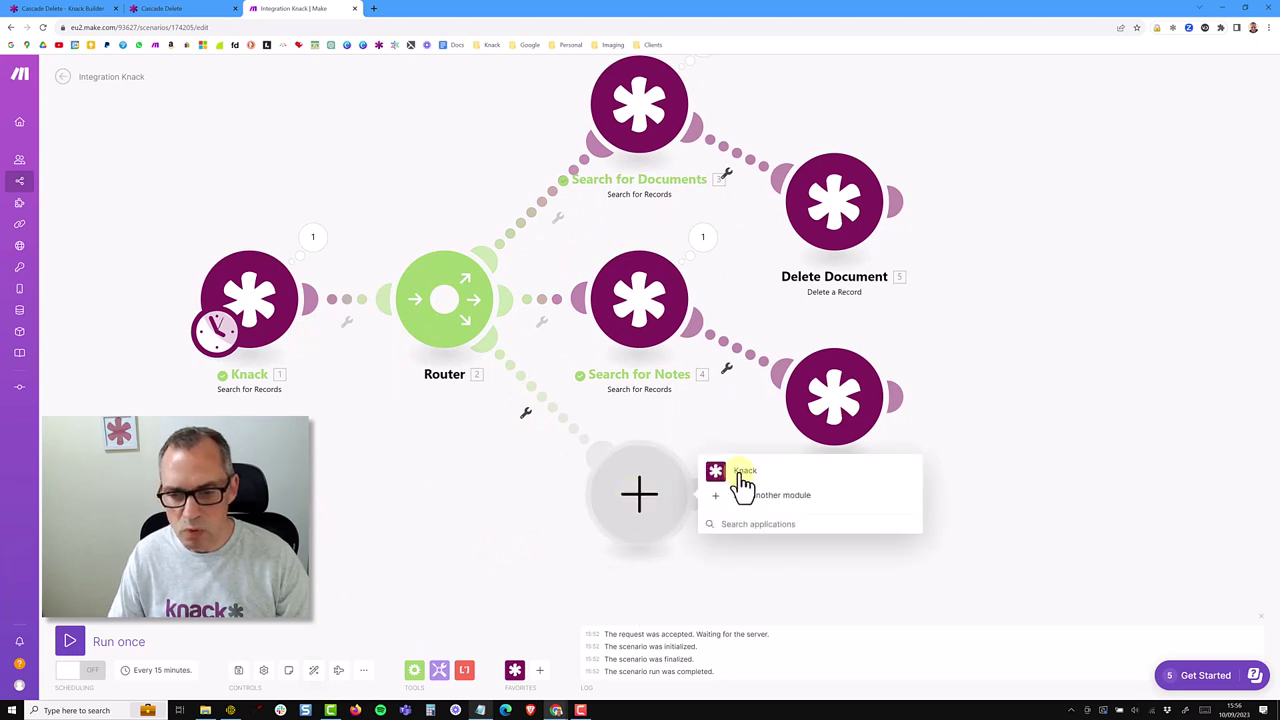
click(736, 472)
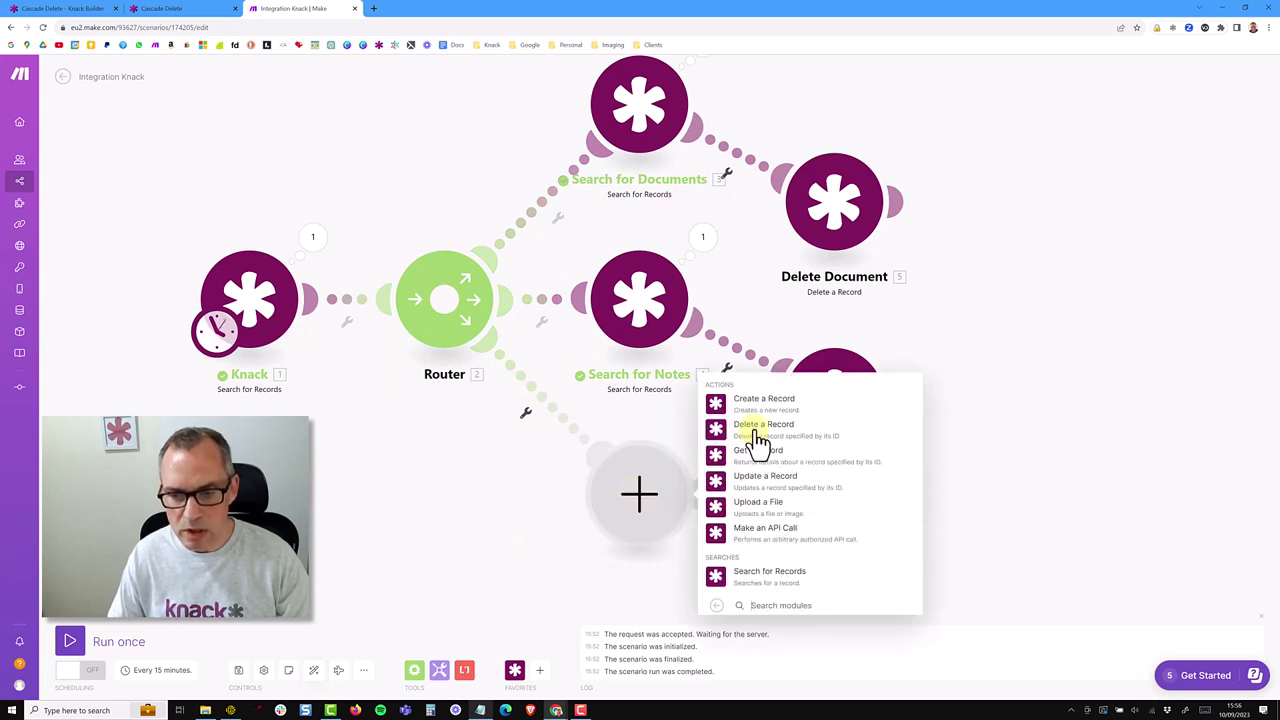
click(758, 432)
- Configure the third branch's delete module to use the Projects object and the Record ID from the first Knack search module
click(655, 500)
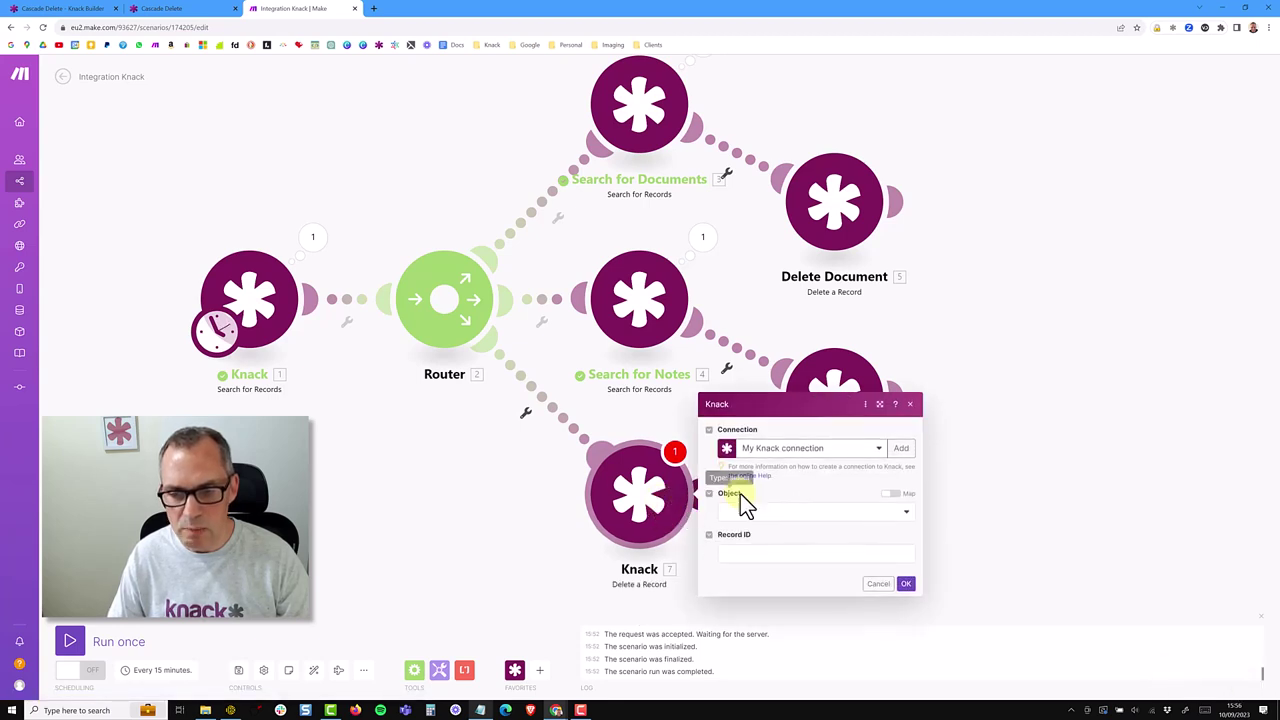
click(748, 512)
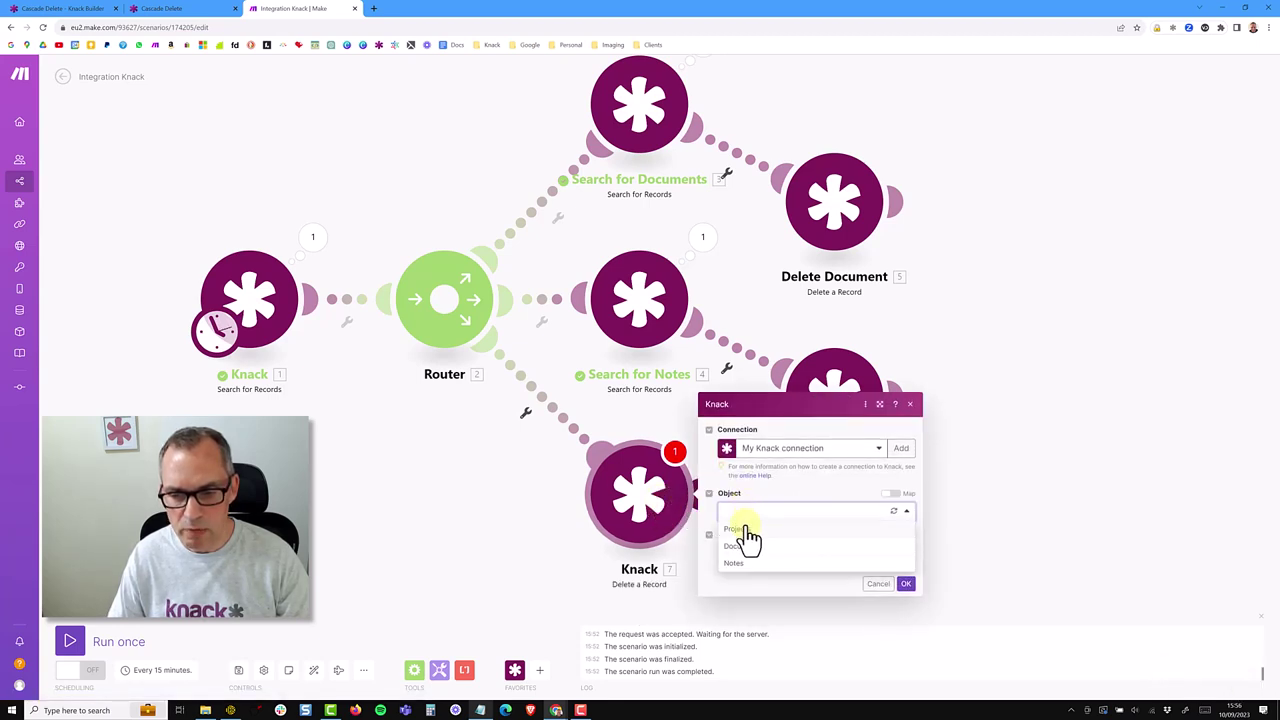
click(740, 529)
click(746, 555)
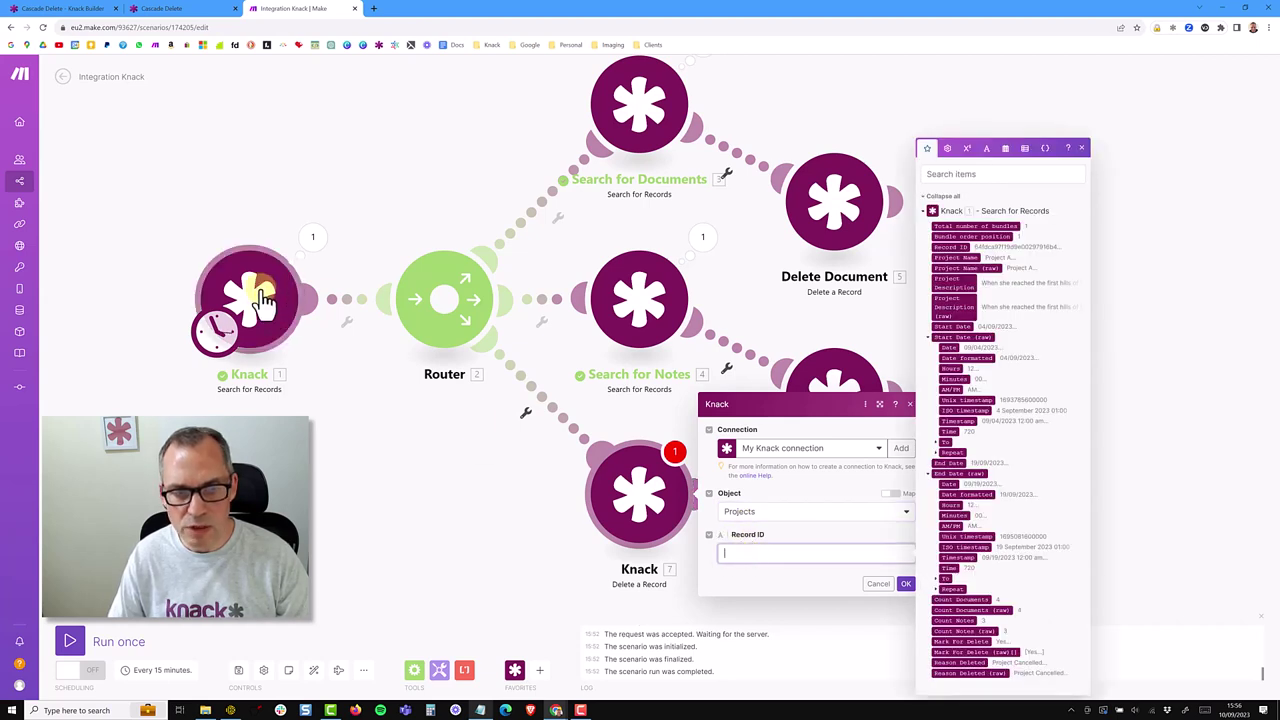
click(952, 247)
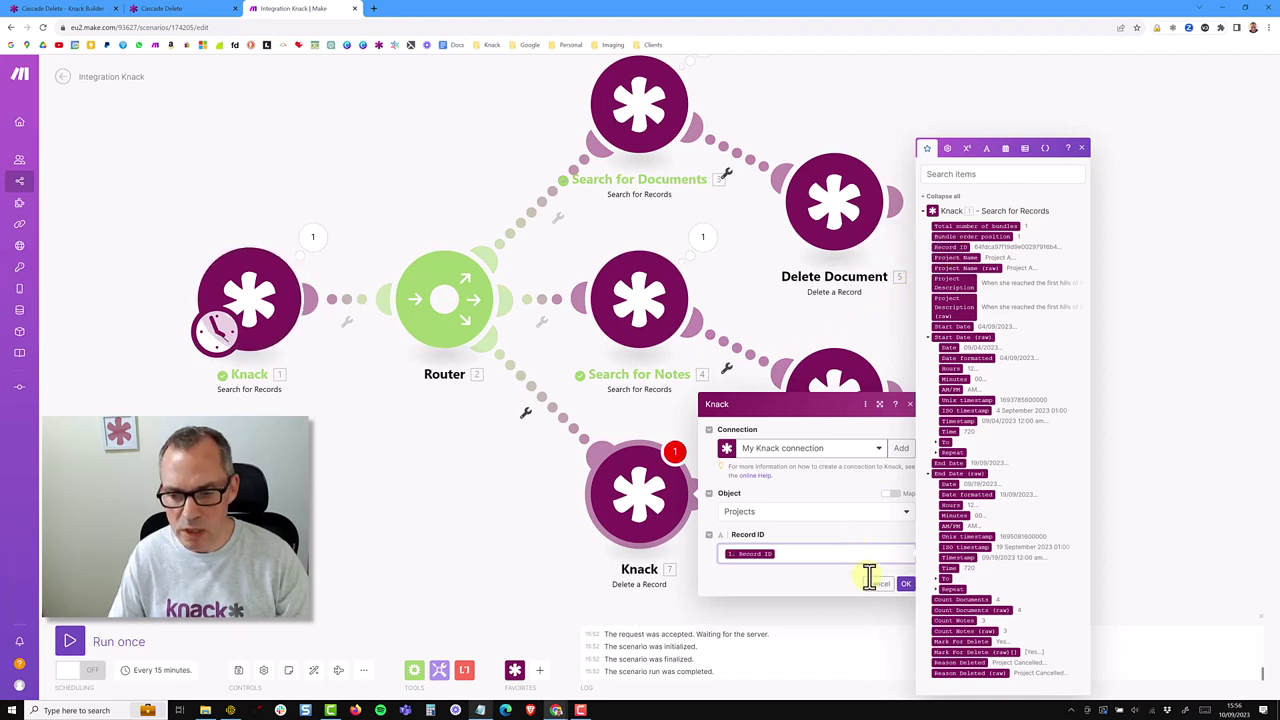
click(905, 584)
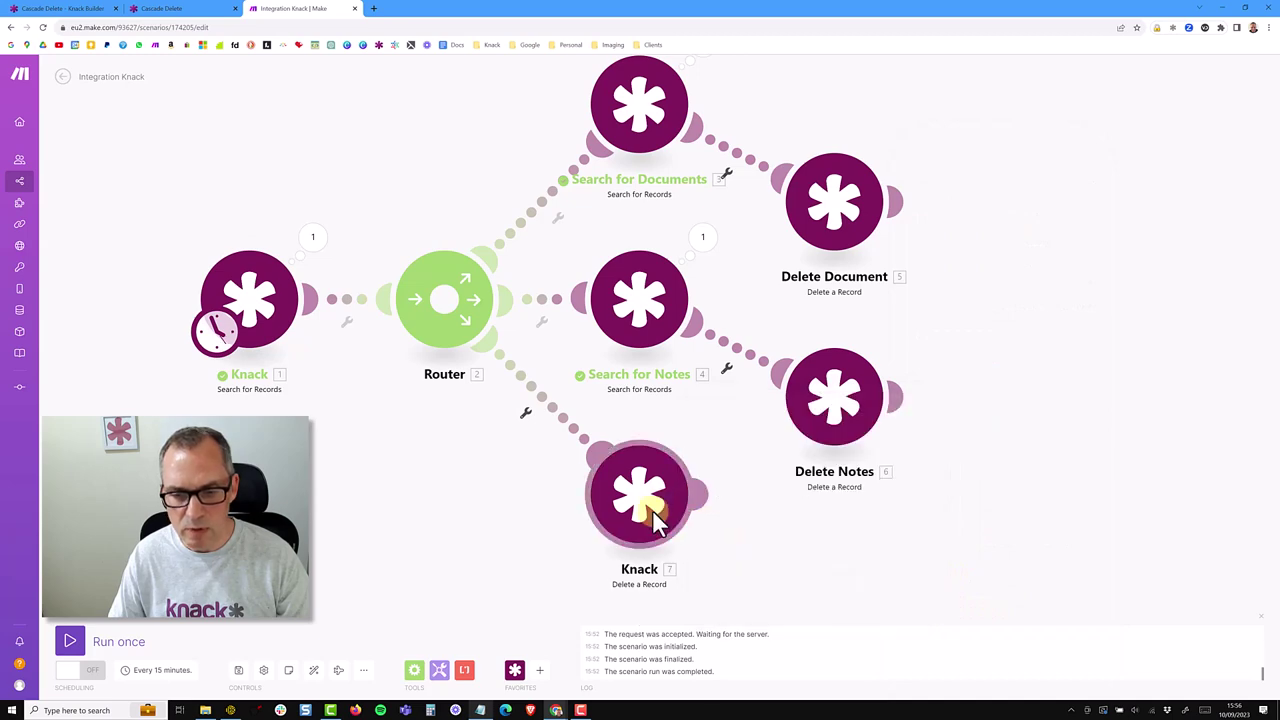
- Rename the third branch's delete module as "Delete Project" and auto-align the scenario
right_click(655, 508)
click(677, 562)
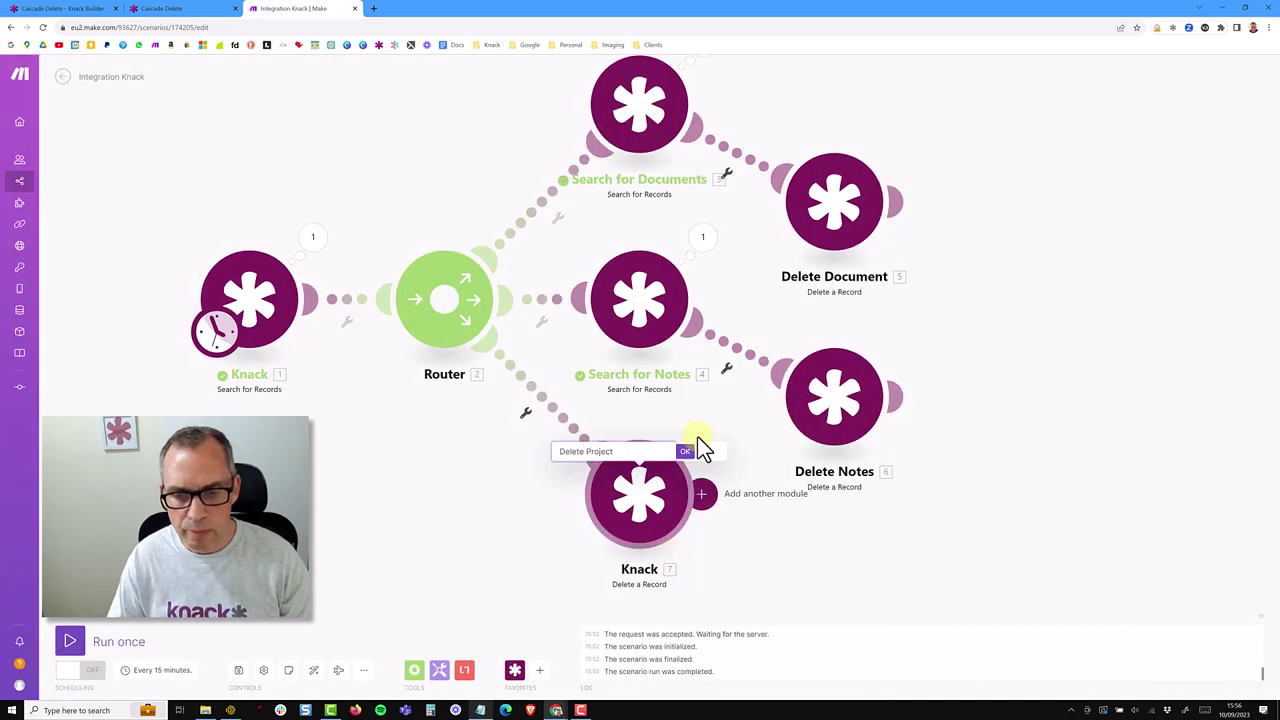
click(686, 453)
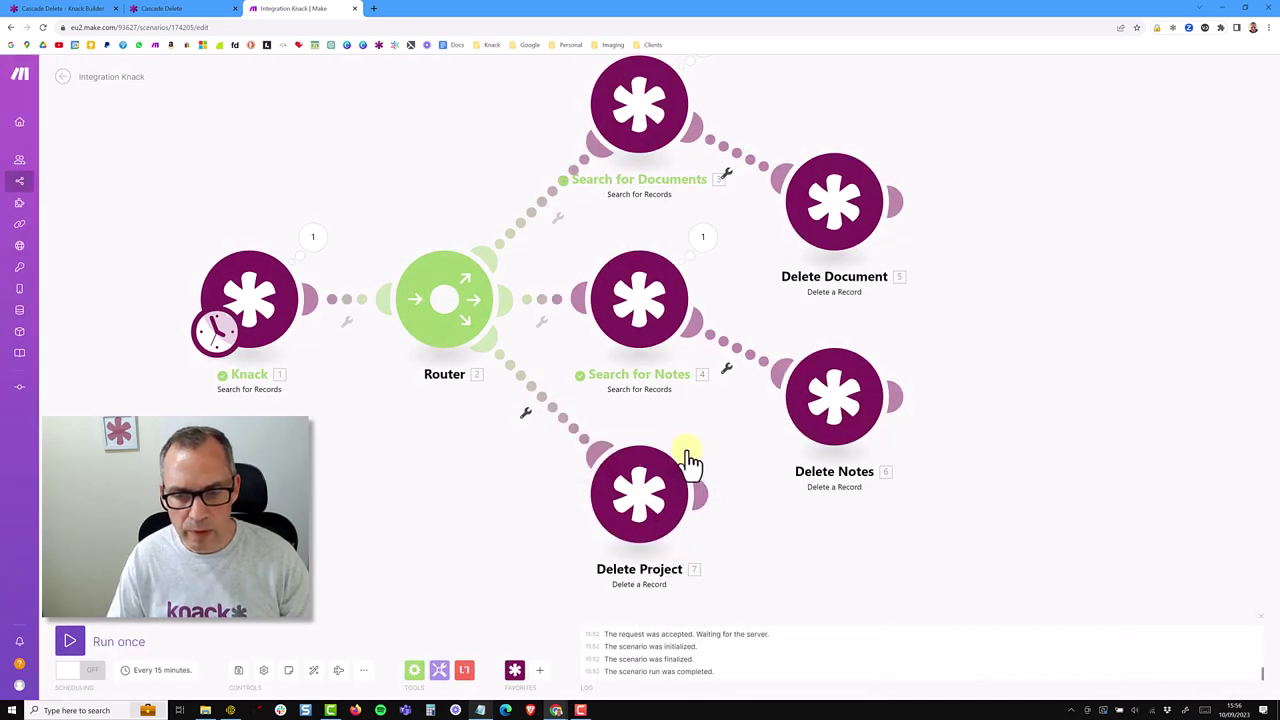
click(313, 670)
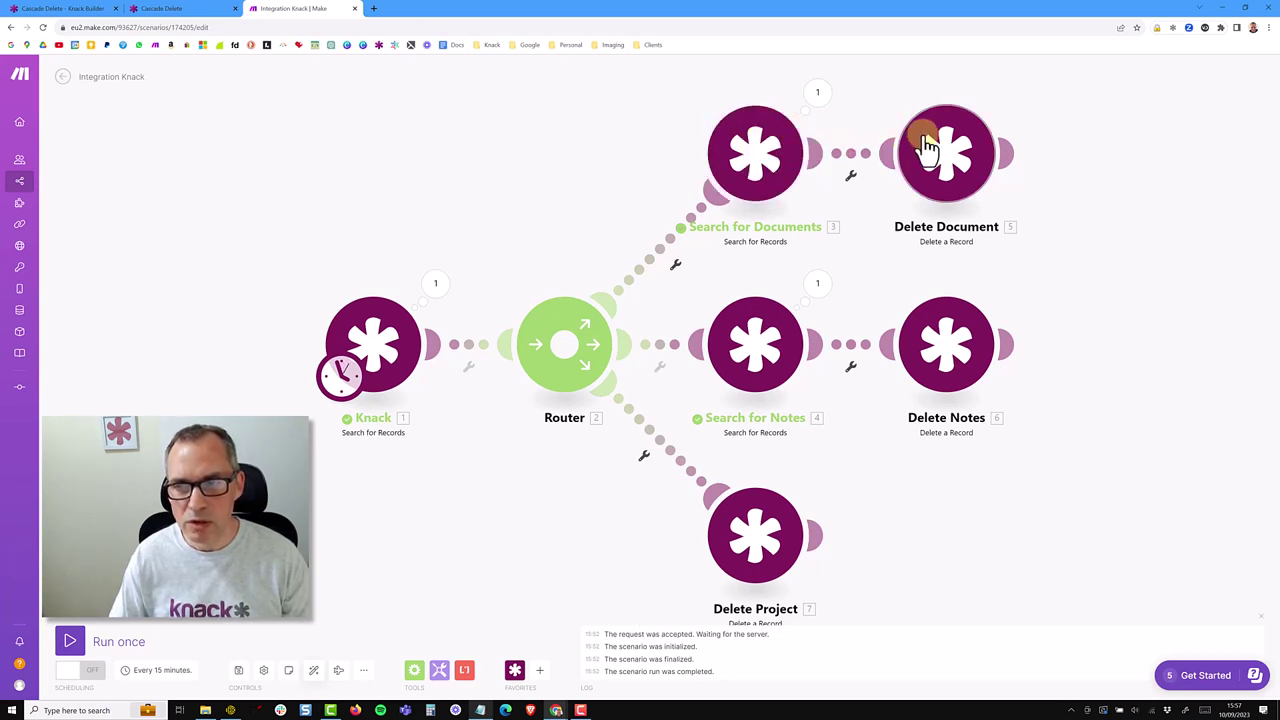
- Add a filter labelled ">0" between Search for Documents and Delete Document, requiring its Total number of bundles to be numerically greater than 0
click(851, 156)
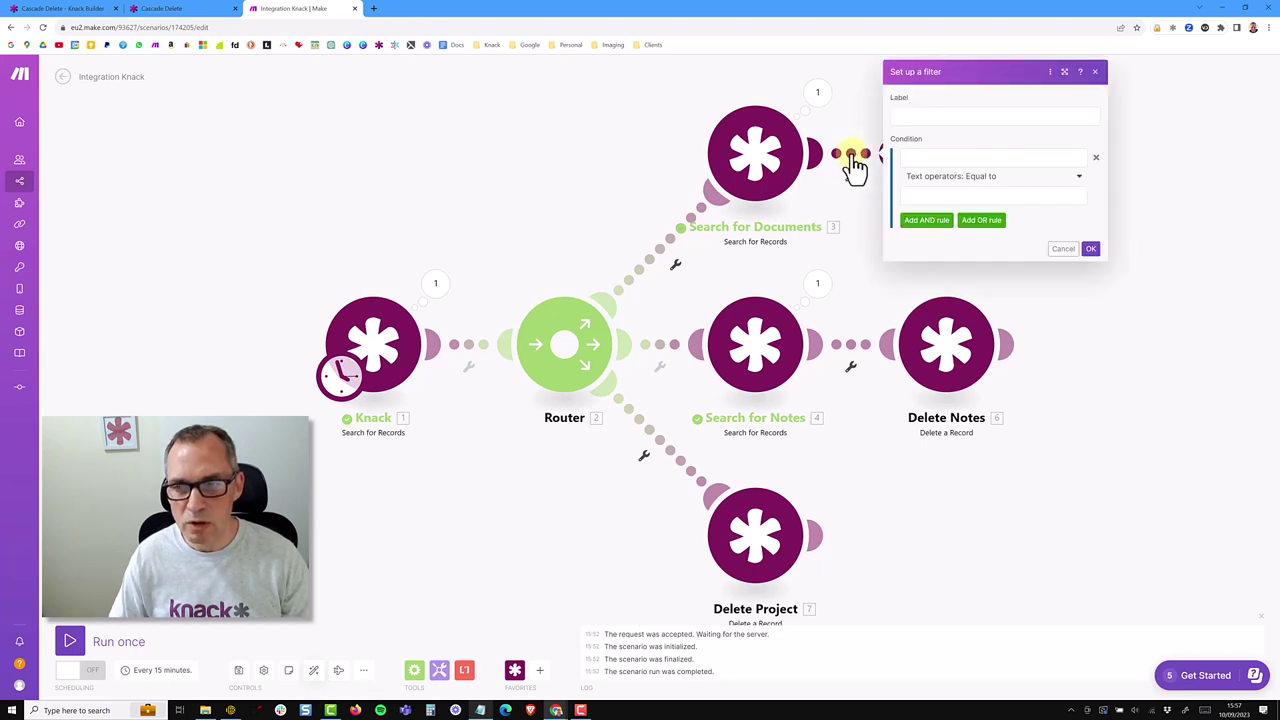
click(915, 118)
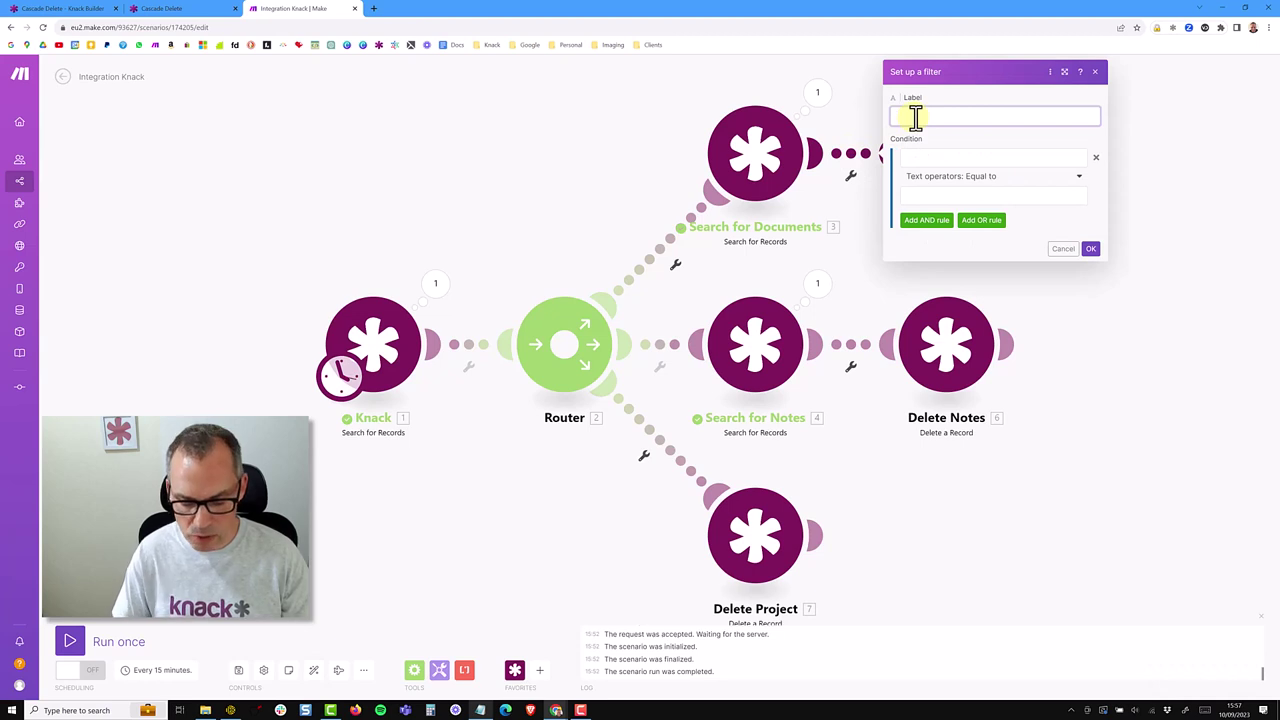
text(>0)
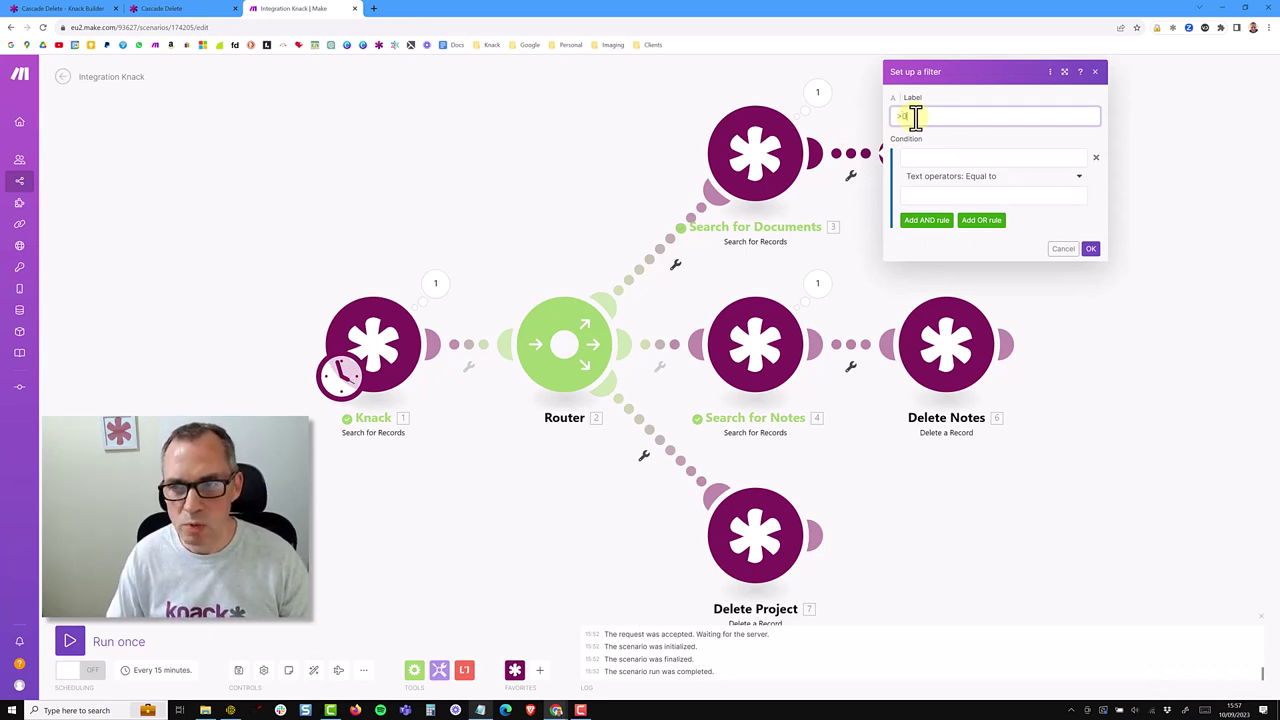
click(955, 158)
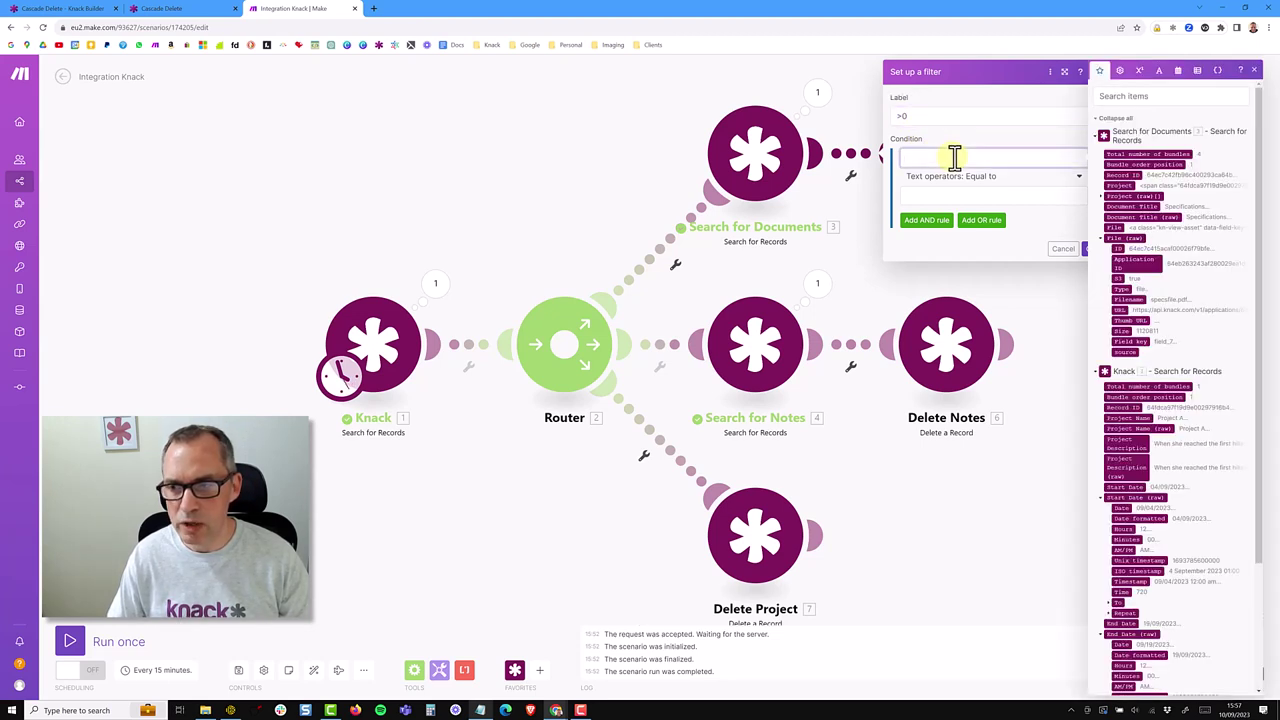
click(1128, 152)
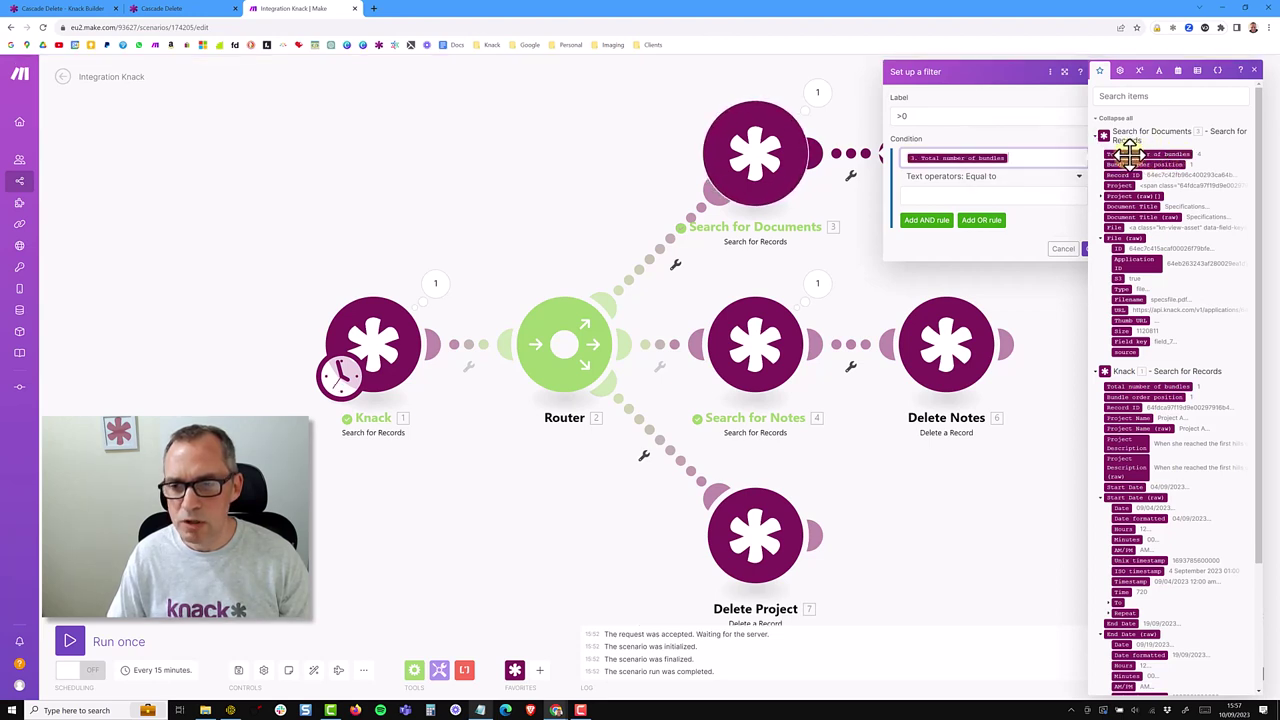
click(1000, 188)
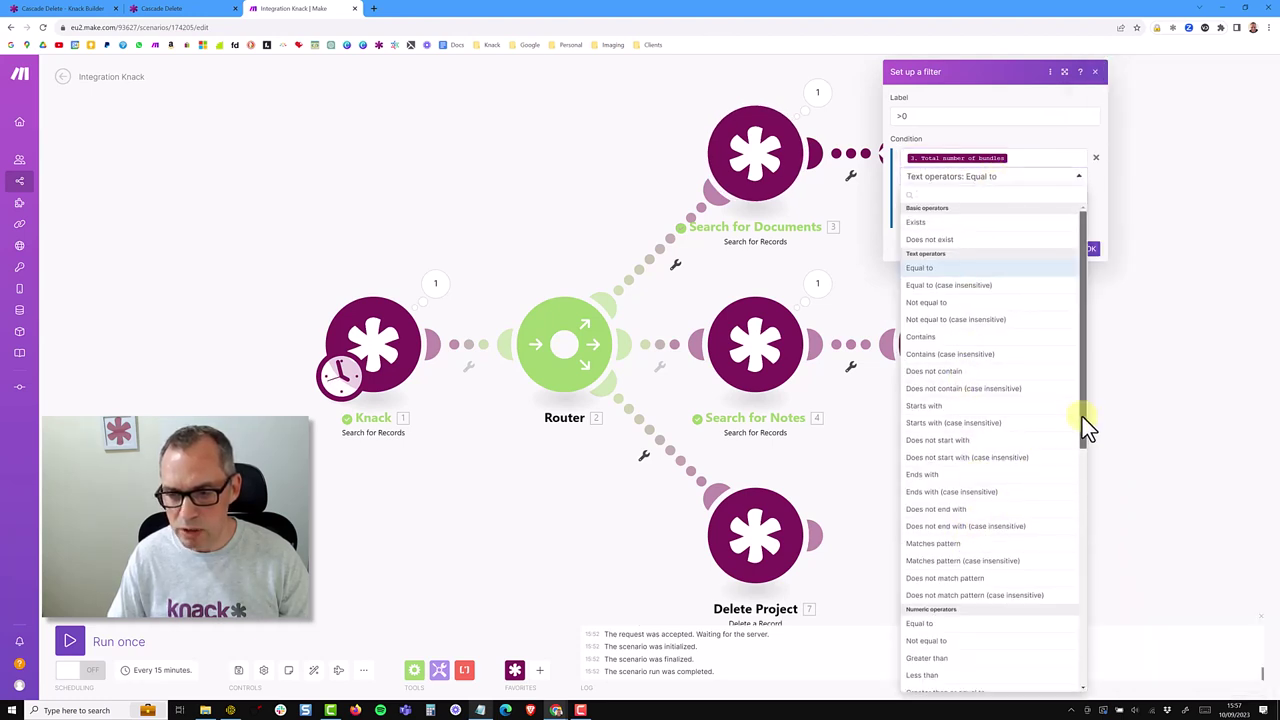
drag(1082, 417, 1078, 490)
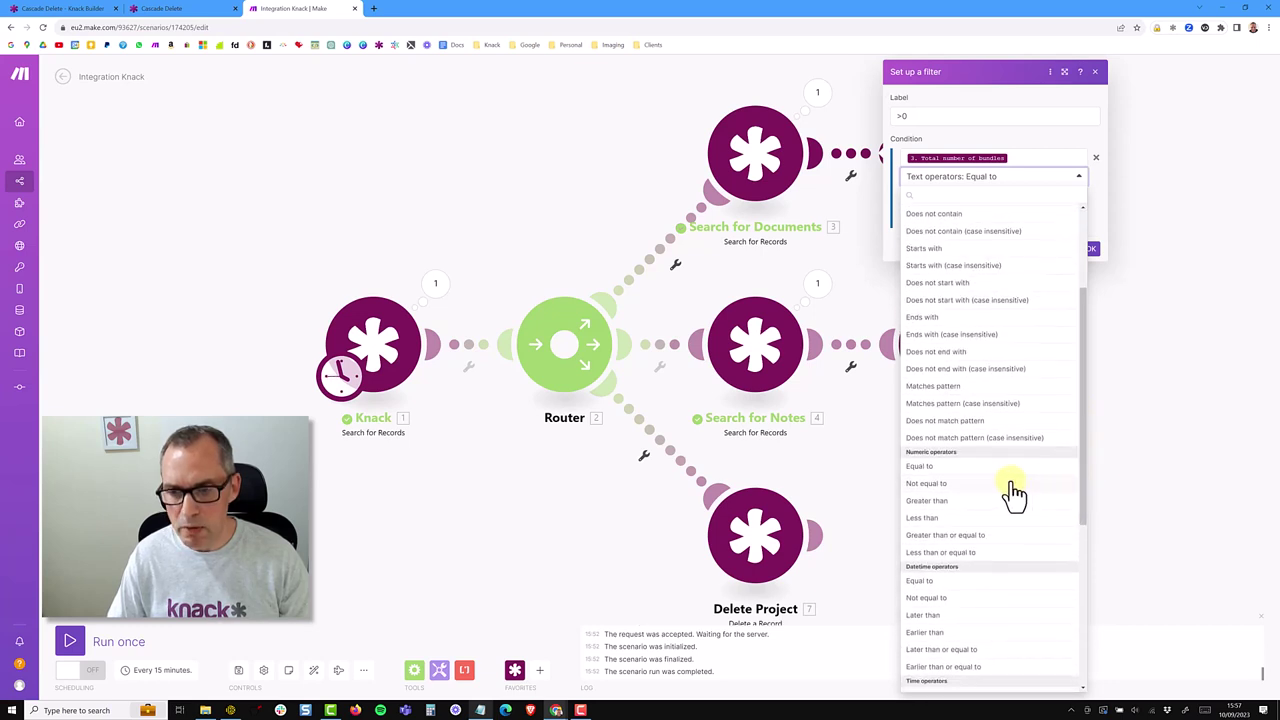
click(937, 502)
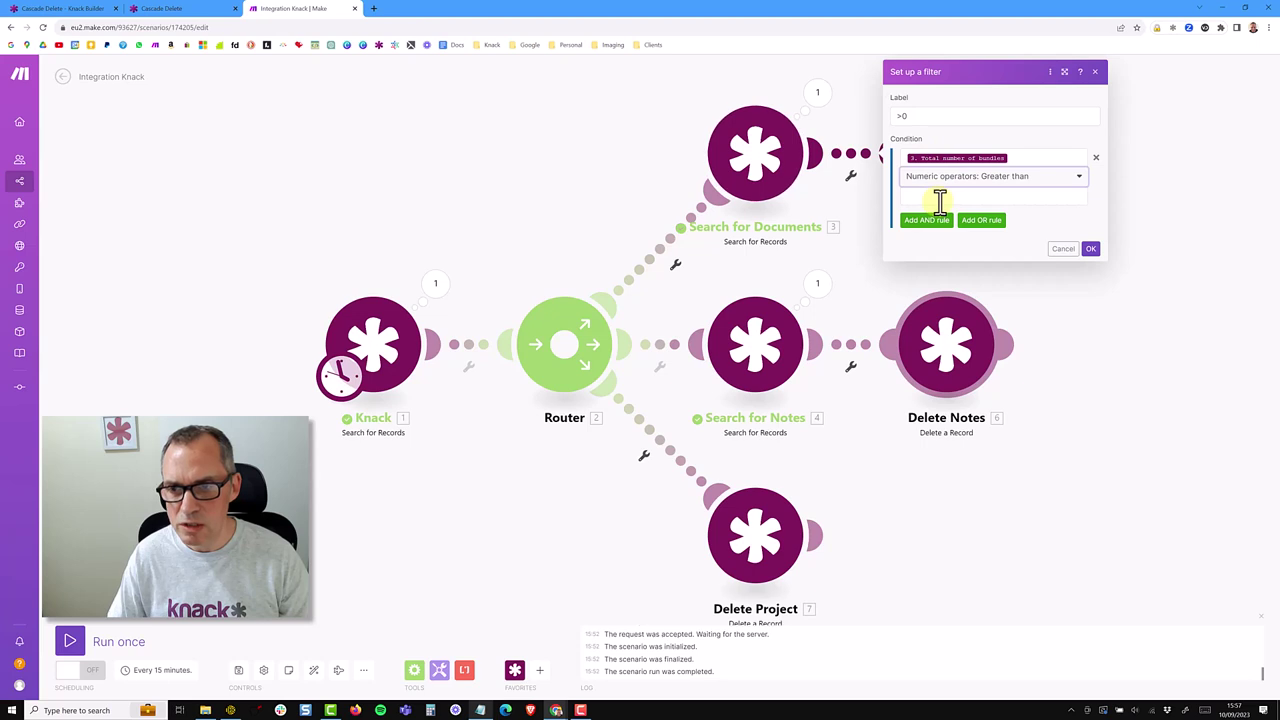
click(940, 198)
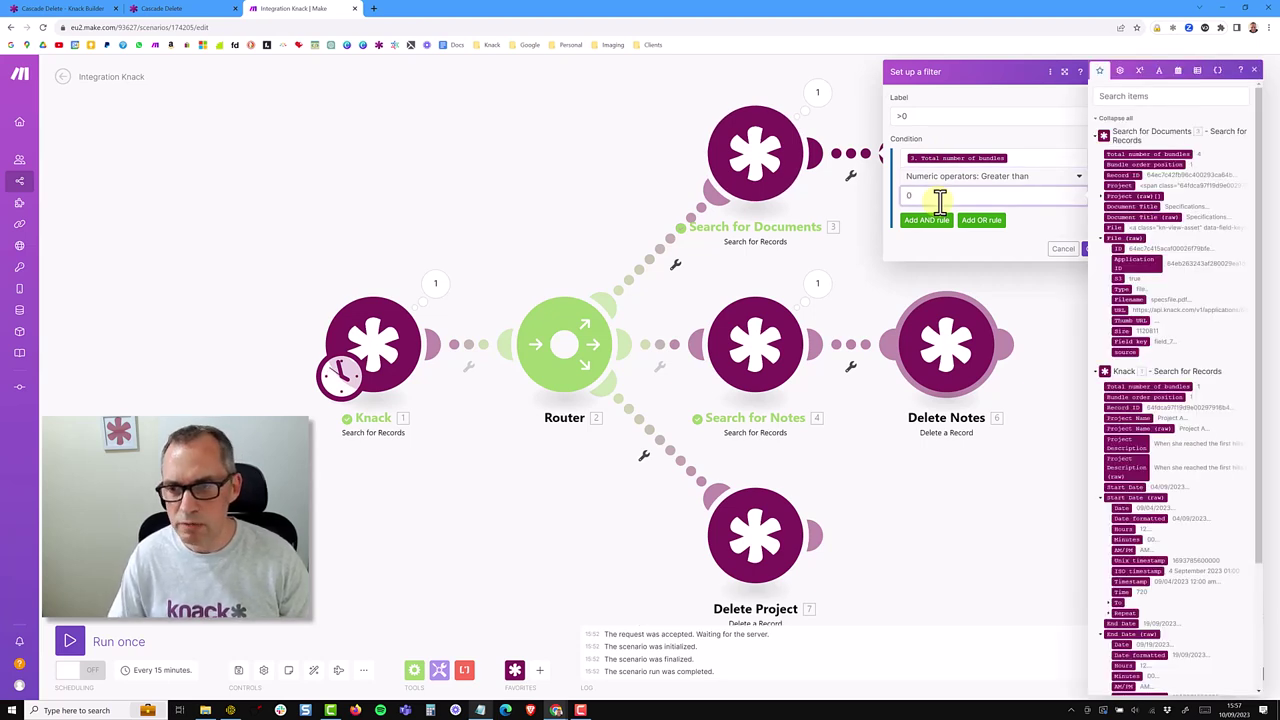
click(1069, 230)
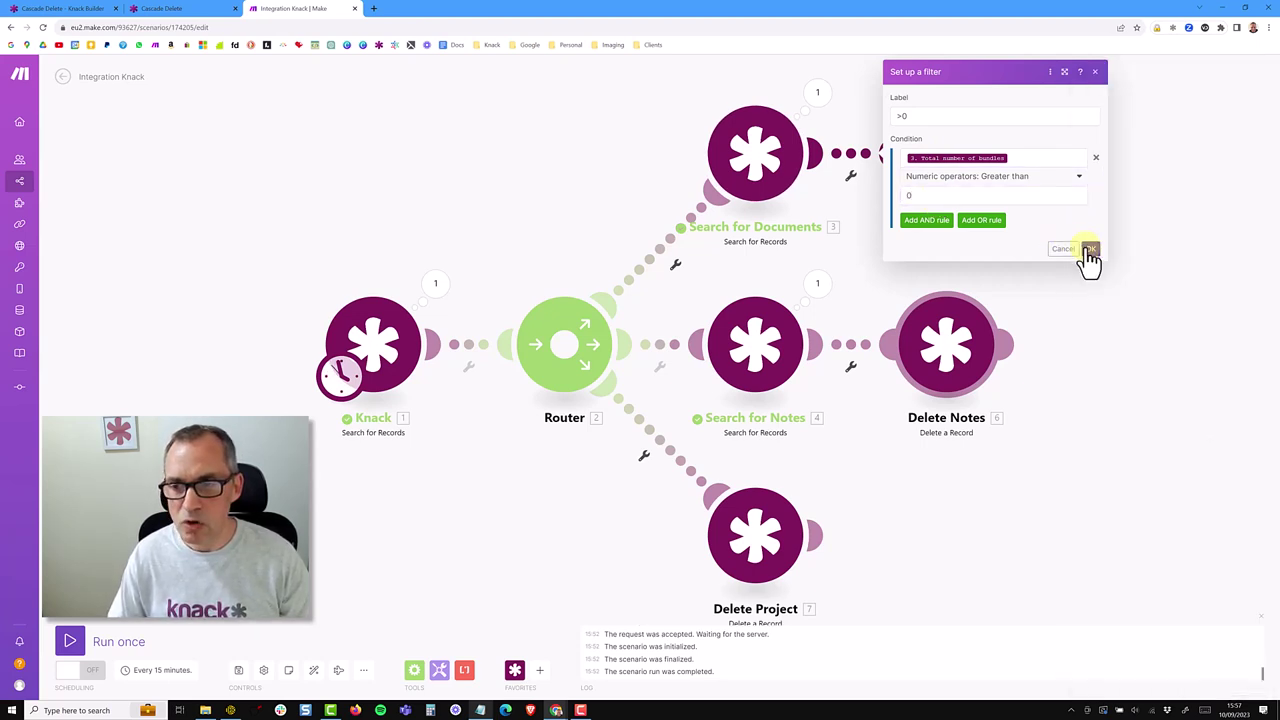
click(1089, 250)
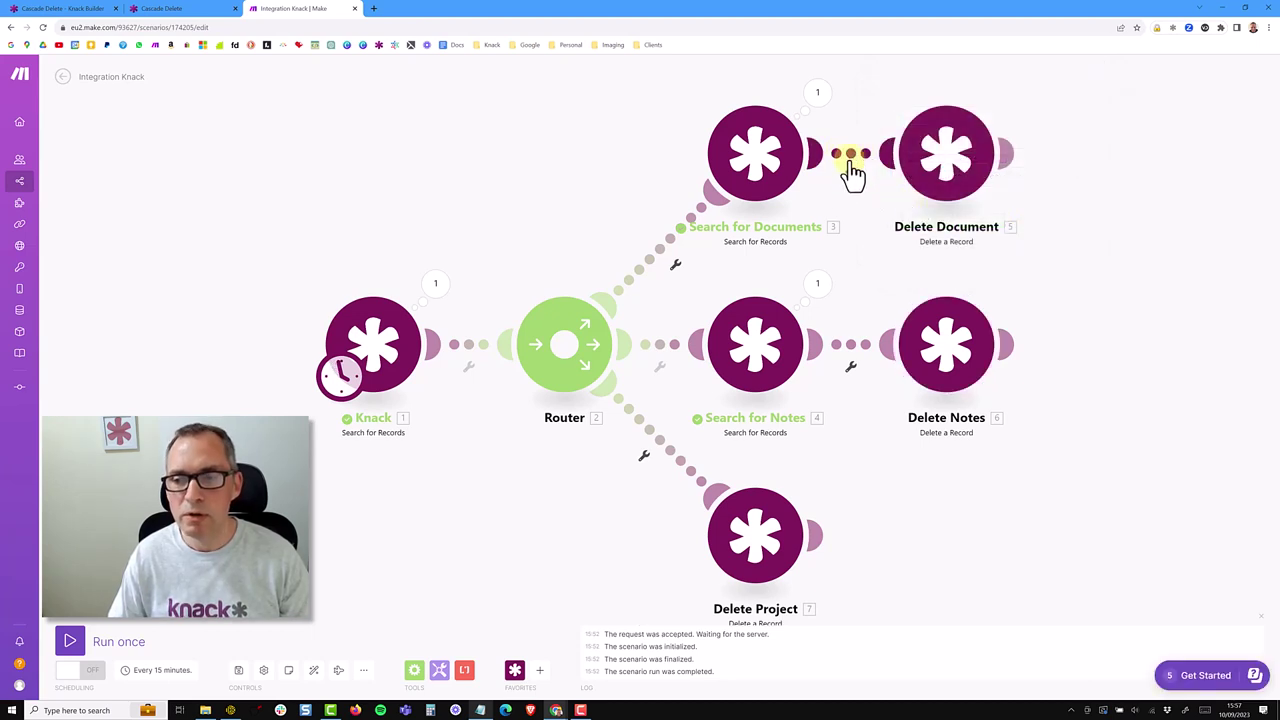
- Add a filter labelled ">0" between Search for Notes and Delete Notes, requiring its Total number of bundles to be numerically greater than 0
click(853, 352)
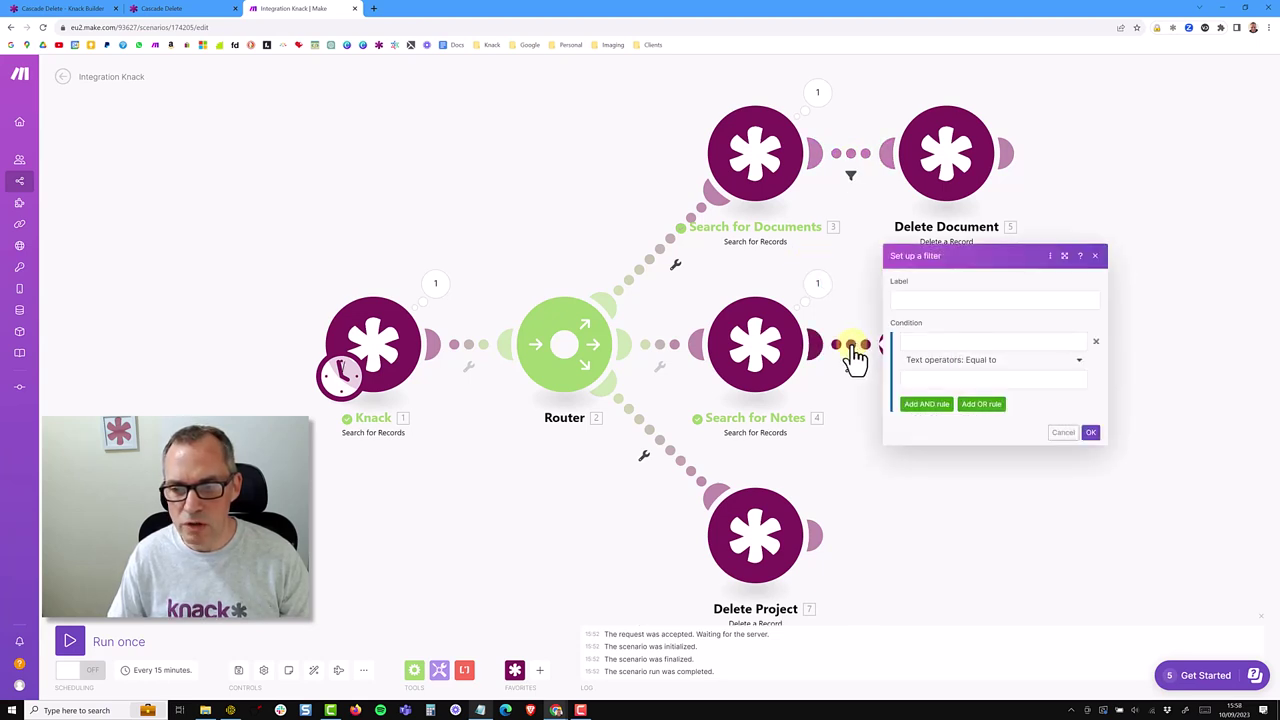
click(905, 299)
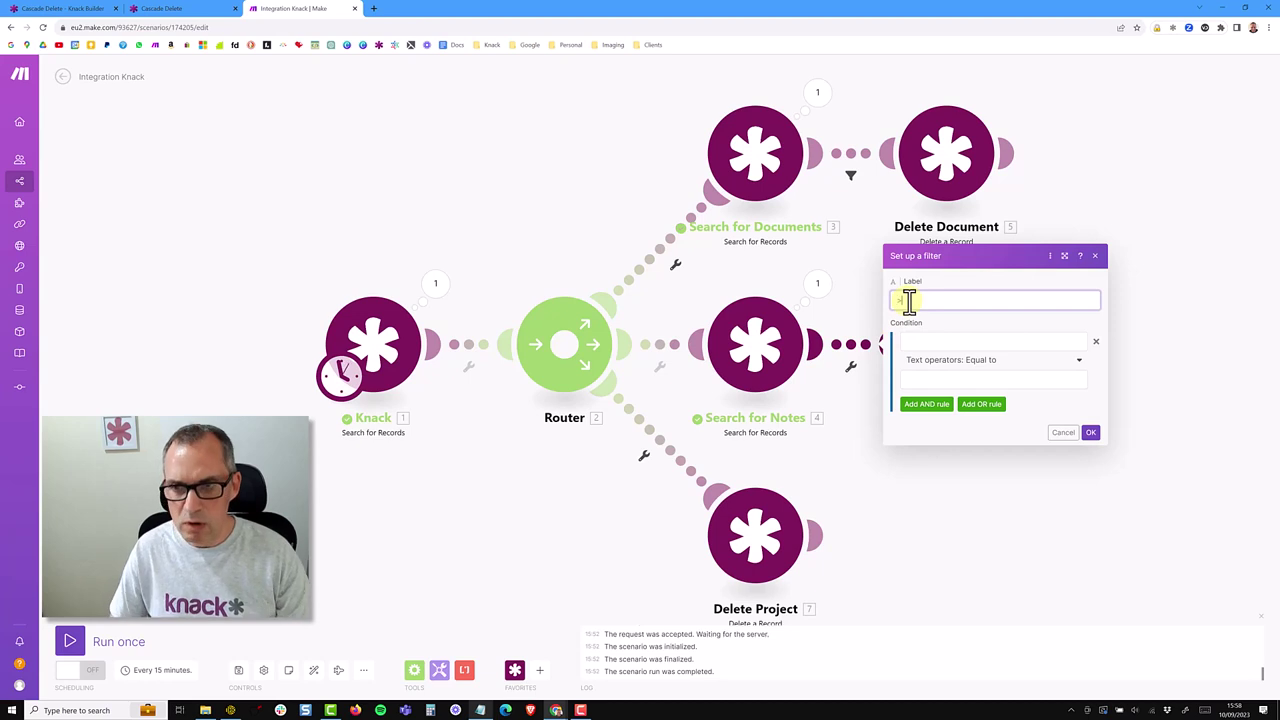
text(>0)
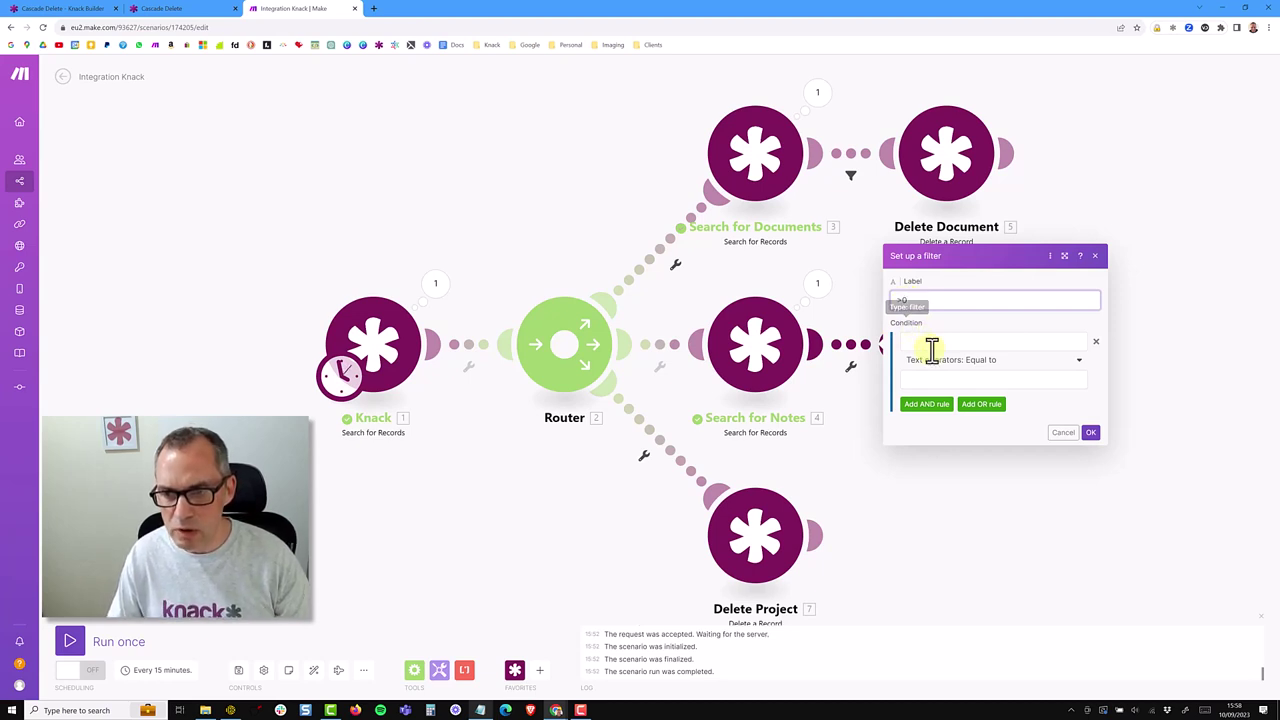
click(943, 342)
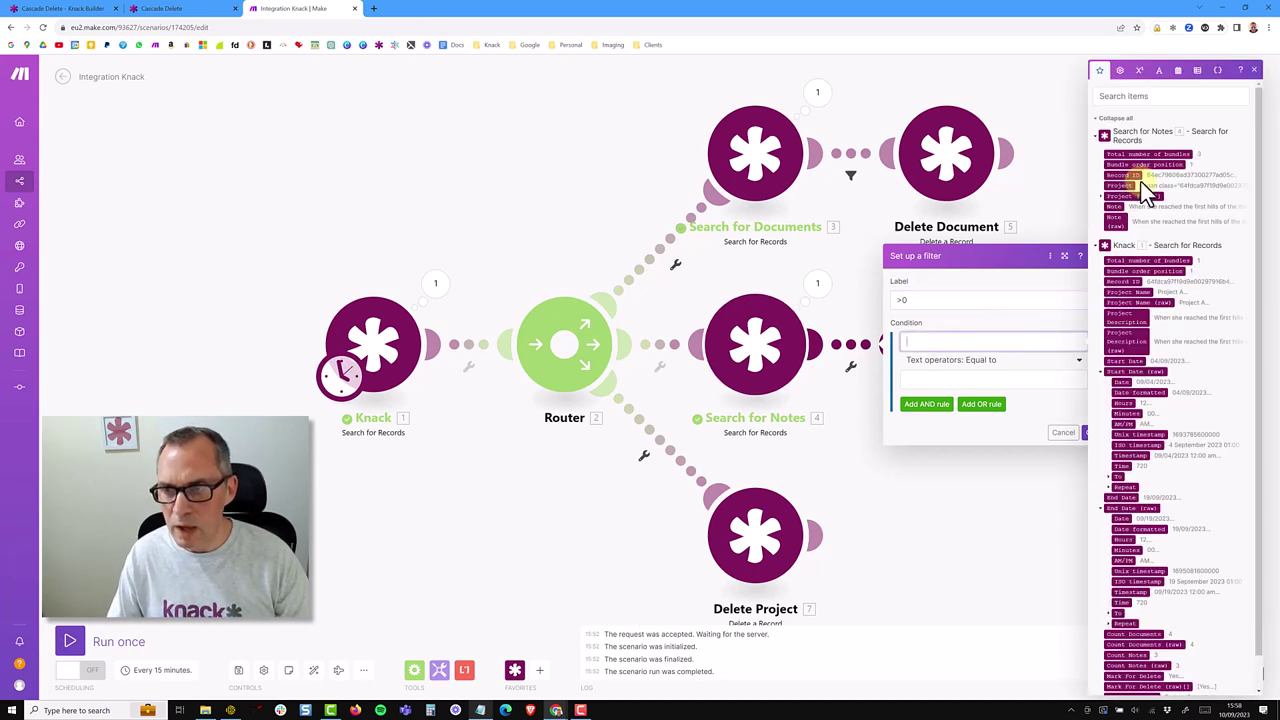
drag(1163, 148, 965, 343)
click(1000, 360)
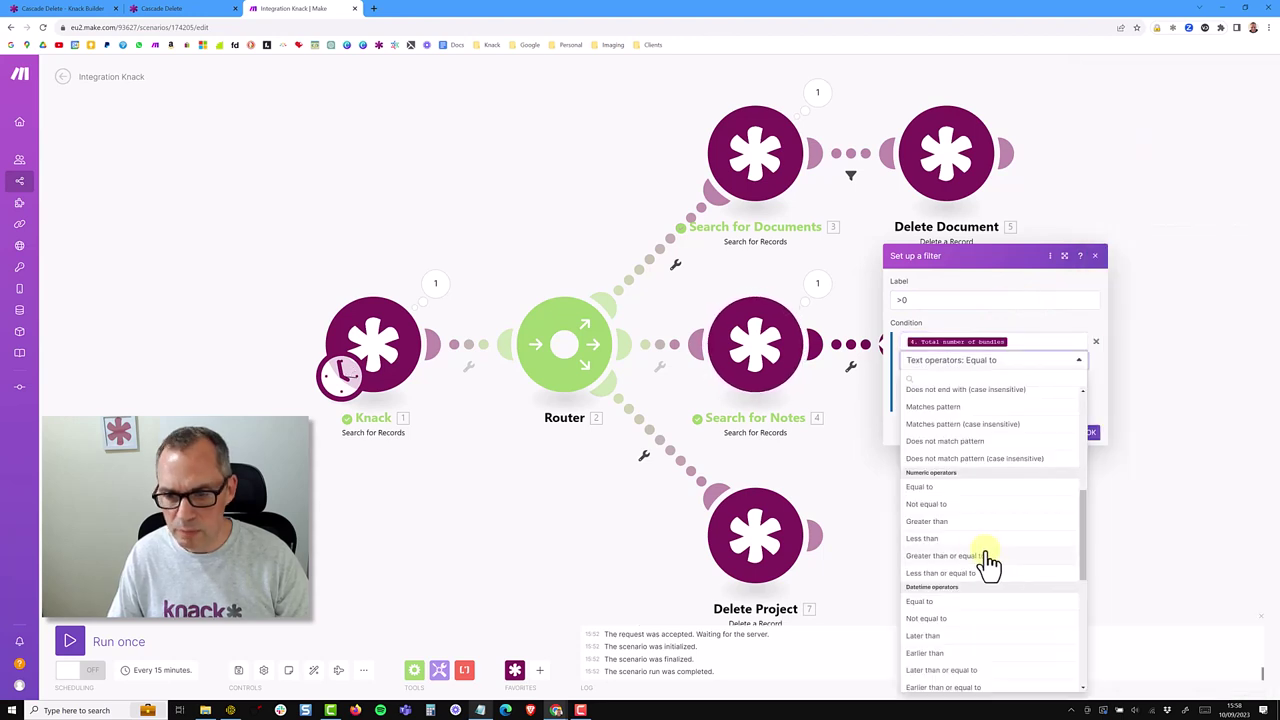
click(941, 522)
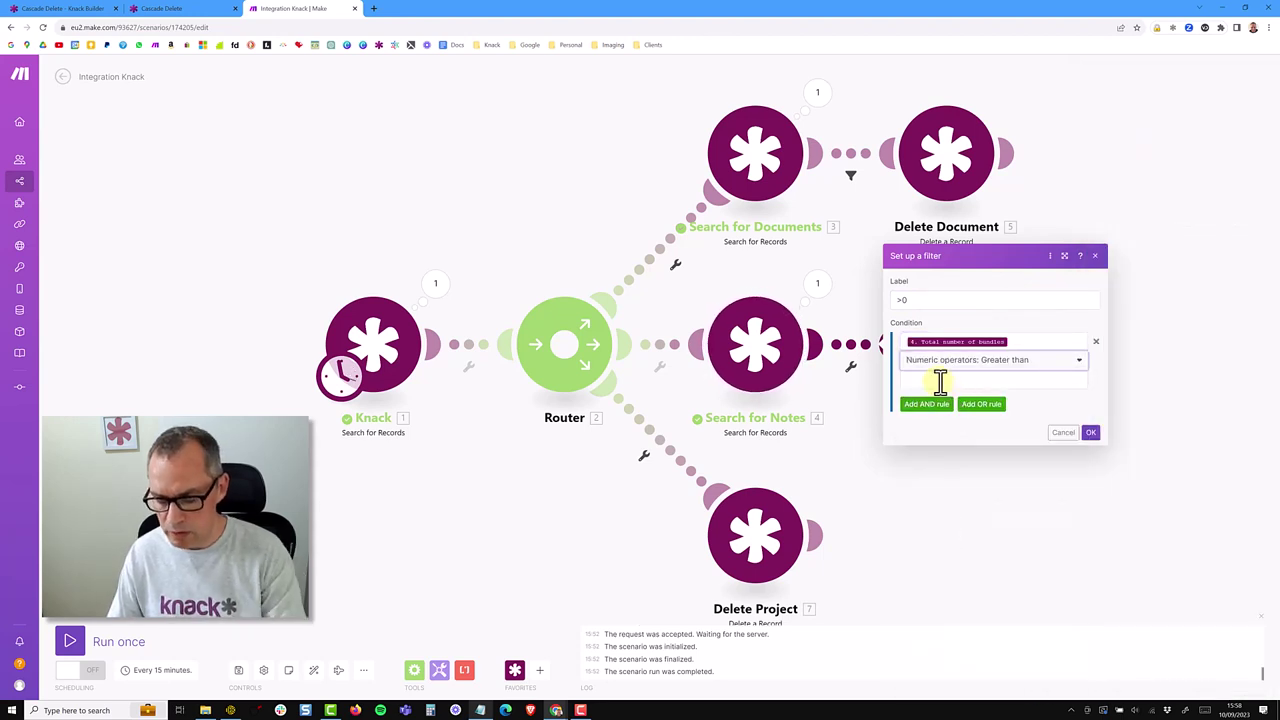
click(940, 380)
text(0)
click(1039, 407)
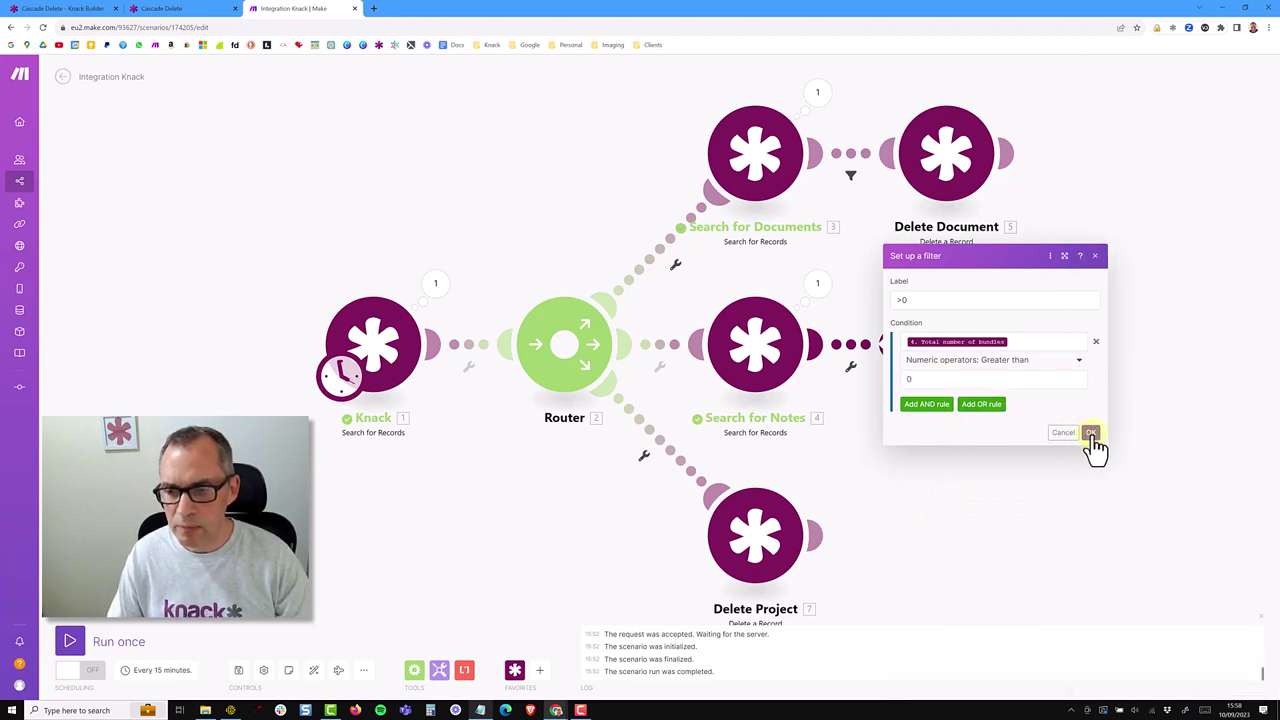
click(1089, 434)
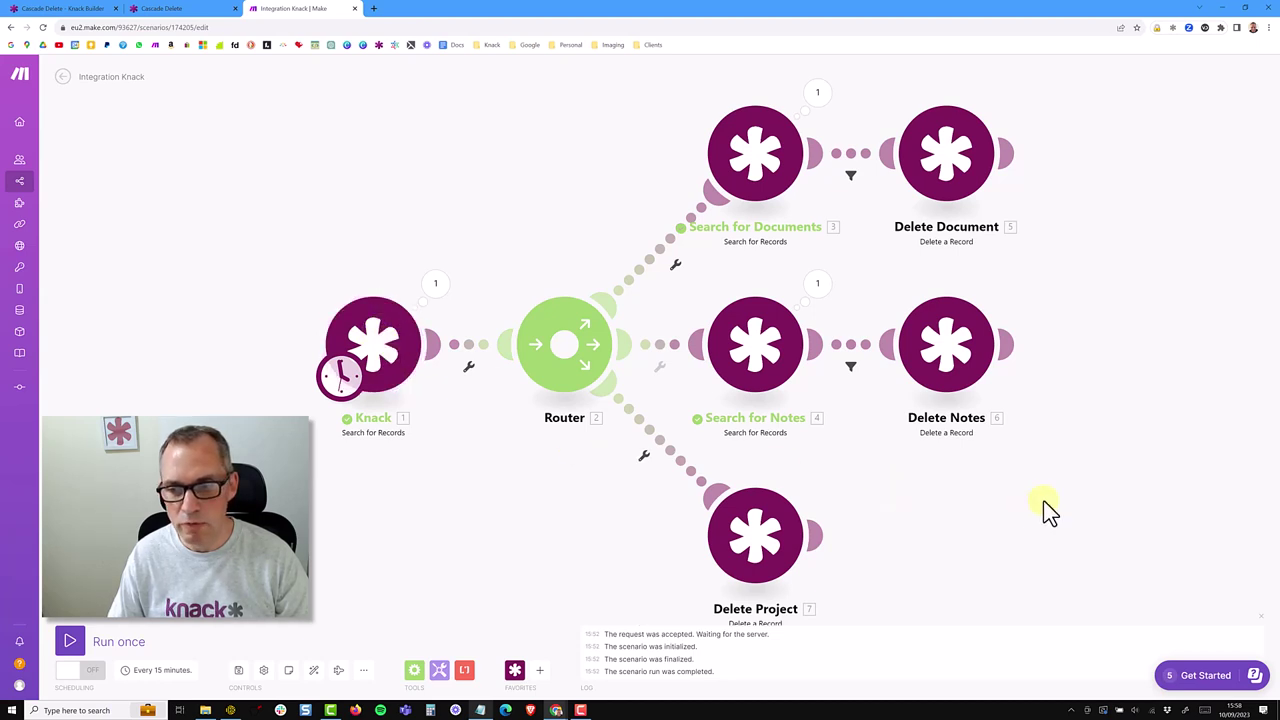
- Auto-align the scenario, then add a Break directive and attach it to Delete Notes as its error handler
scroll(943, 463, right, 3)
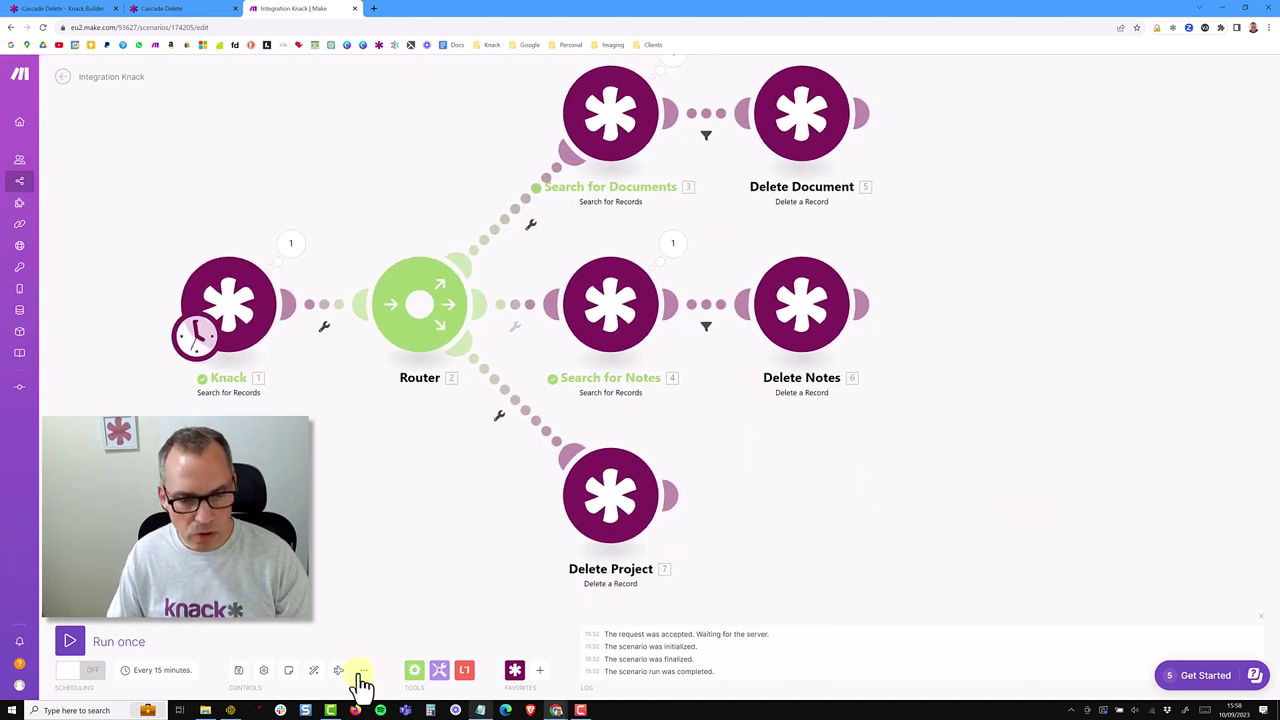
click(313, 670)
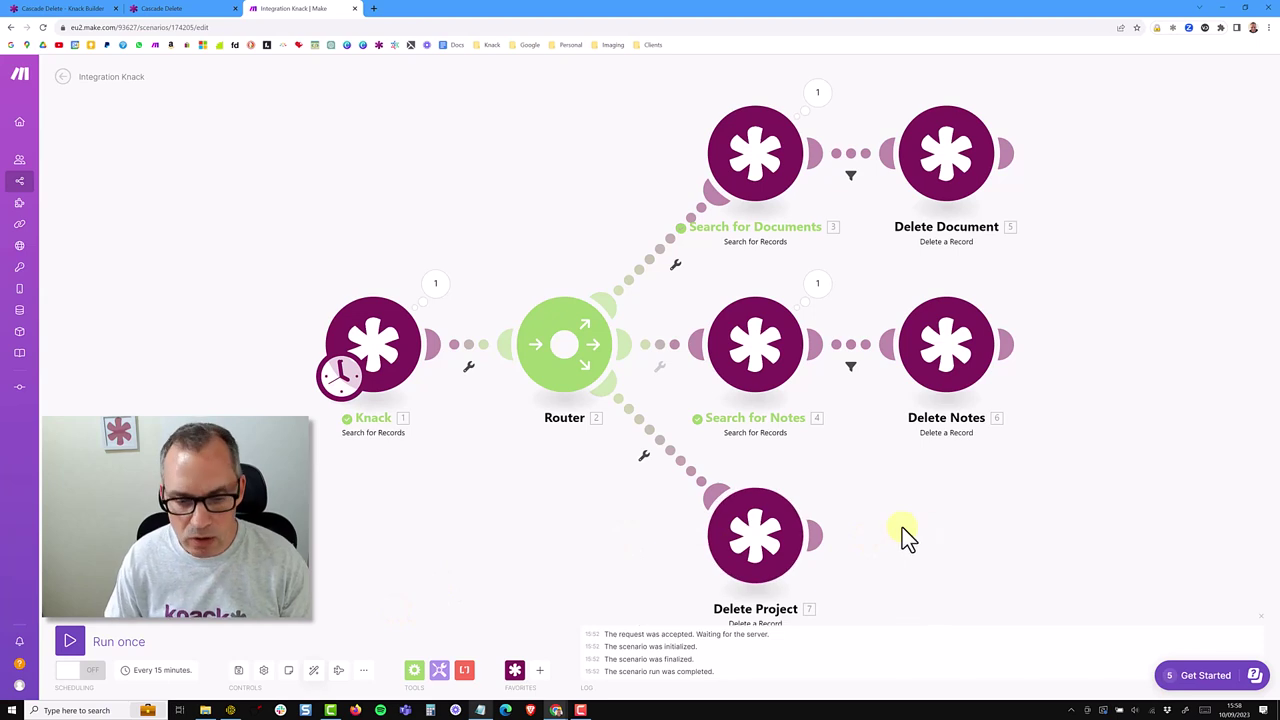
click(410, 672)
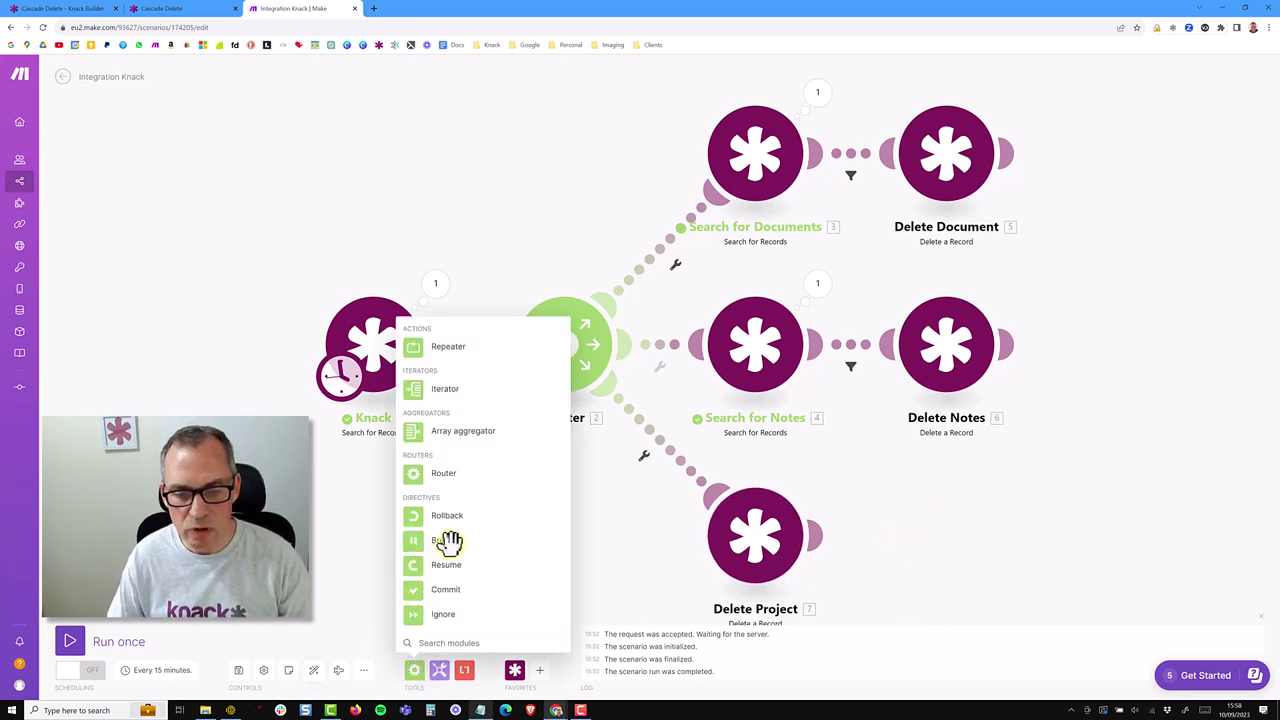
click(447, 541)
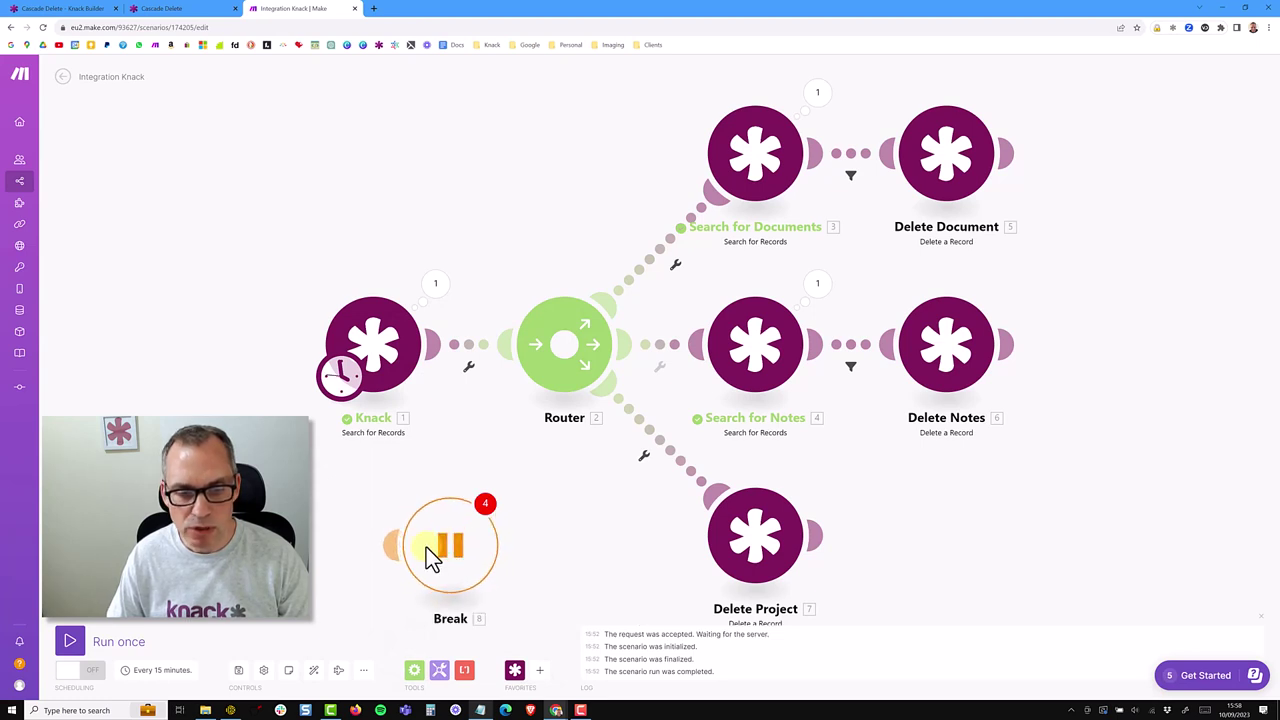
drag(623, 558, 1010, 511)
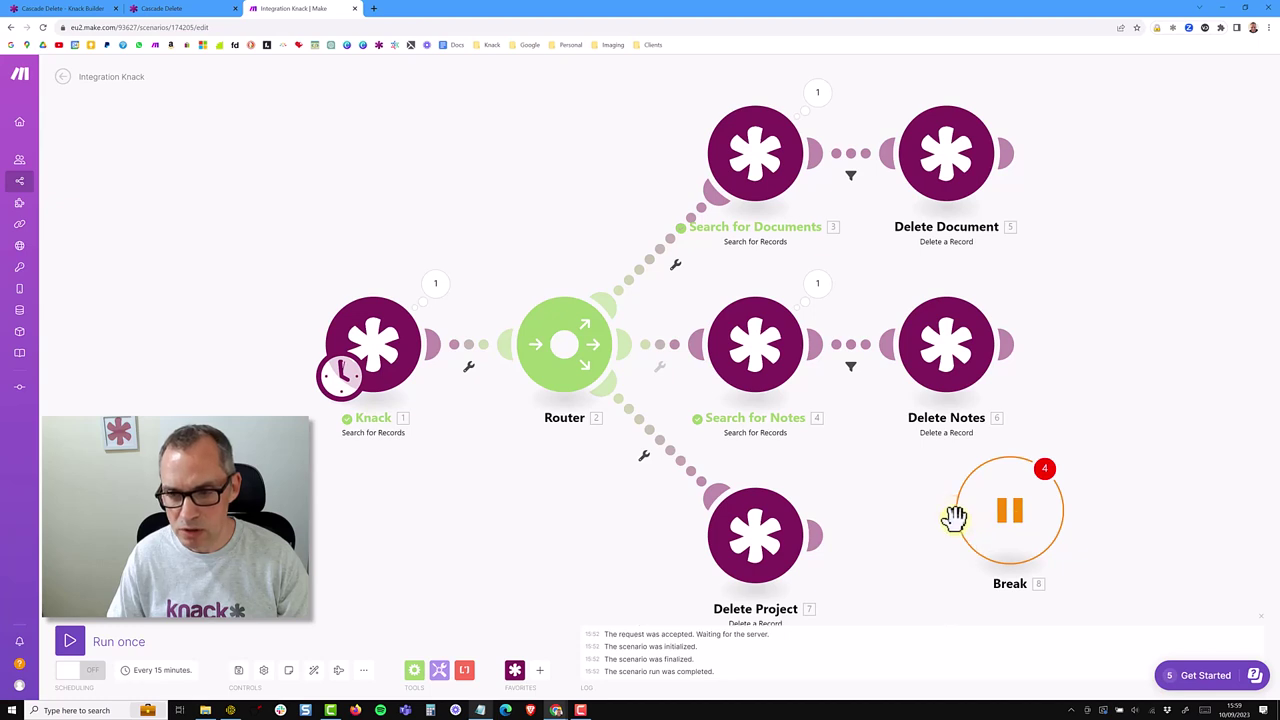
drag(955, 517, 945, 367)
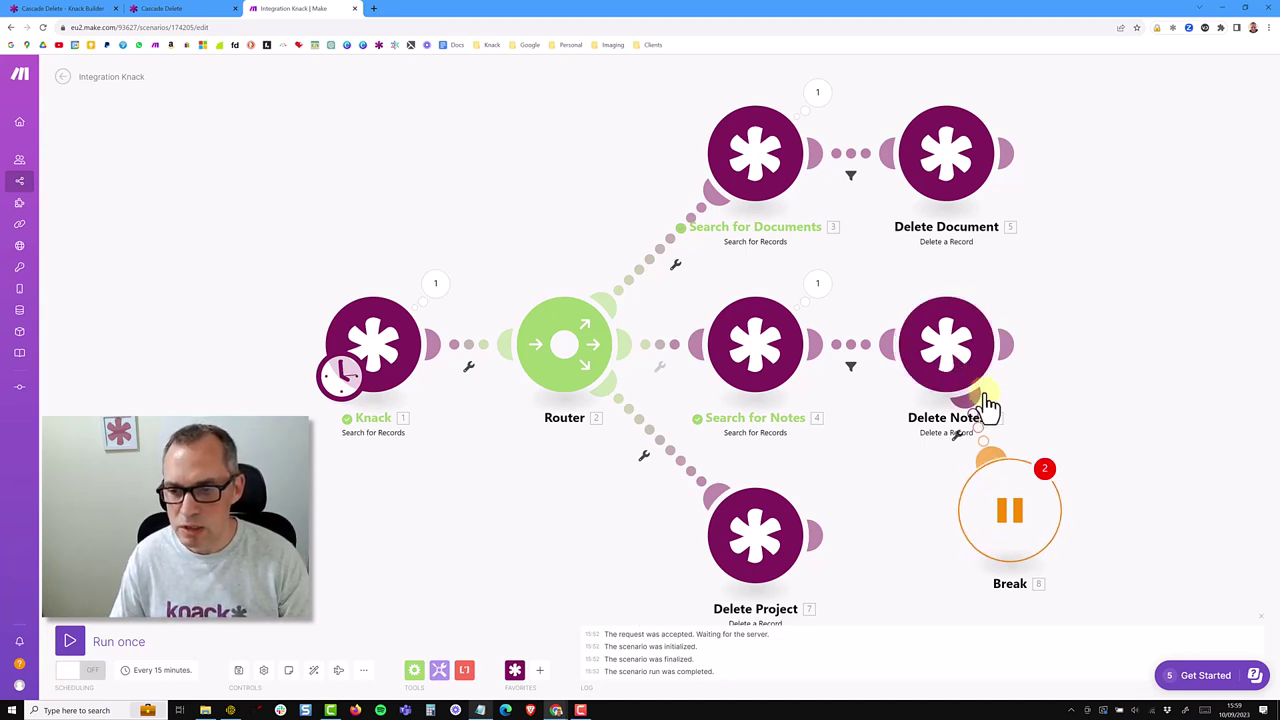
- Set up the Break directive with an interval between attempts of 1 minute
click(1042, 470)
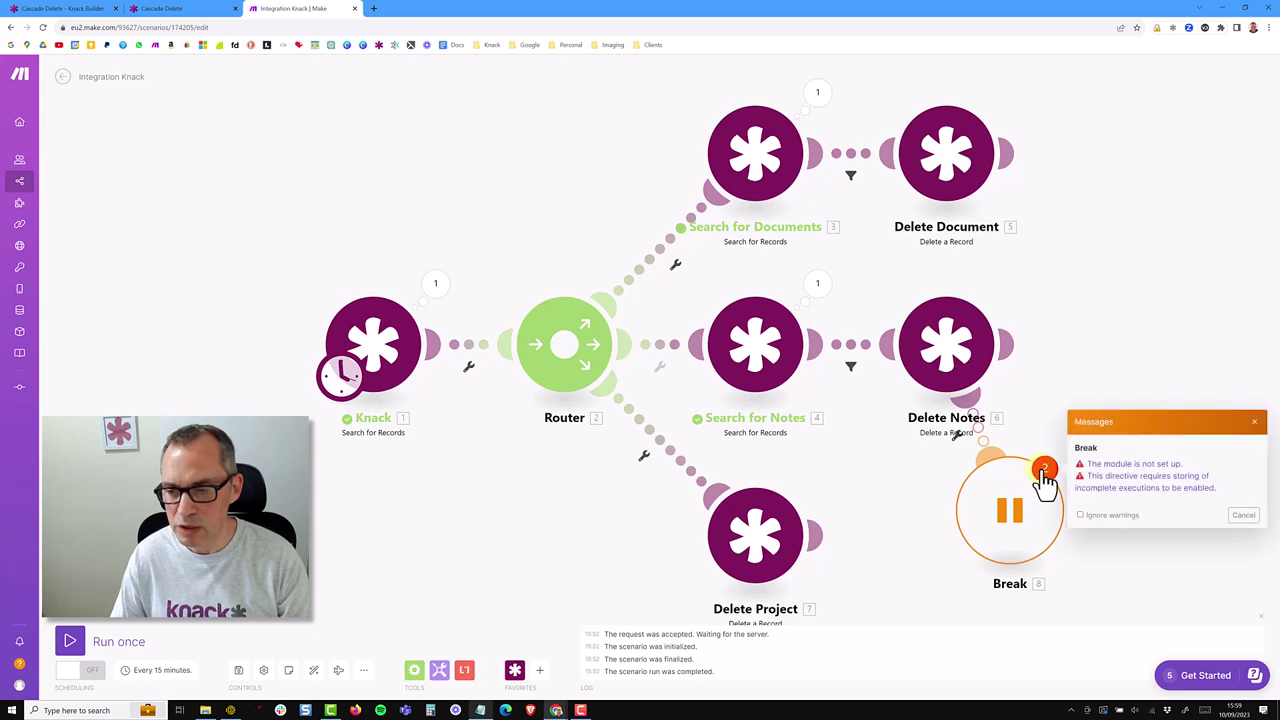
click(1141, 466)
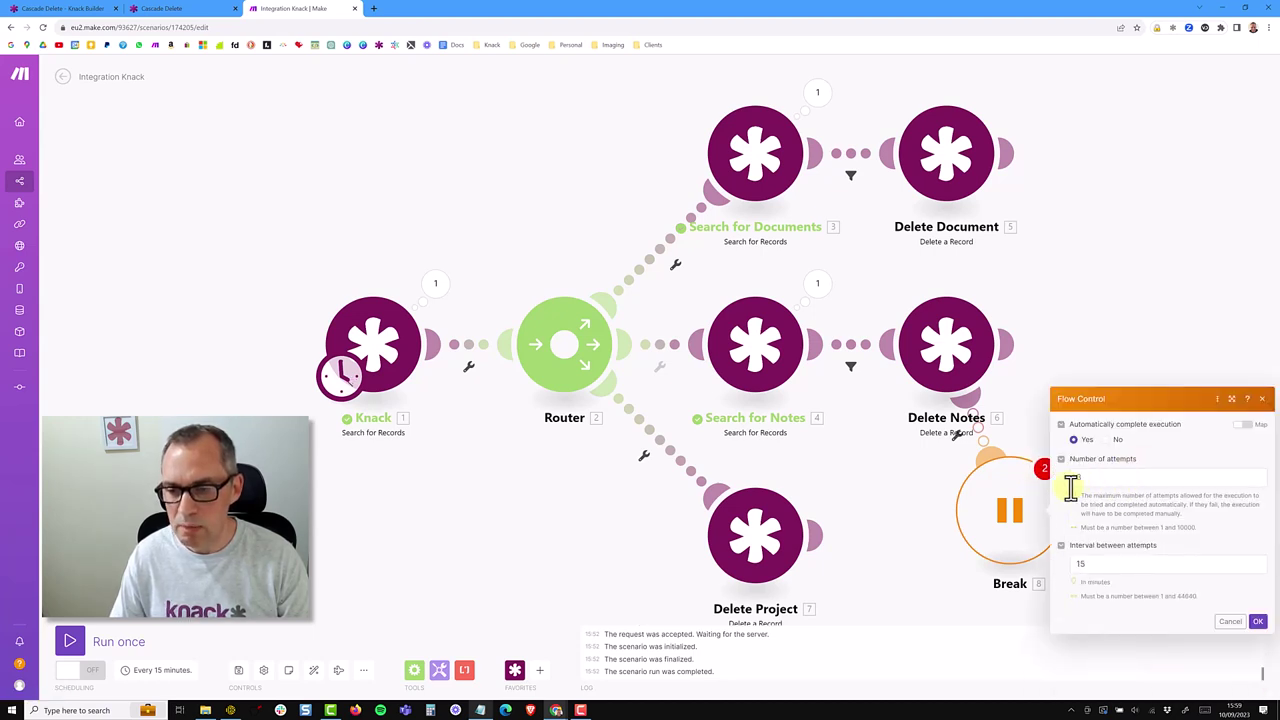
click(1096, 563)
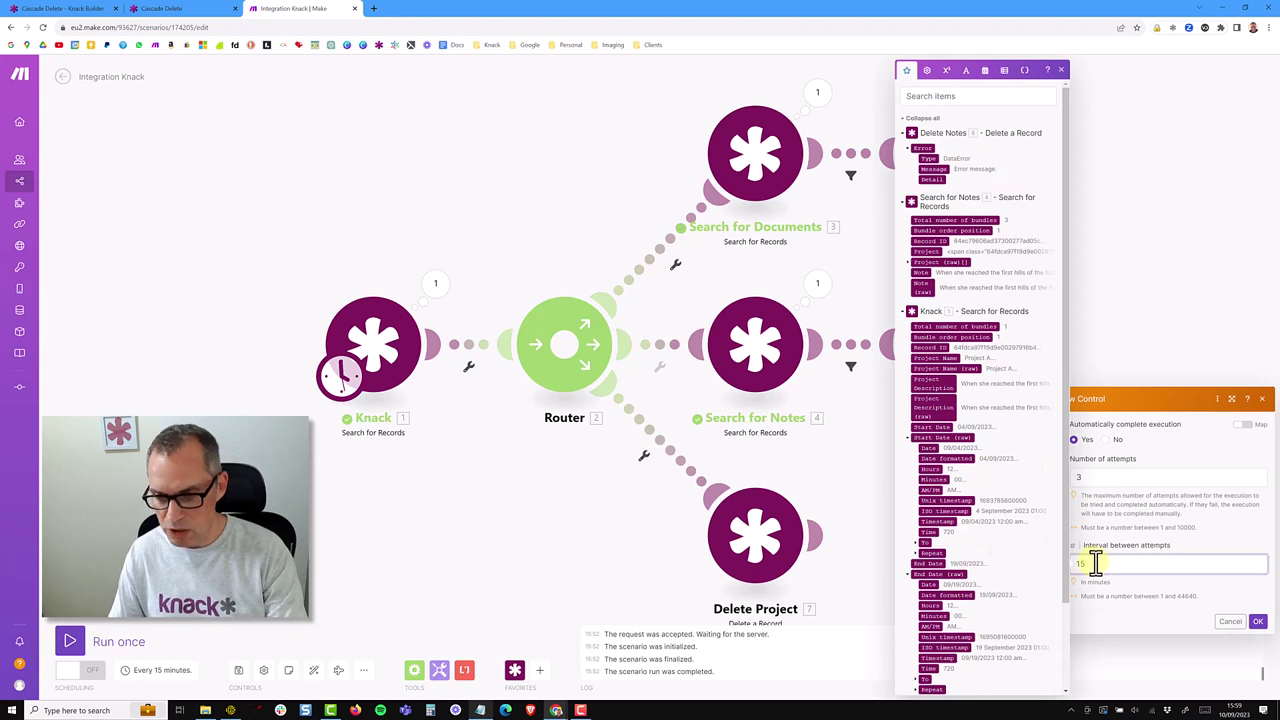
key(BackSpace)
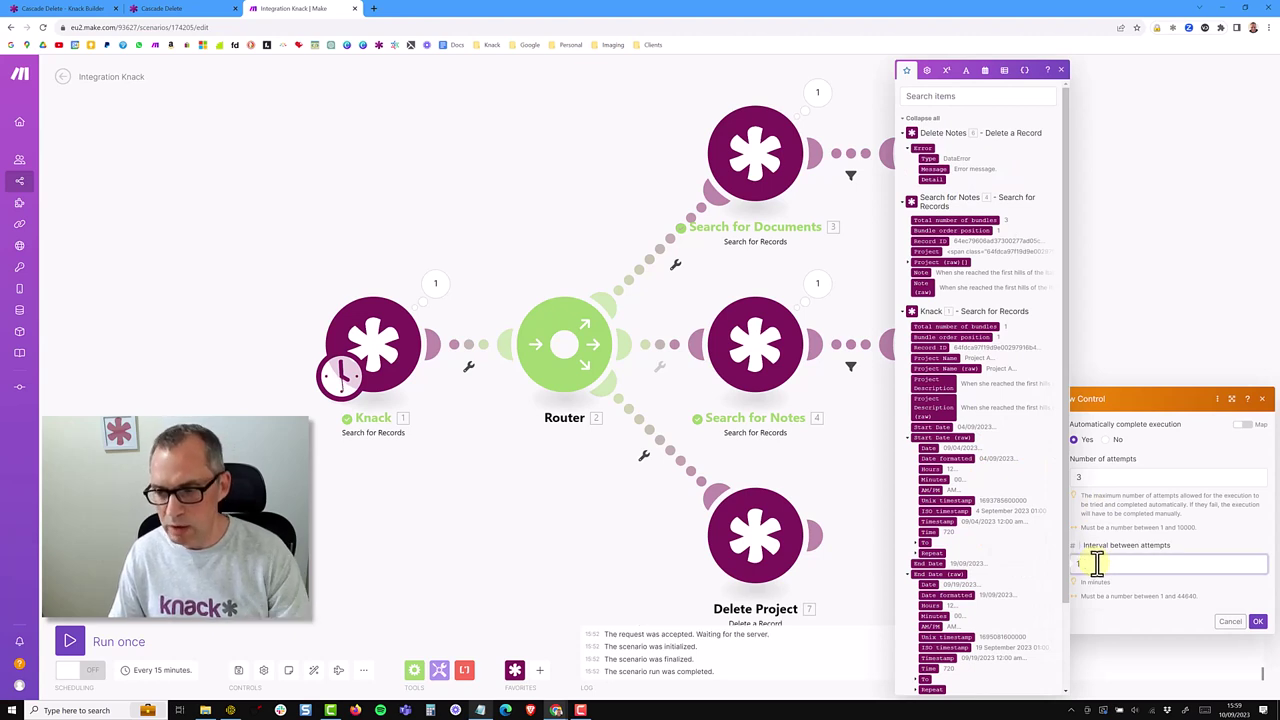
click(1256, 624)
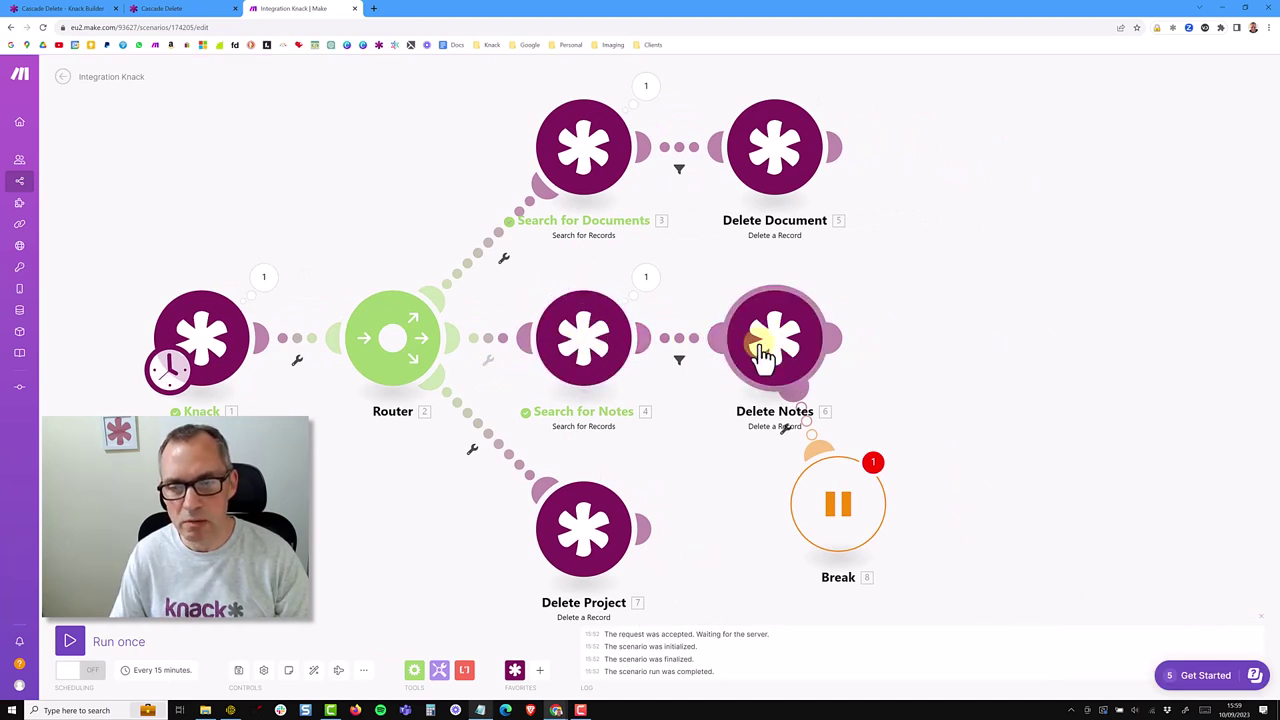
- Allow storing of incomplete executions in the scenario settings, as the Break directive requires
click(873, 466)
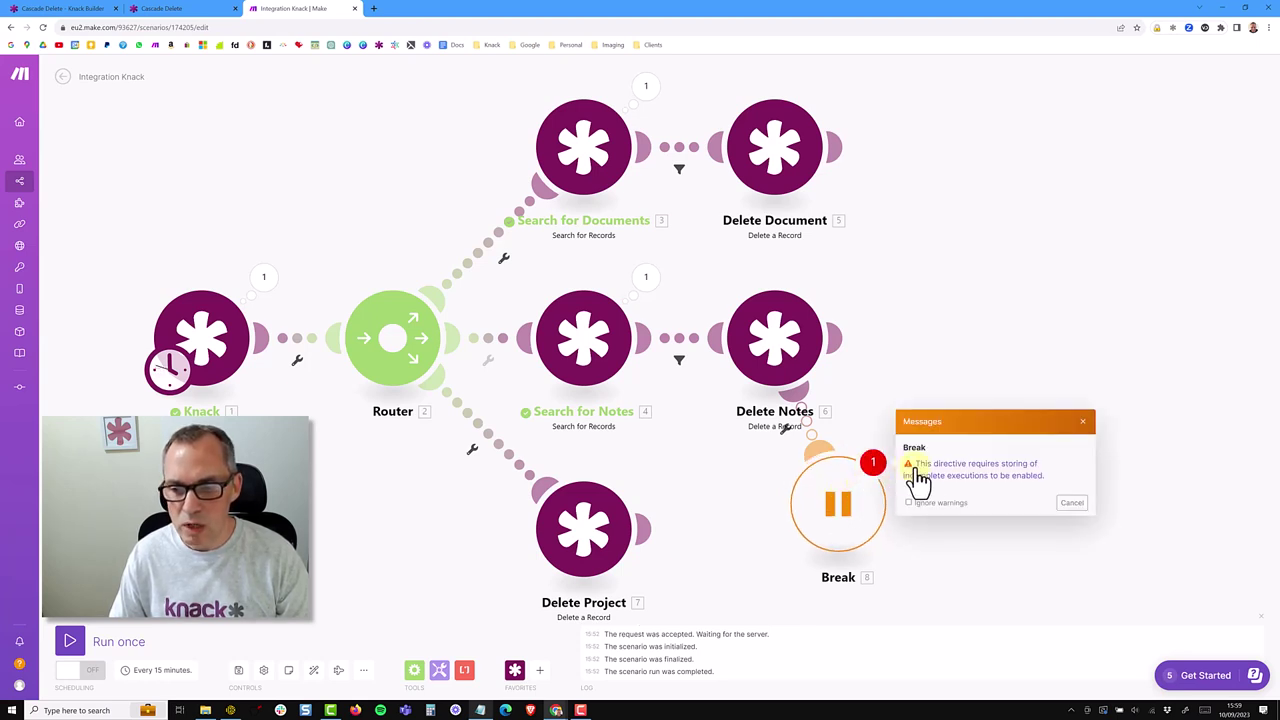
click(975, 478)
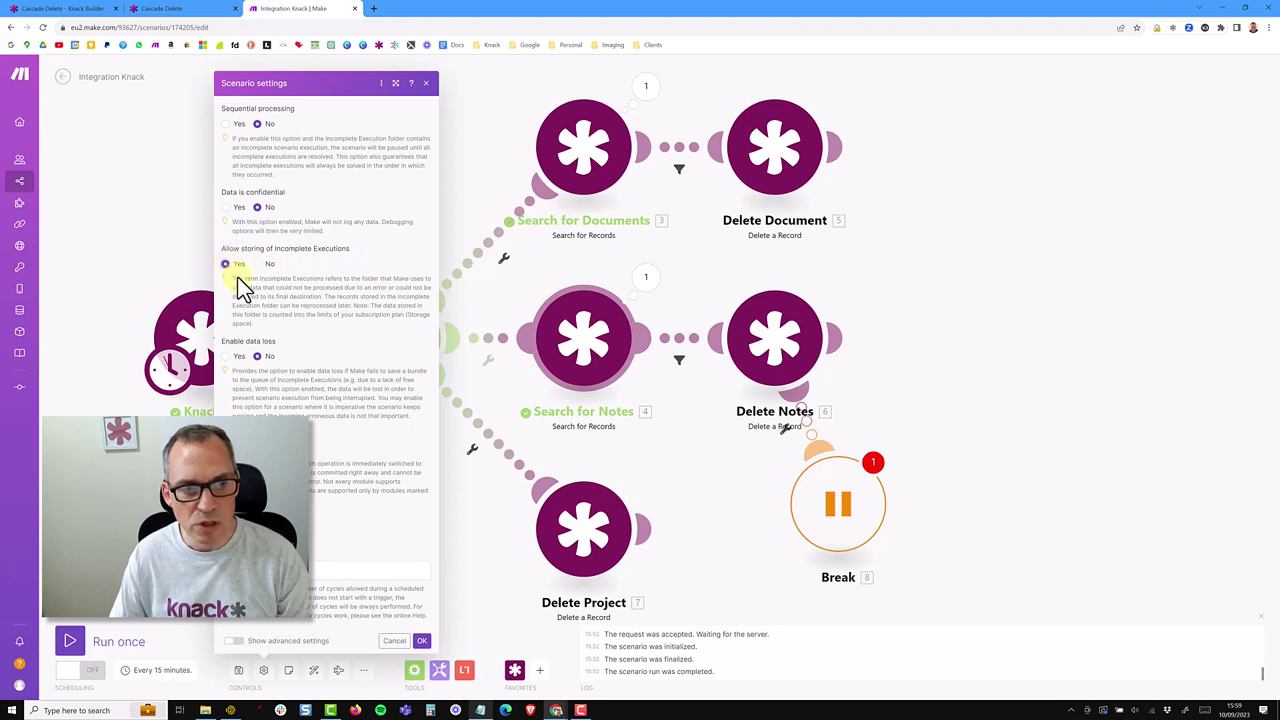
click(423, 642)
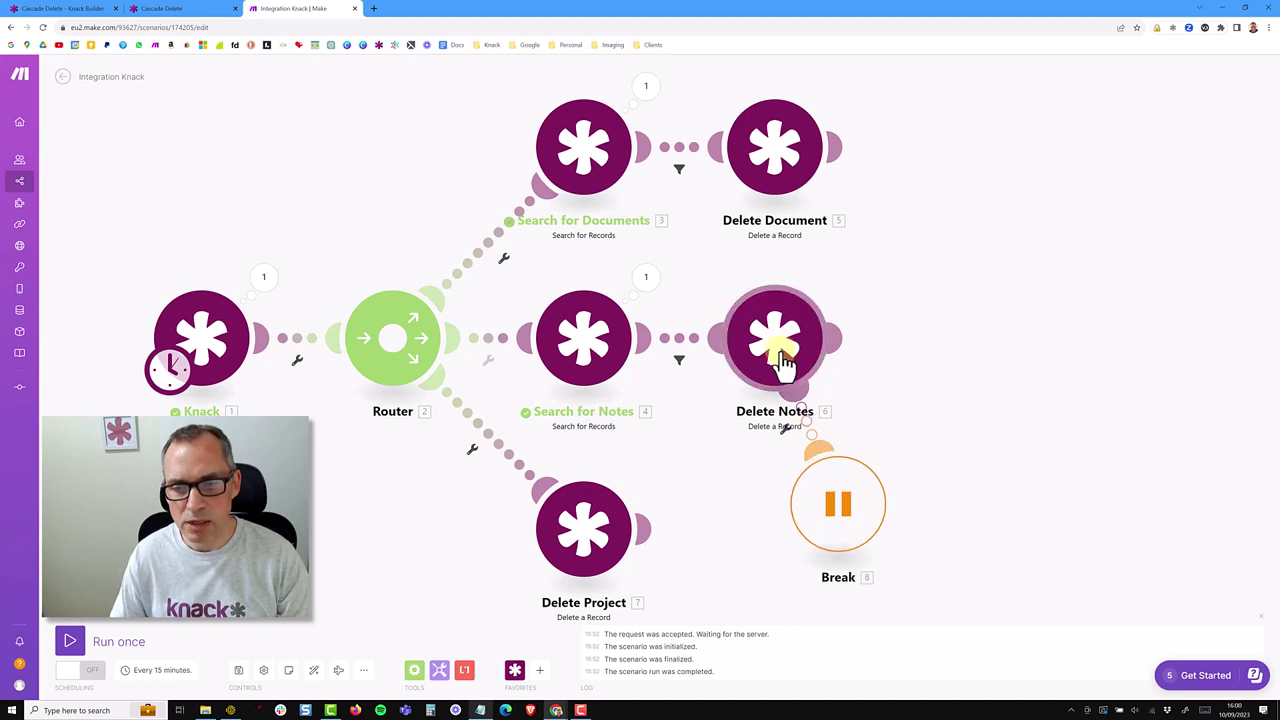
- Copy the Break directive, attach the copy to Delete Document as its error handler, then auto-align and save the scenario
right_click(840, 505)
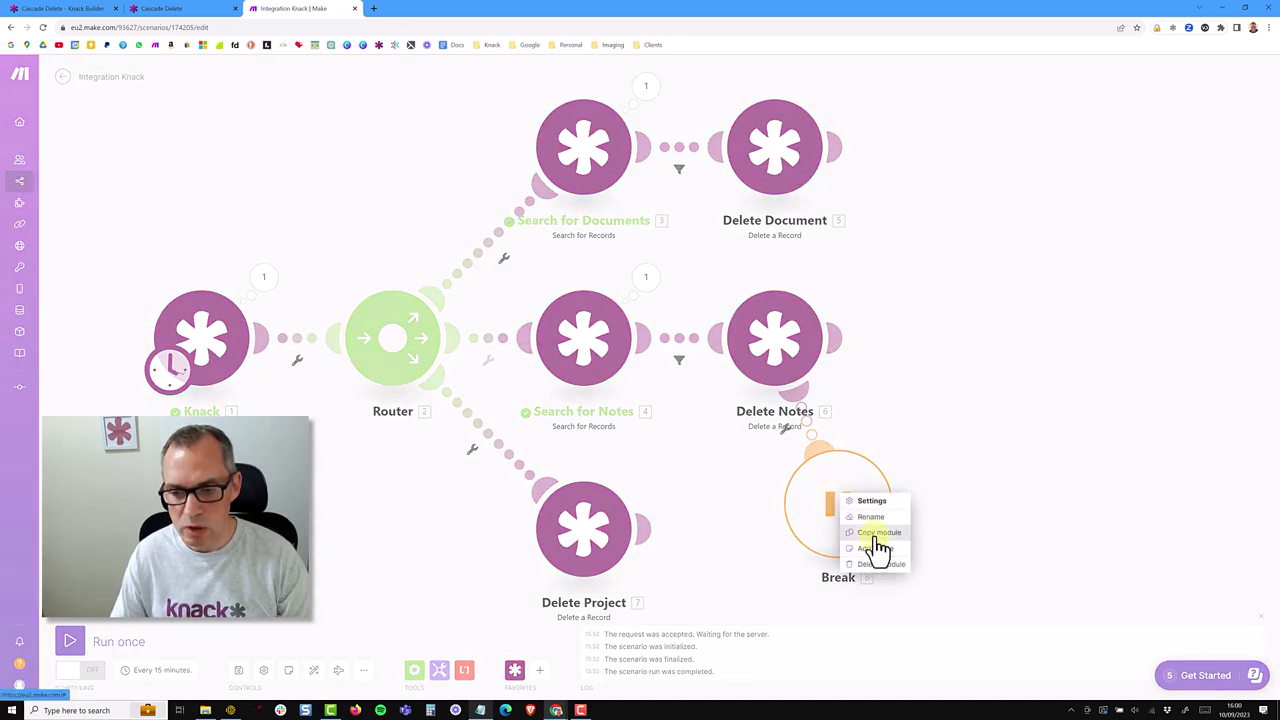
click(877, 533)
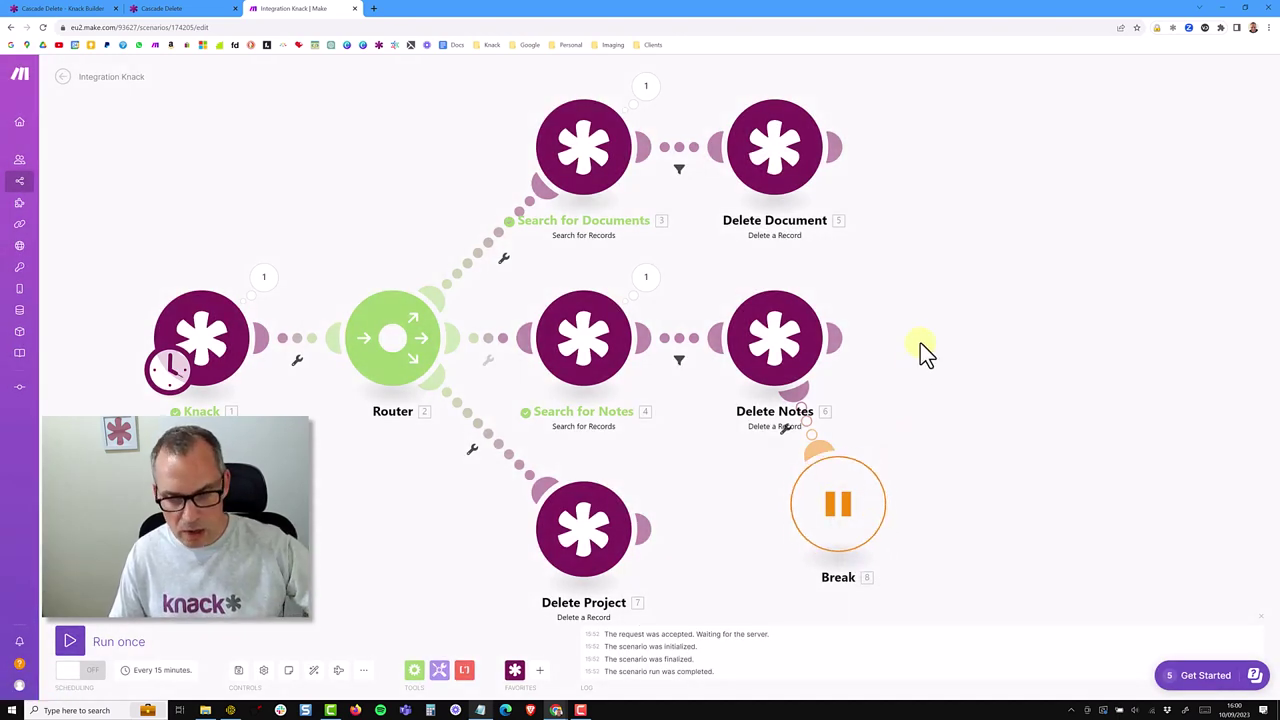
key(ctrl+v)
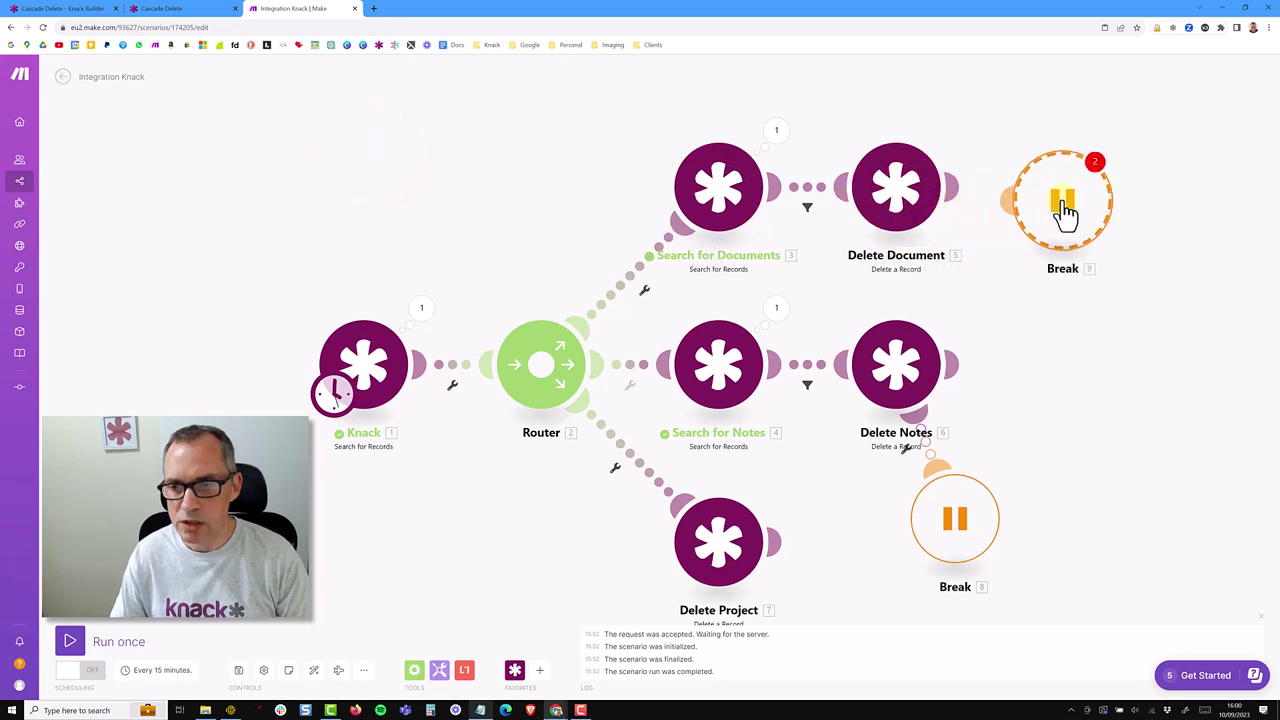
click(1065, 210)
drag(1014, 208, 921, 189)
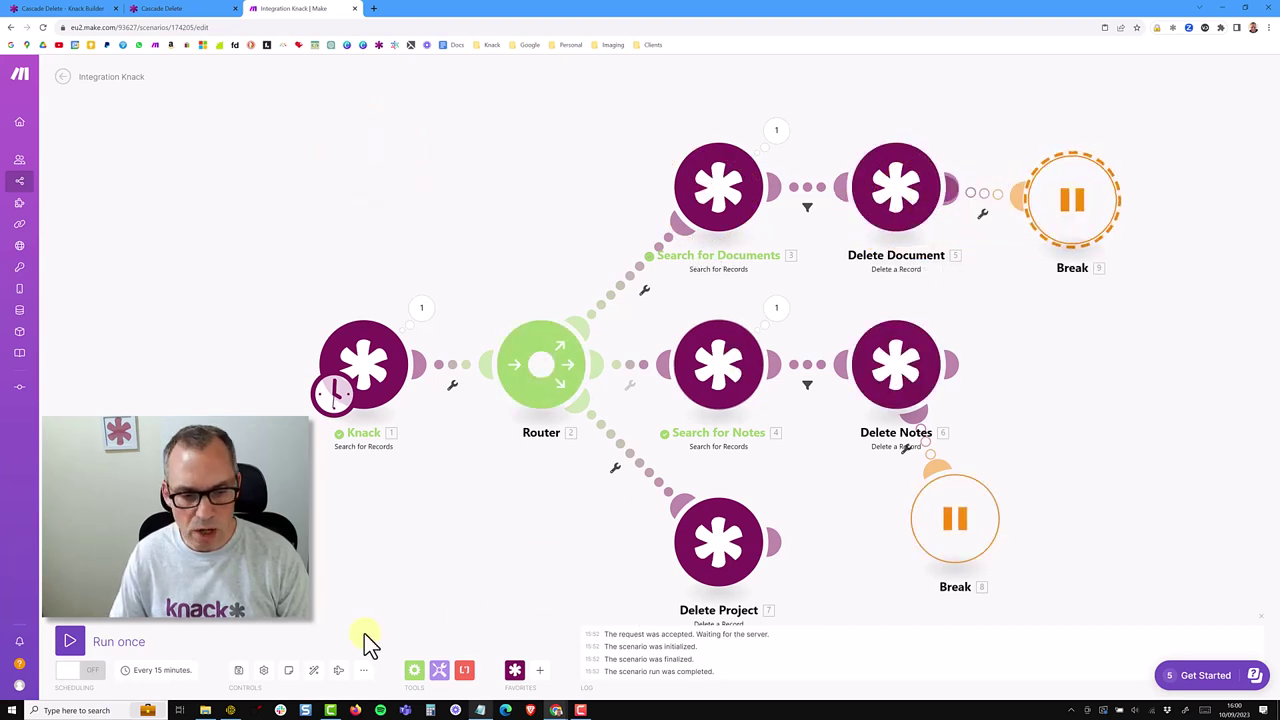
click(314, 670)
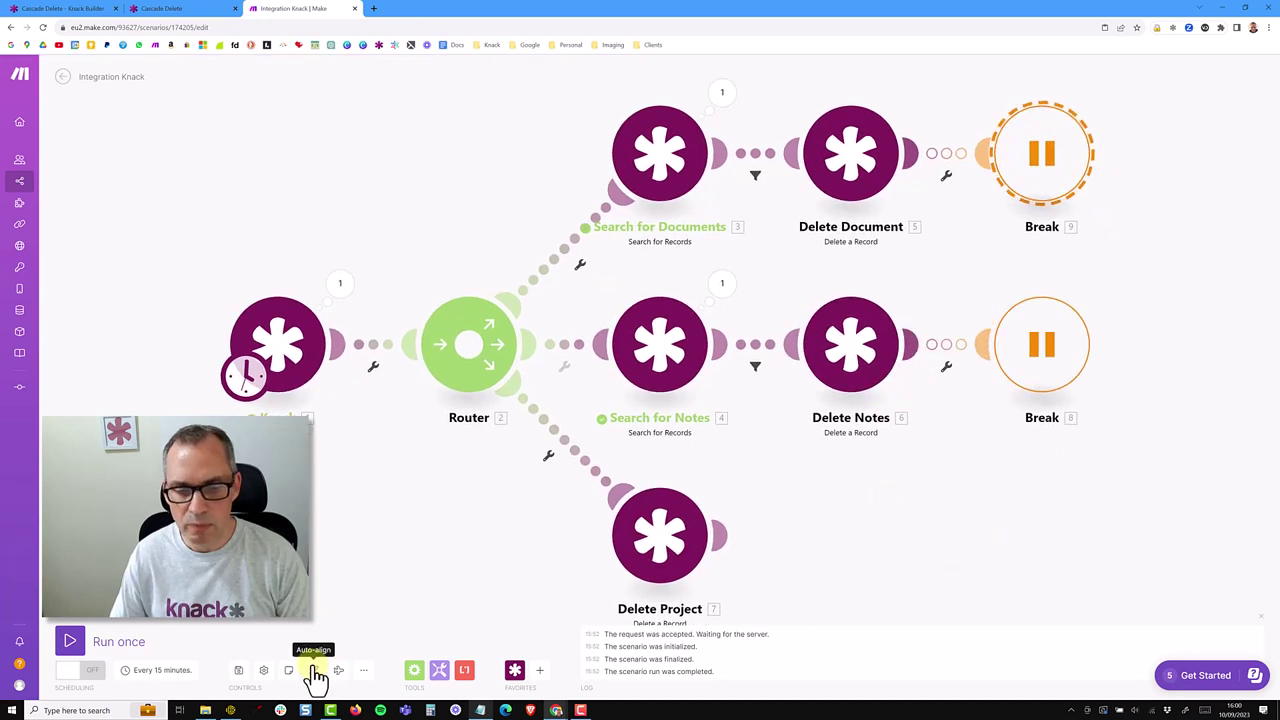
click(240, 672)
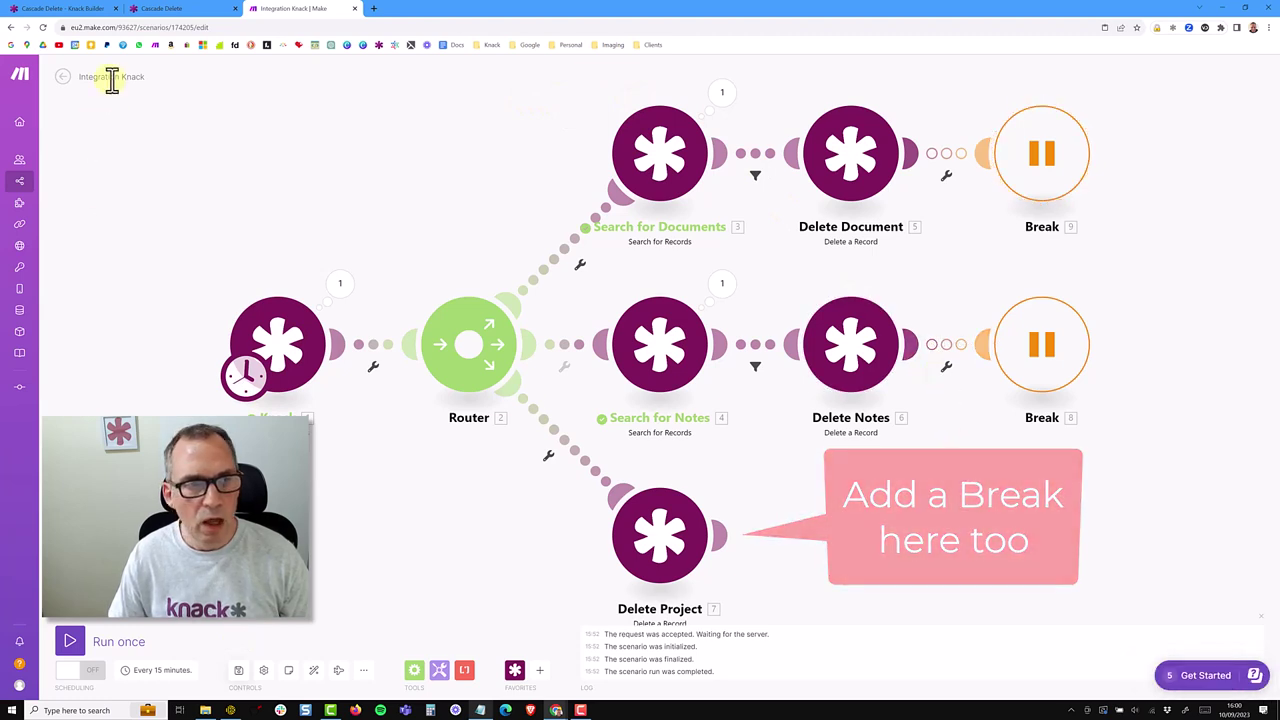
- Rename the scenario as "Cascade Delete - Projects" and its first Knack module as "Search for Projects"
drag(81, 78, 144, 75)
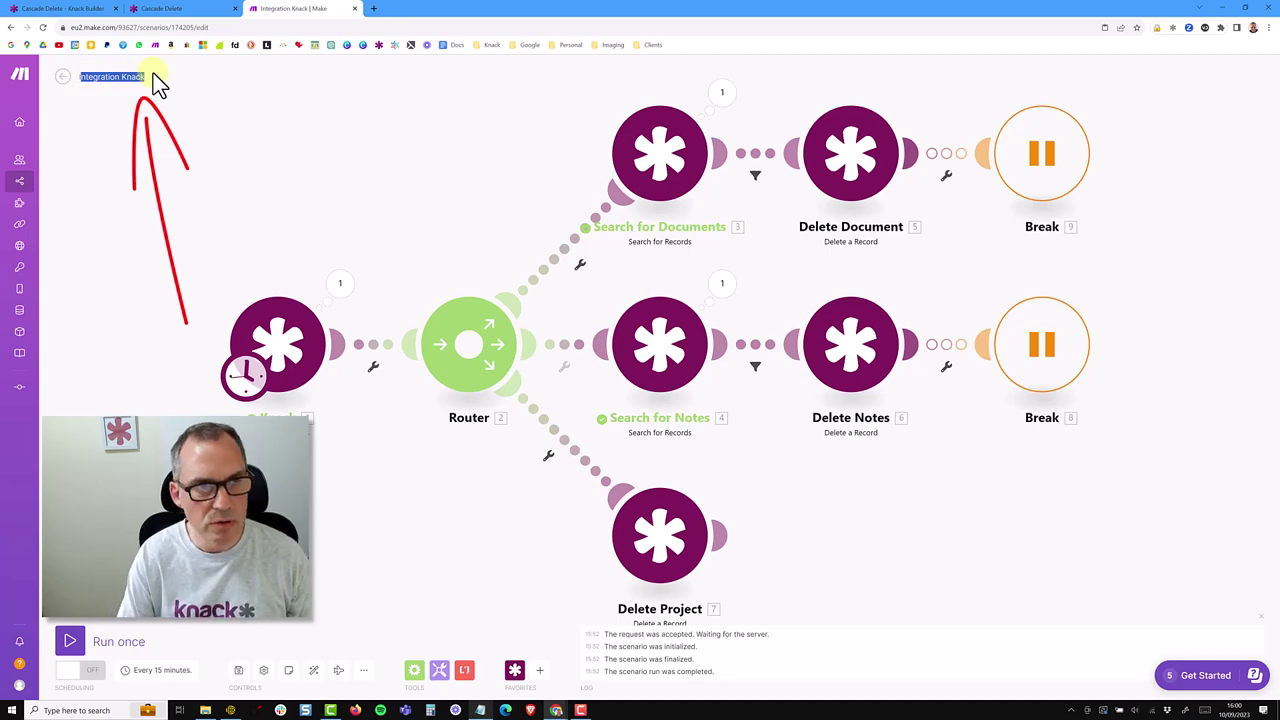
key(BackSpace)
text(Cascade Delete - Projects)
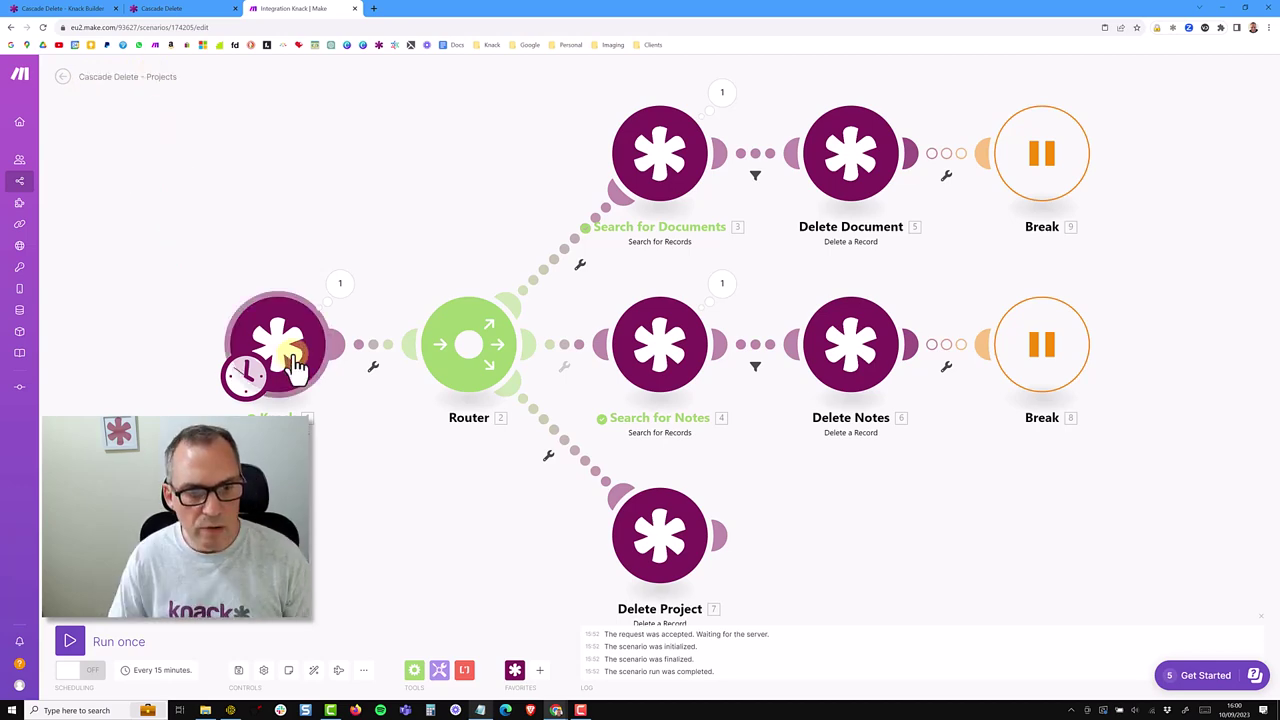
right_click(296, 358)
click(410, 500)
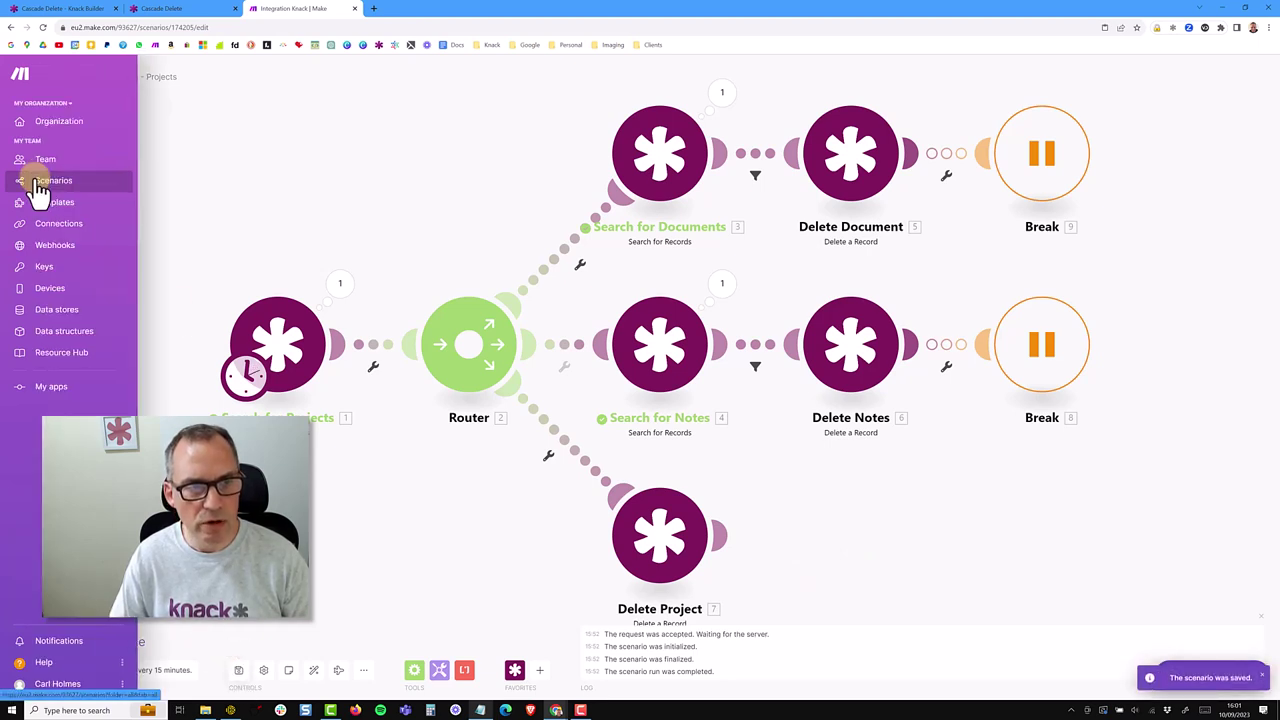
- Reopen the Cascade Delete - Projects scenario from the list of scenarios, then view the Knack live app's projects marked for deletion
click(37, 182)
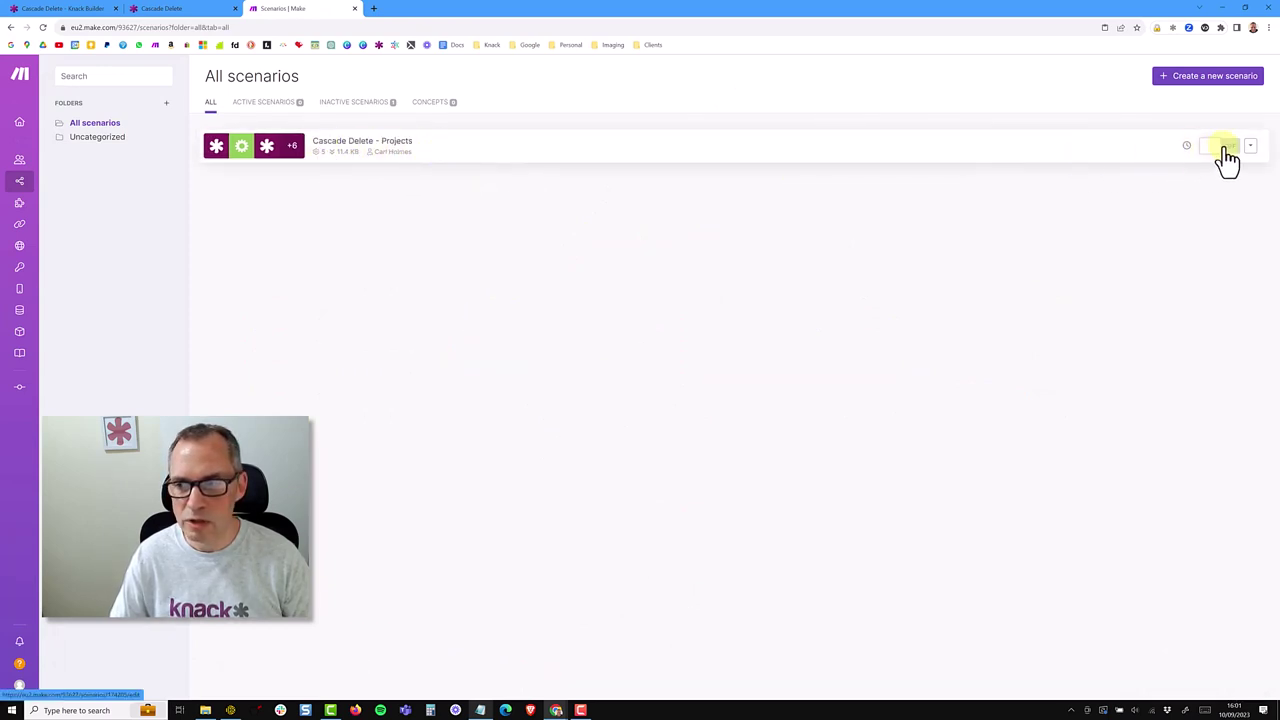
click(447, 162)
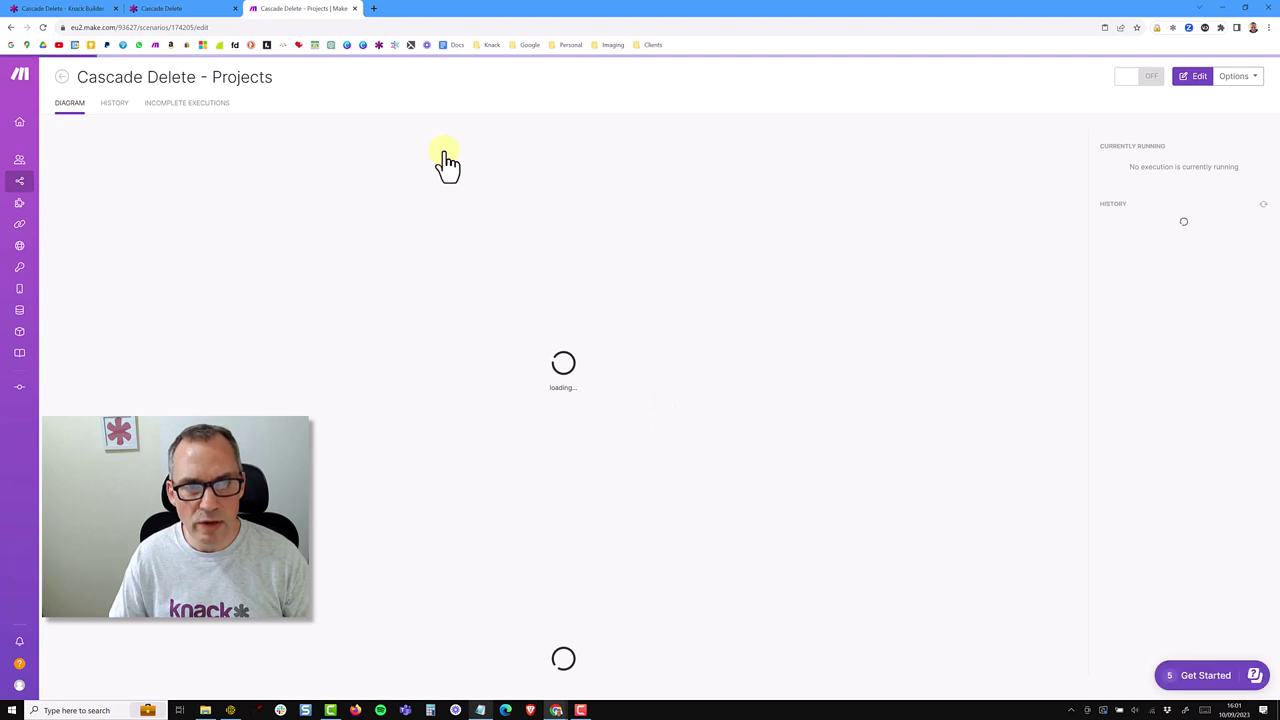
click(88, 12)
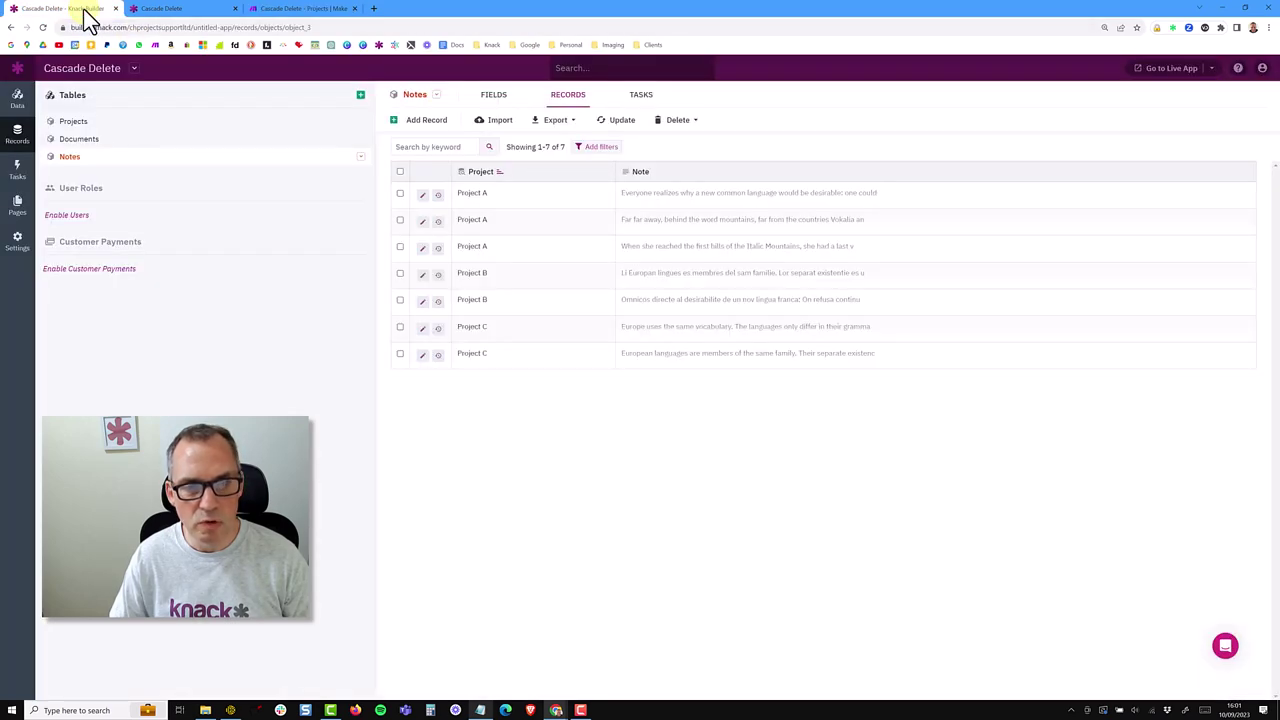
click(183, 10)
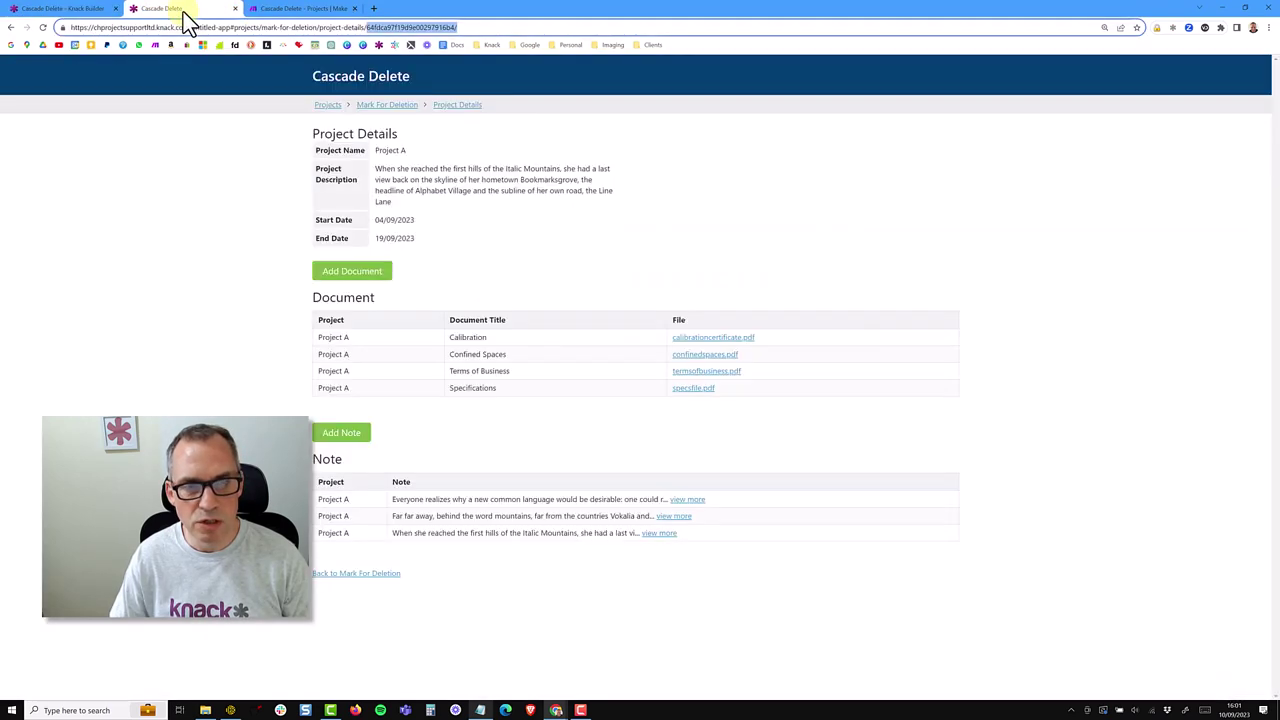
click(338, 110)
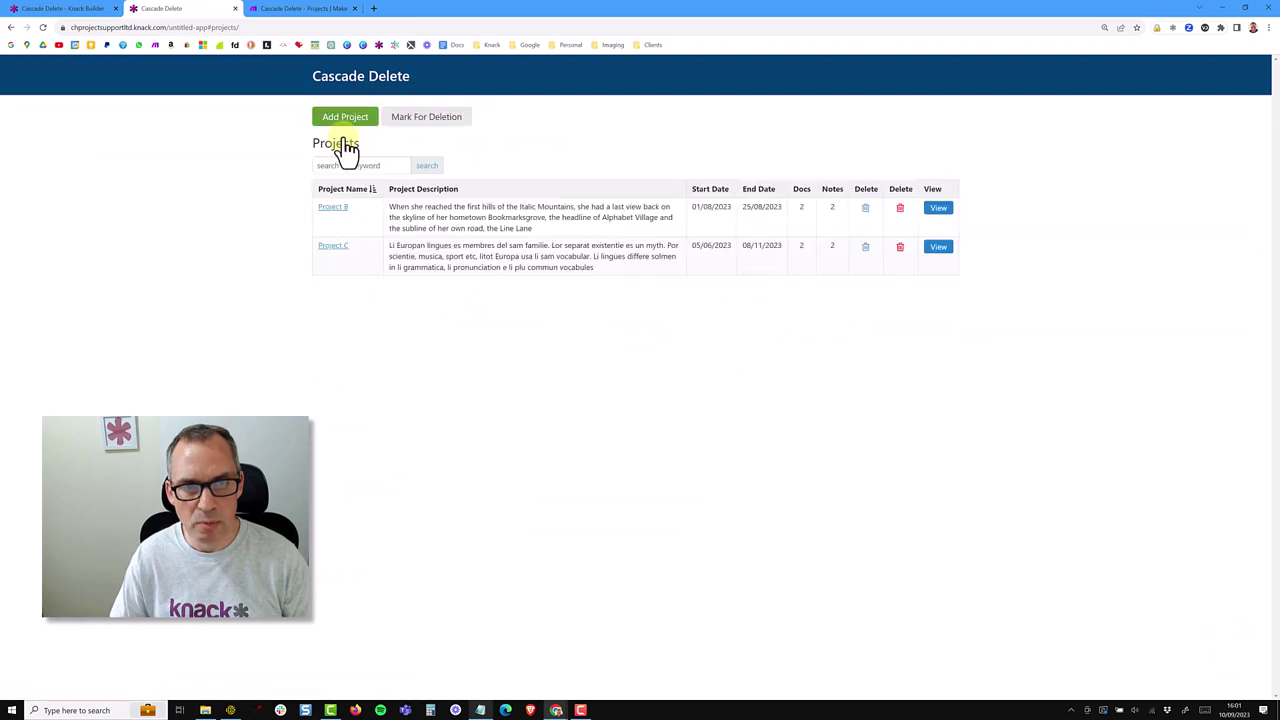
click(426, 117)
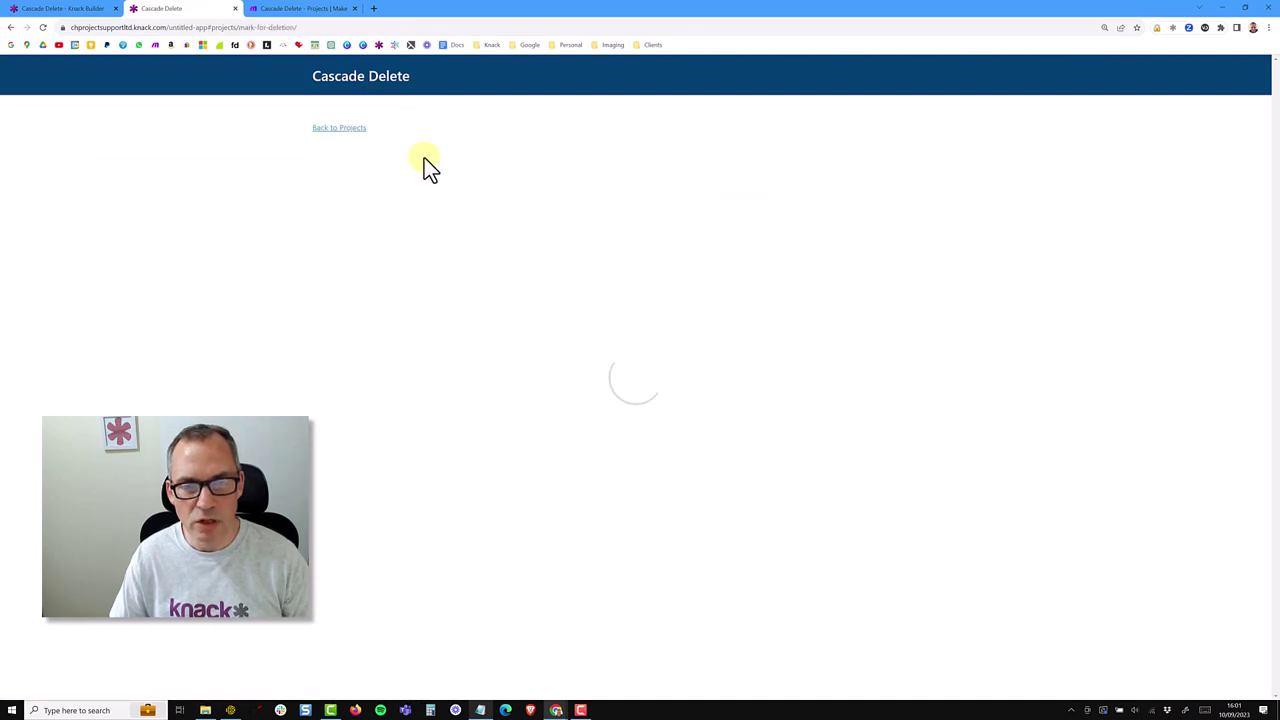
- Return to Make and run the Cascade Delete - Projects scenario once
click(272, 10)
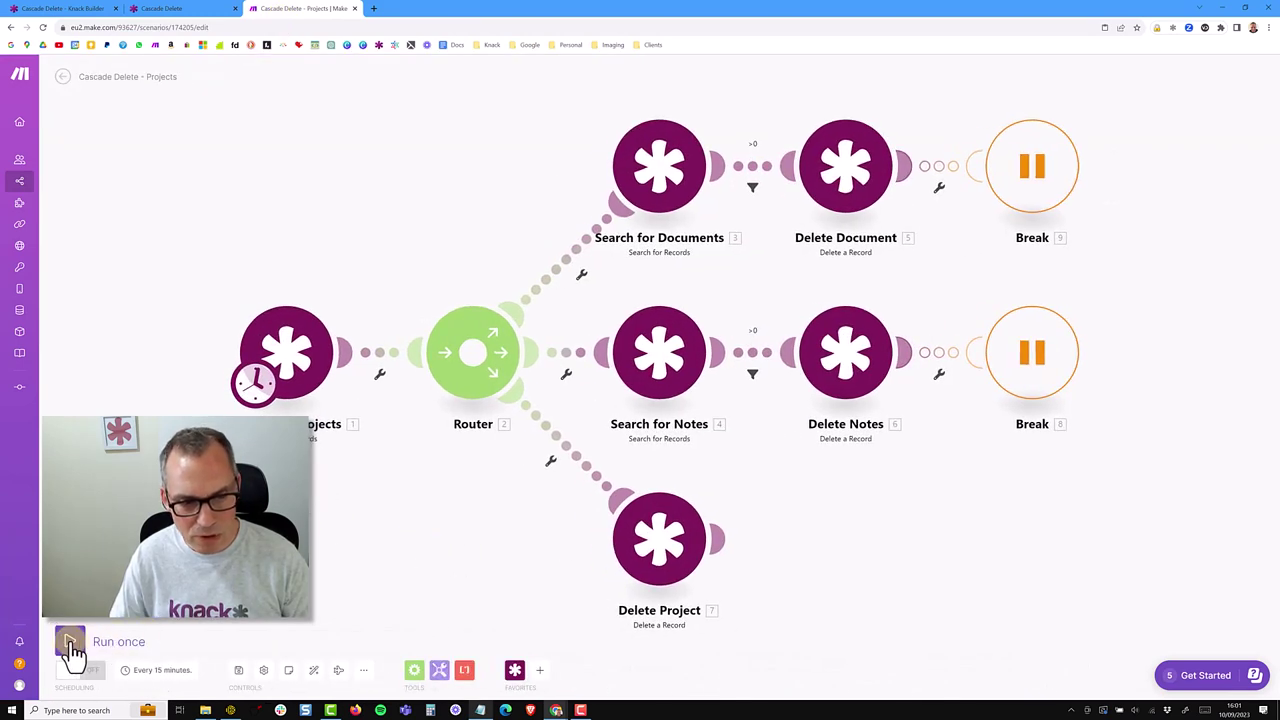
click(70, 641)
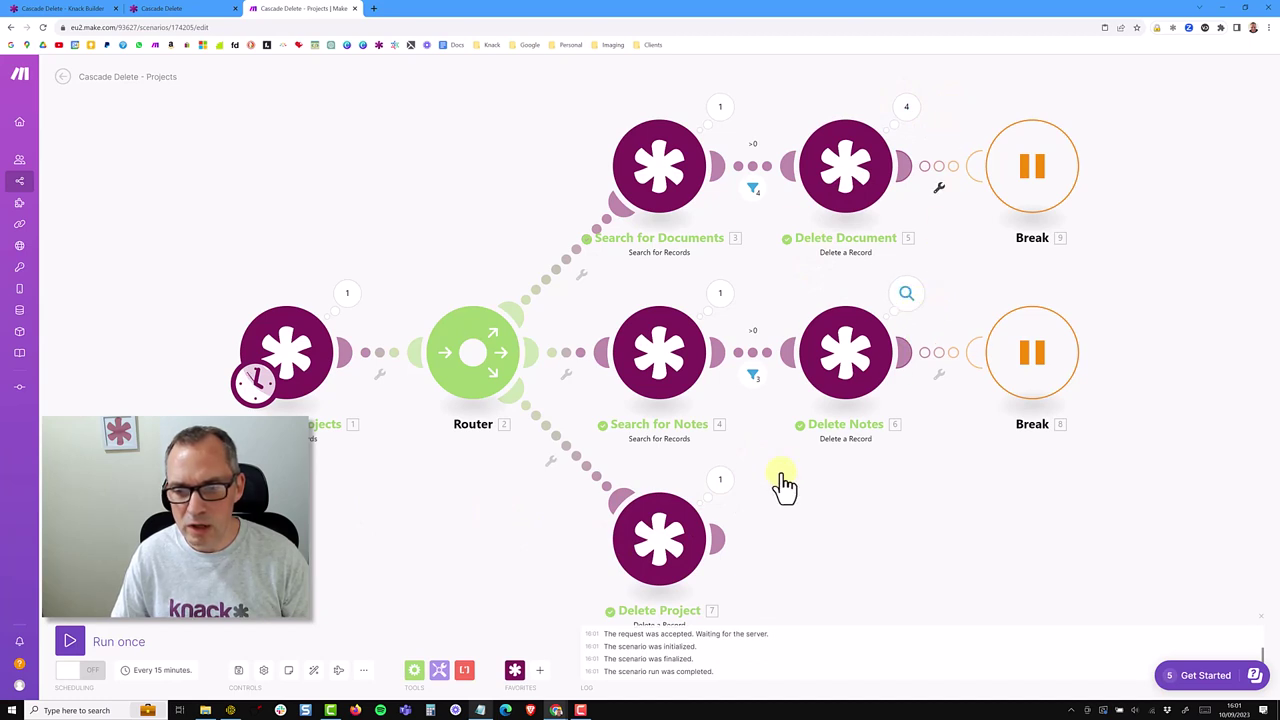
- Check the Projects, Documents and Notes records in the Knack Builder, then the live app's project list and Mark For Deletion page
click(67, 9)
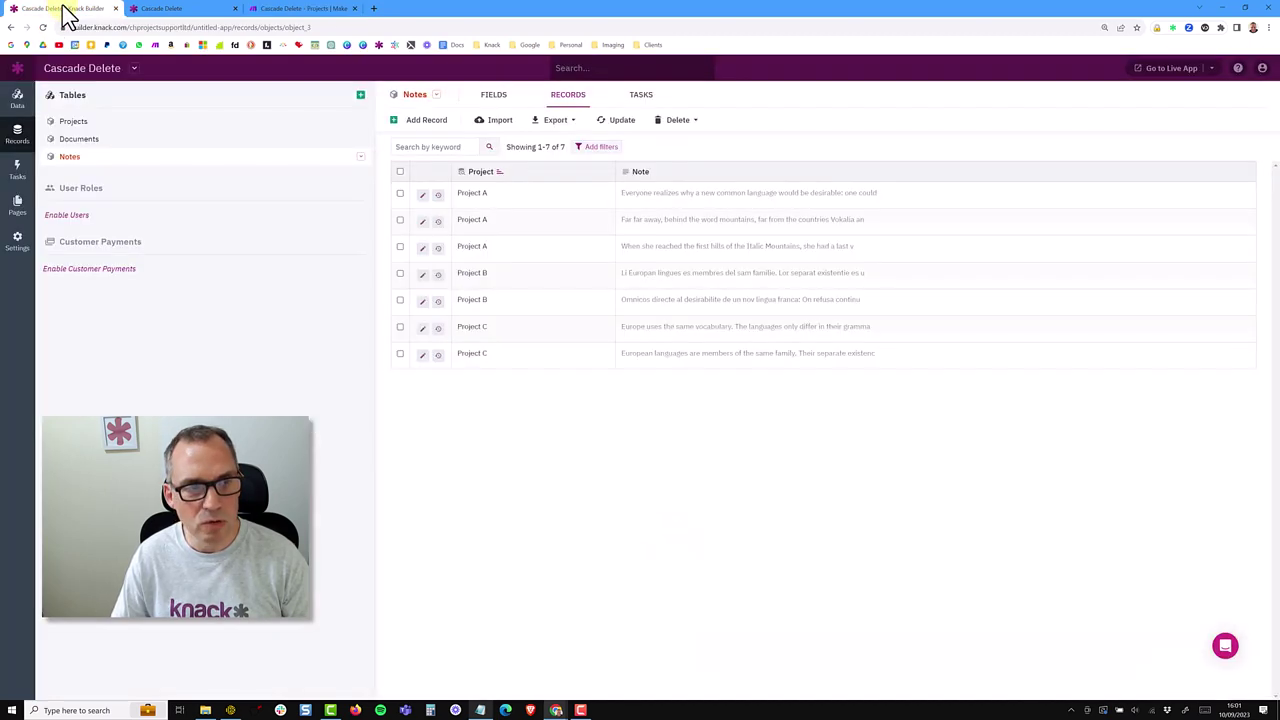
click(60, 123)
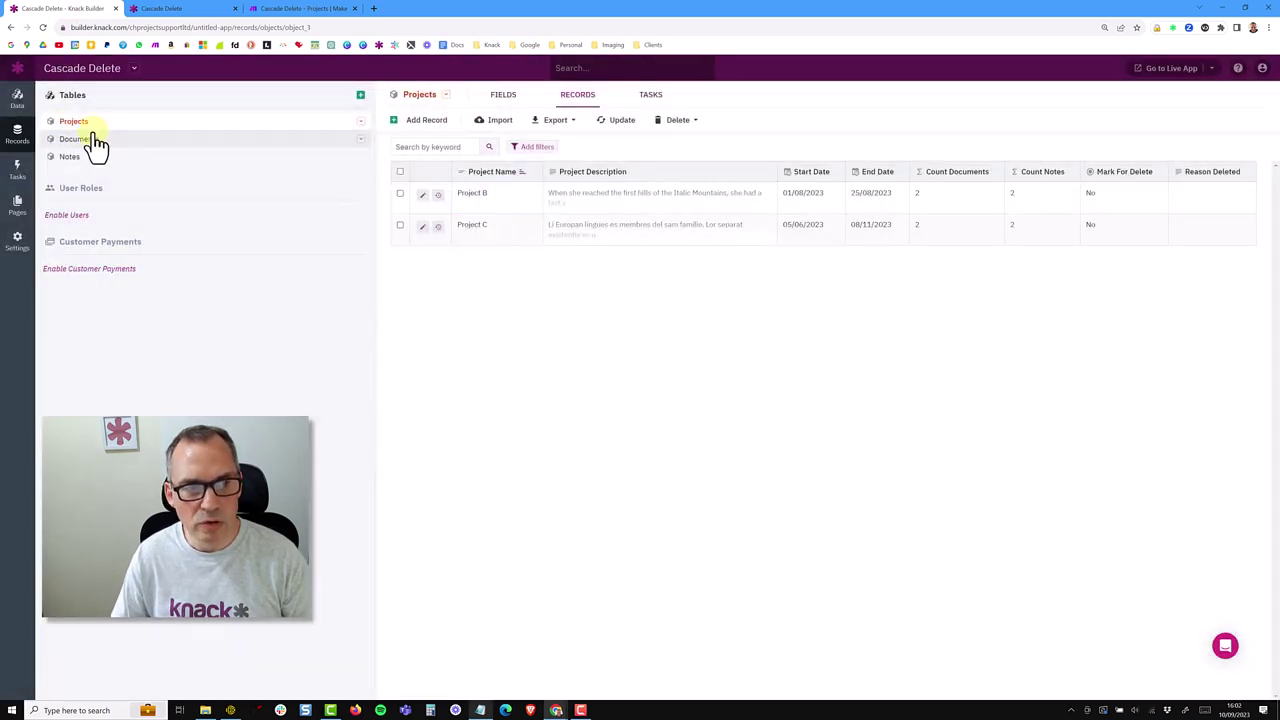
click(80, 140)
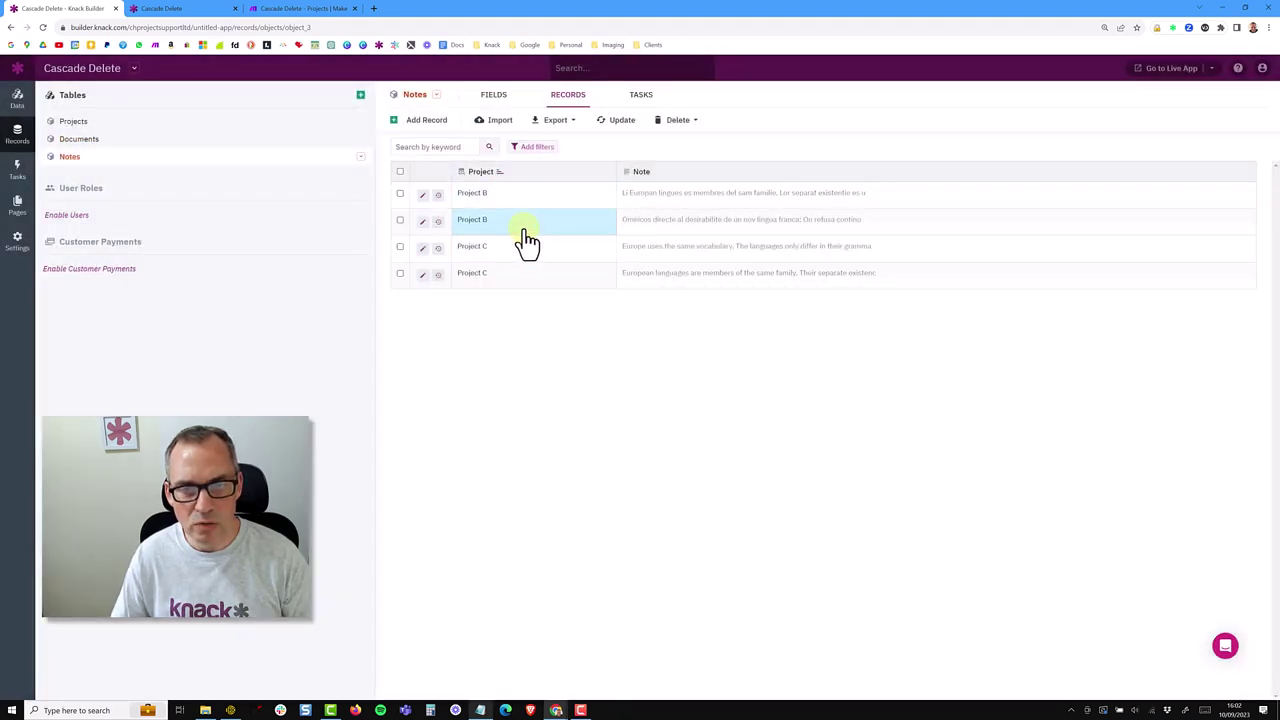
click(170, 9)
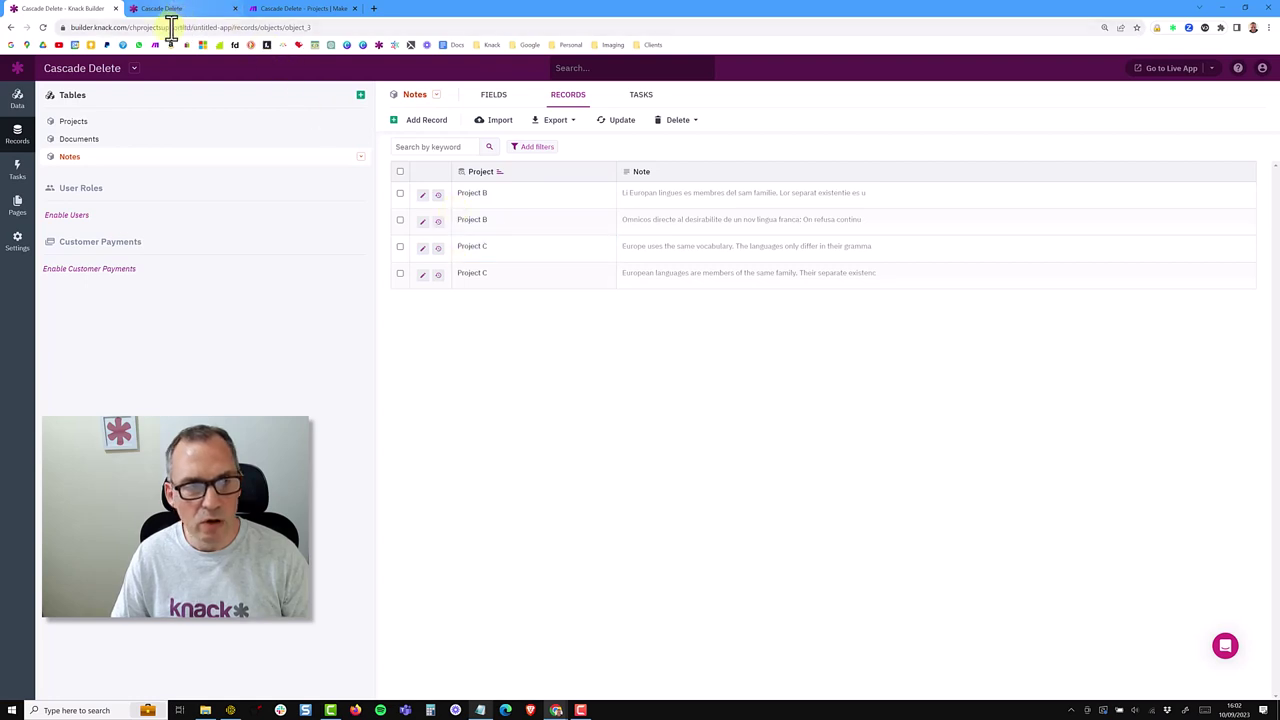
click(327, 104)
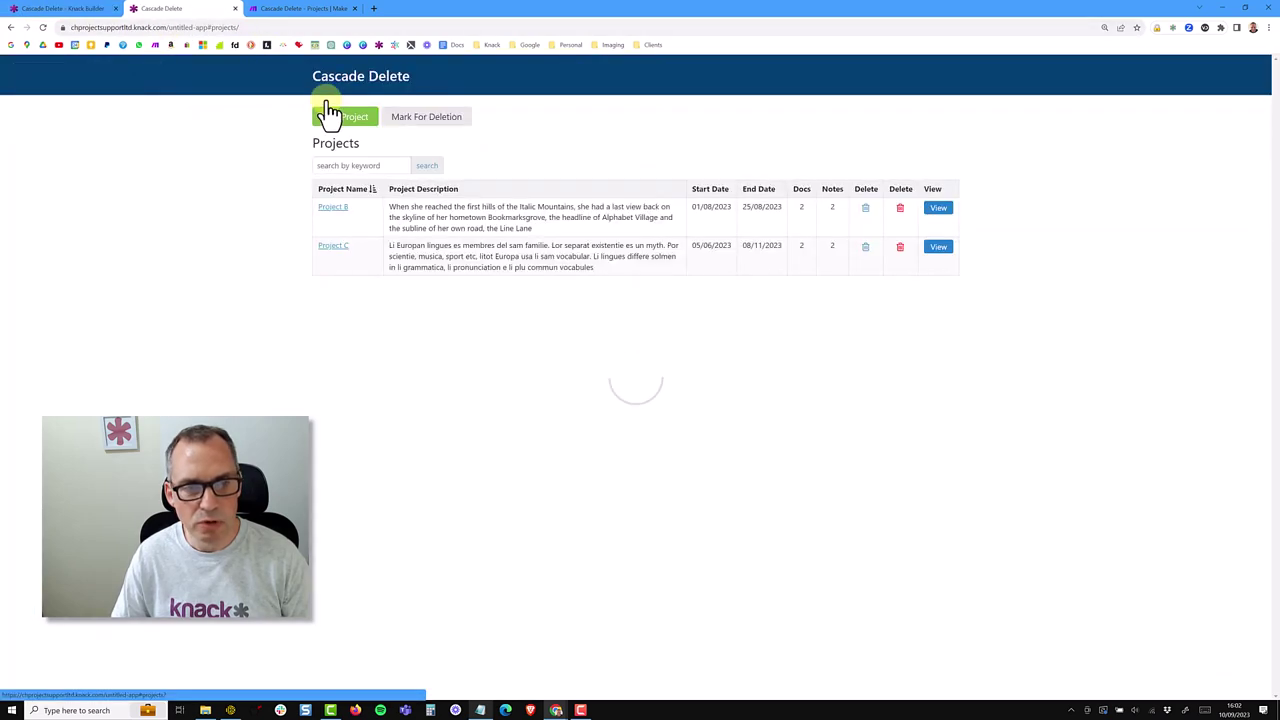
click(414, 118)
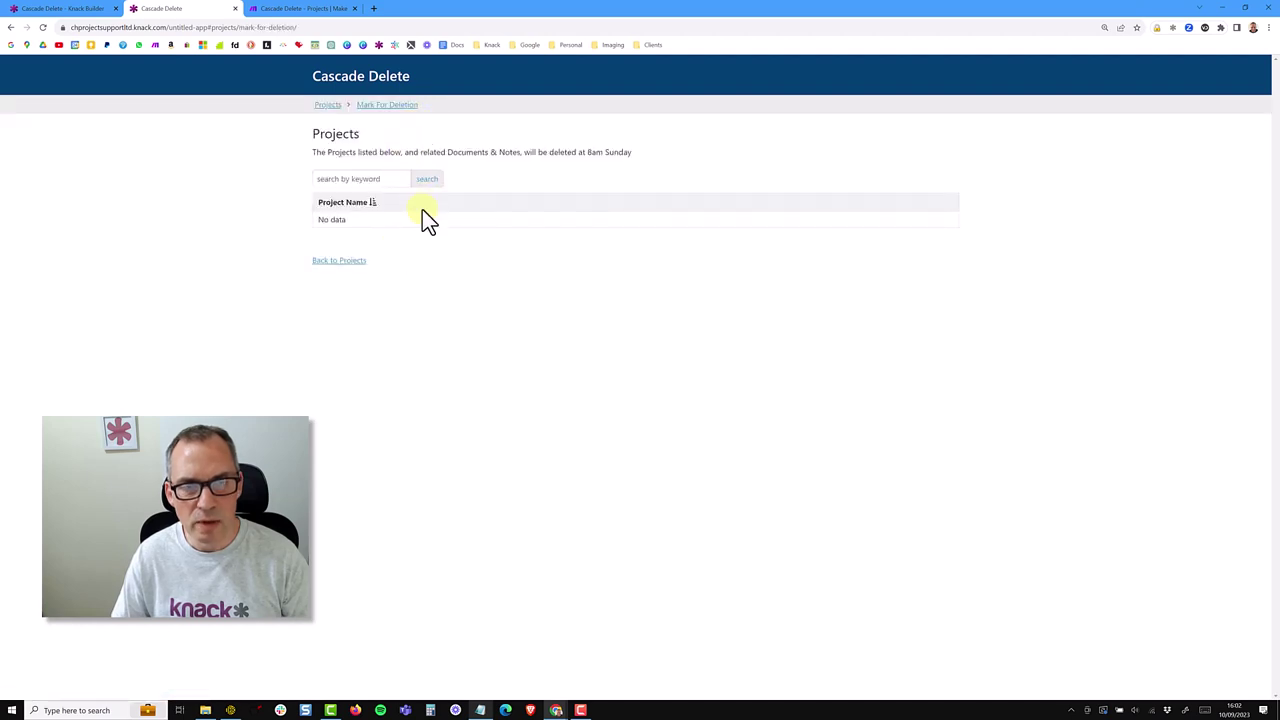
- Back in Make, schedule the scenario to run on days of the week, choosing Sunday at 08:00
click(277, 10)
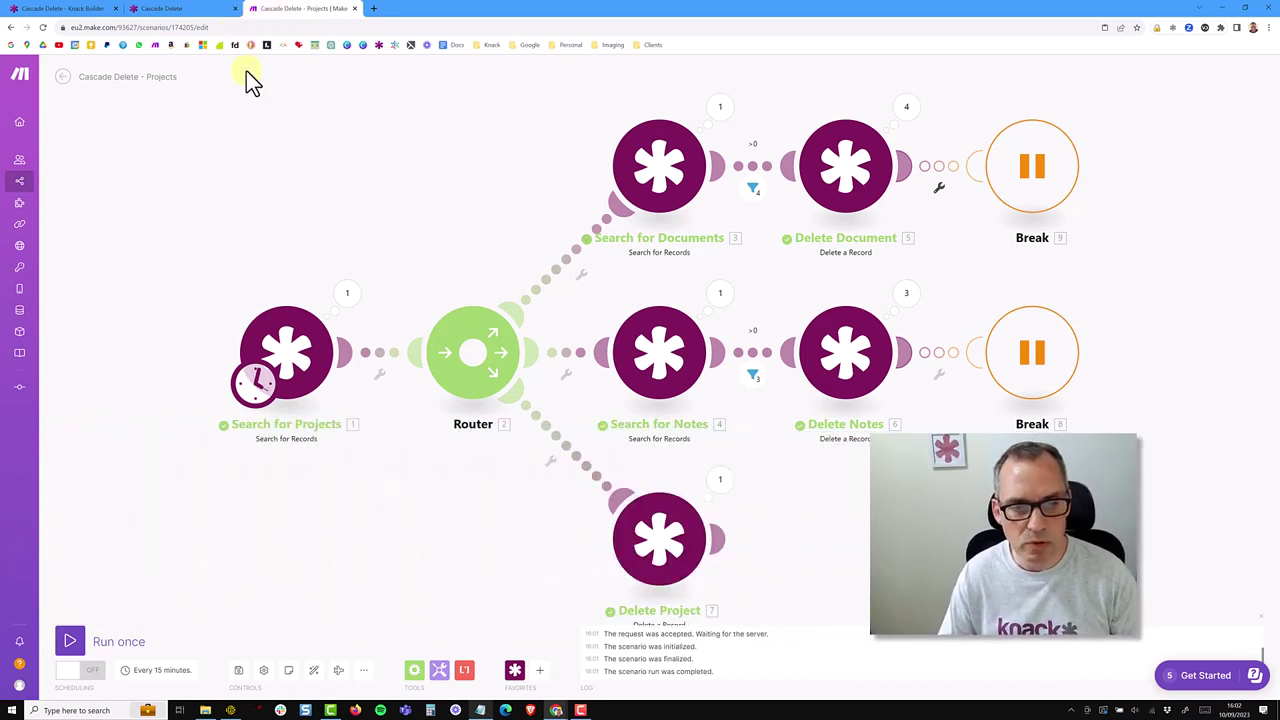
click(256, 385)
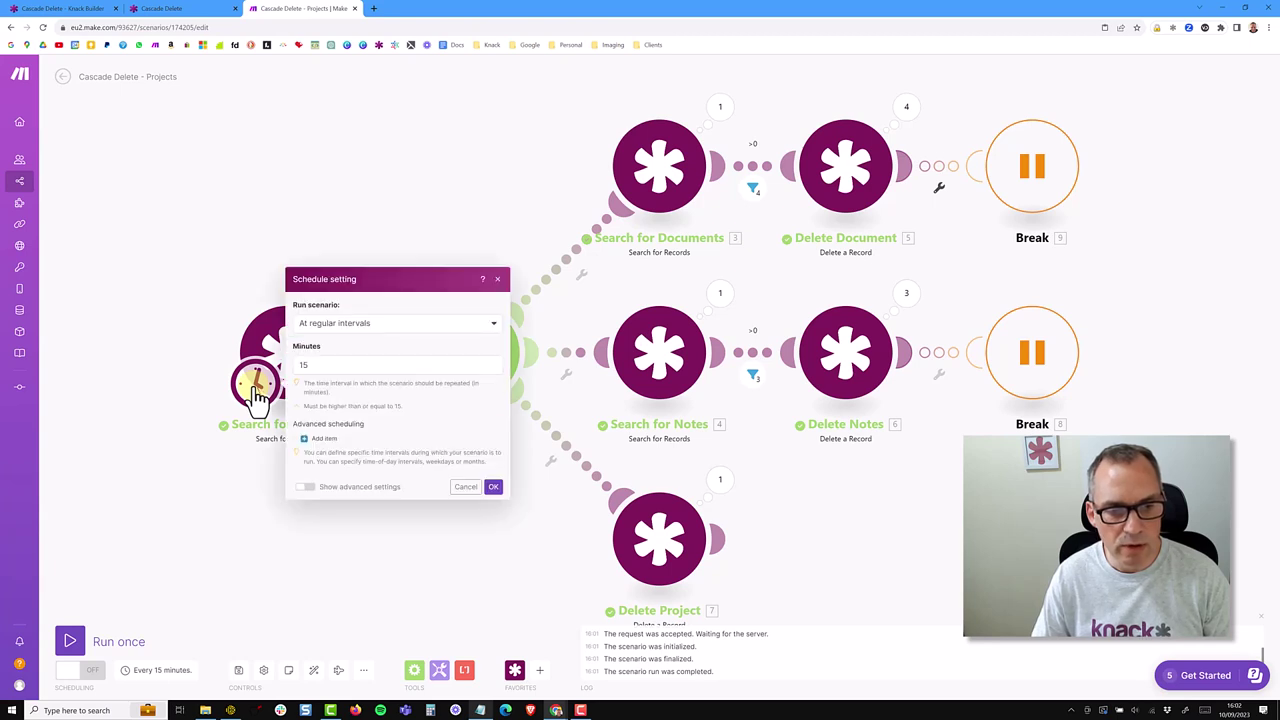
click(377, 339)
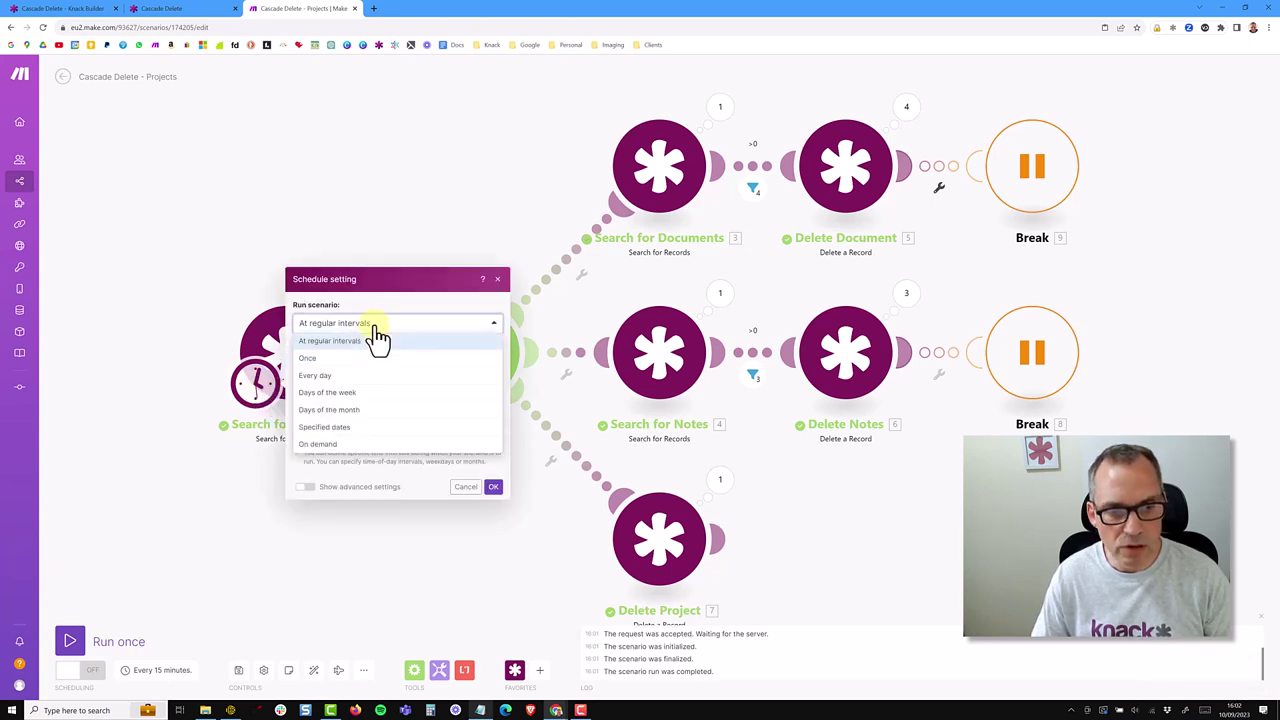
click(341, 393)
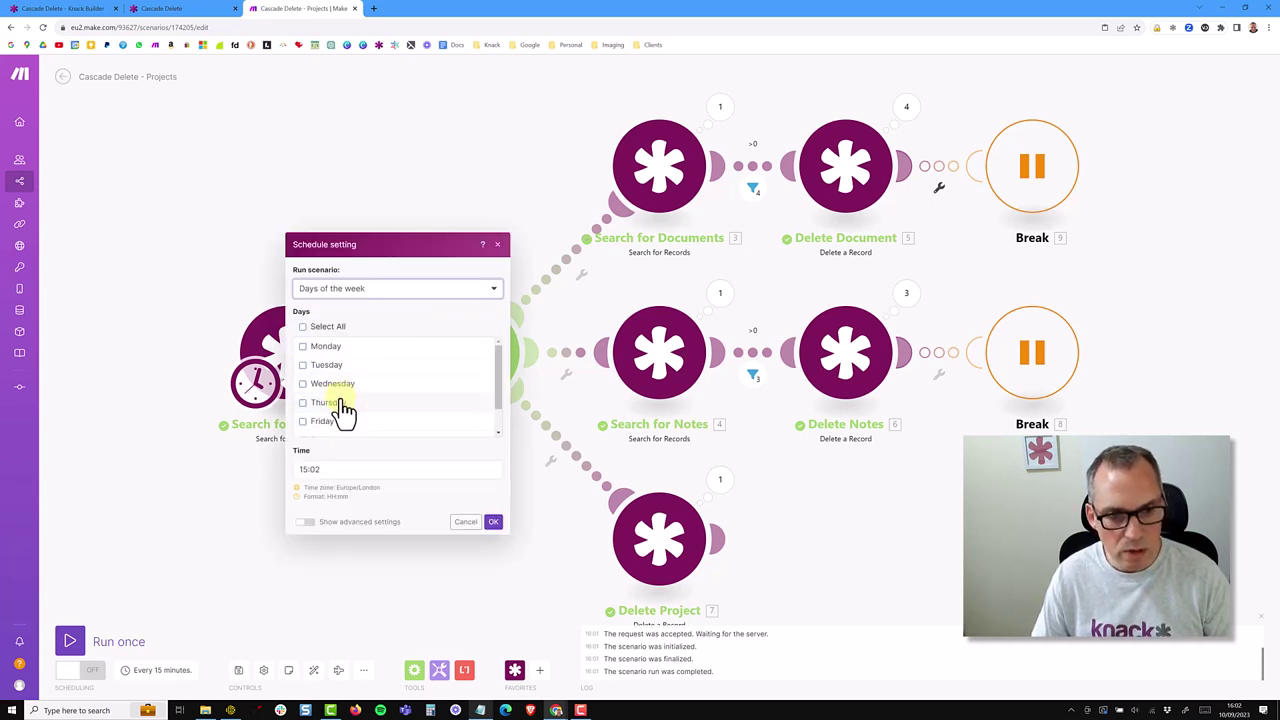
scroll(440, 421, down, 2)
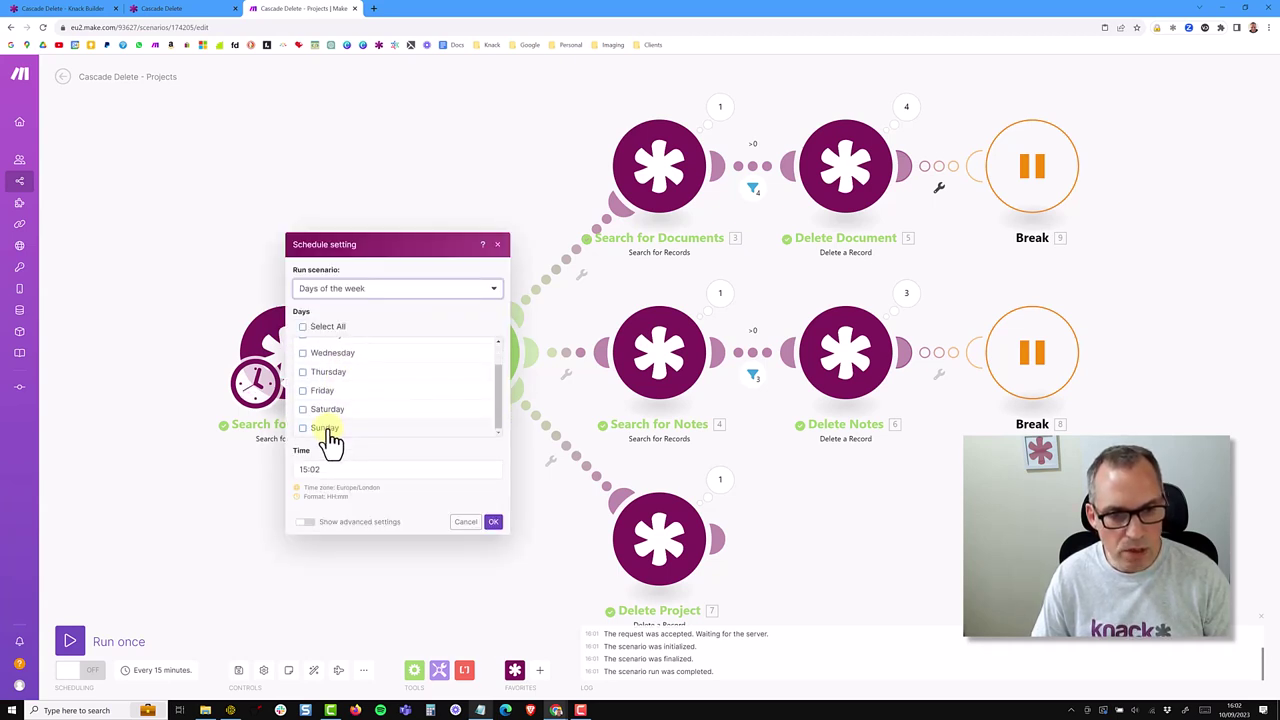
click(328, 432)
click(334, 469)
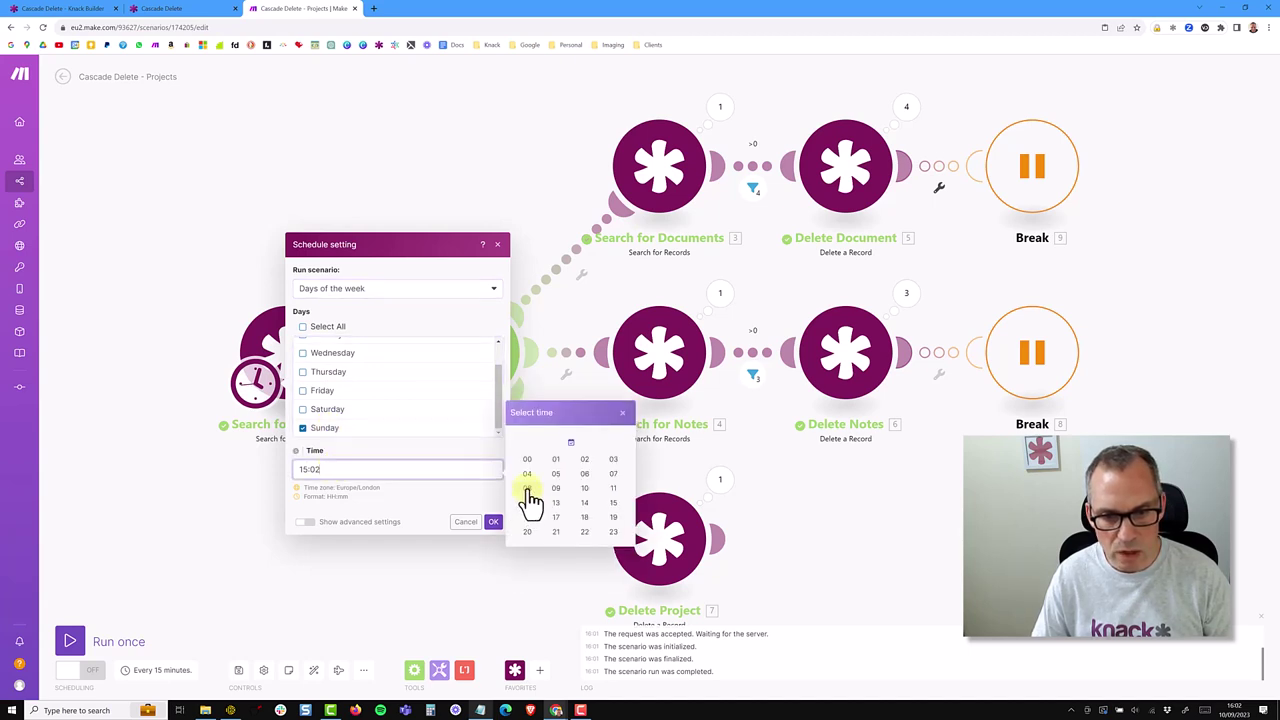
click(527, 489)
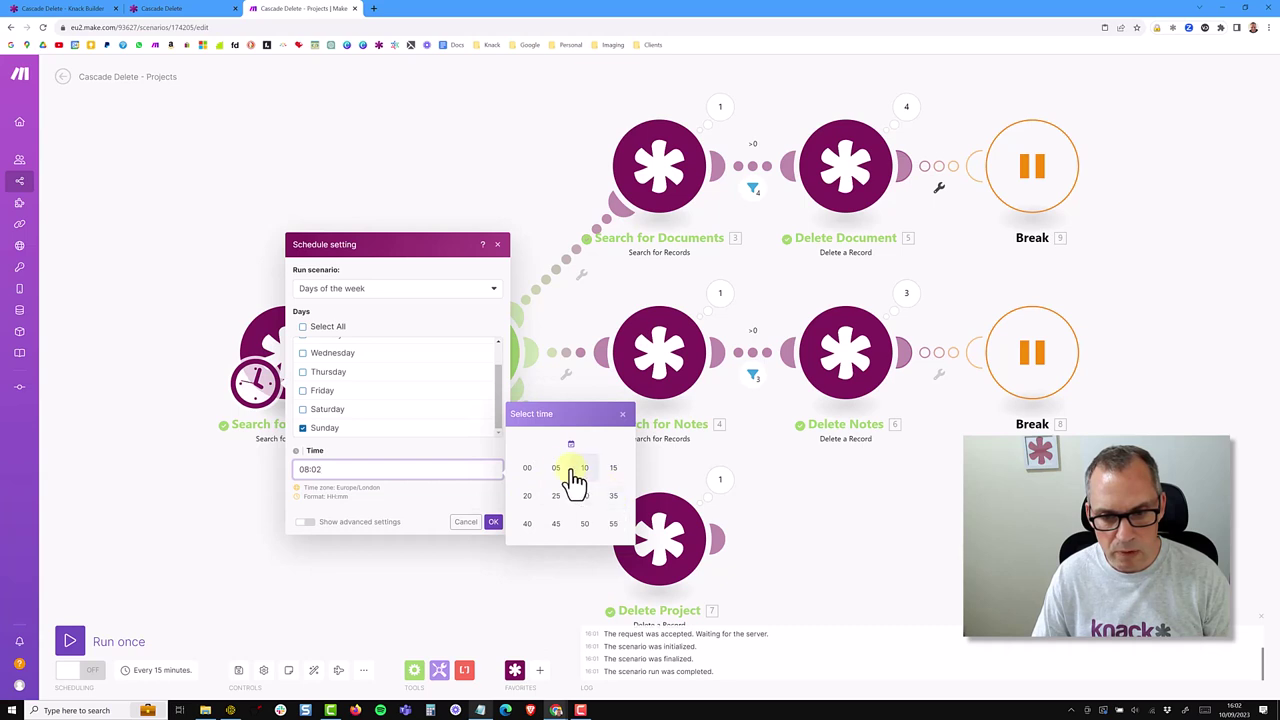
click(529, 469)
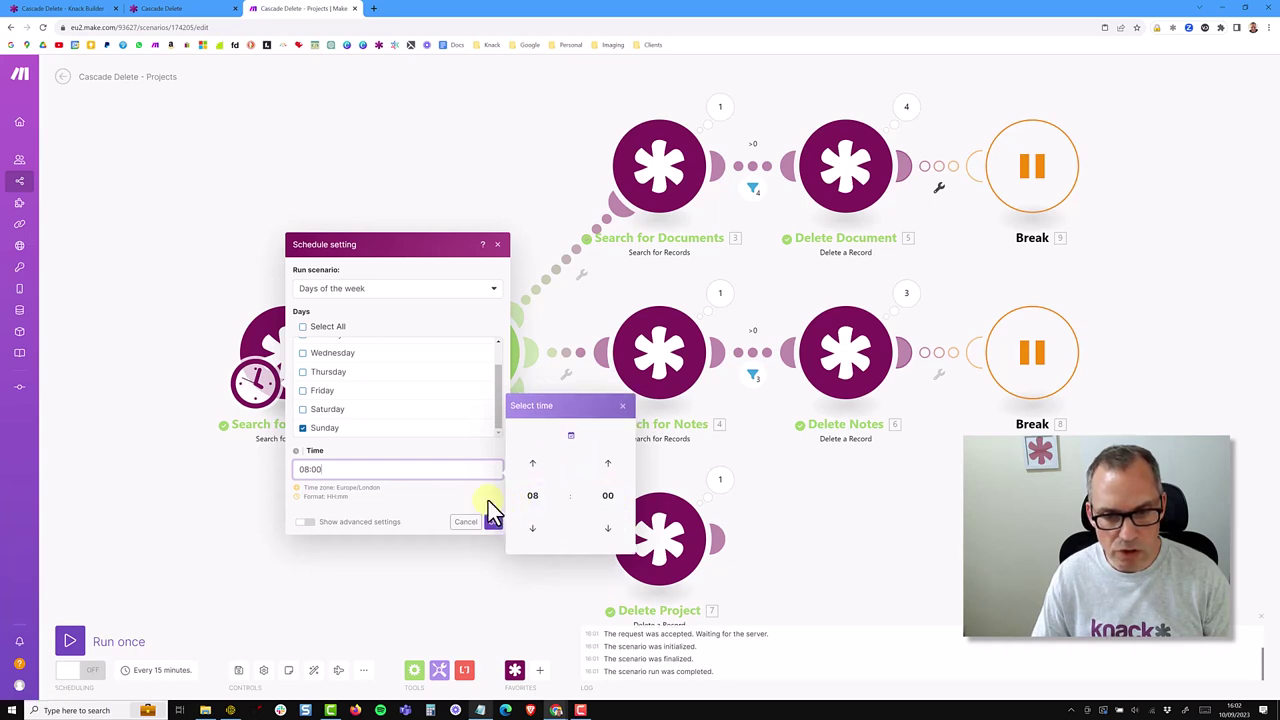
click(495, 521)
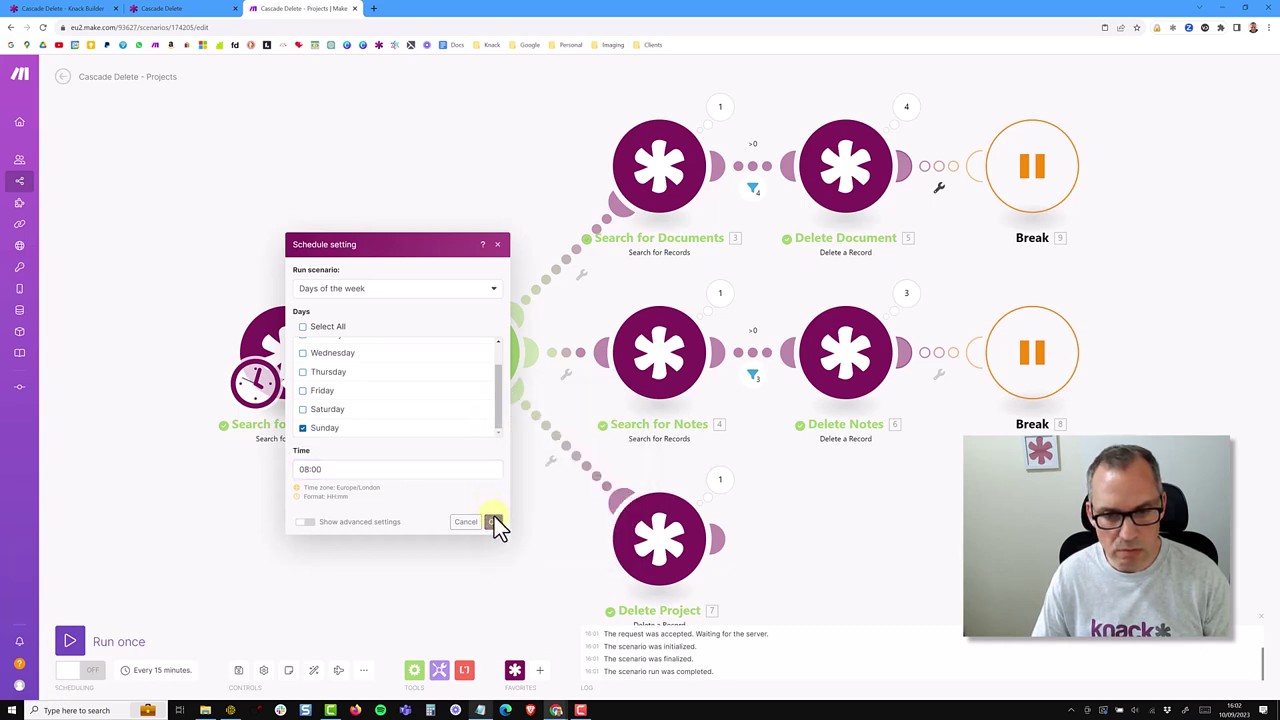
- Turn on the scenario's scheduling, save it, and return to the list of all scenarios
click(95, 671)
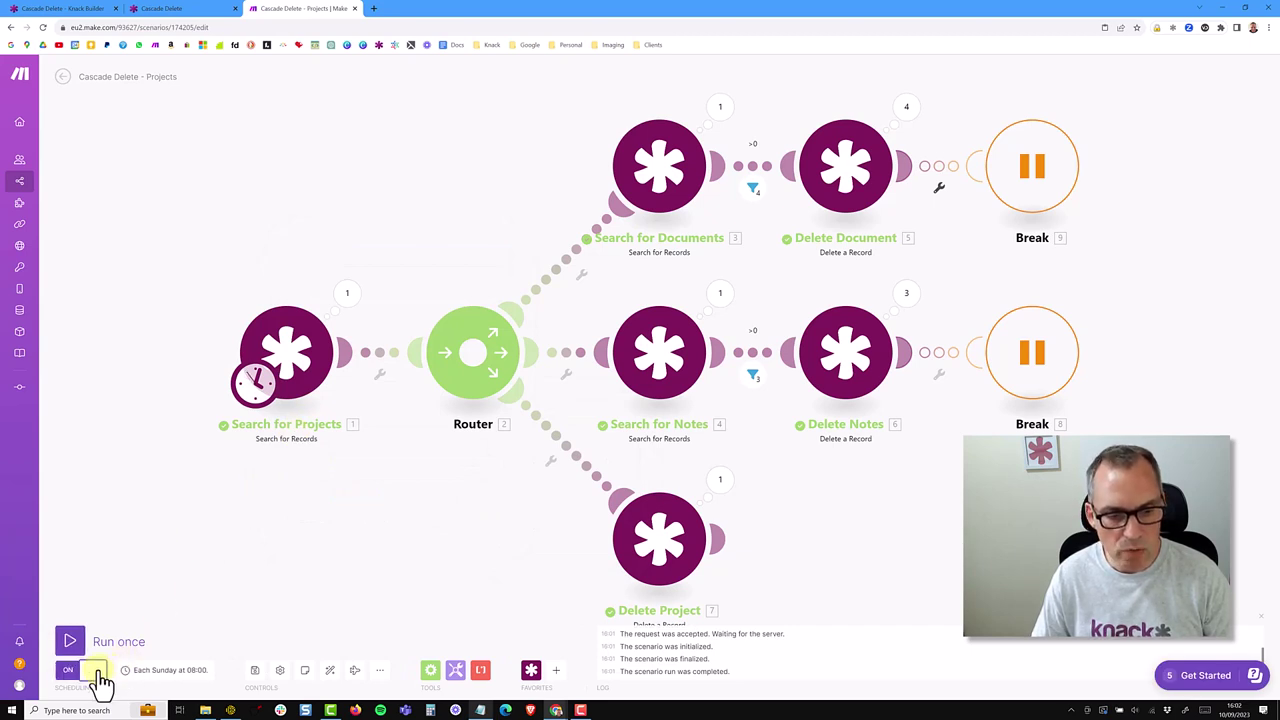
click(255, 672)
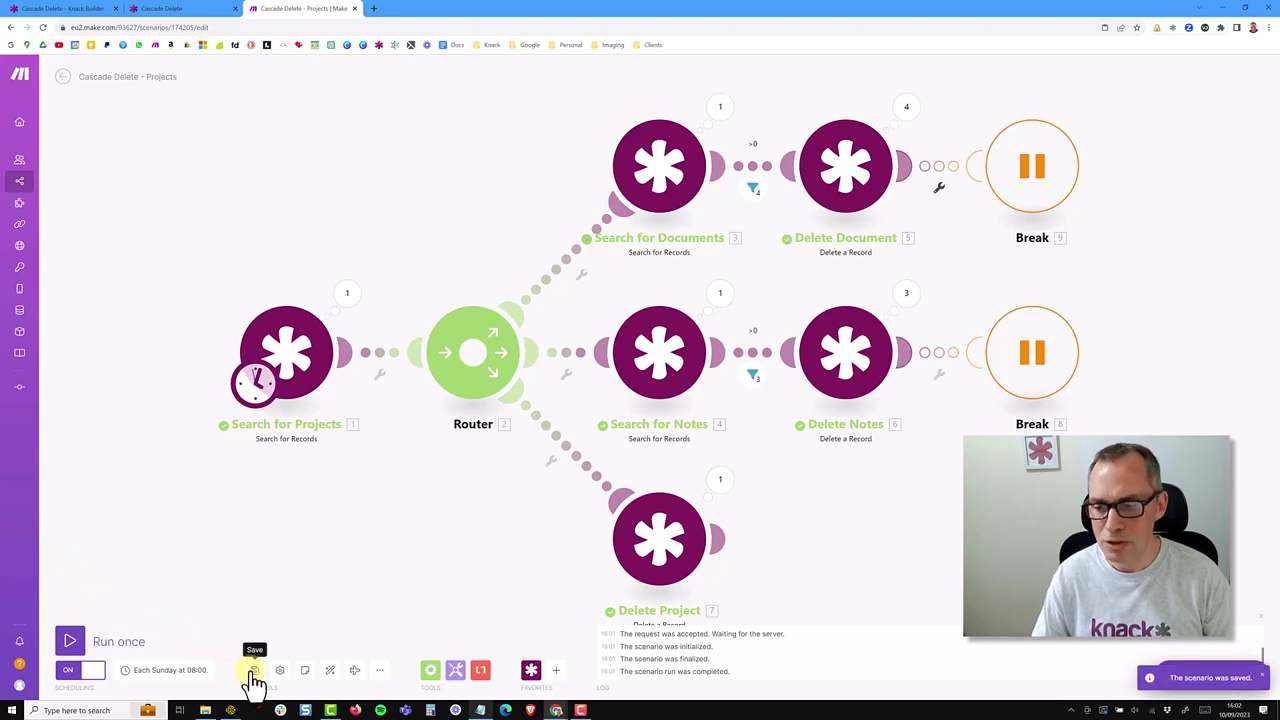
click(62, 78)
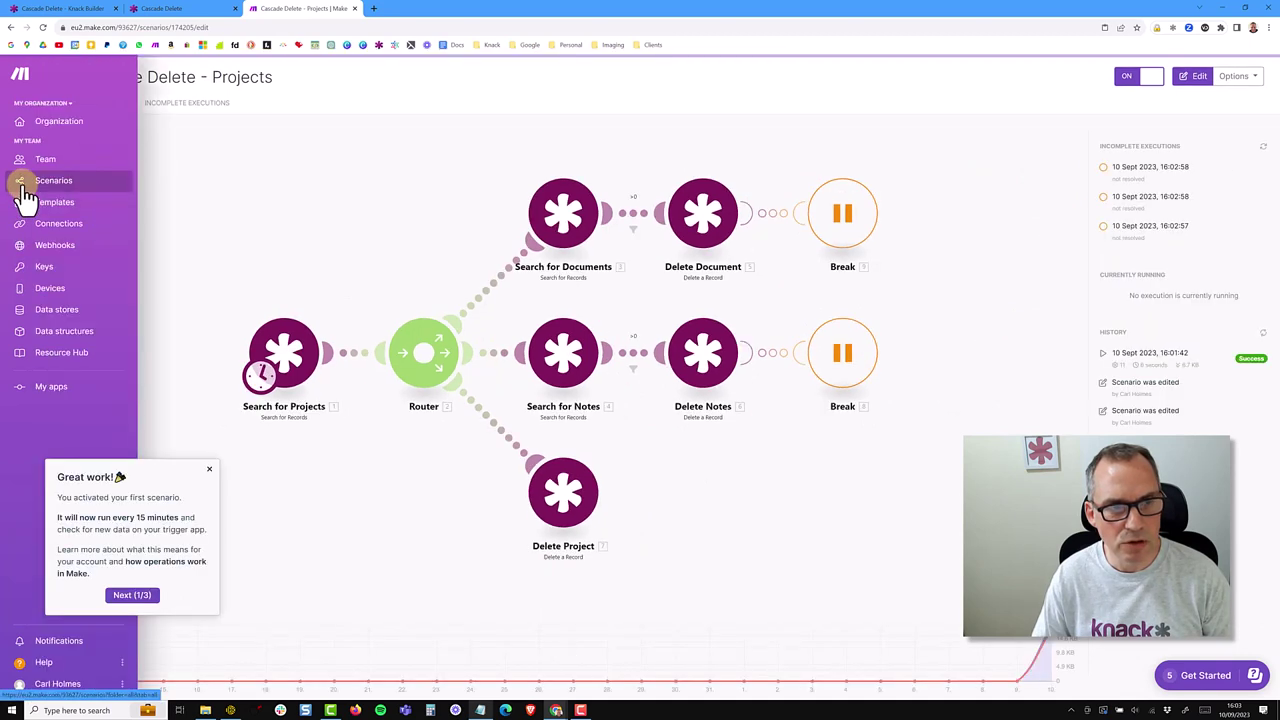
click(24, 186)
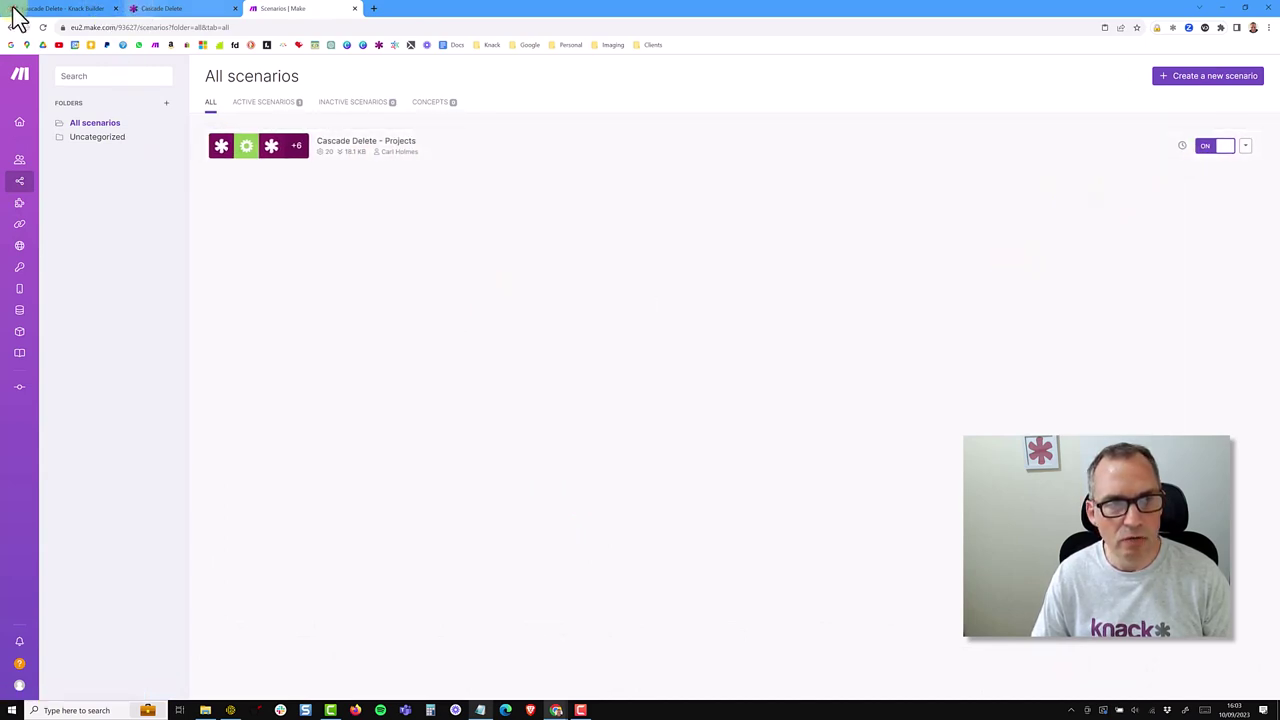
- Switch to the Cascade Delete live app and go back to its Projects page
click(45, 15)
click(137, 12)
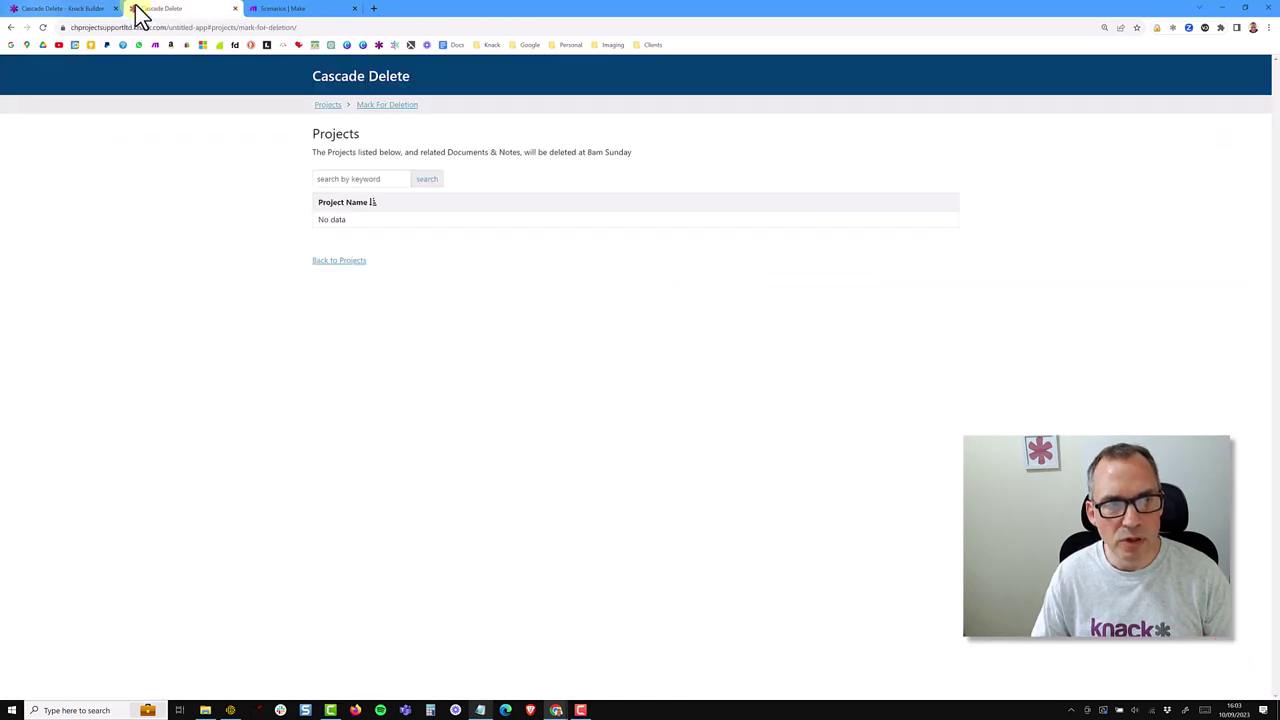
click(333, 106)
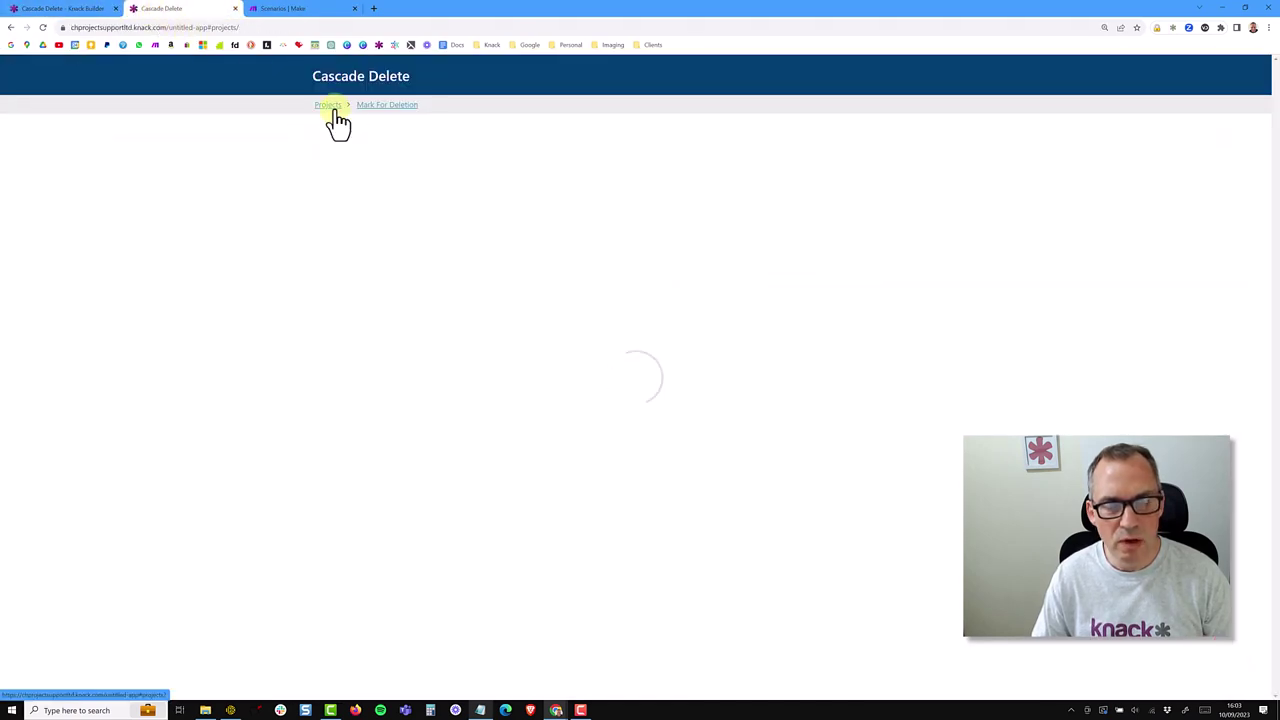